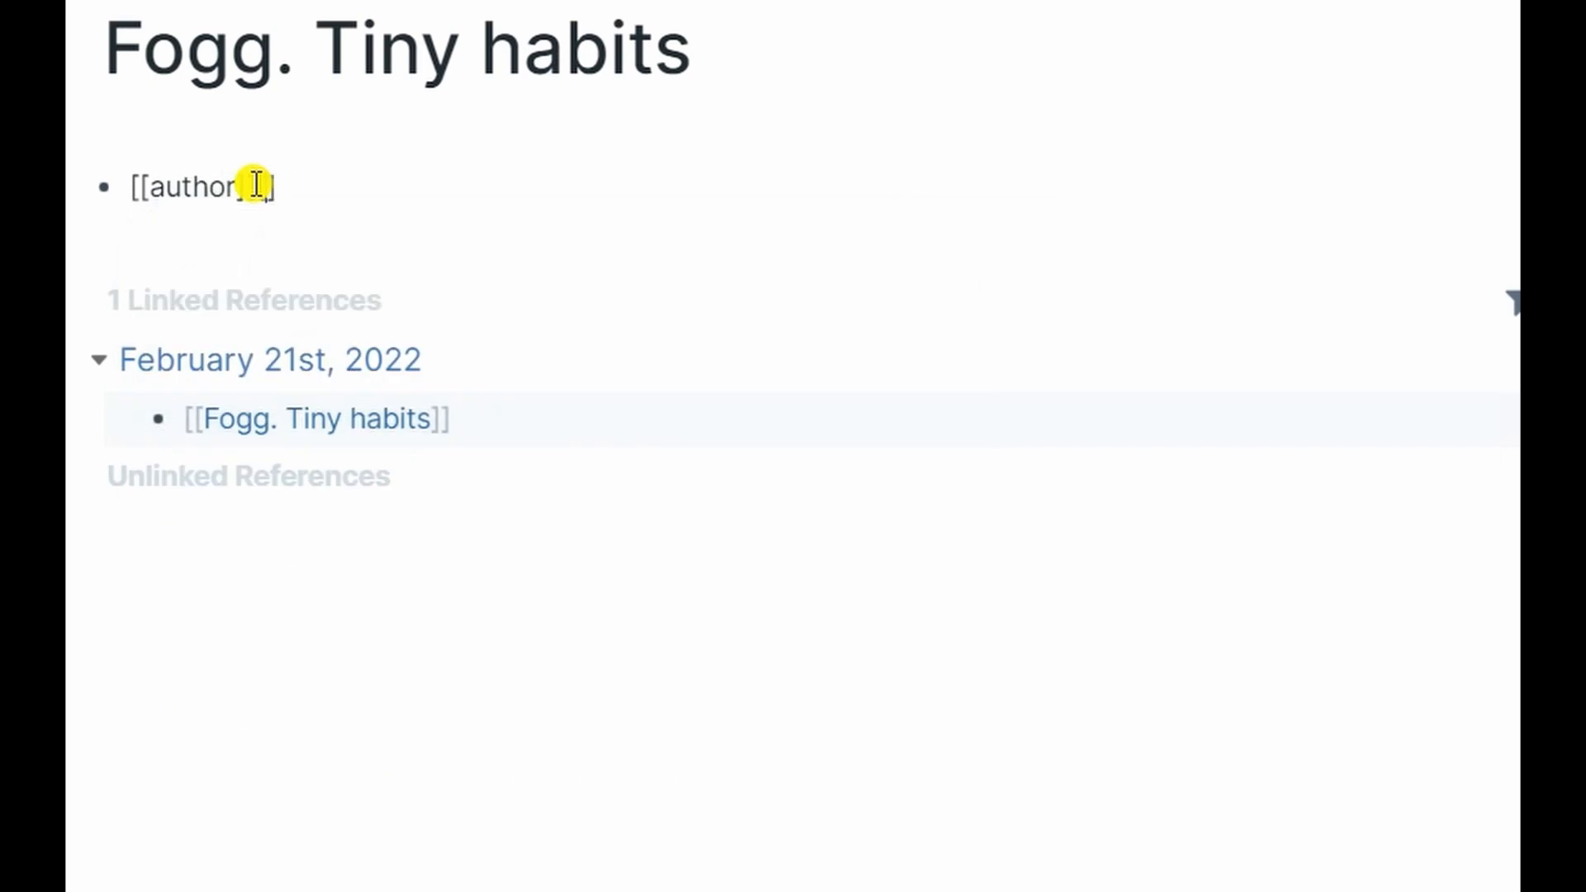
Step: Finish the author line with the [[B.J. Fogg]] link and tag the linked B.J. Fogg page with [[author]]
{"action": "key", "text": "Return"}
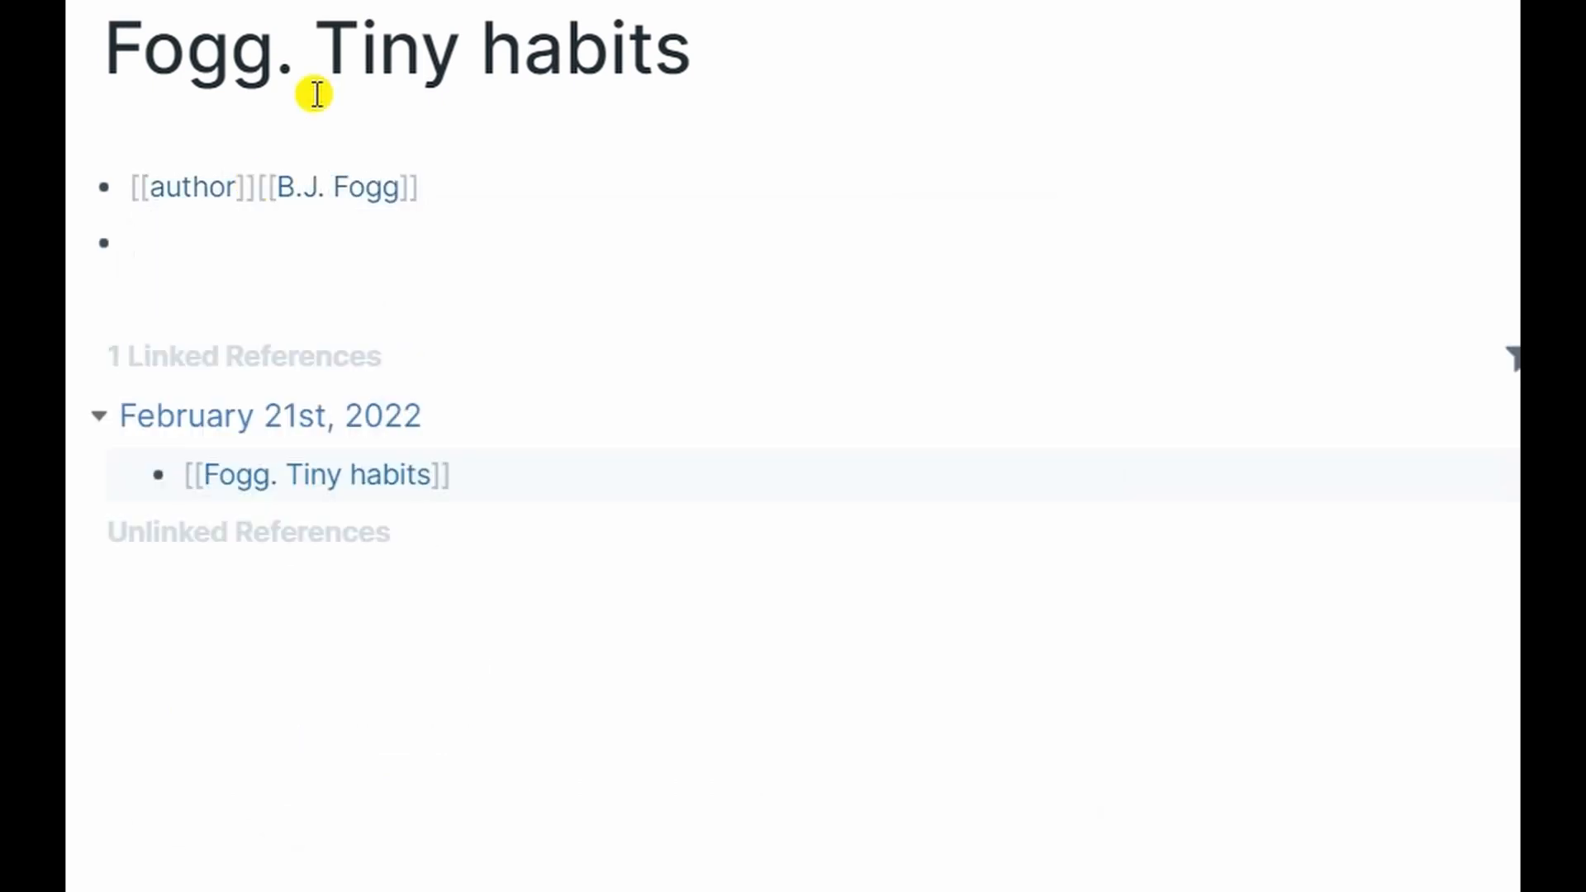
{"action": "left_click", "coordinate": [335, 188]}
{"action": "left_click", "coordinate": [325, 191]}
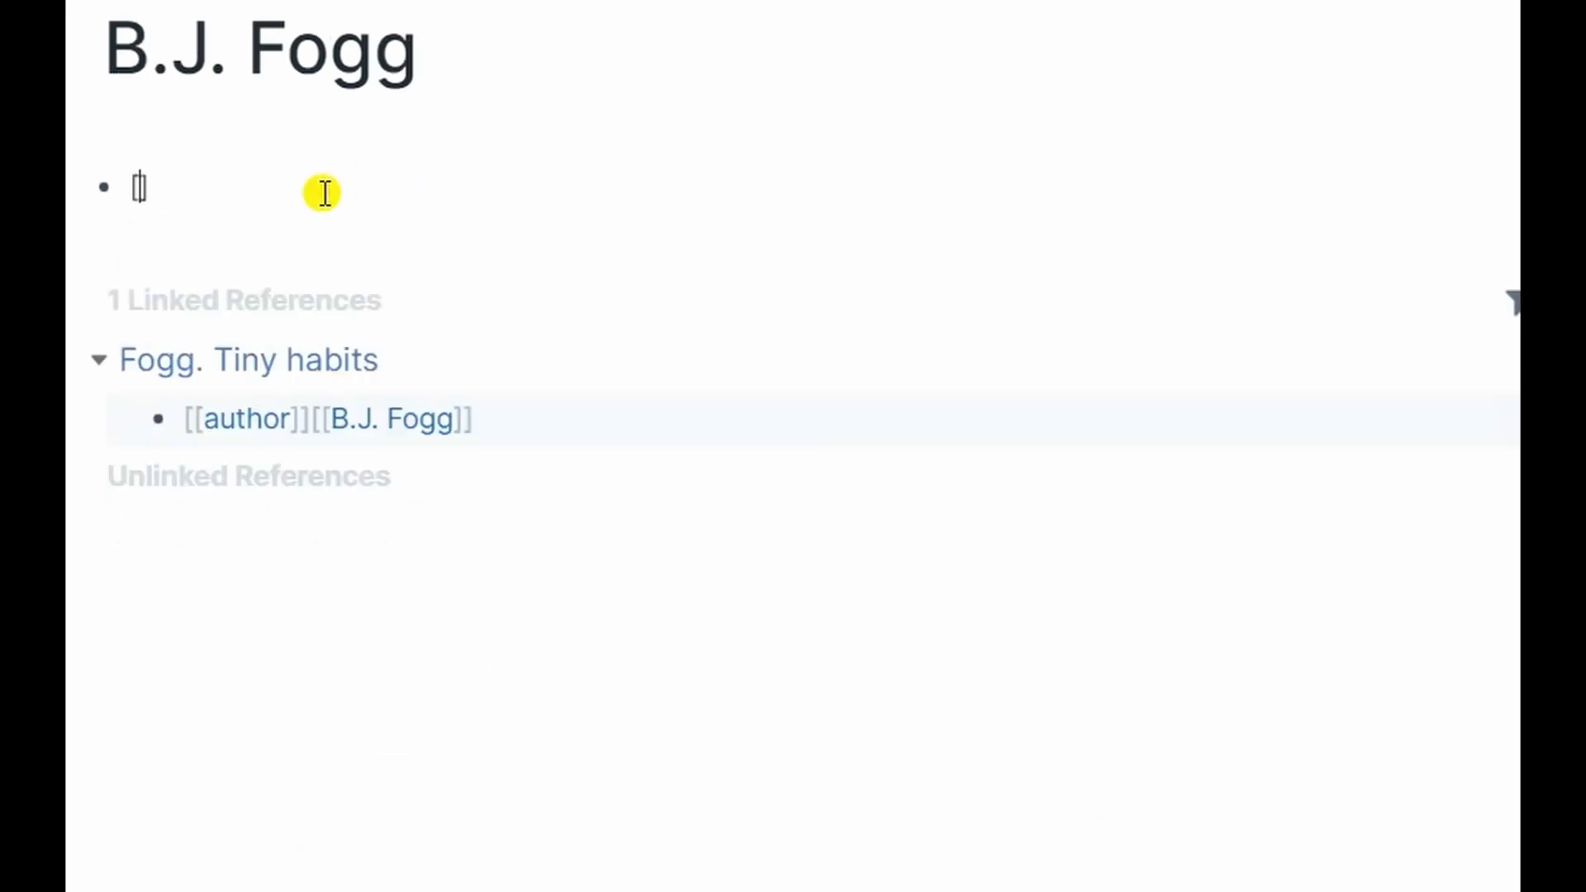
{"action": "type", "text": "[[a"}
{"action": "key", "text": "Return"}
{"action": "key", "text": "Return"}
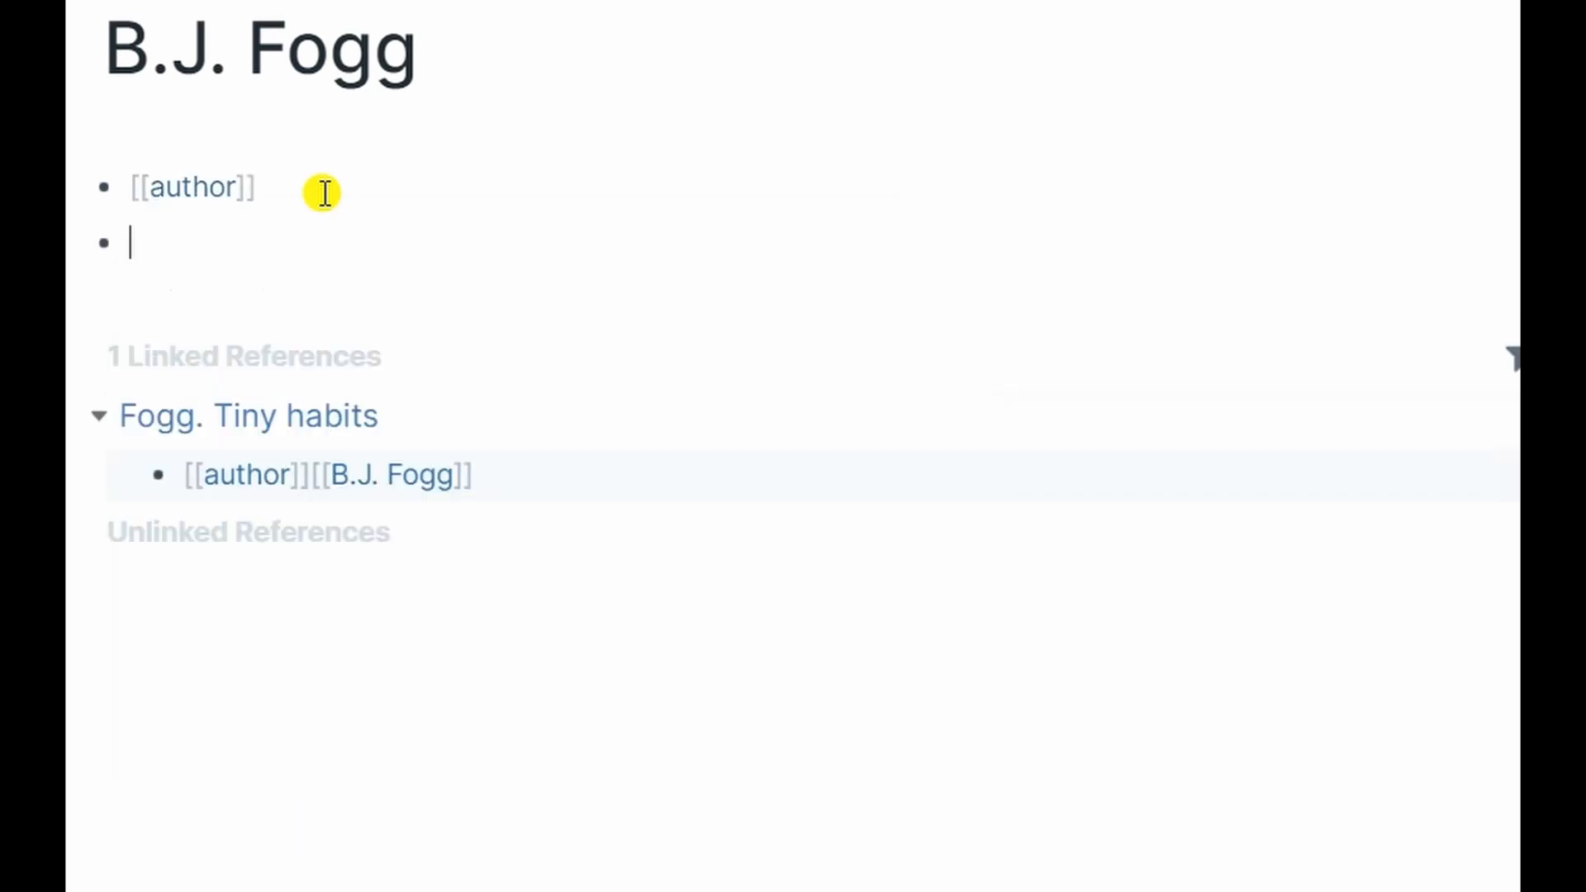
Step: On the "Fogg. Tiny habits" page, add a [[creation date]] line with today's date, [[February 21st, 2022]]
{"action": "left_click", "coordinate": [238, 416]}
{"action": "left_click", "coordinate": [194, 244]}
{"action": "type", "text": "[[creation date]] /tod"}
{"action": "key", "text": "Down"}
{"action": "key", "text": "Return"}
{"action": "key", "text": "Return"}
Step: Add a [[reference]][[book]] line and the line "title: Tiny Habits: the small changes that change everything"
{"action": "type", "text": "[[reference]][[book]]"}
{"action": "key", "text": "Return"}
{"action": "type", "text": "title: Tiny Habits:"}
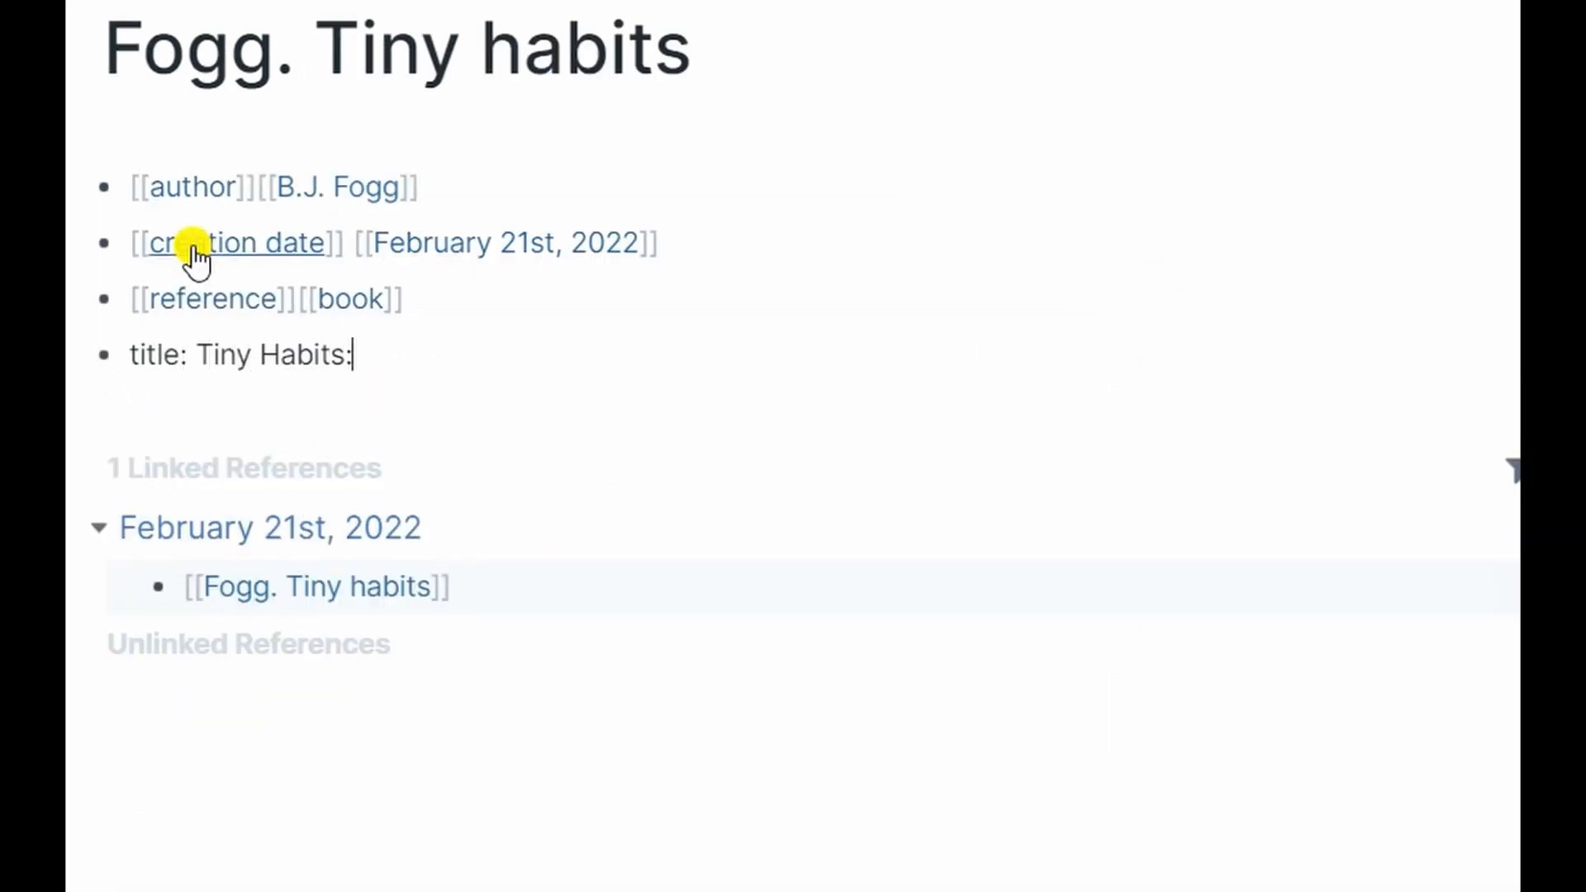
{"action": "type", "text": " the small changes that change everything"}
{"action": "key", "text": "Return"}
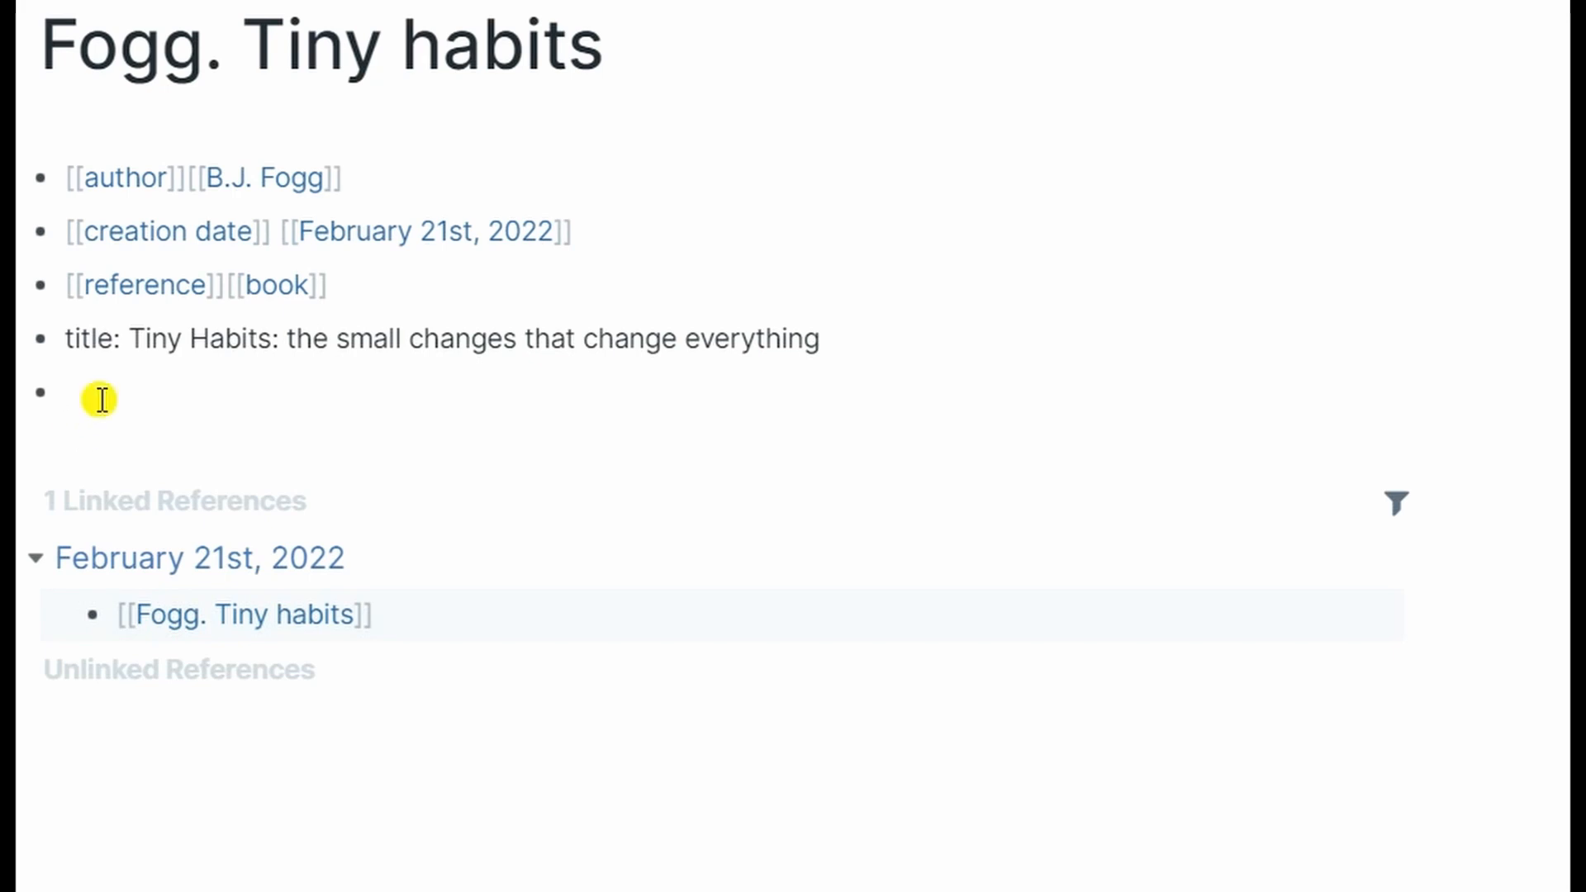
Step: Insert a horizontal divider below the title line, followed by separate [[reading note]] and [[thinking note]] lines
{"action": "type", "text": "---"}
{"action": "key", "text": "Return"}
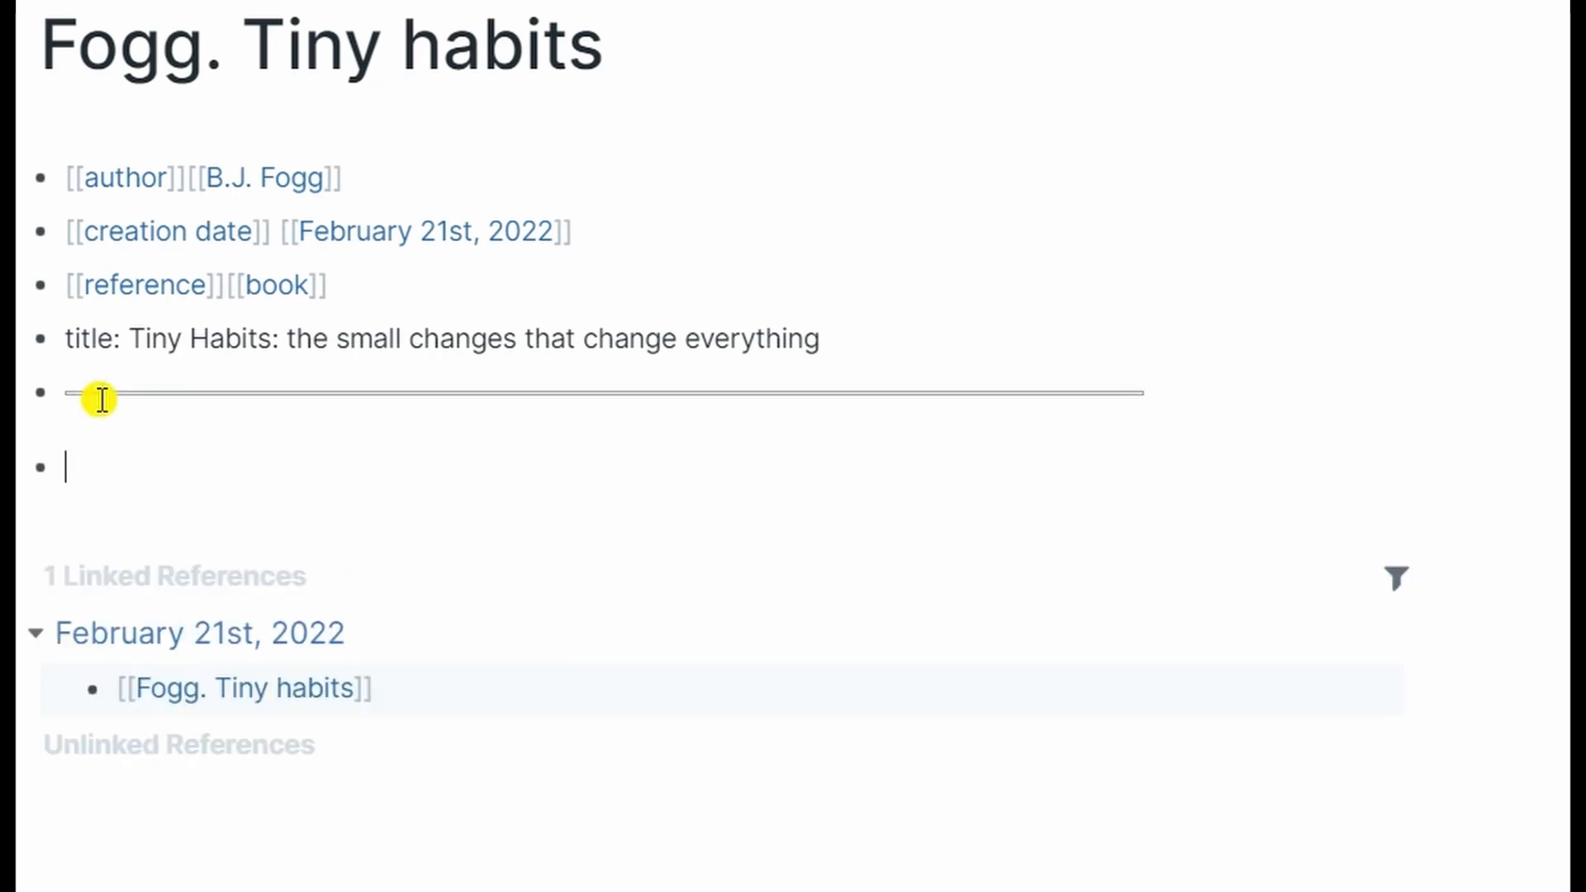
{"action": "type", "text": "[["}
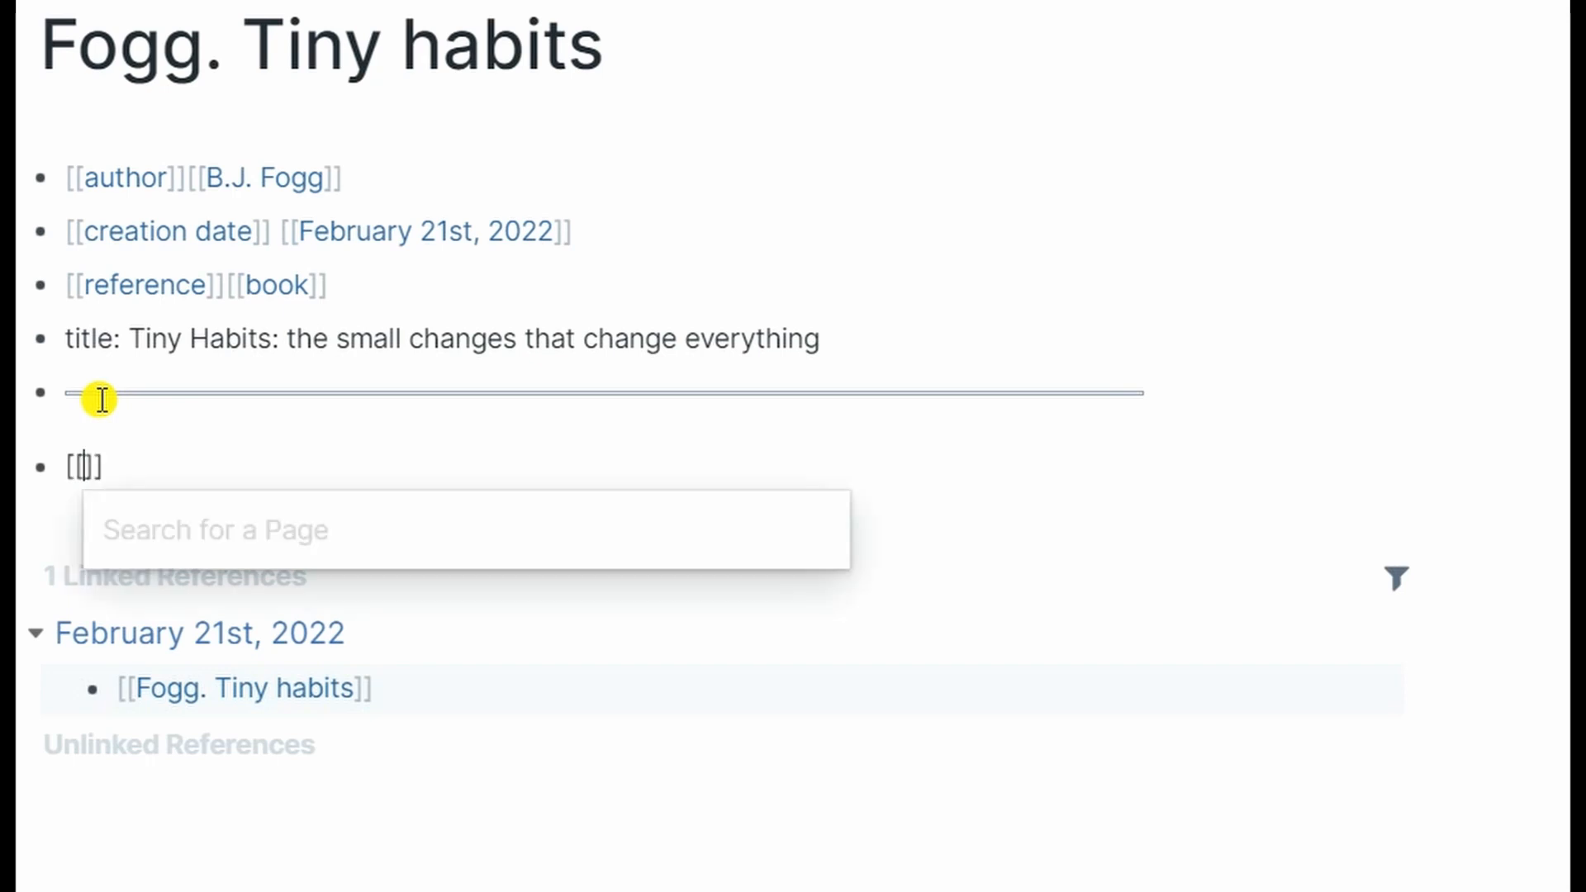
{"action": "type", "text": "reading not"}
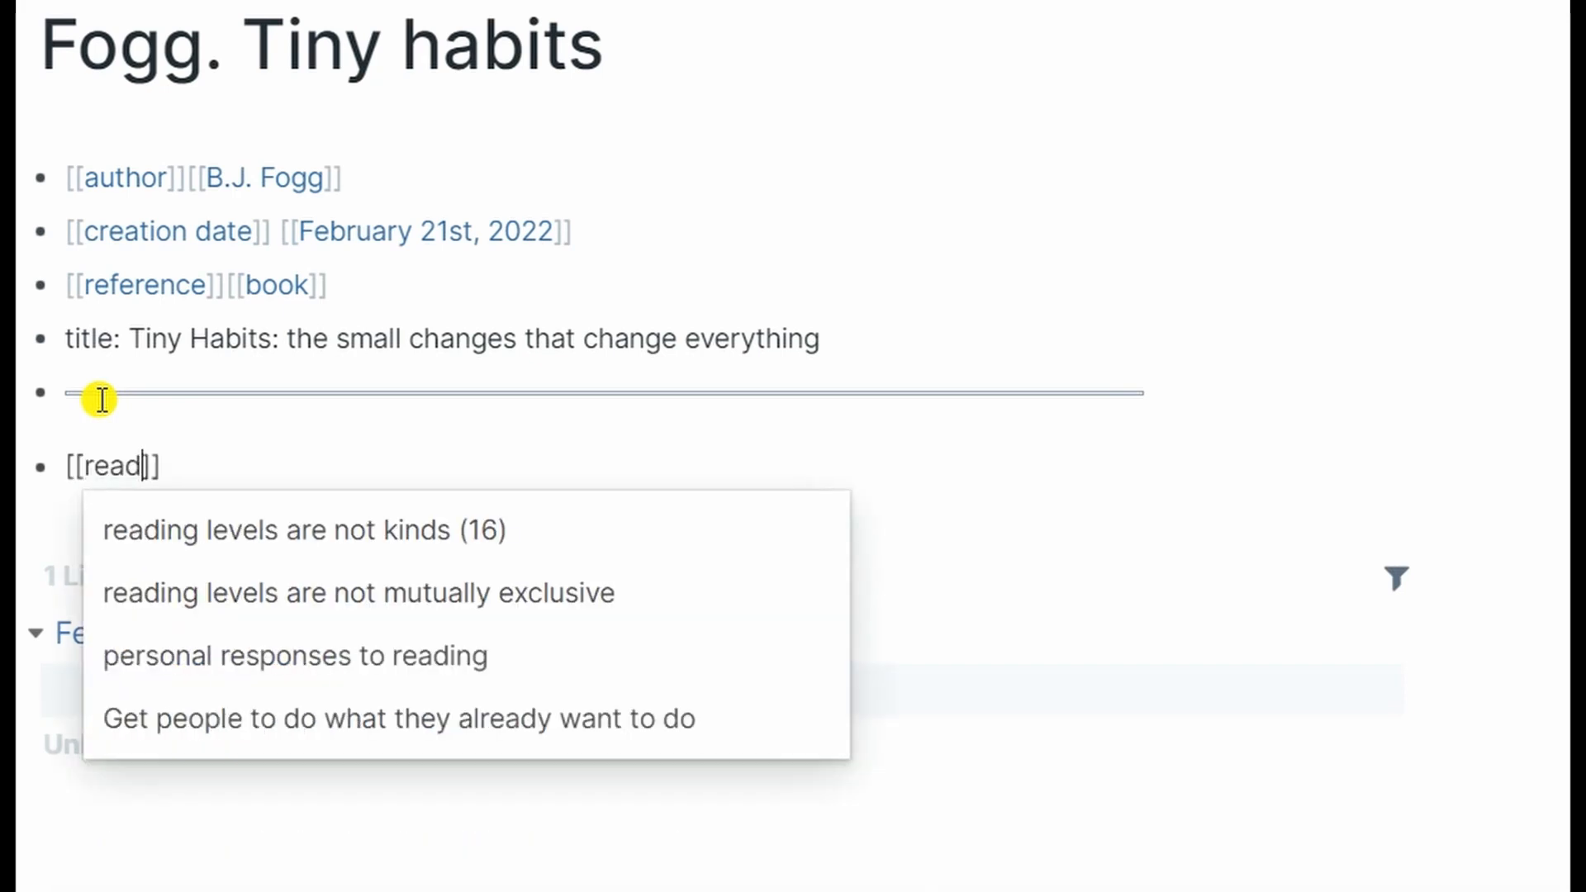
{"action": "type", "text": "e]]"}
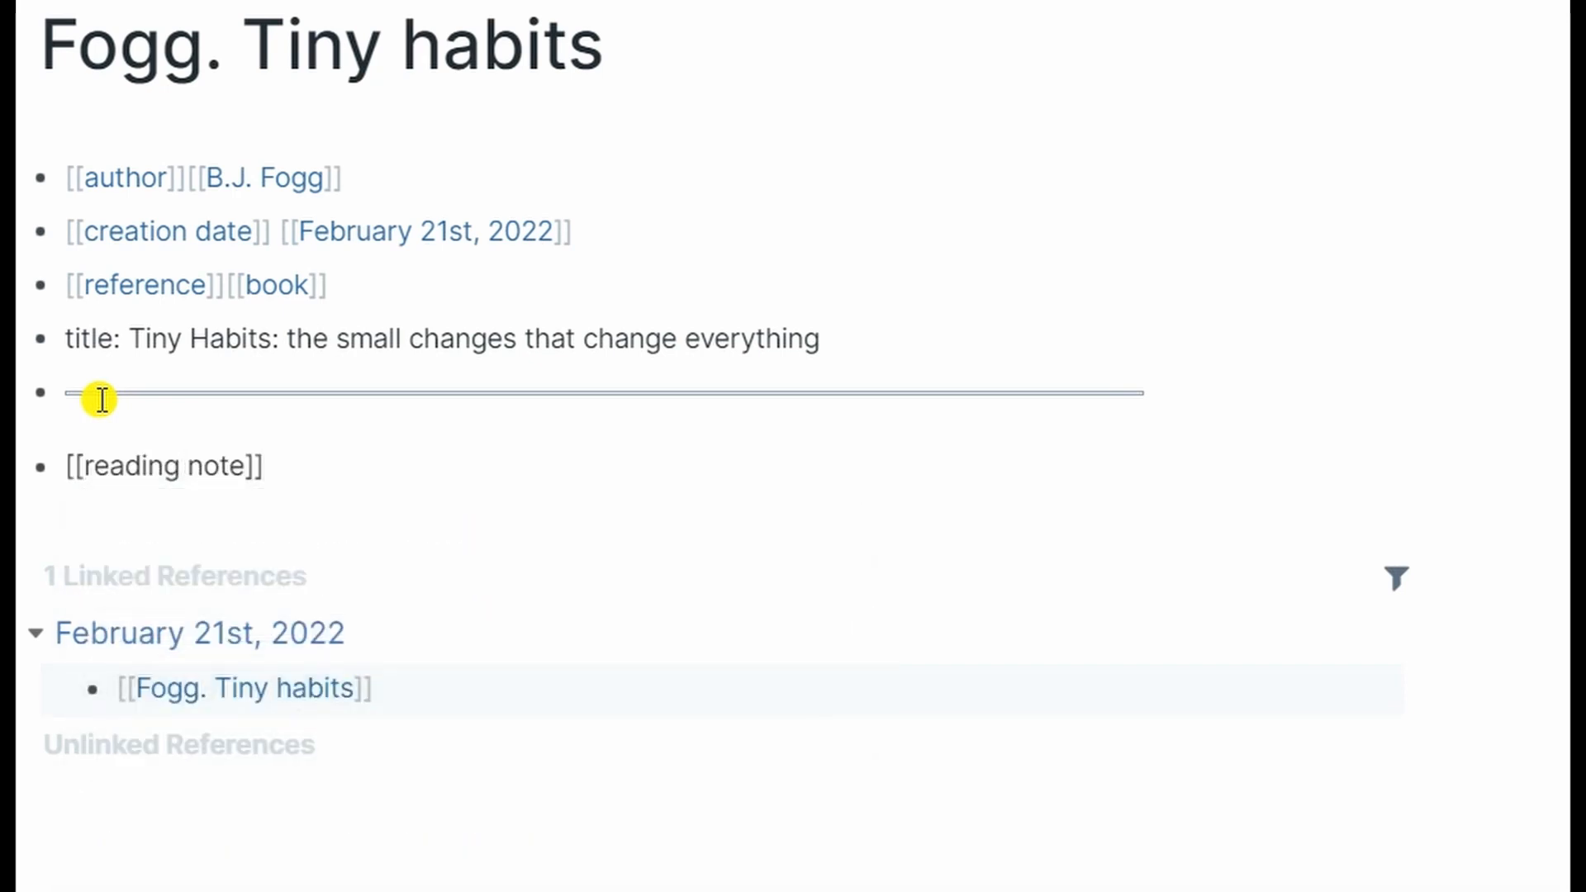
{"action": "key", "text": "Return"}
{"action": "type", "text": "[["}
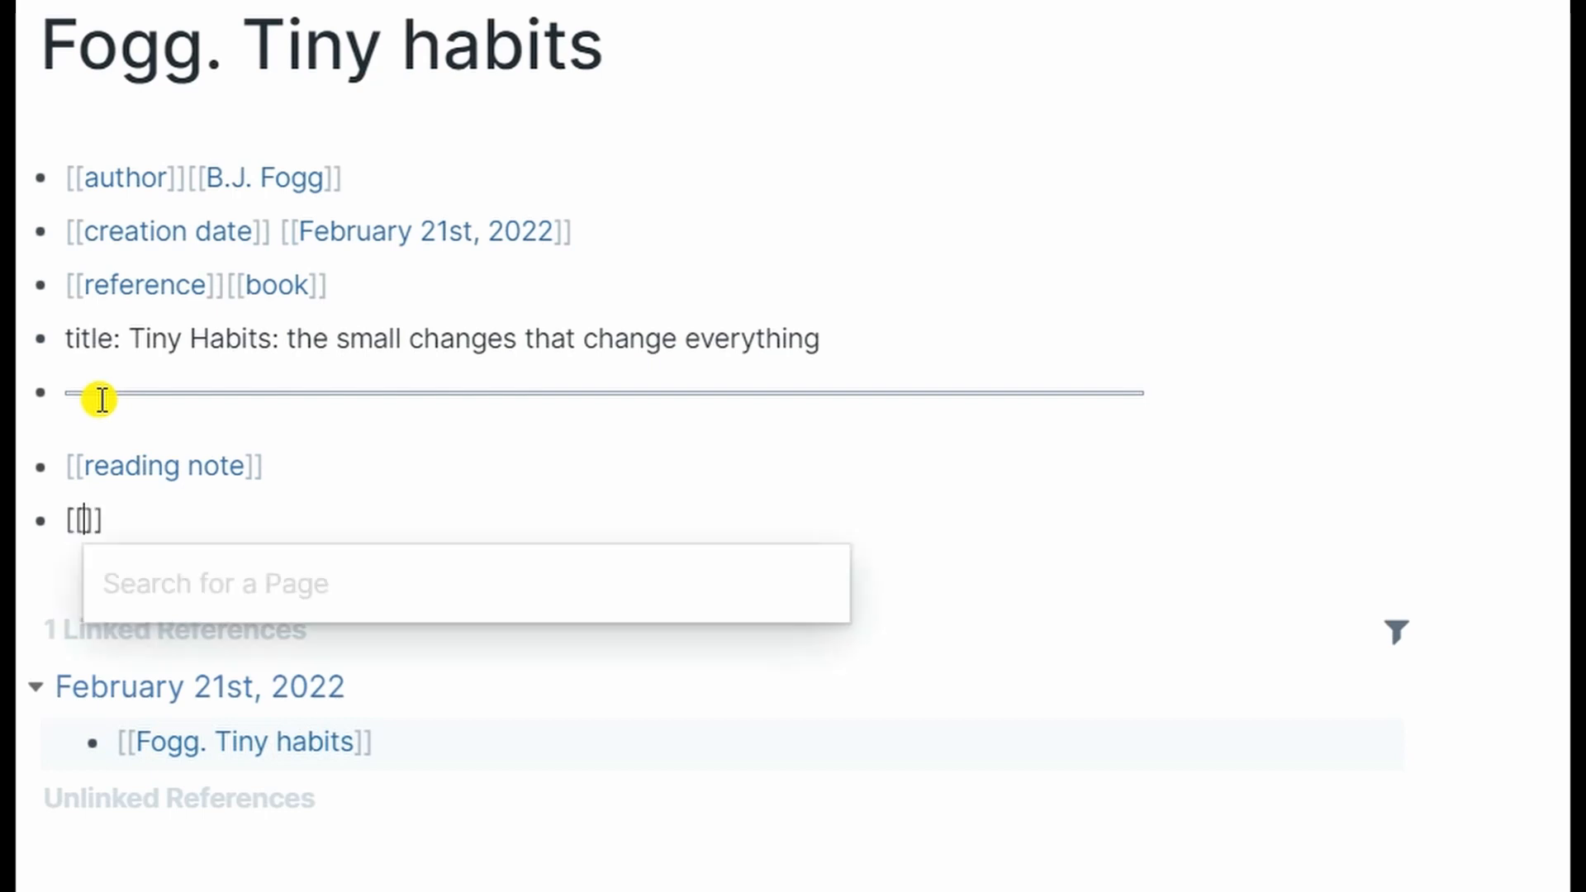
{"action": "type", "text": "thinking "}
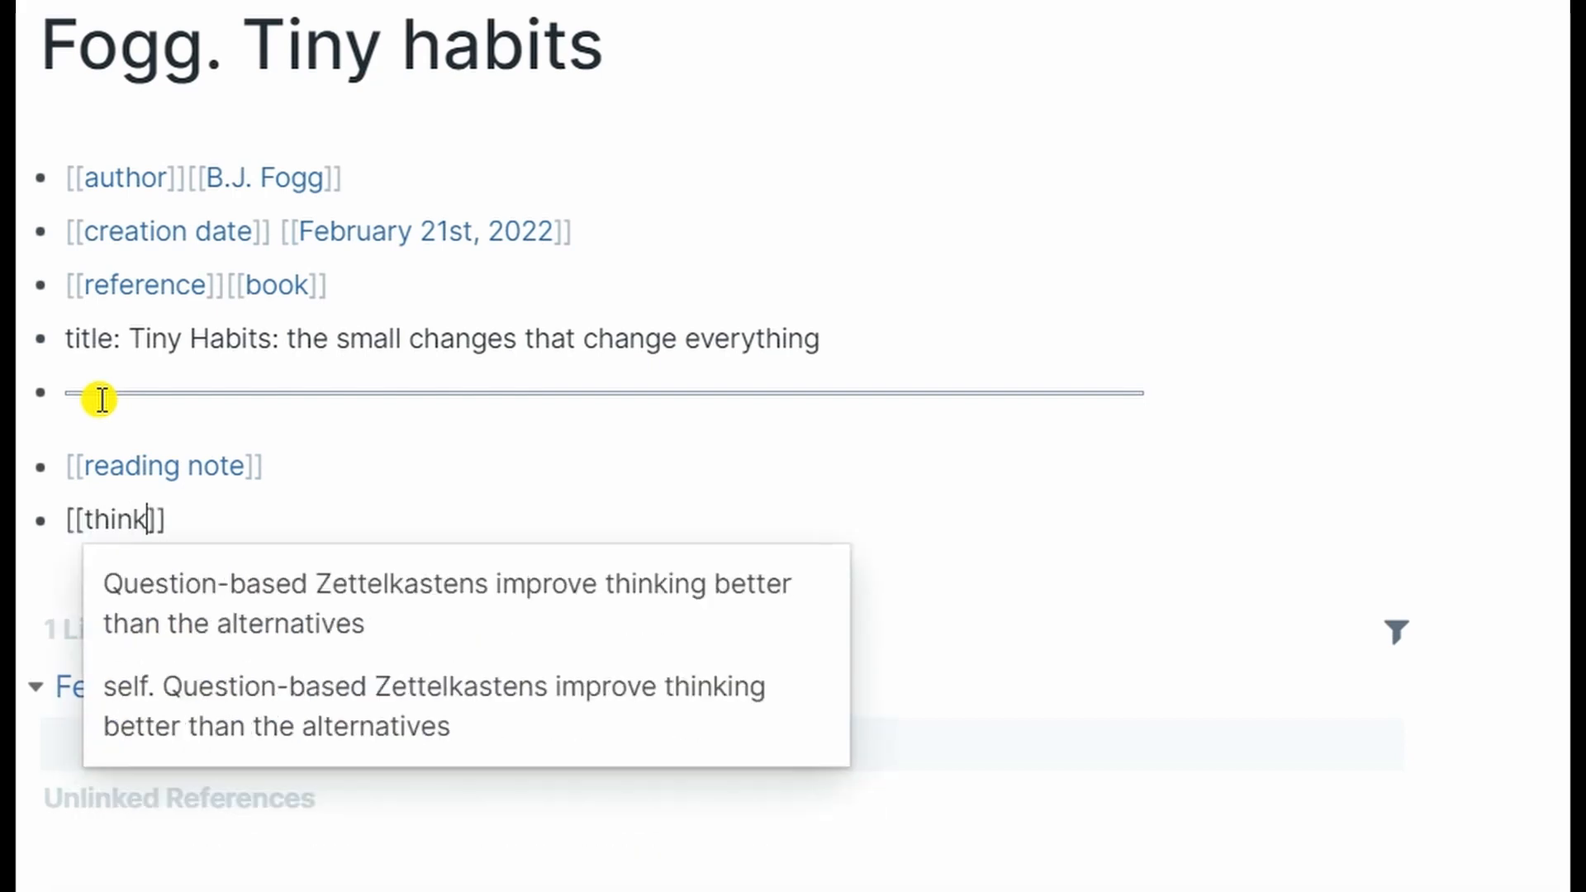
{"action": "type", "text": "note"}
{"action": "key", "text": "End"}
{"action": "key", "text": "Return"}
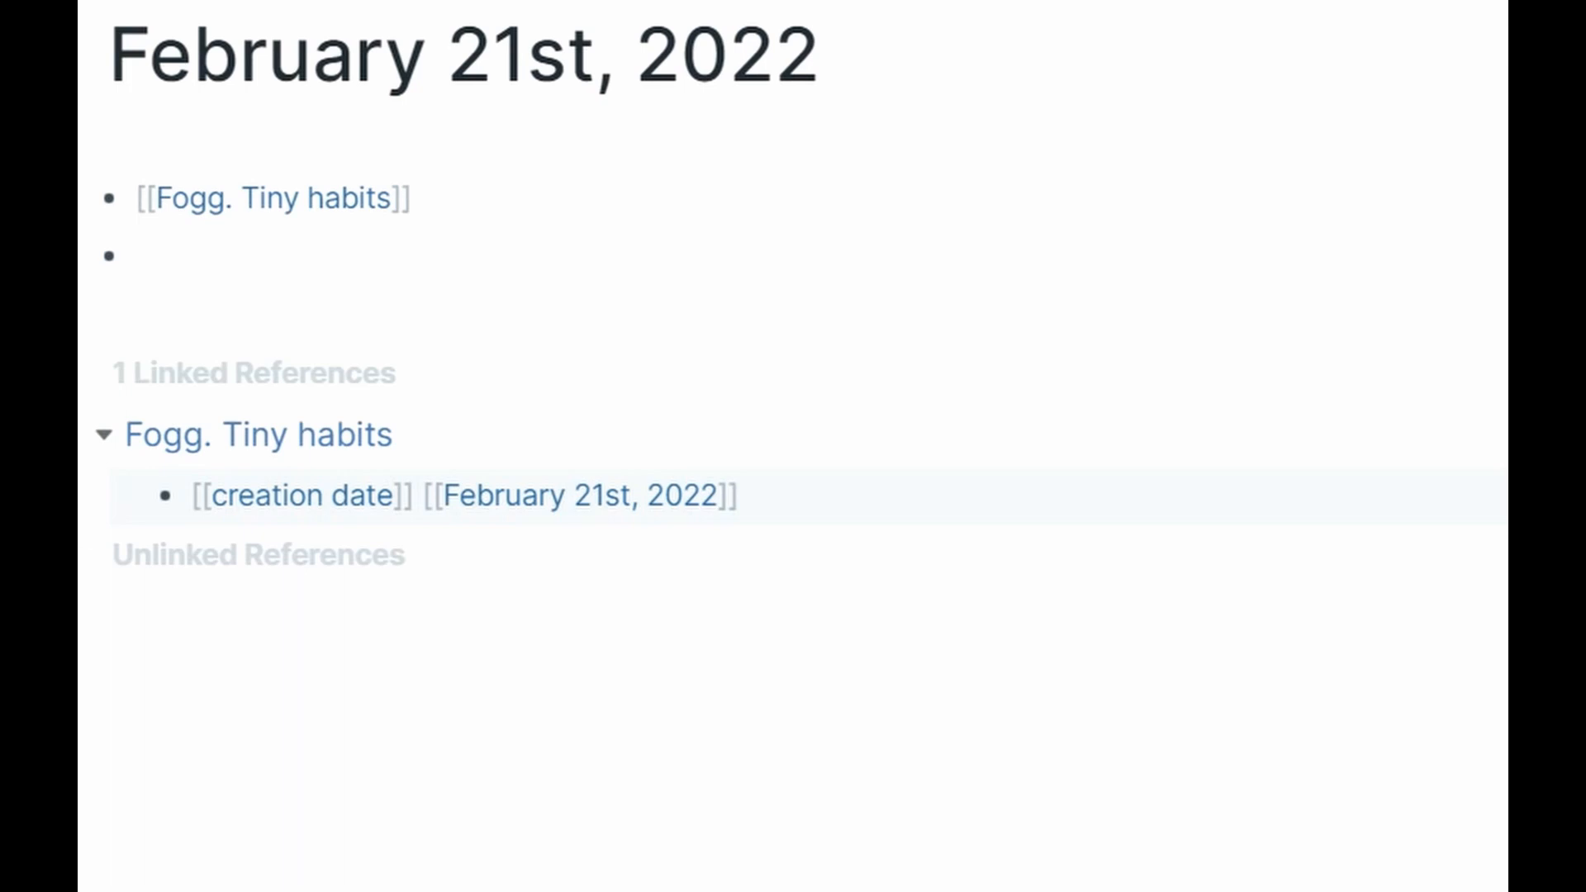
Step: Add the page link [[Self. Vapor barrier liners]] to the February 21st, 2022 daily note and open that page
{"action": "left_click", "coordinate": [166, 256]}
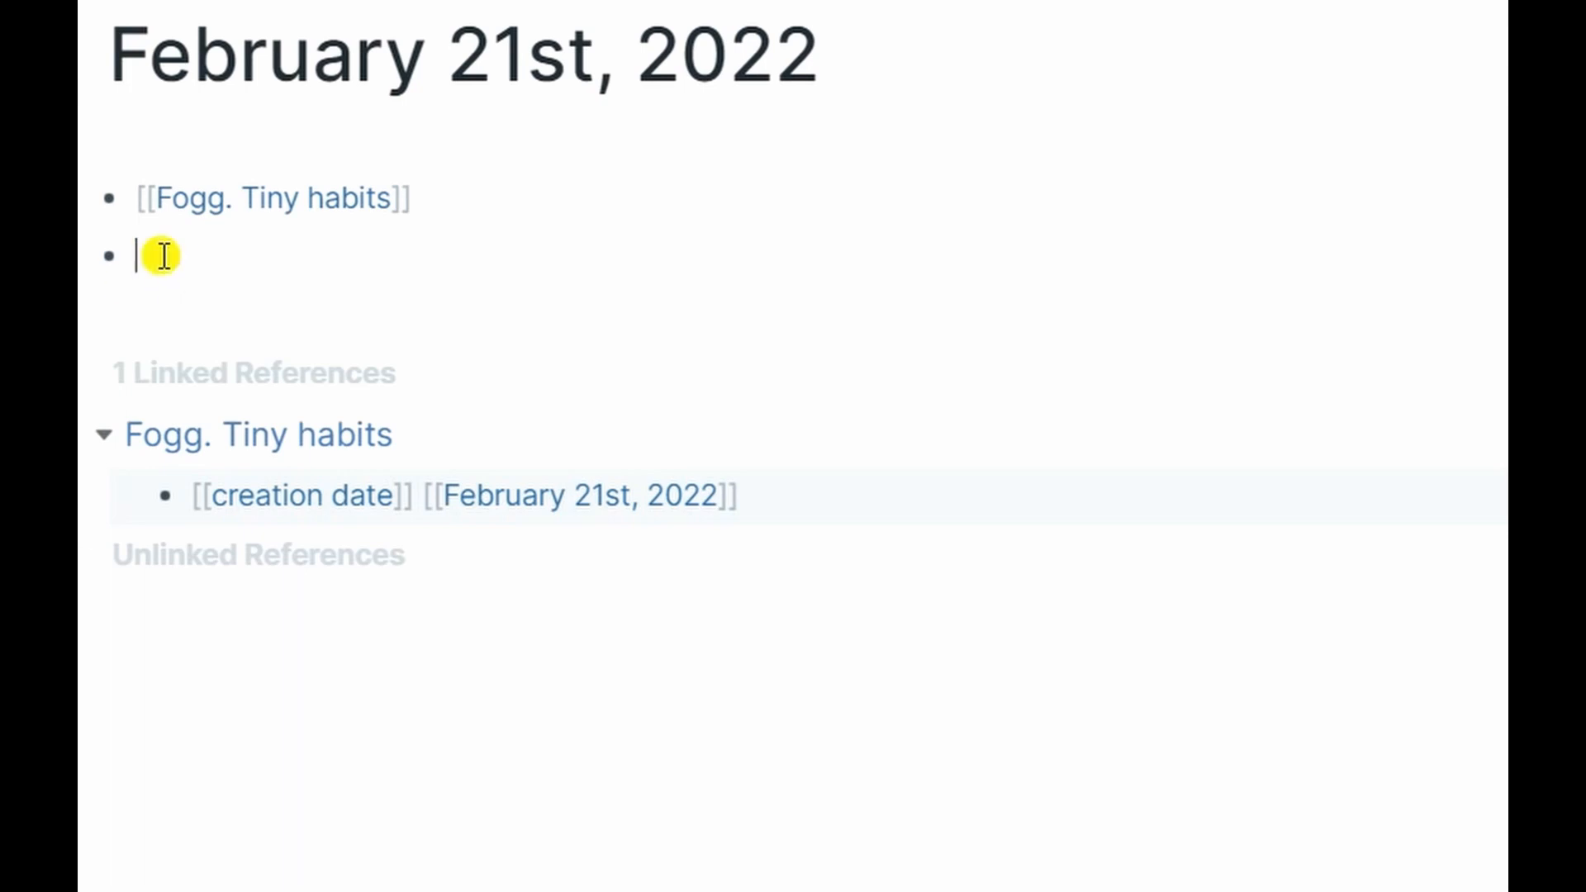
{"action": "type", "text": "[["}
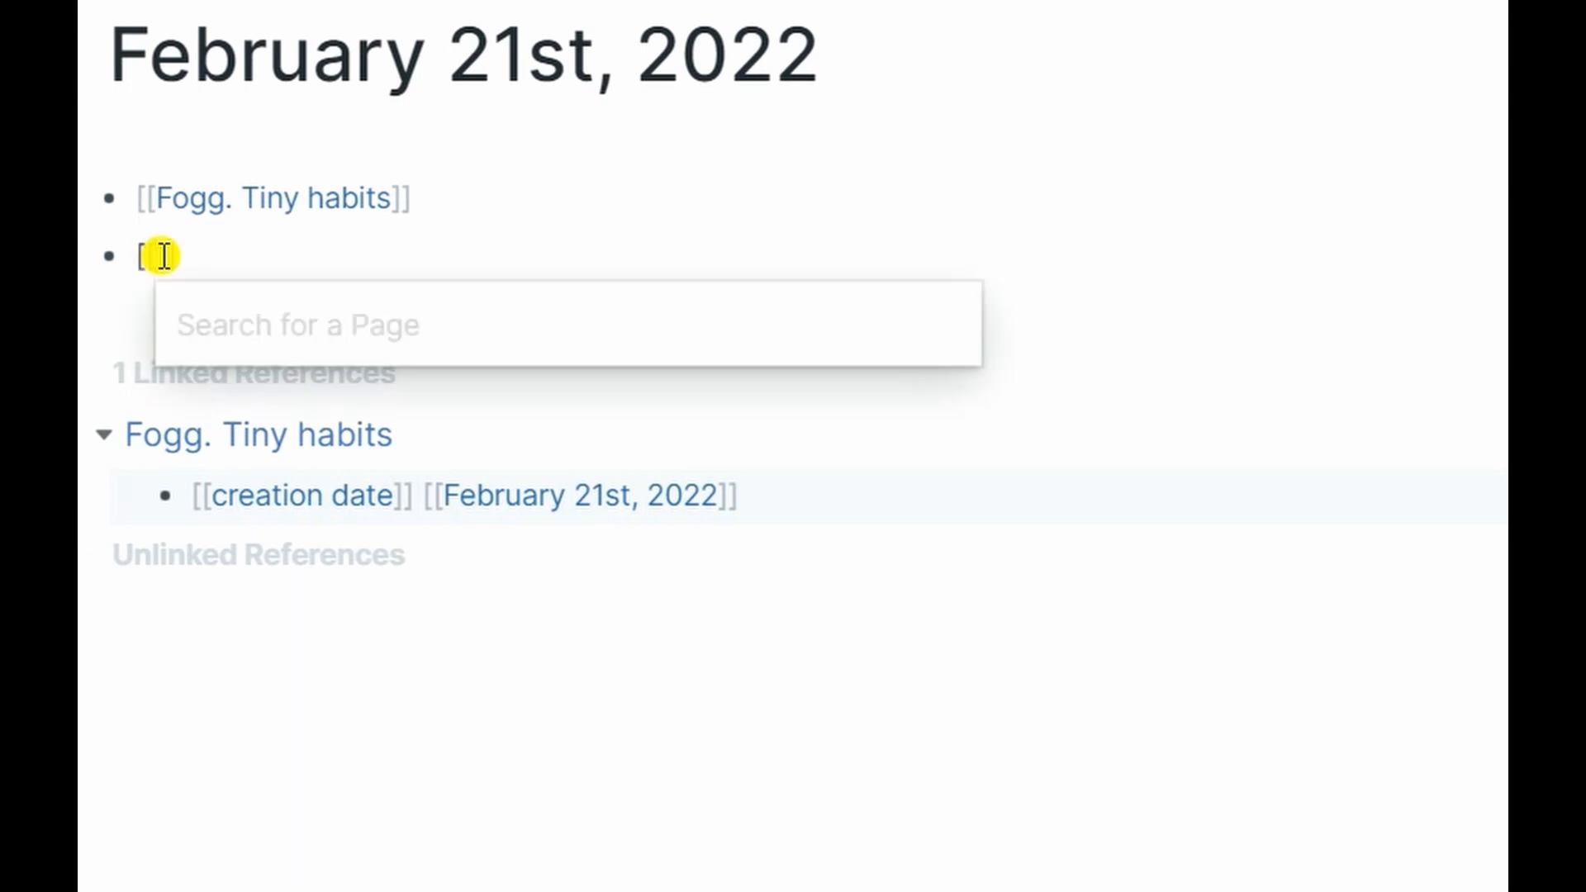
{"action": "type", "text": "se"}
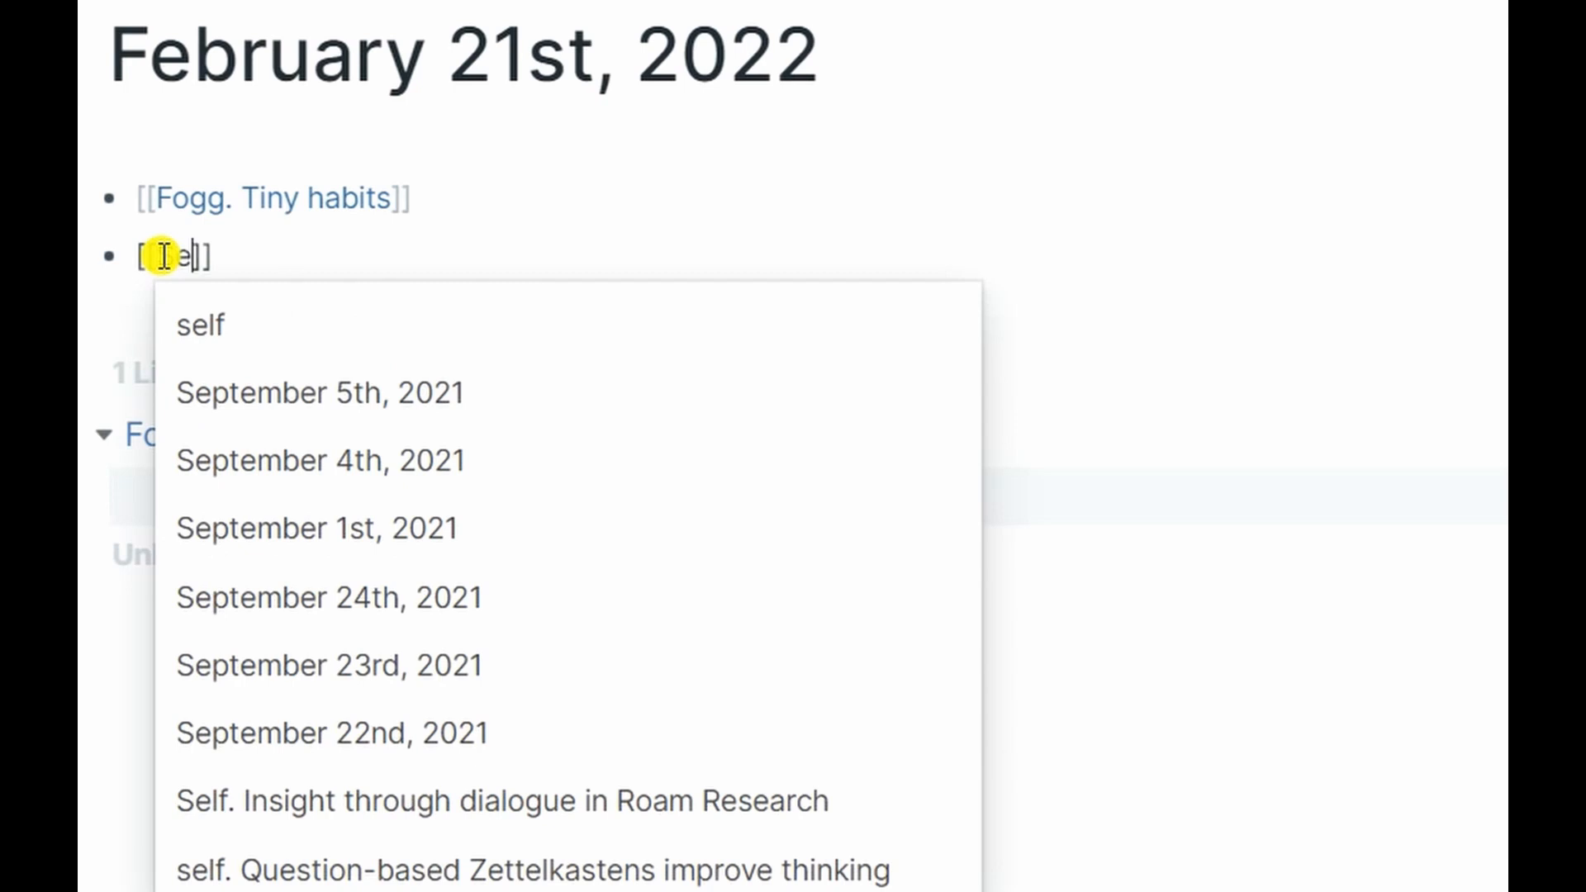
{"action": "type", "text": "lf. "}
{"action": "type", "text": "Vapor b"}
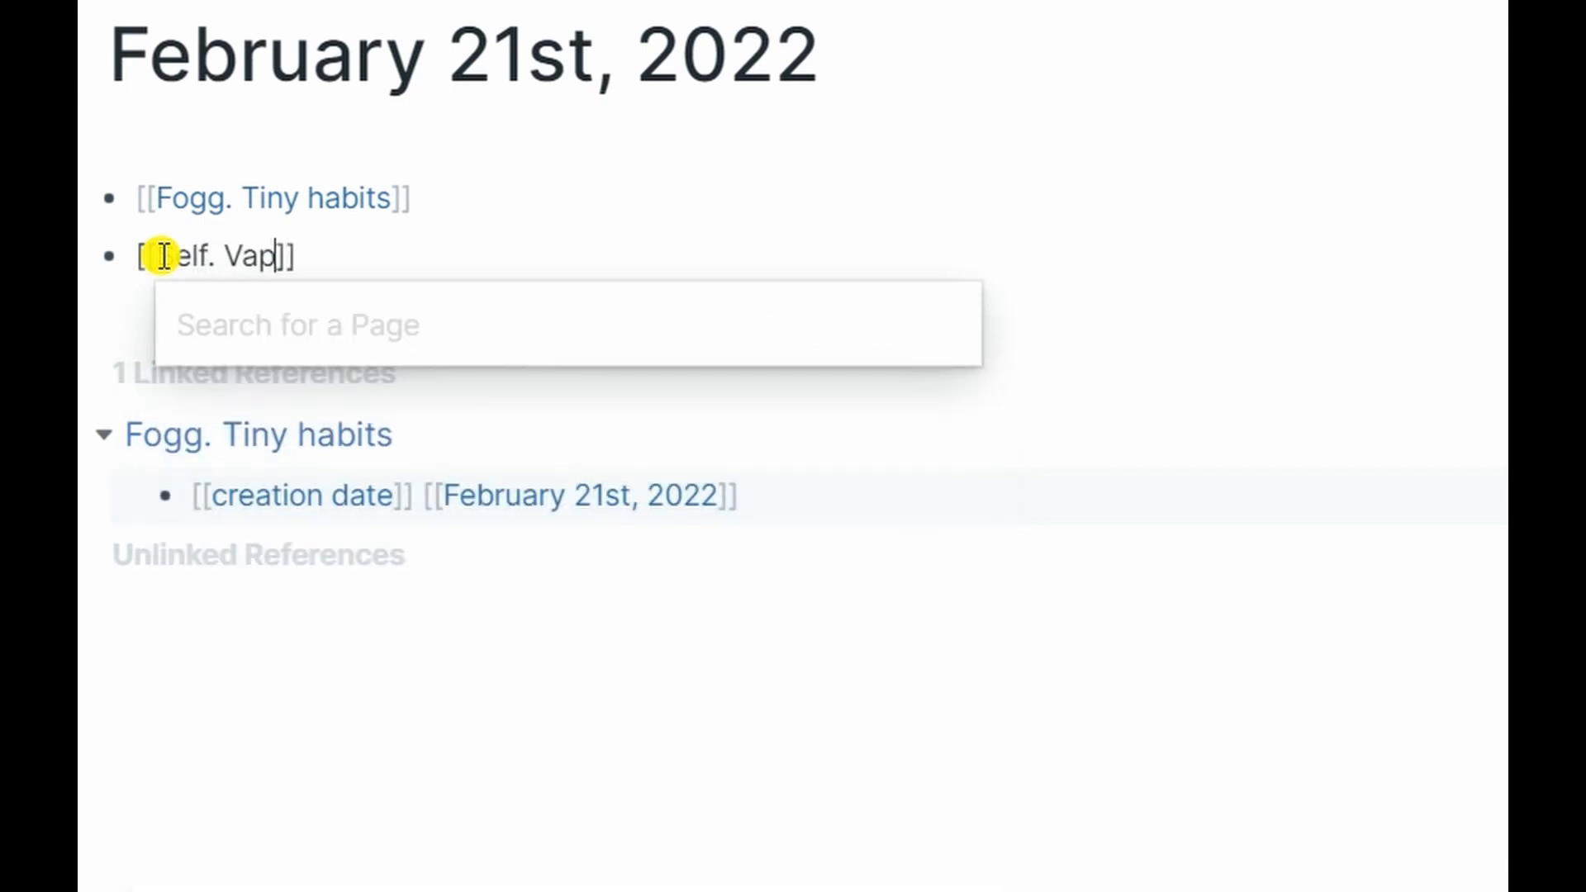
{"action": "type", "text": "arrier liner"}
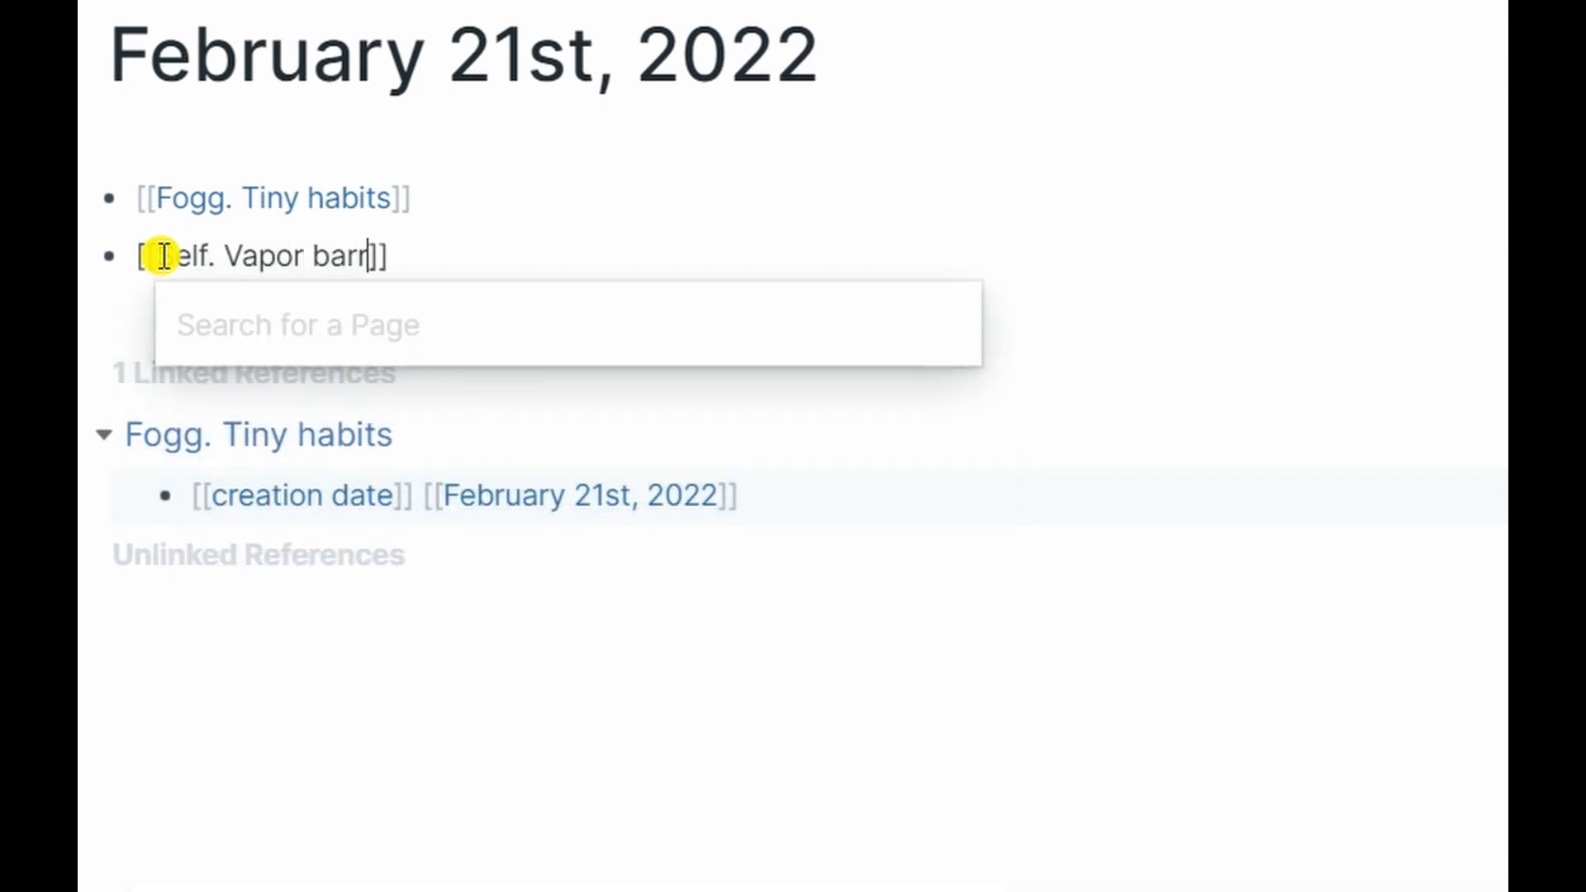
{"action": "type", "text": "s"}
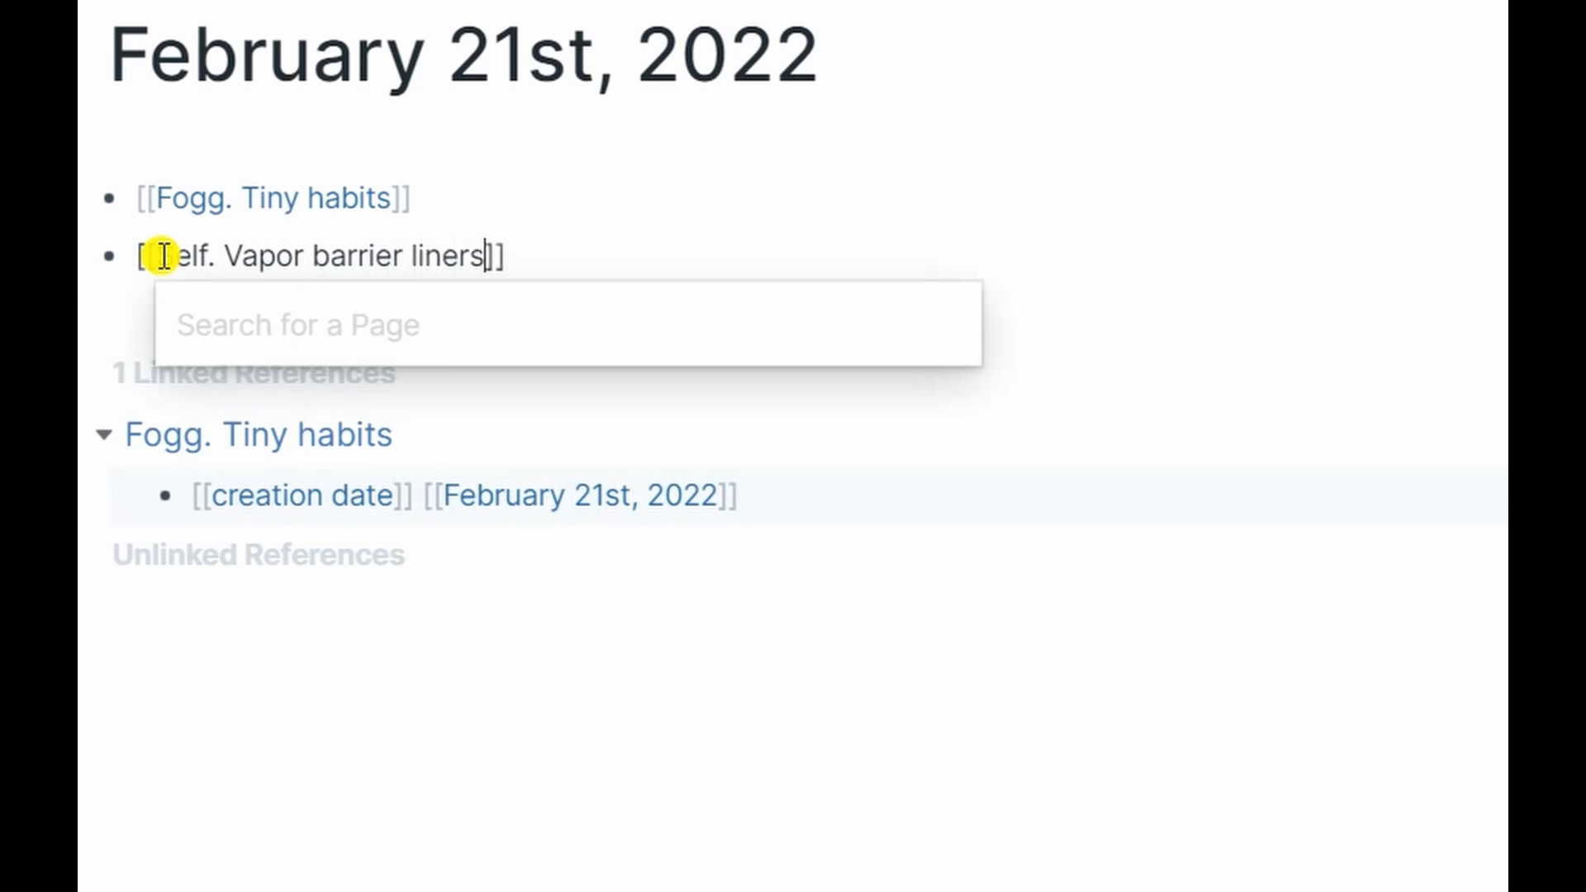
{"action": "key", "text": "End"}
{"action": "key", "text": "Return"}
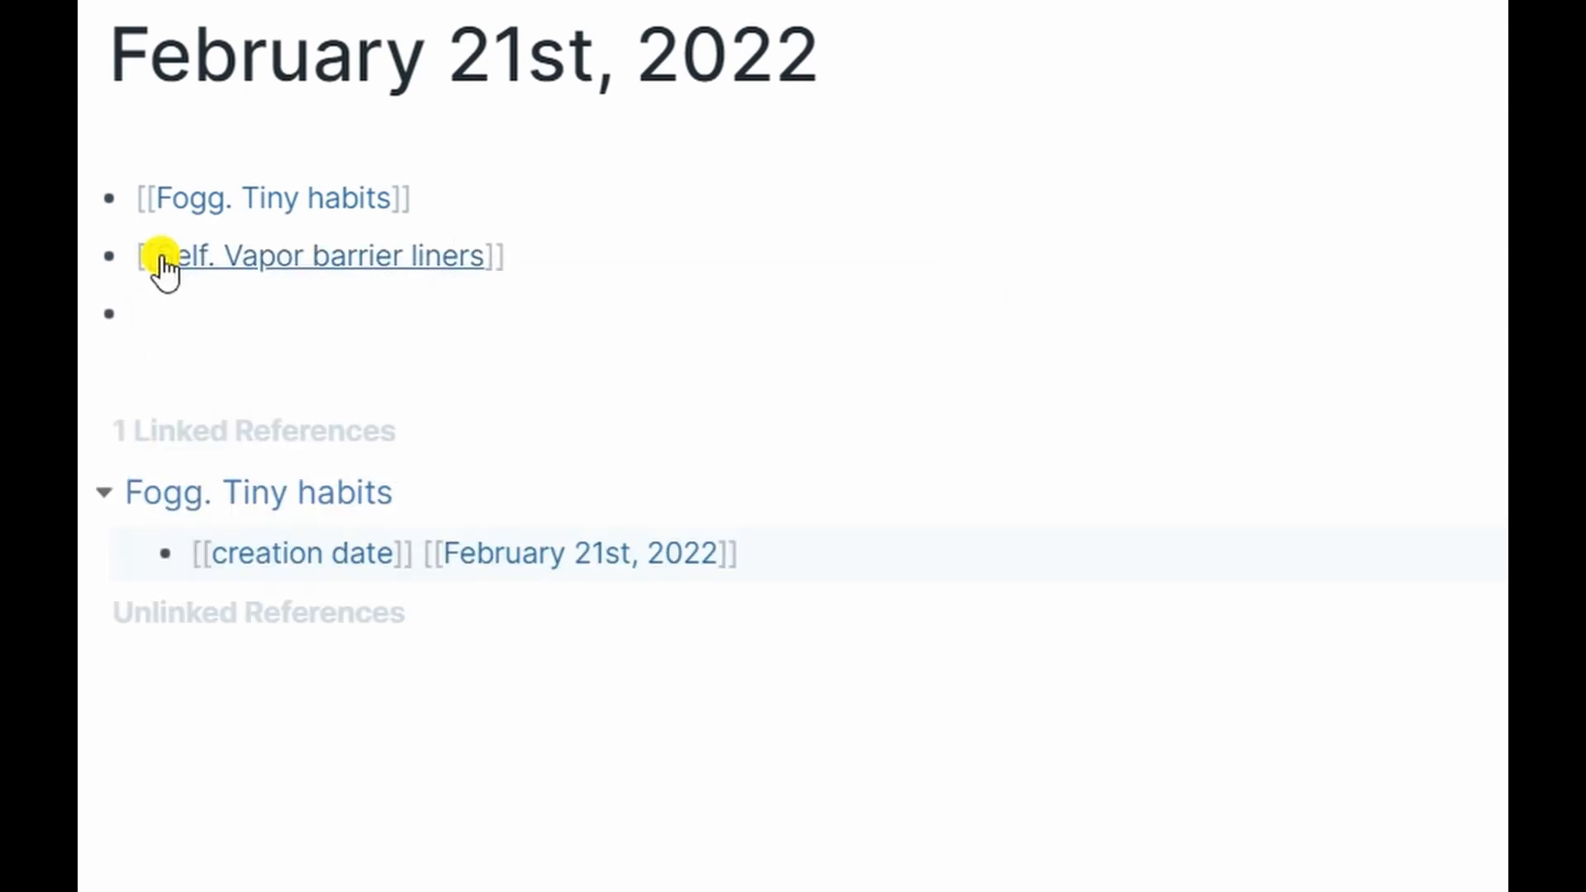
{"action": "left_click", "coordinate": [329, 256]}
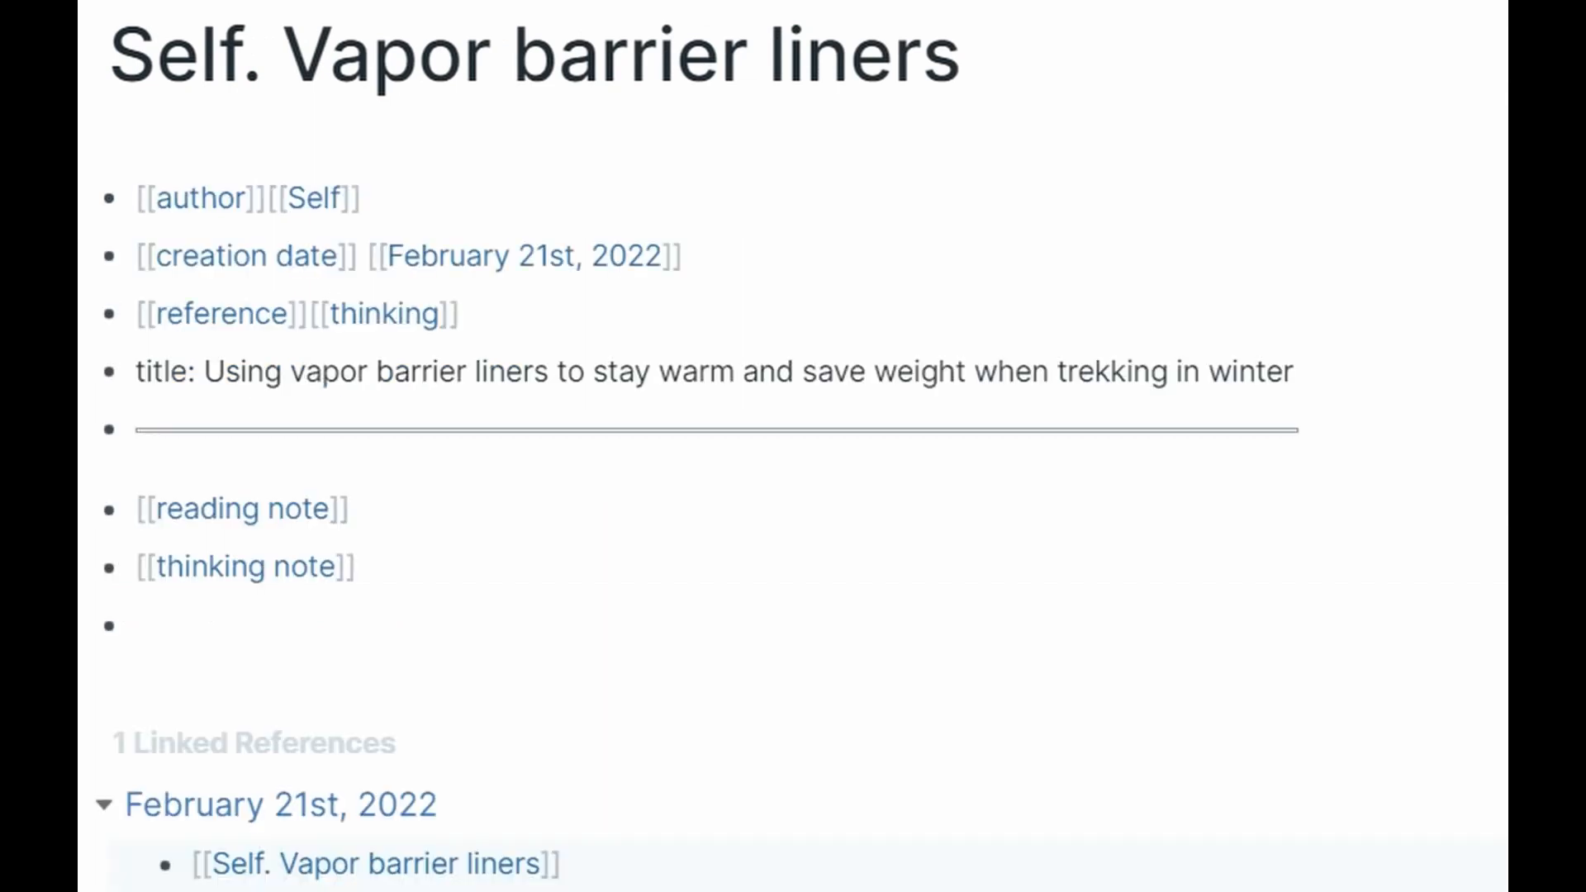
Step: Nest under [[thinking note]] the note "To save weight wear vapor barrier liner socks with trail runners, instead of using hiking boots"
{"action": "left_click", "coordinate": [172, 624]}
{"action": "key", "text": "Tab"}
{"action": "type", "text": "To save weight wear "}
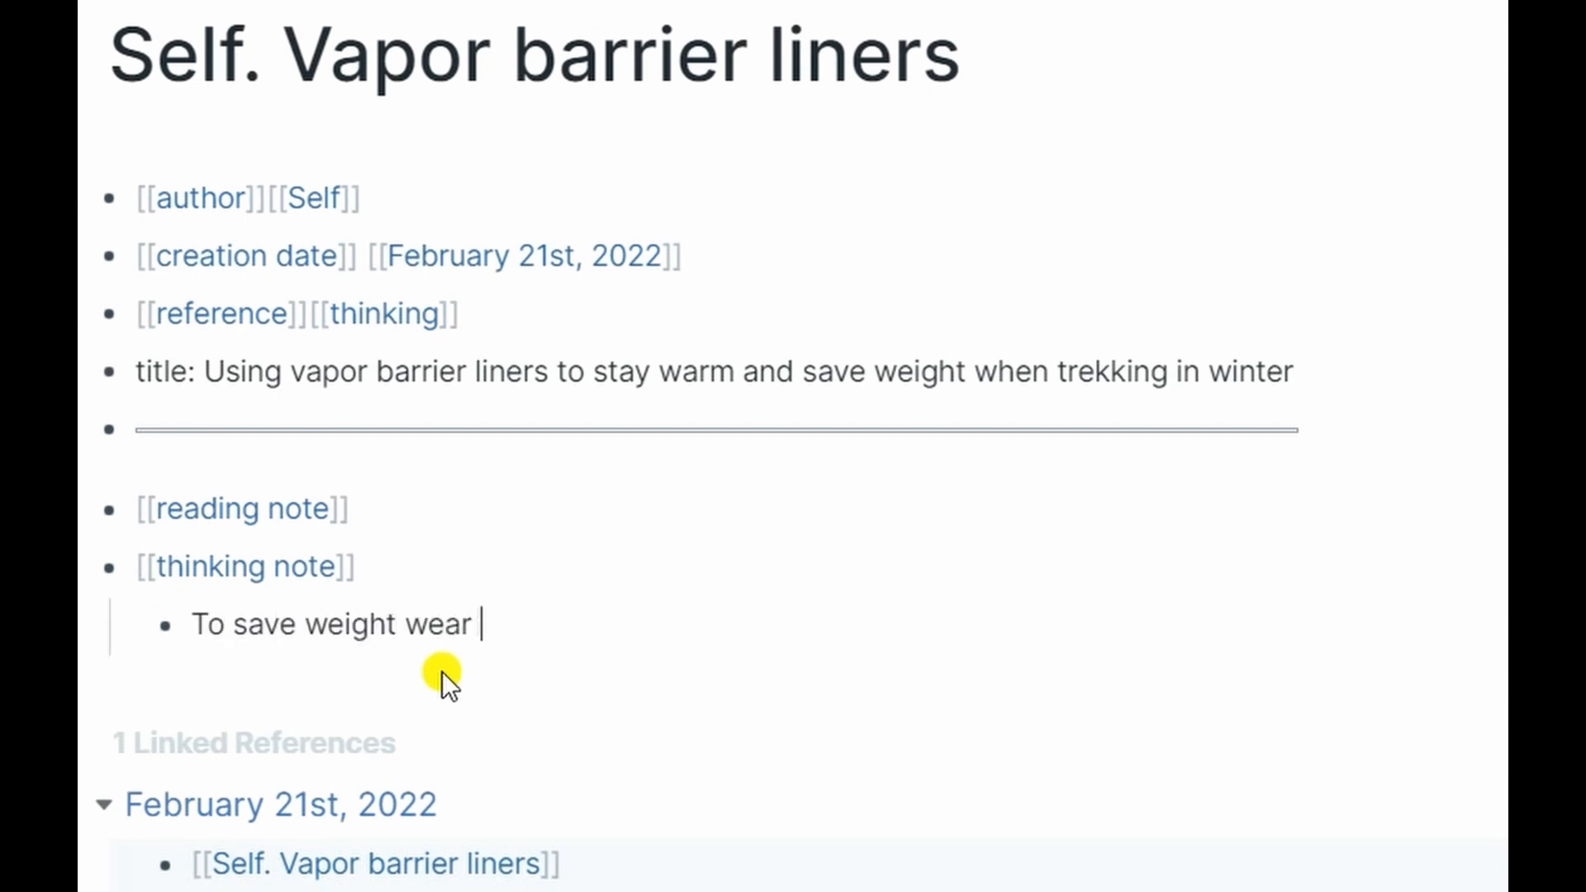
{"action": "type", "text": "vapor barrier liner socks with trail runners, instead of "}
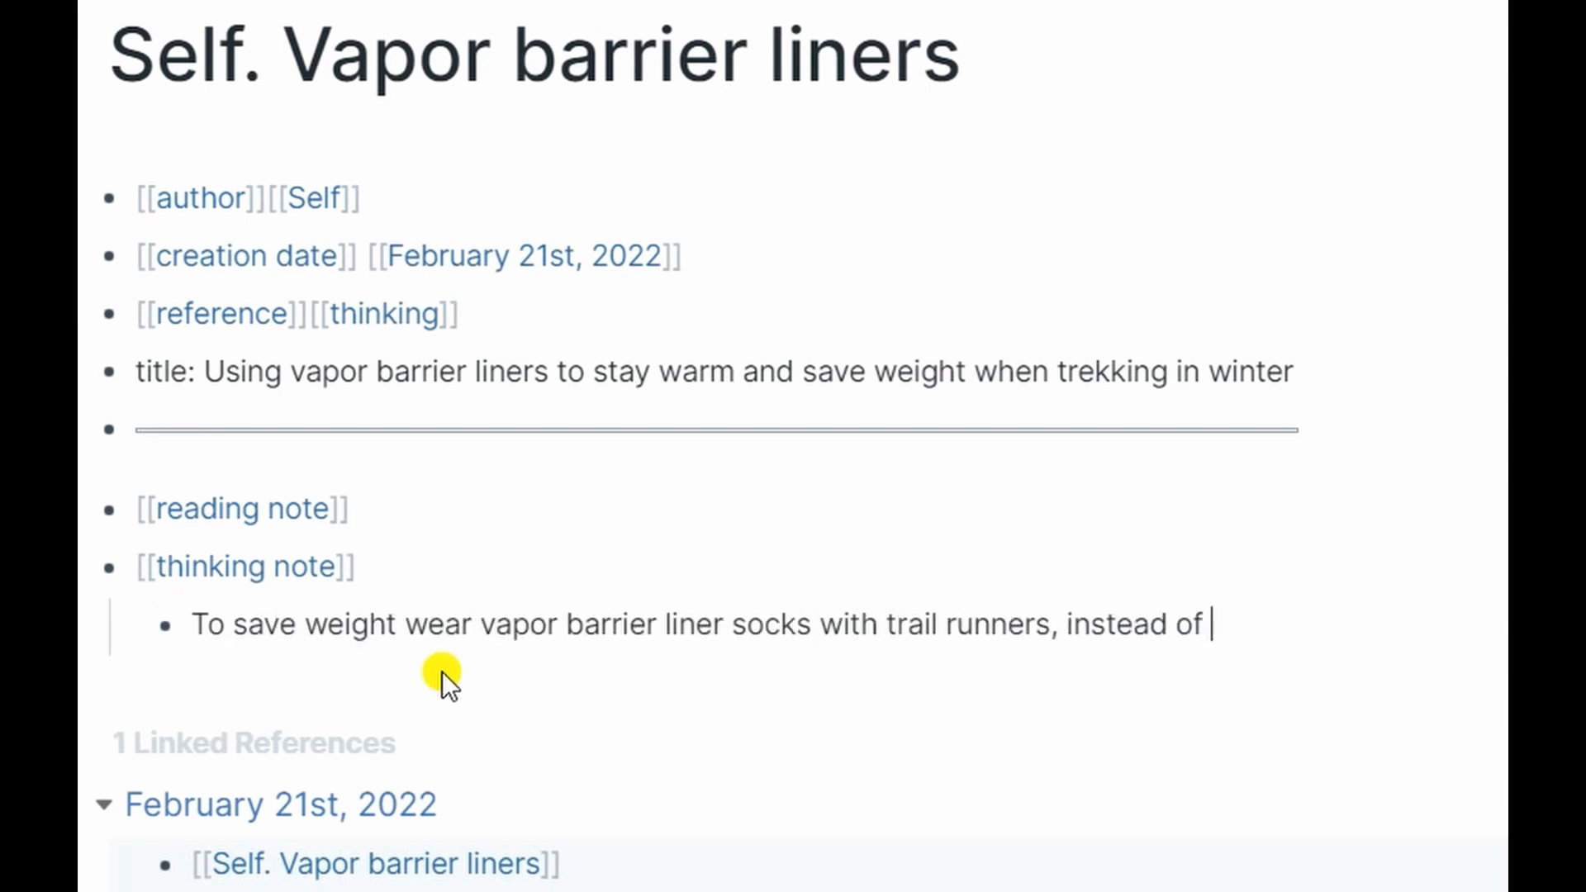
{"action": "type", "text": "using hiking boots"}
{"action": "key", "text": "Return"}
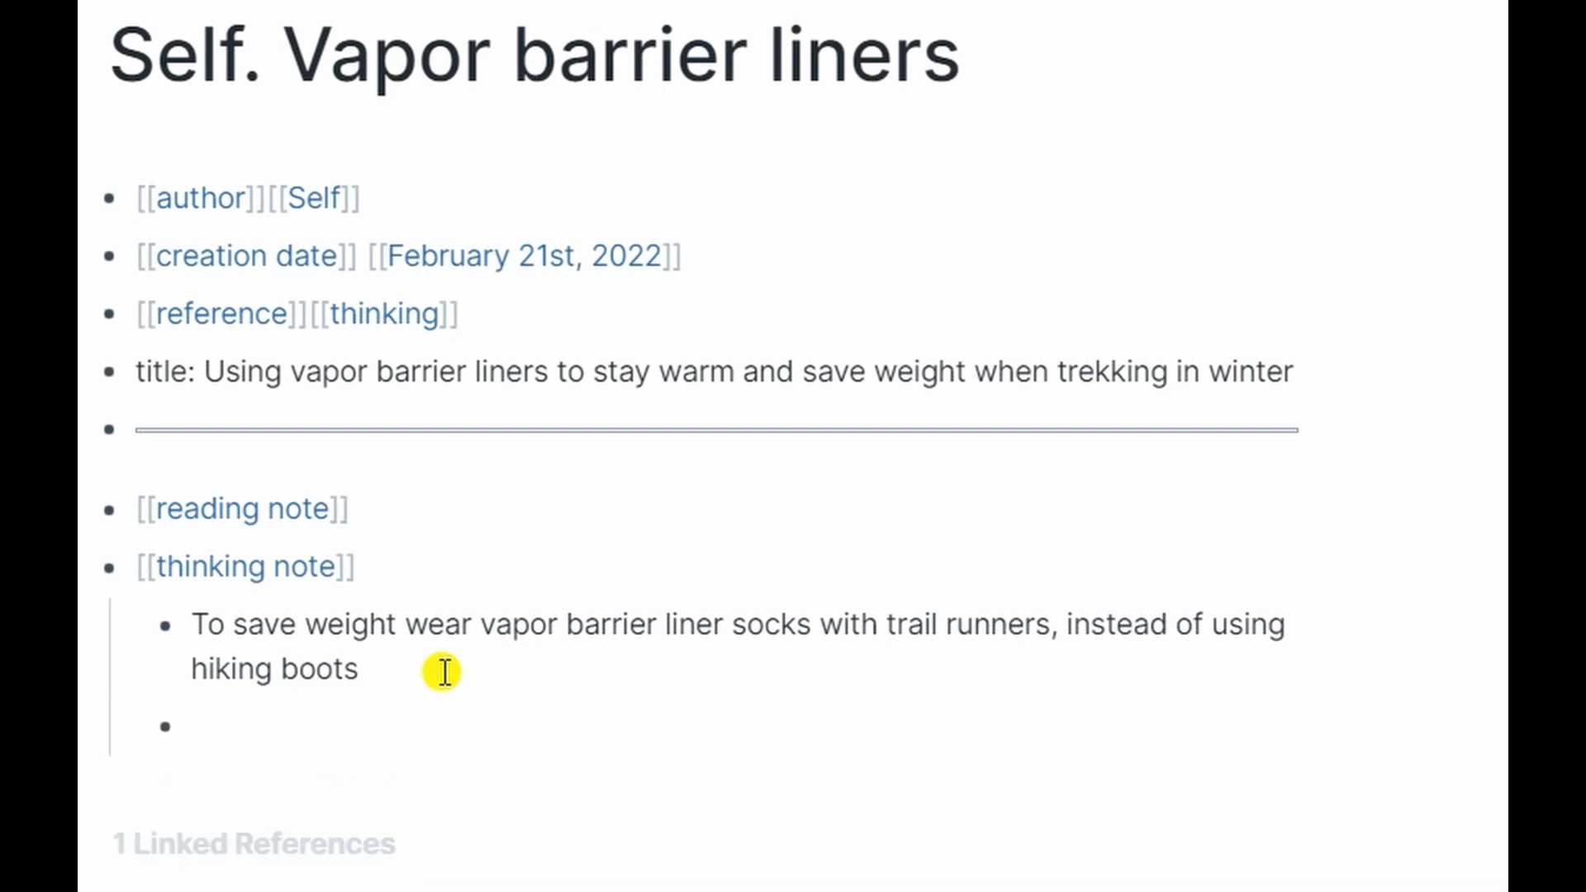
Step: Add the note "To save weight and to protect sleeping bag use a mylar bivvy sack as sleeping bag liner / vapor barrier liner"
{"action": "type", "text": "To save weight "}
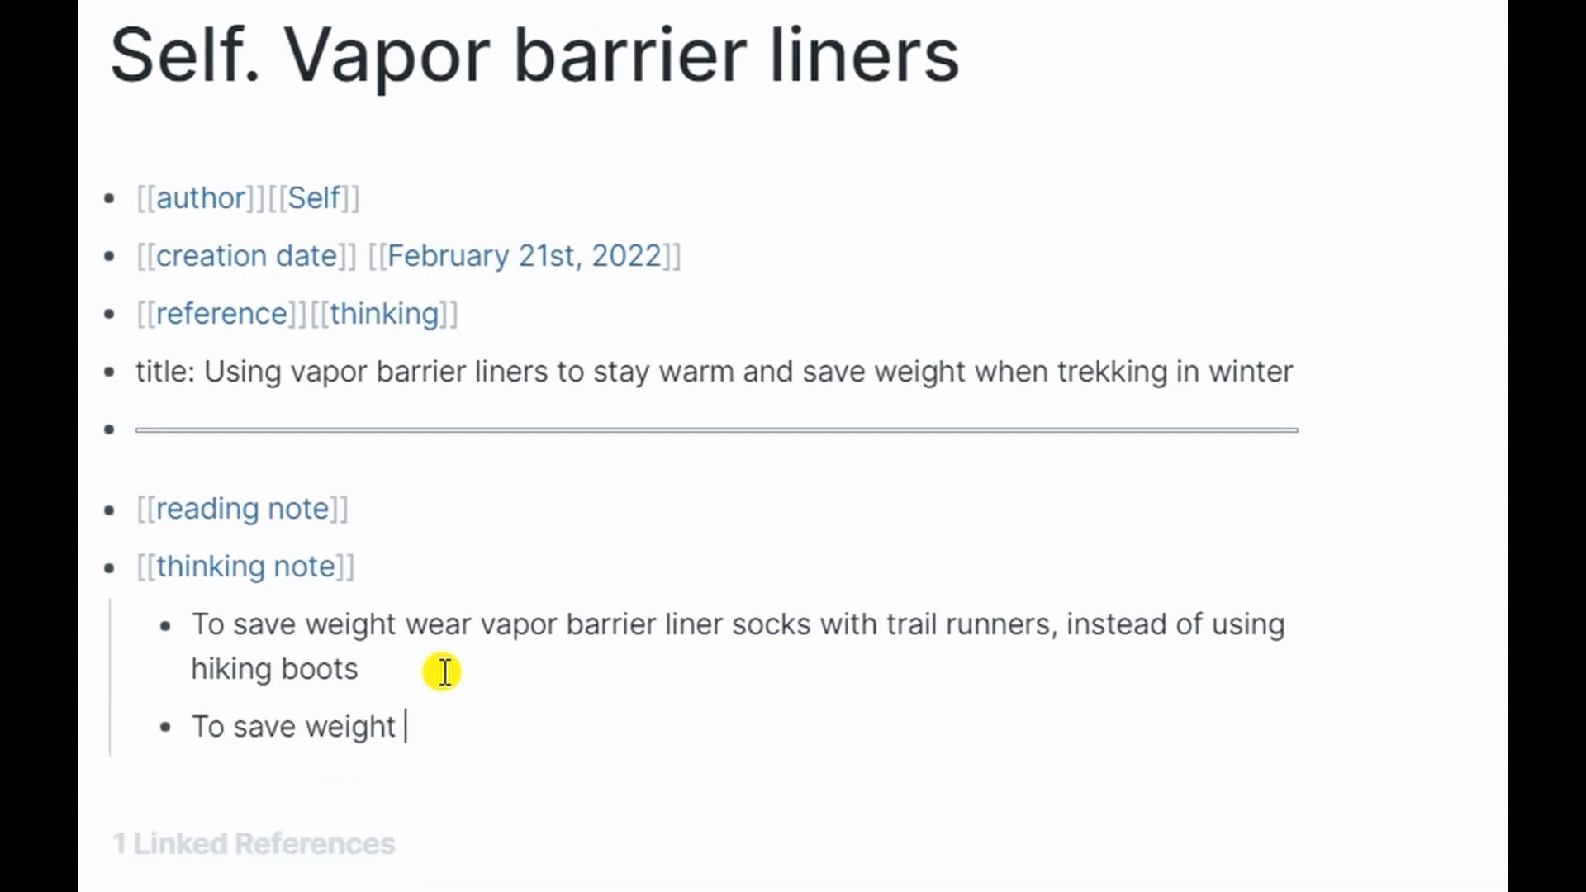
{"action": "type", "text": "and to protect sleeping bag use a mylar bivvy sack"}
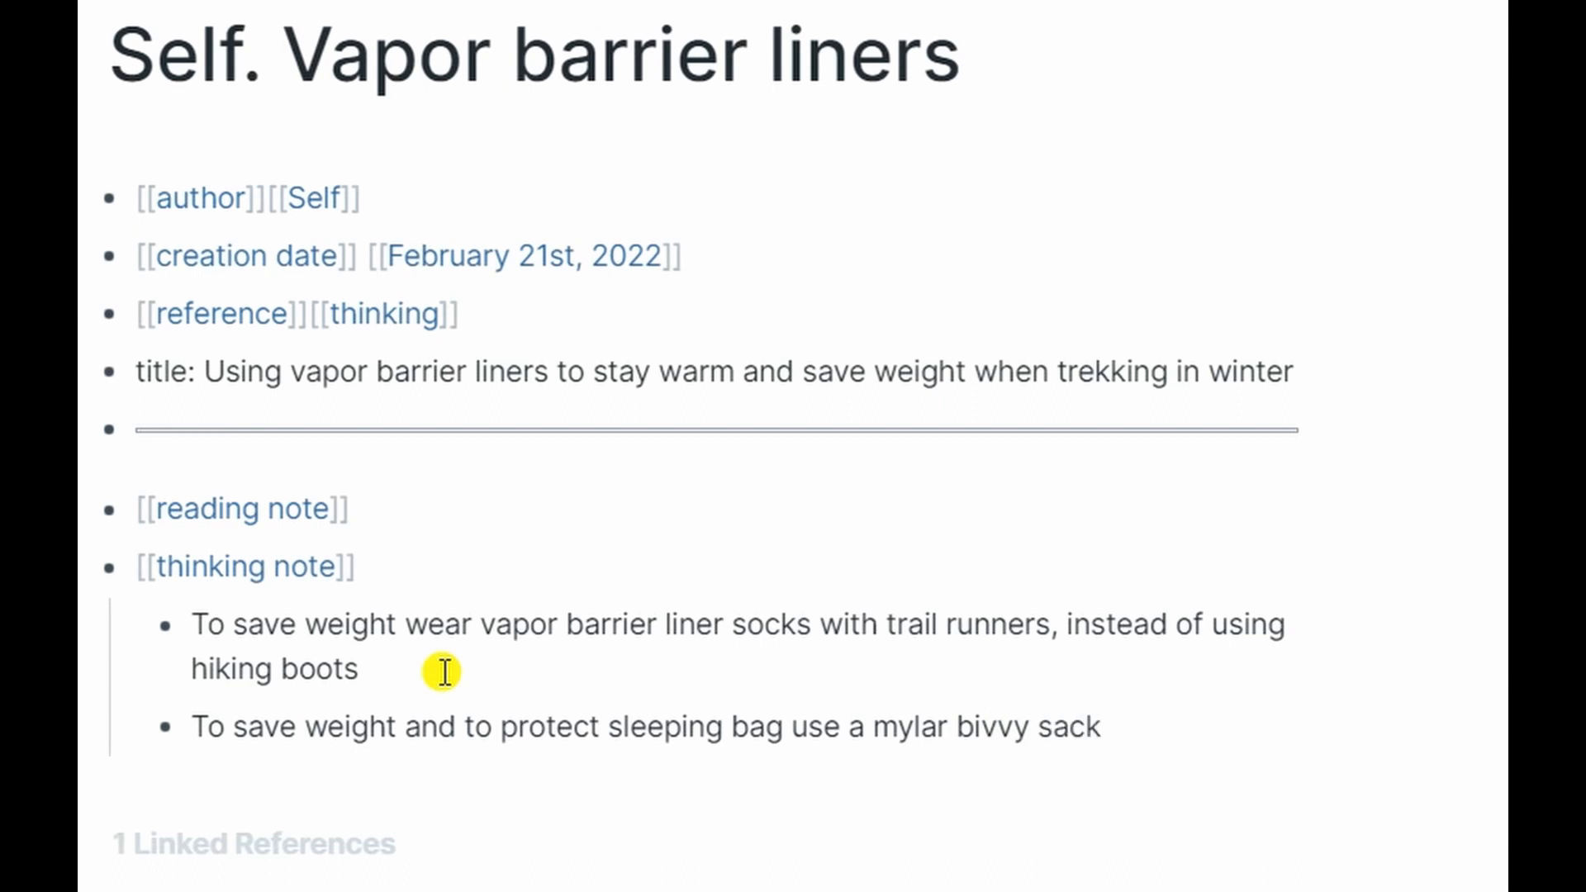
{"action": "type", "text": " as sleeping bag liner / vapor barrier lin"}
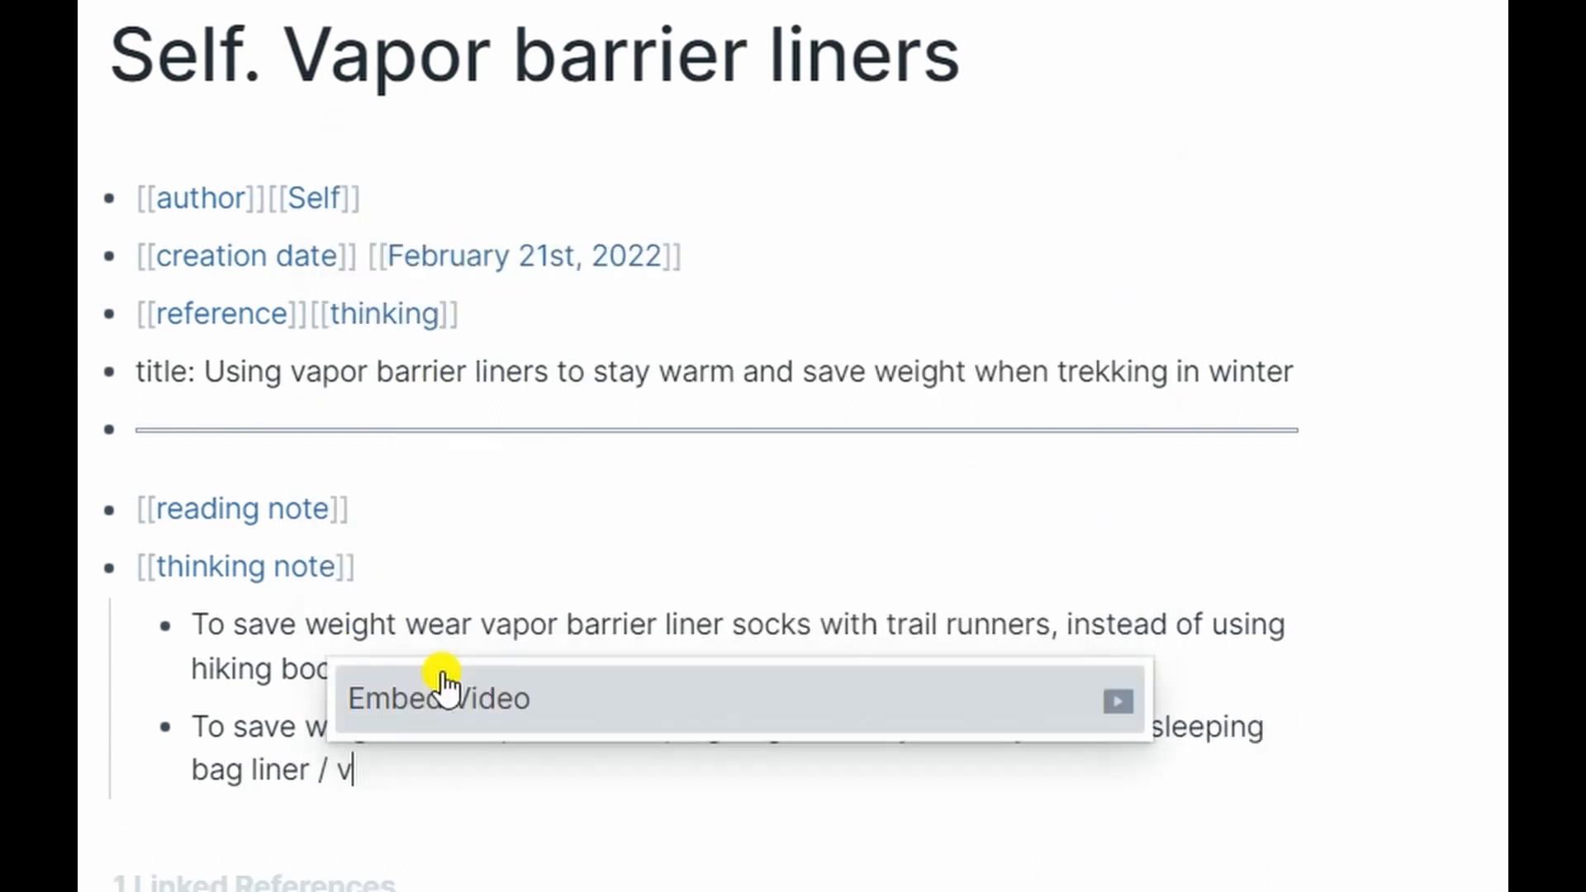
{"action": "type", "text": "er"}
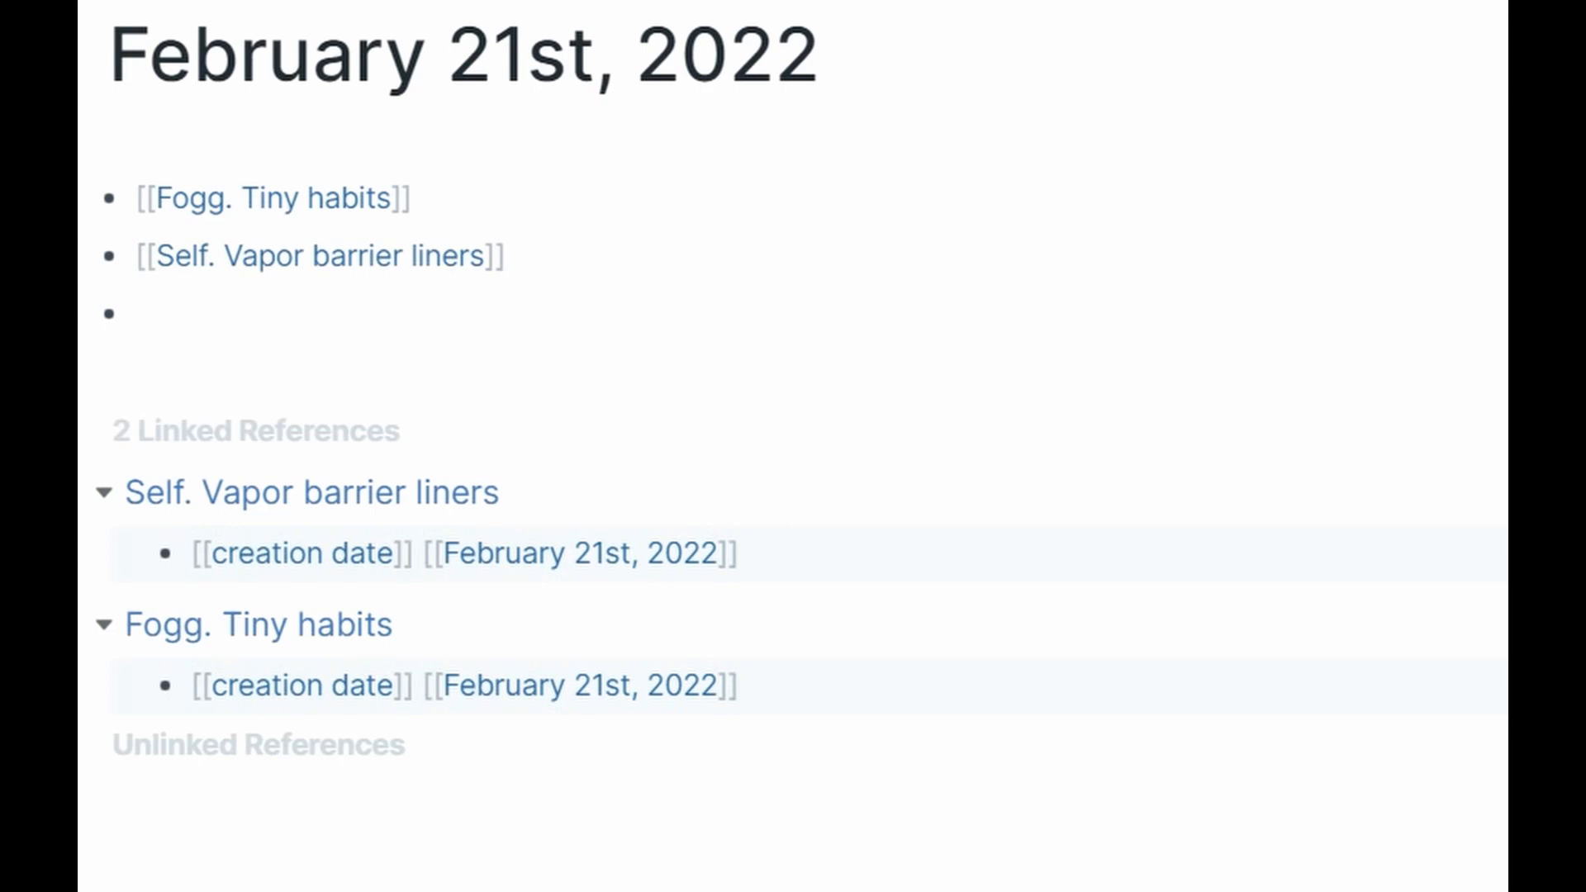
Step: Add the page link [[Skurka. Vapor barrier liners]] to the February 21st, 2022 daily note and open that page
{"action": "left_click", "coordinate": [152, 310]}
{"action": "type", "text": "[[Skurka. Vapor barrier liners"}
{"action": "left_click", "coordinate": [237, 310]}
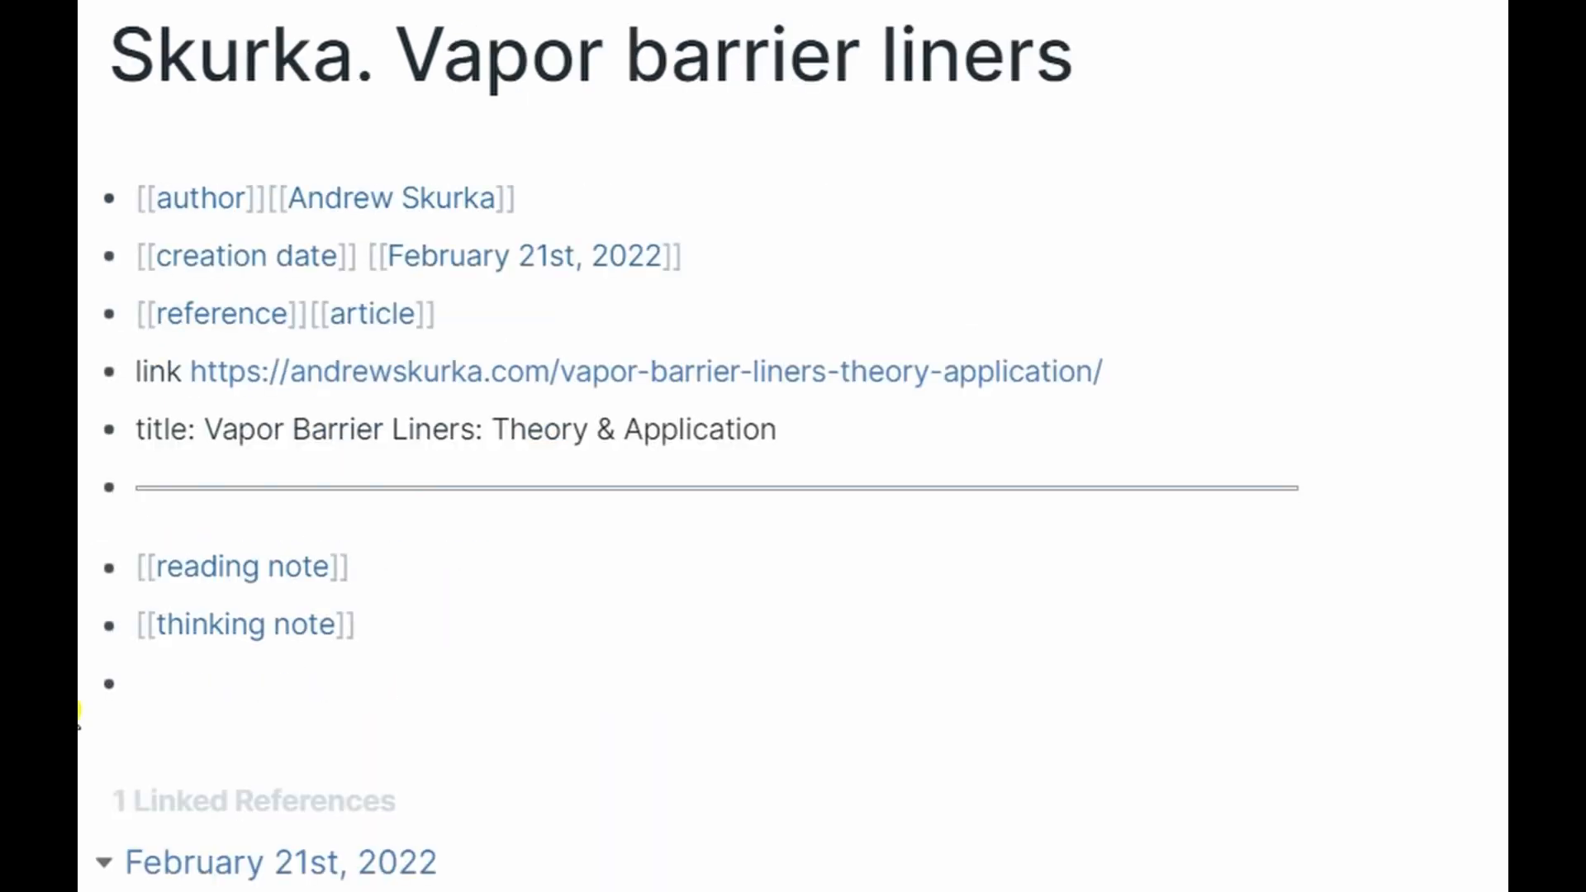
Step: Nest under [[thinking note]] the two weight-saving notes about liner socks with trail runners and a mylar bivvy sack as sleeping bag liner
{"action": "left_click", "coordinate": [220, 666]}
{"action": "key", "text": "Tab"}
{"action": "type", "text": "To save weight wear vapor barrier liner socks with trail runners, instead of using hiking boots To save weight and to protect sleeping bag use a mylar bivvy sack as sleeping bag liner / vapor barrier liner"}
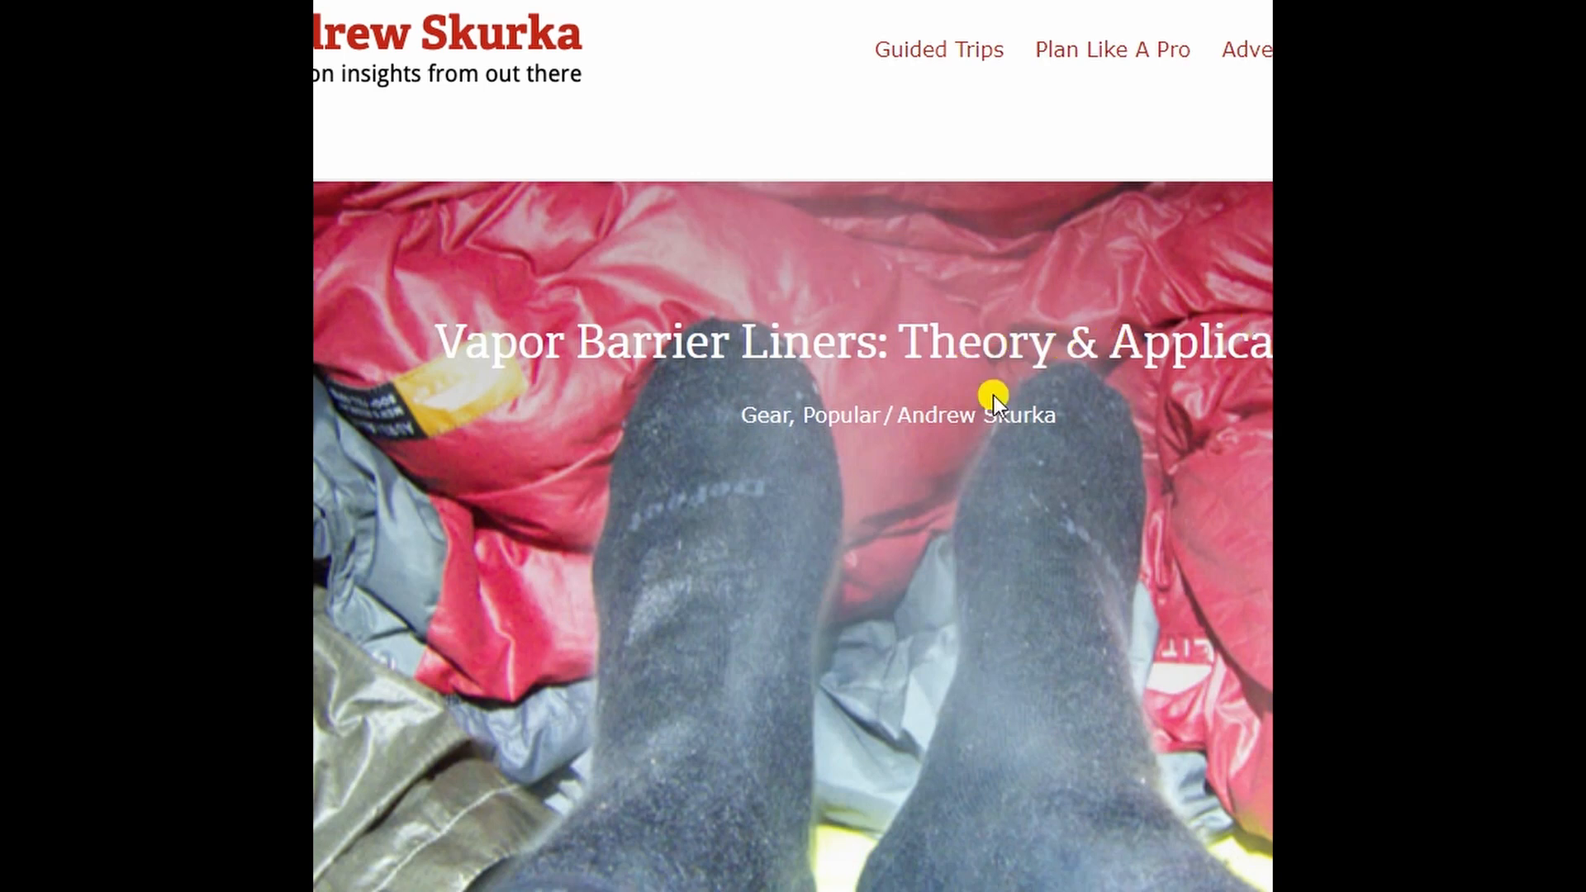
Step: Copy the article paragraph beginning "Finally, evaporative heat loss is minimized" into a bullet nested under [[reading note]] on the Skurka page
{"action": "scroll", "coordinate": [867, 494], "scroll_direction": "down", "scroll_amount": 20}
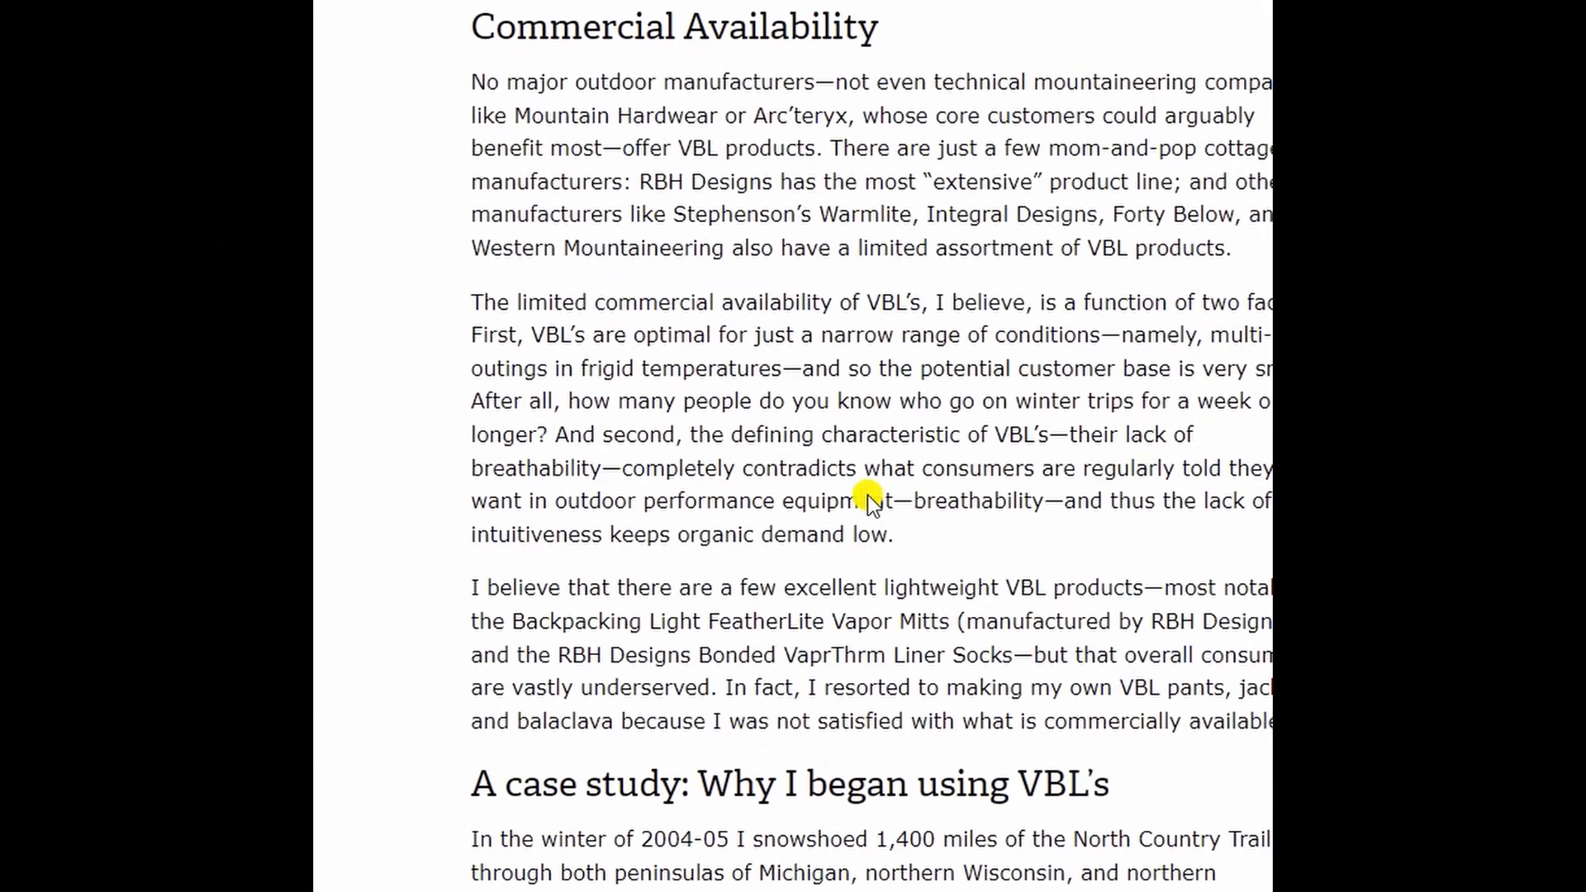
{"action": "scroll", "coordinate": [867, 494], "scroll_direction": "down", "scroll_amount": 5}
{"action": "scroll", "coordinate": [868, 494], "scroll_direction": "up", "scroll_amount": 20}
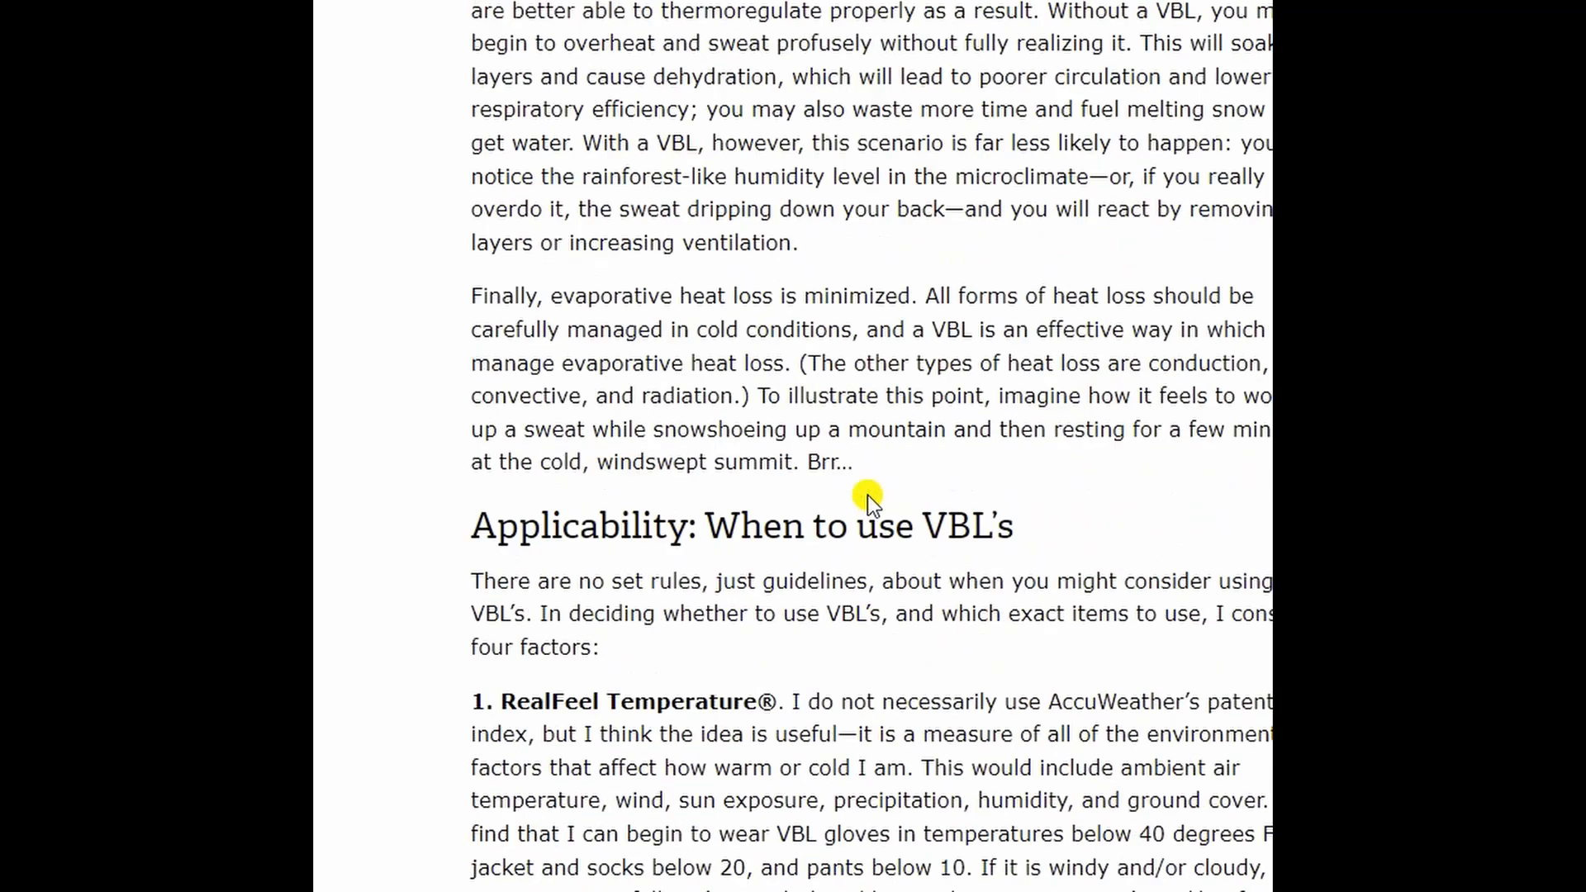
{"action": "left_click_drag", "start_coordinate": [469, 295], "coordinate": [876, 471]}
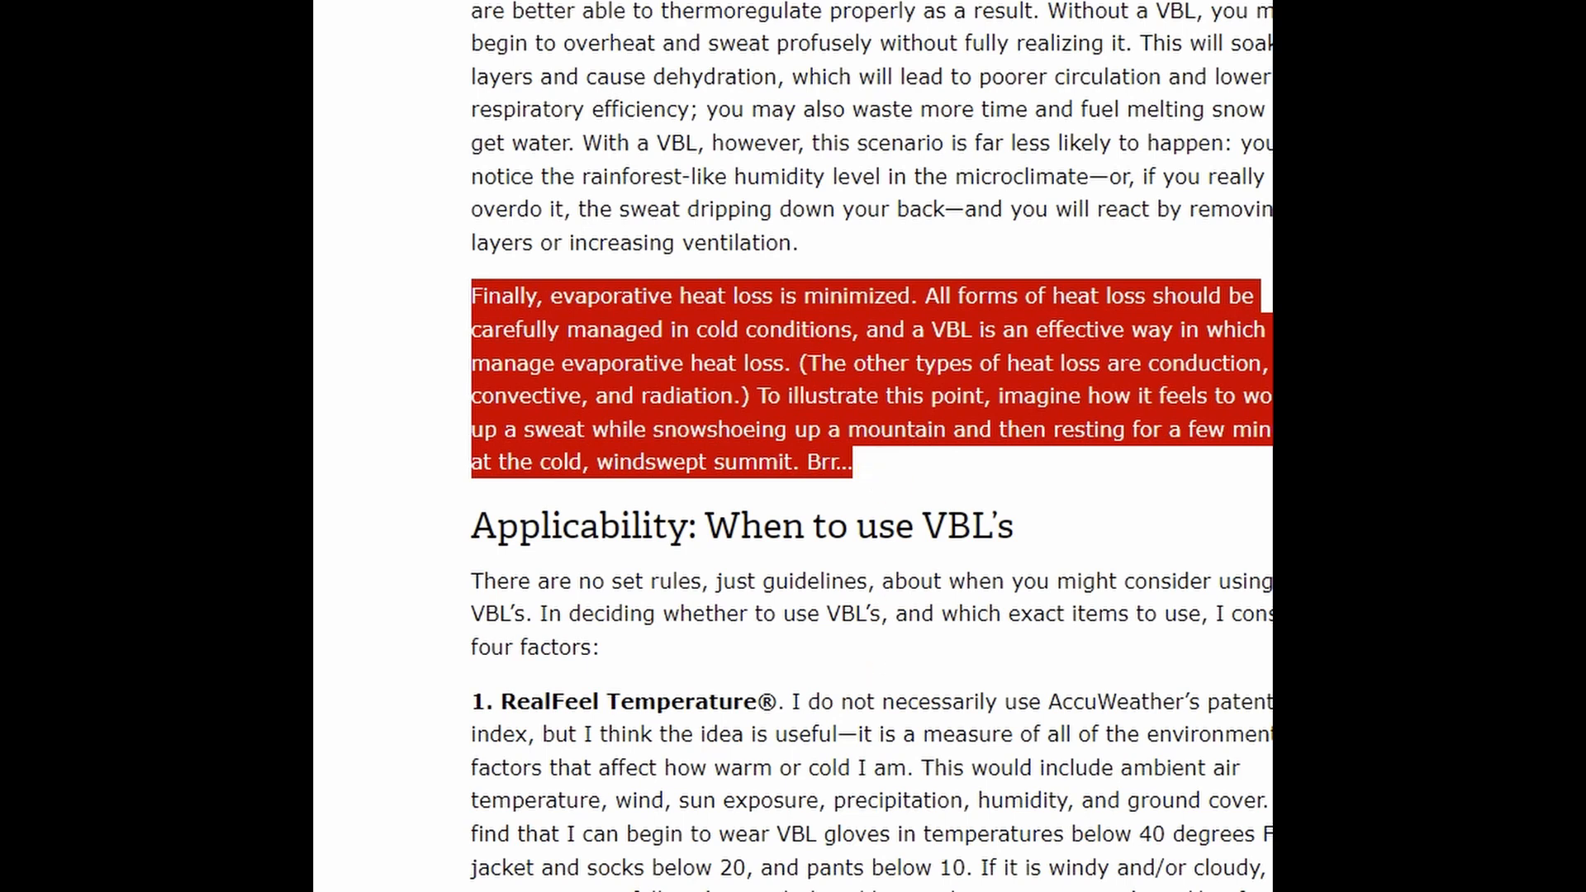
{"action": "key", "text": "alt+Tab"}
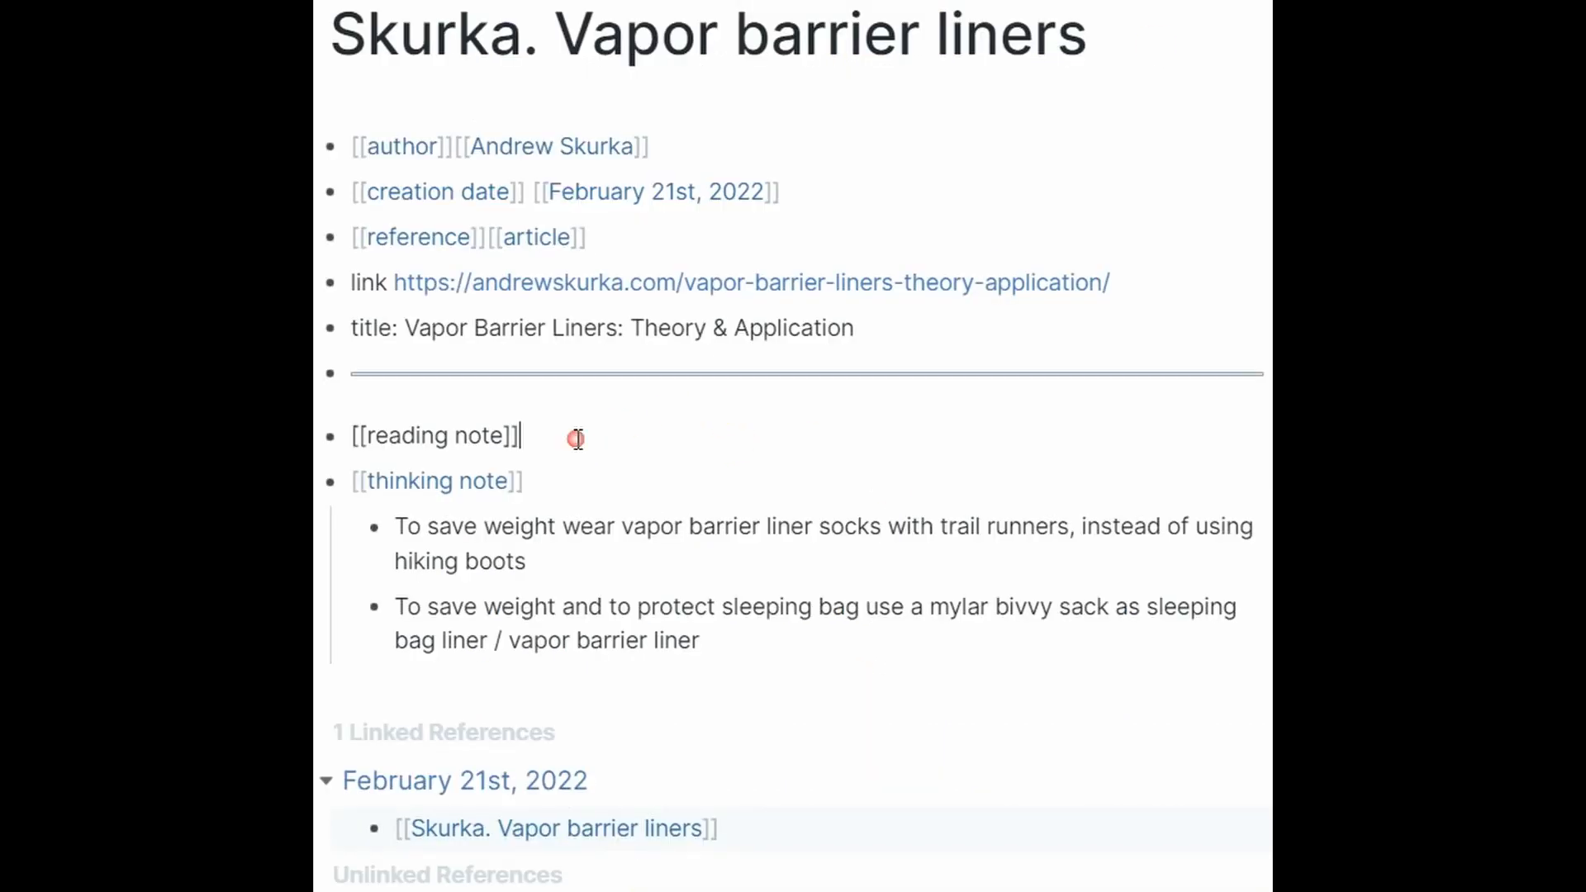
{"action": "key", "text": "Return"}
{"action": "key", "text": "Tab"}
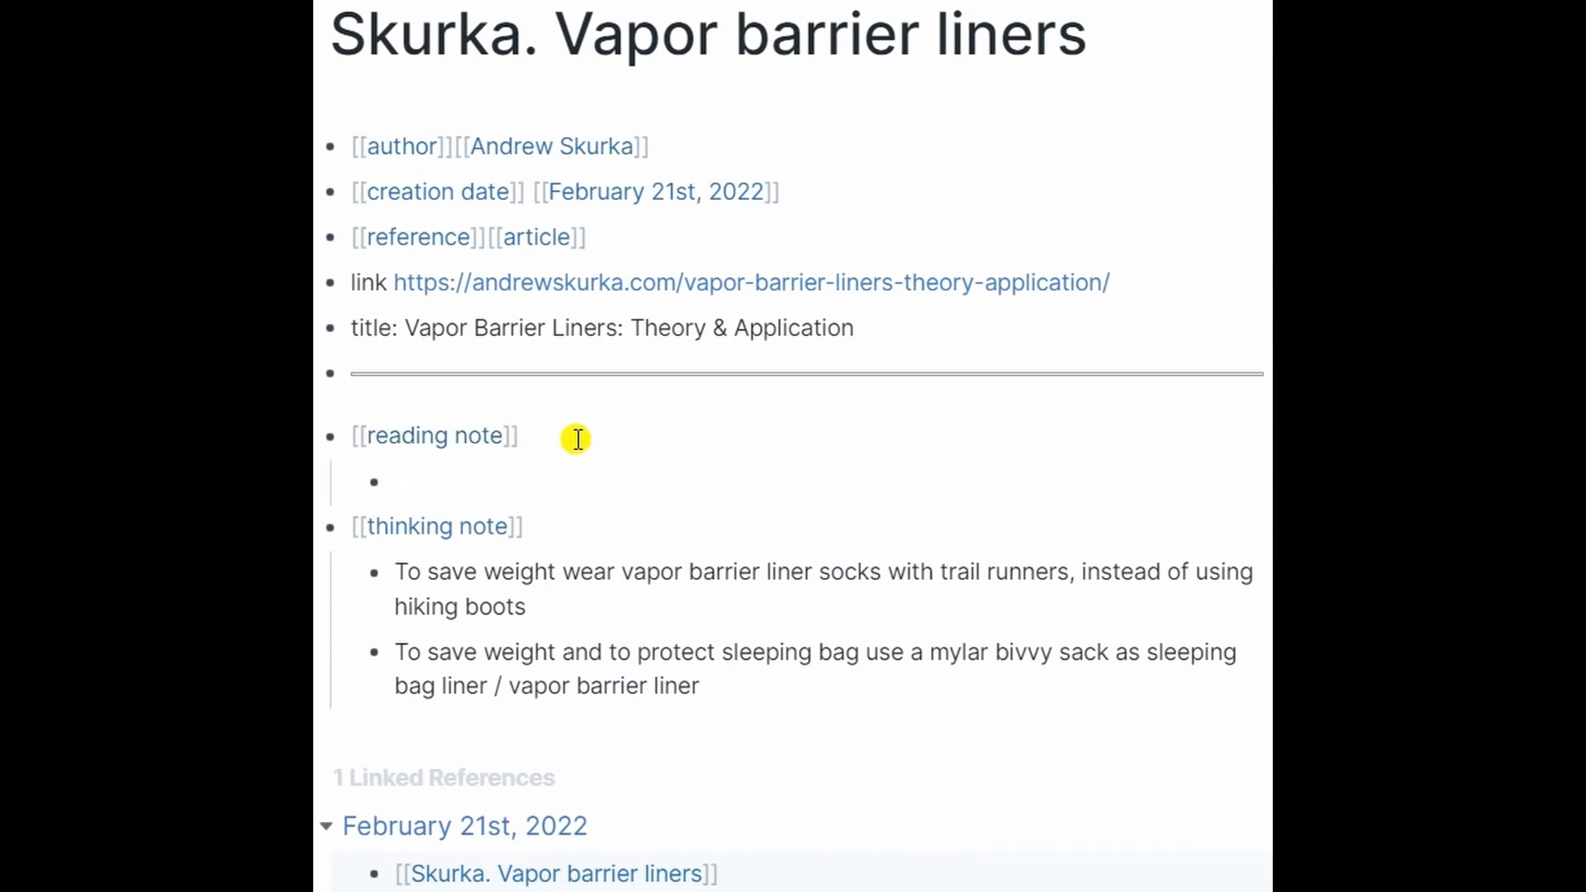
{"action": "type", "text": "Finally, evaporative heat loss is minimized. All forms of heat loss should be carefully managed in cold conditions, and a VBL is an effective way in which to manage evaporative heat loss. (The other types of heat loss are conduction, convective, and radiation.) To illustrate this point, imagine how it feels to work up a sweat while snowshoeing up a mountain and then resting for a few minutes at the cold, windswept summit. Brr..."}
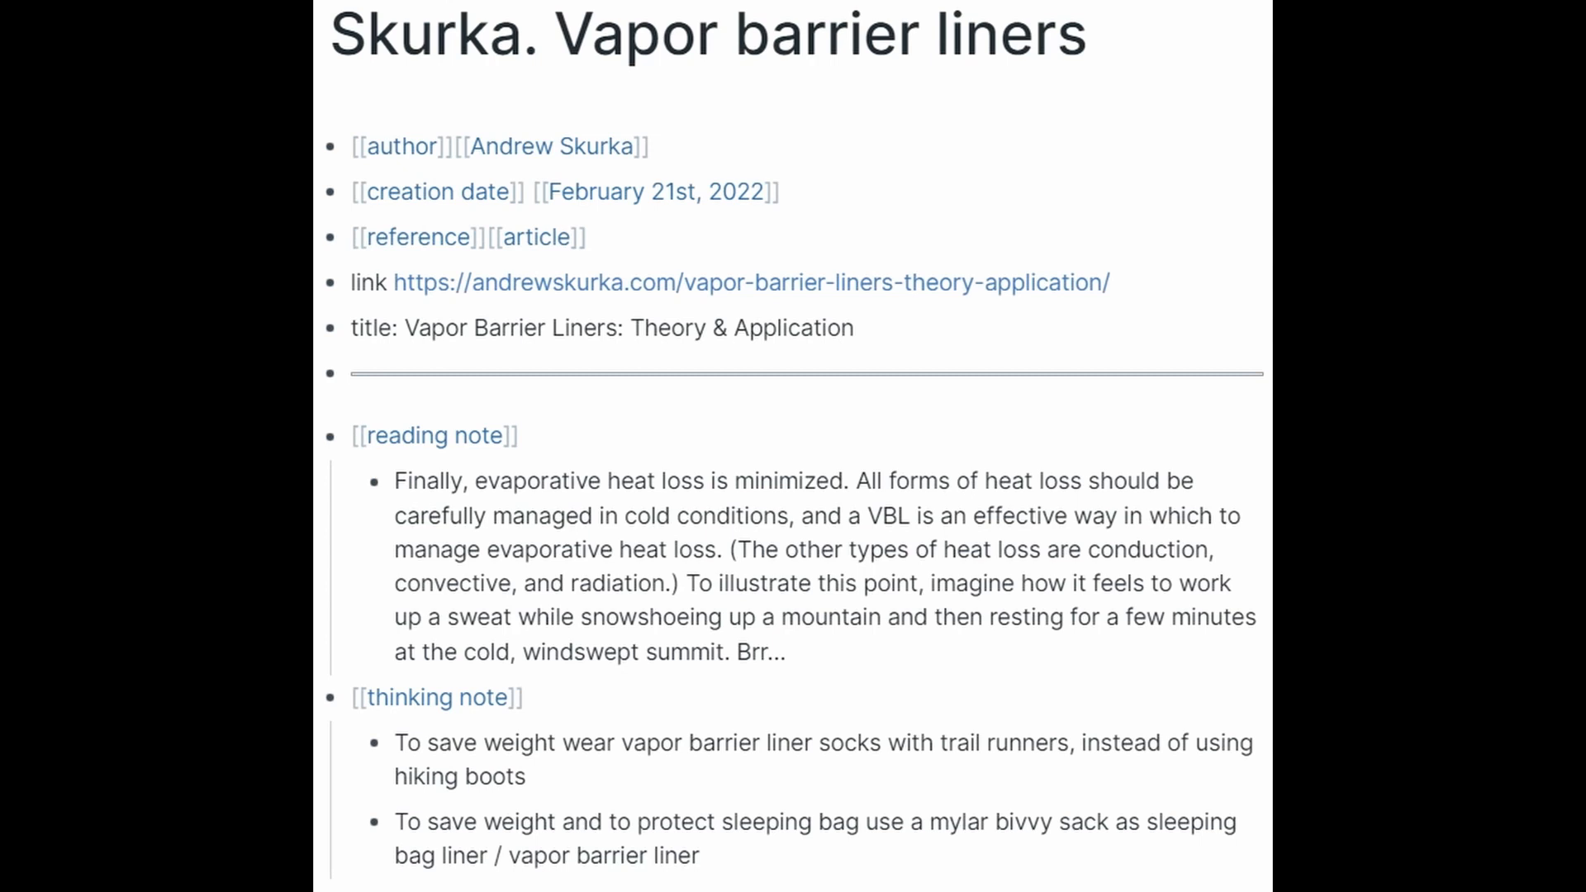
Step: Add a second bullet under [[reading note]] reading "VBL keeps you warm by minimizing evaporative heat loss."
{"action": "left_click", "coordinate": [827, 670]}
{"action": "key", "text": "Return"}
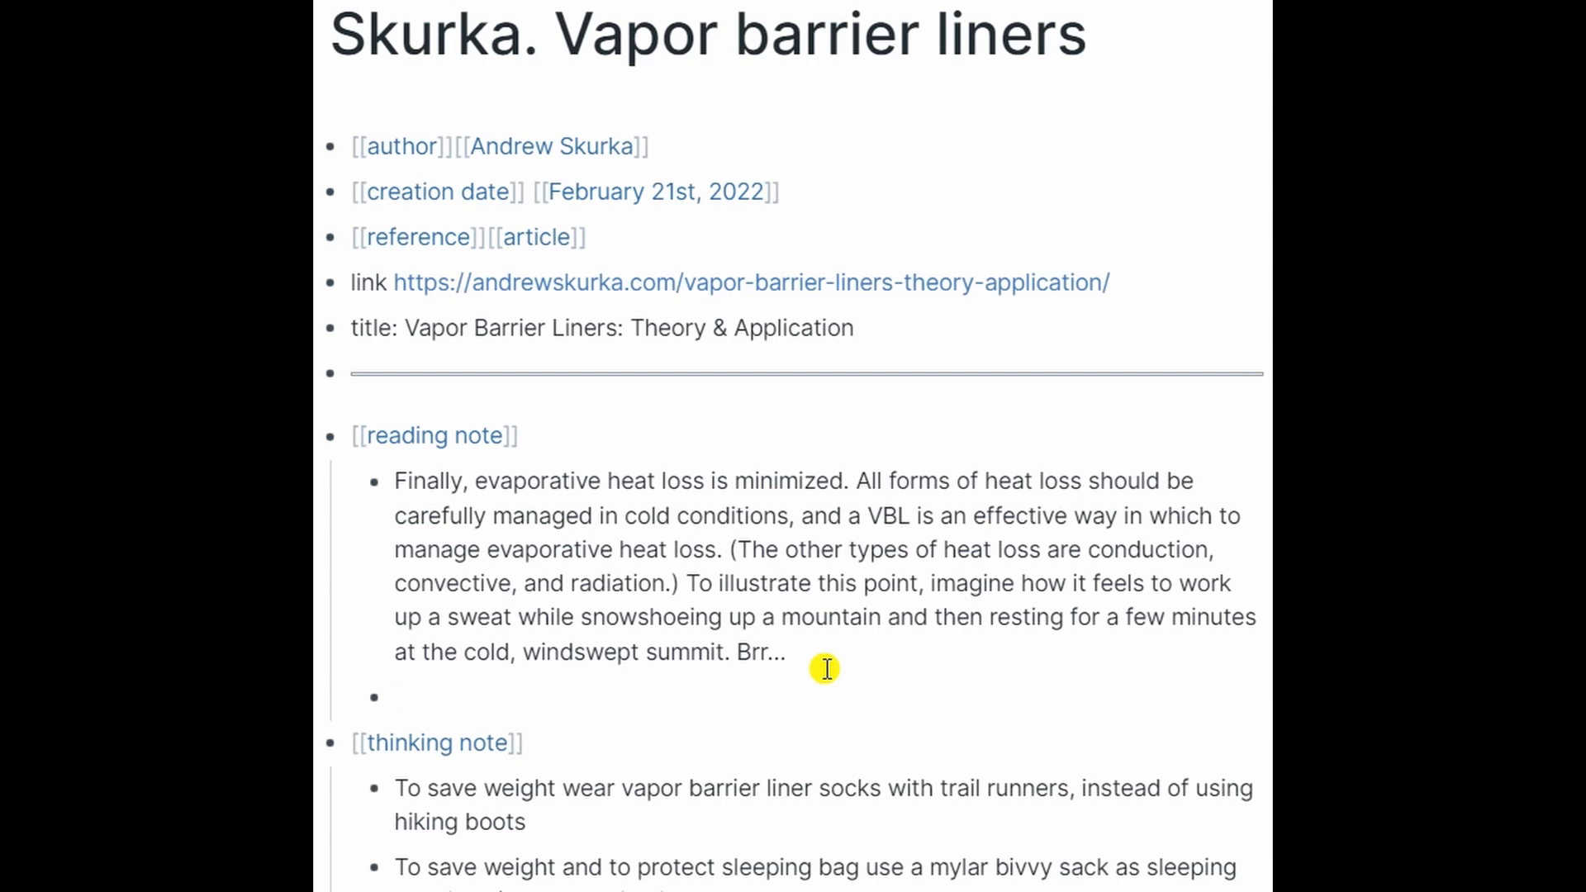
{"action": "type", "text": "VBL keeps you warm by minimizing evaporative heat loss."}
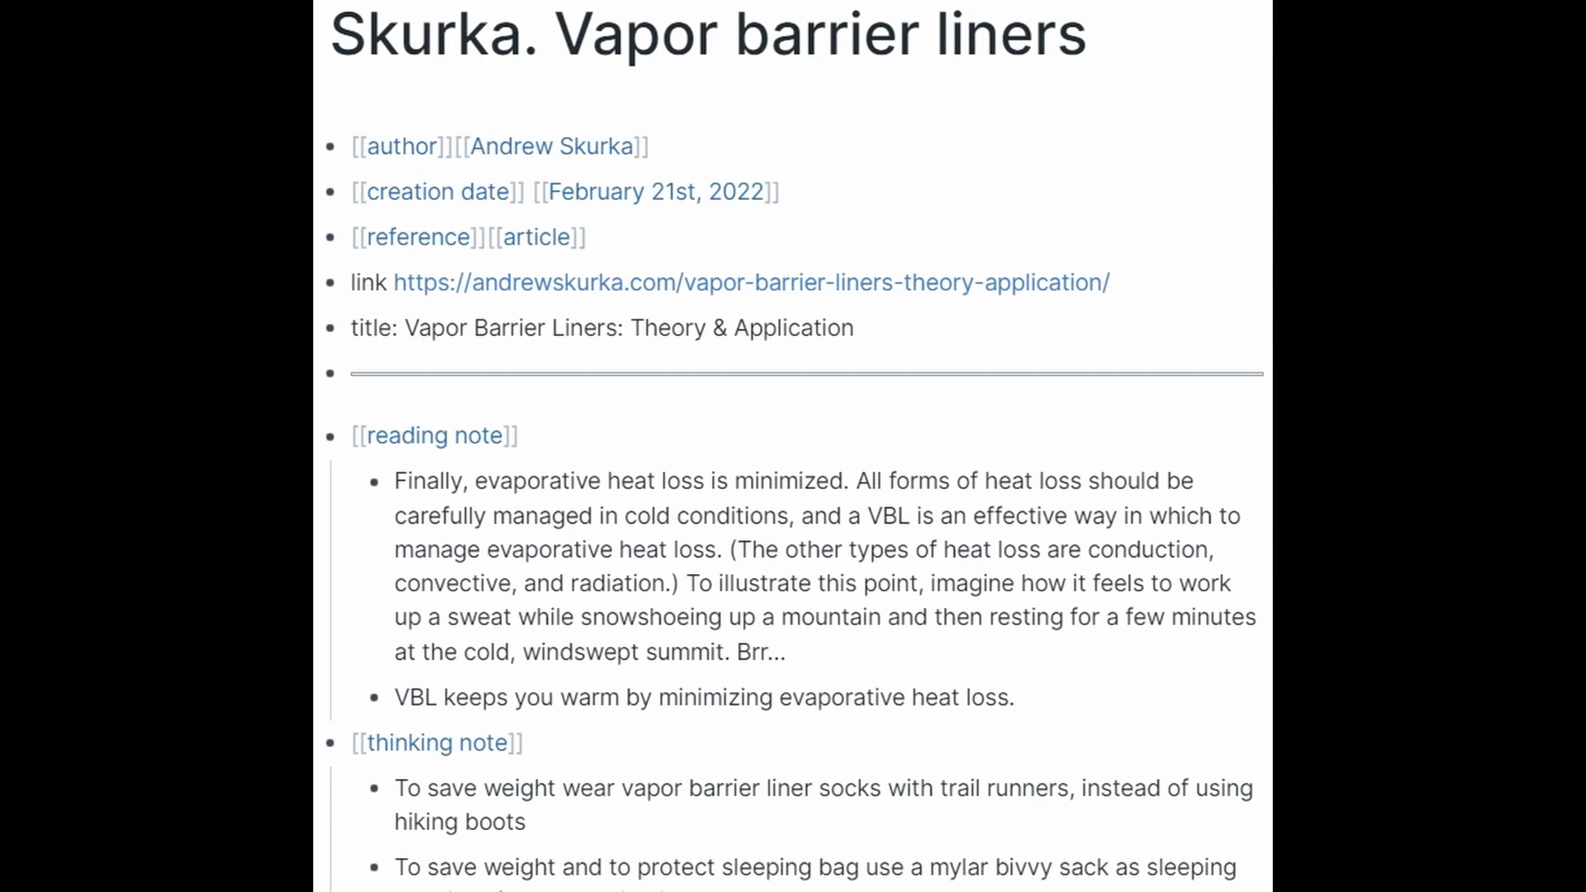
Step: Replace the two reading note bullets with "There are a few kinds of cooling processes. Vapor barrier liners work by minimizing the kind called evaporative cooling."
{"action": "left_click_drag", "start_coordinate": [412, 479], "coordinate": [483, 692]}
{"action": "key", "text": "Delete"}
{"action": "key", "text": "Return"}
{"action": "key", "text": "Tab"}
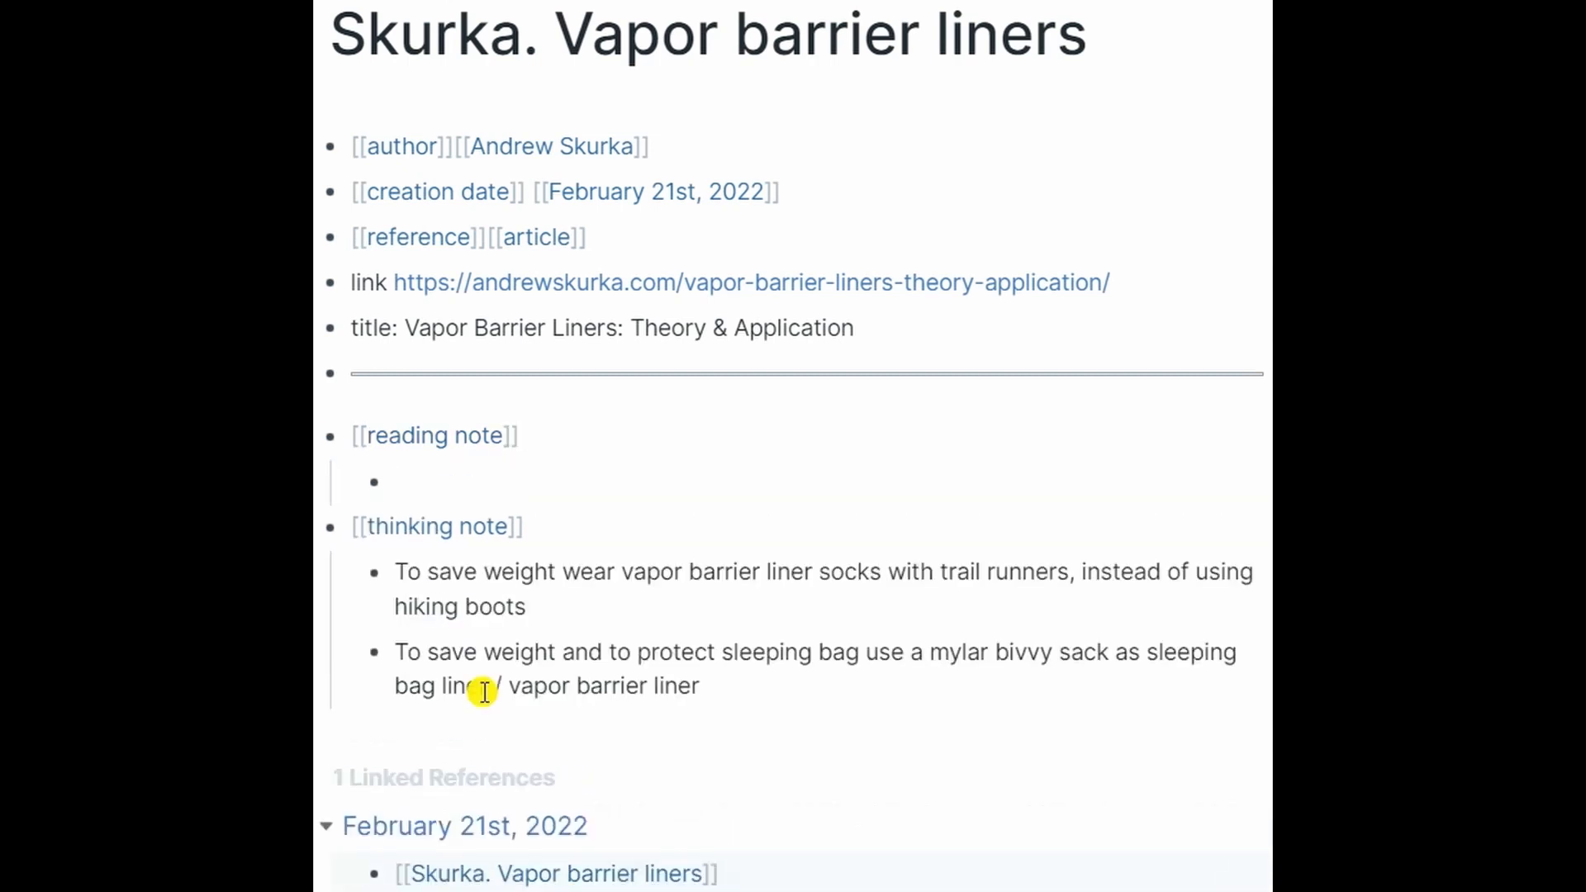
{"action": "type", "text": "There are a few kinds of cooling processes. Vapor barrier"}
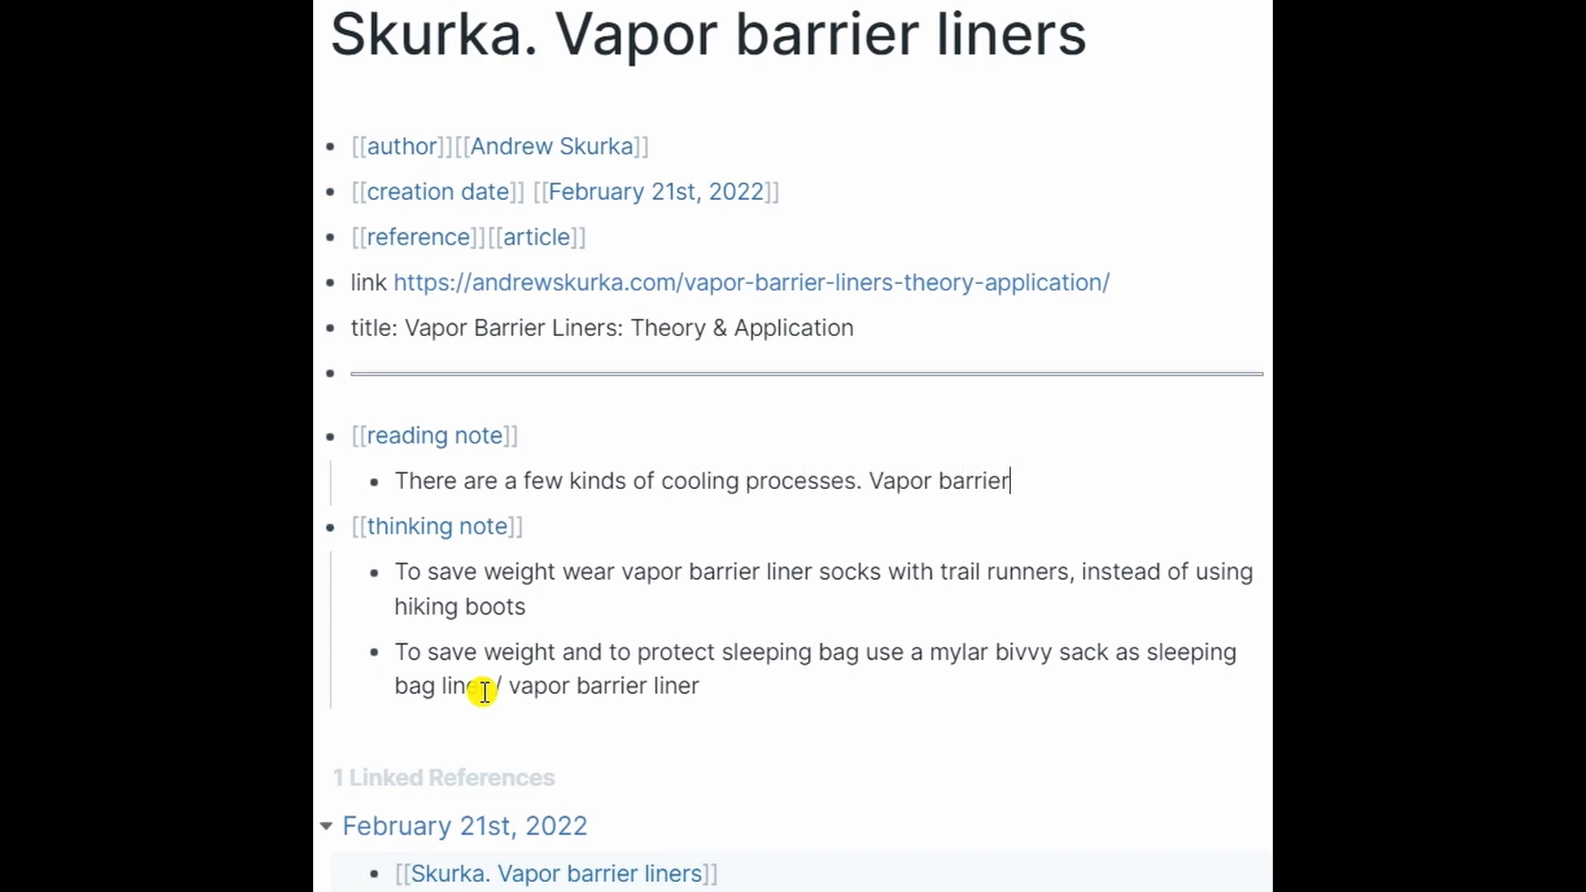
{"action": "type", "text": " liners work by minimizing the kind called evaporative"}
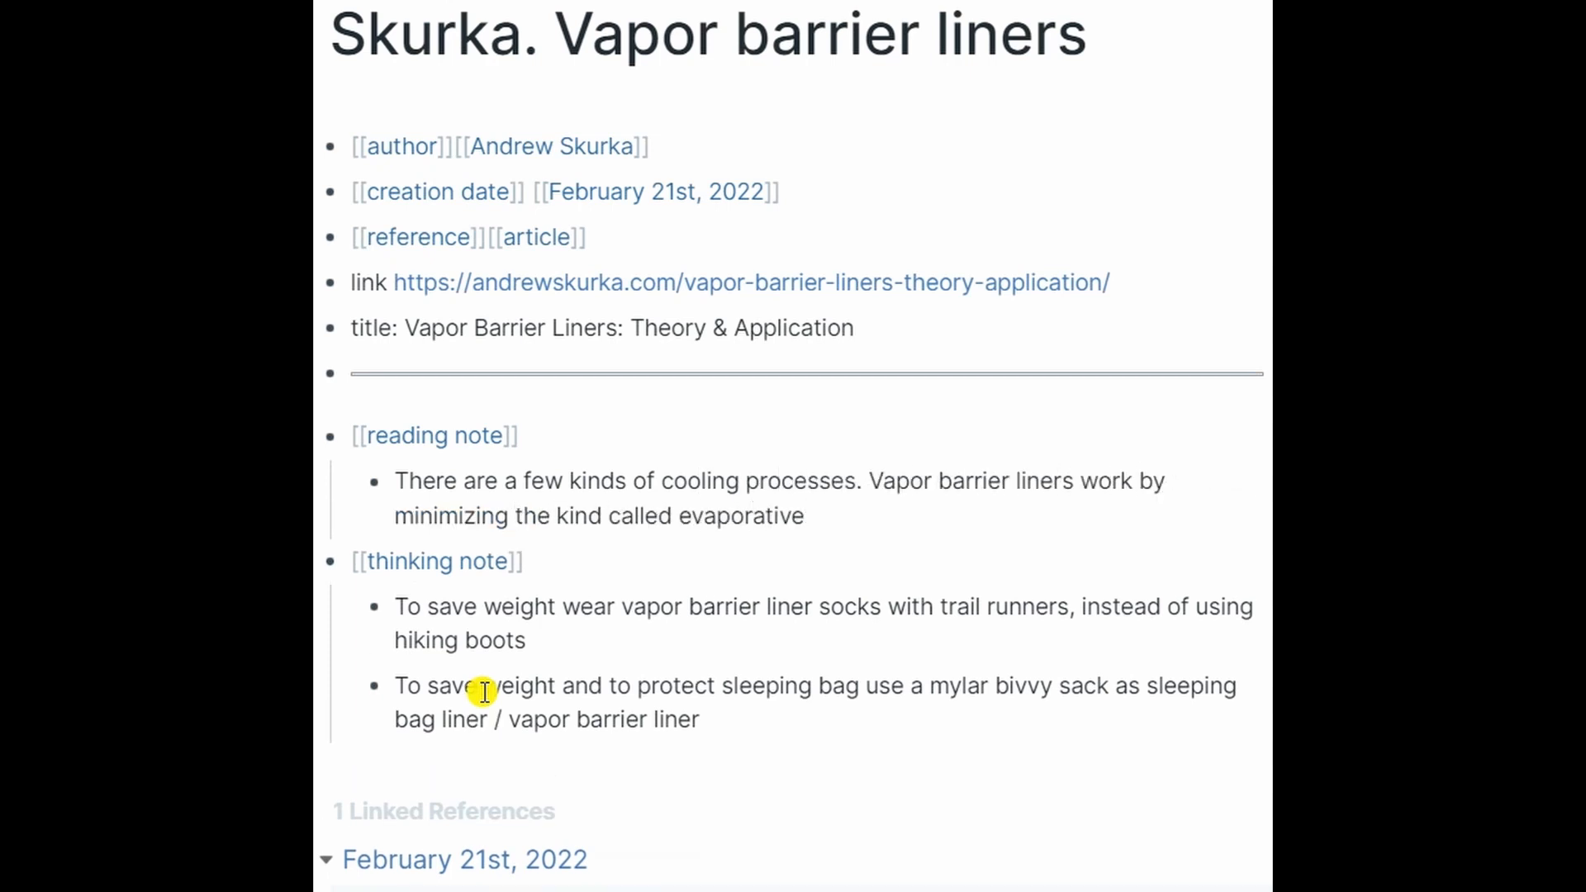
{"action": "type", "text": " cooling."}
{"action": "key", "text": "Return"}
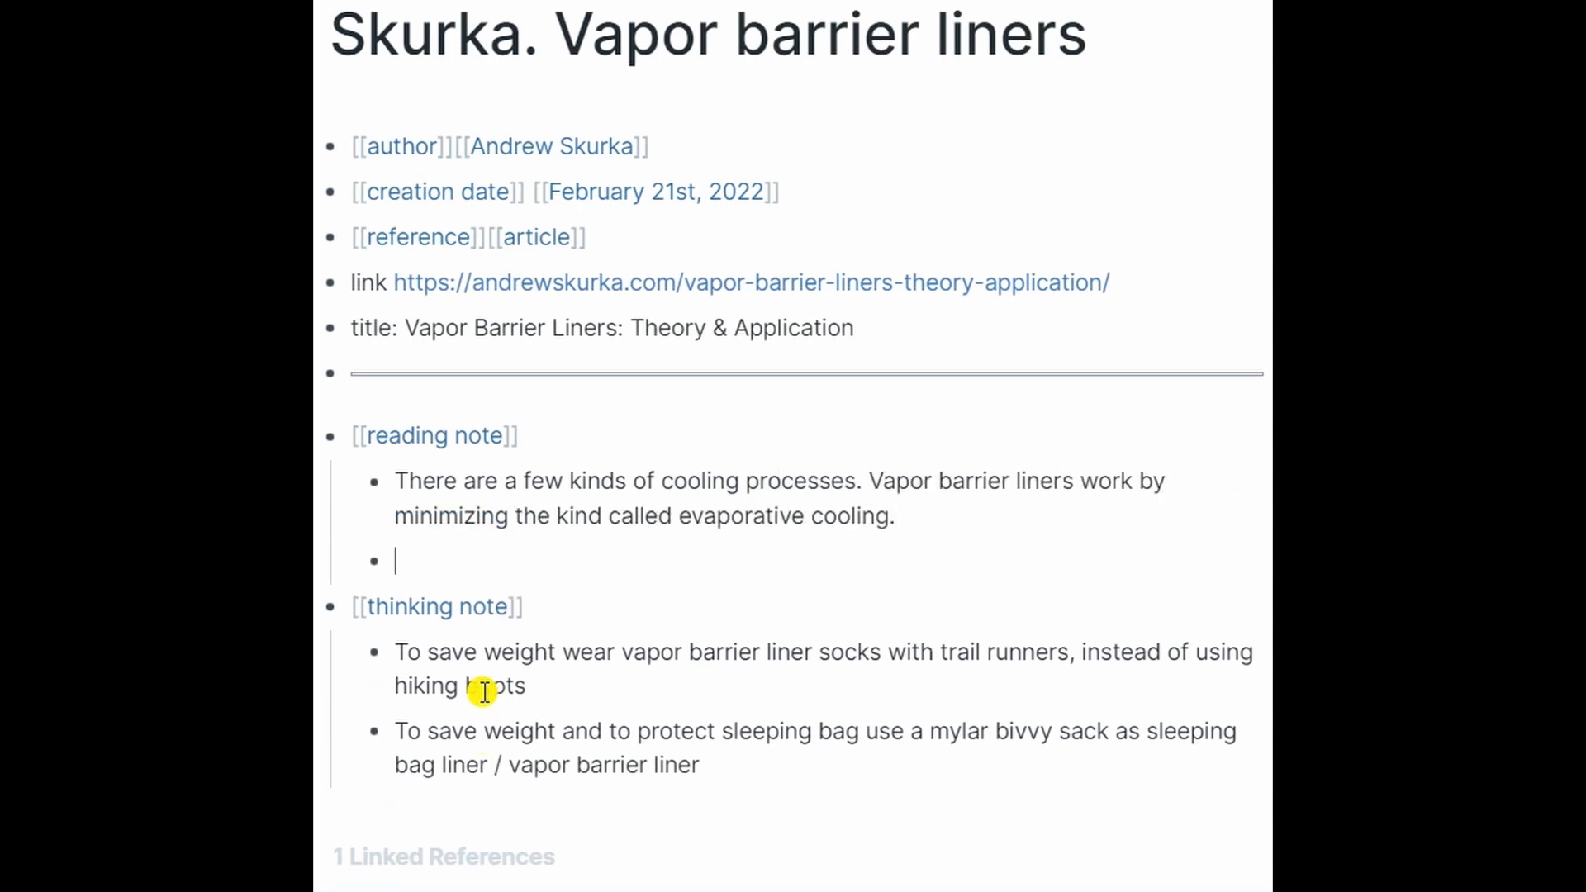
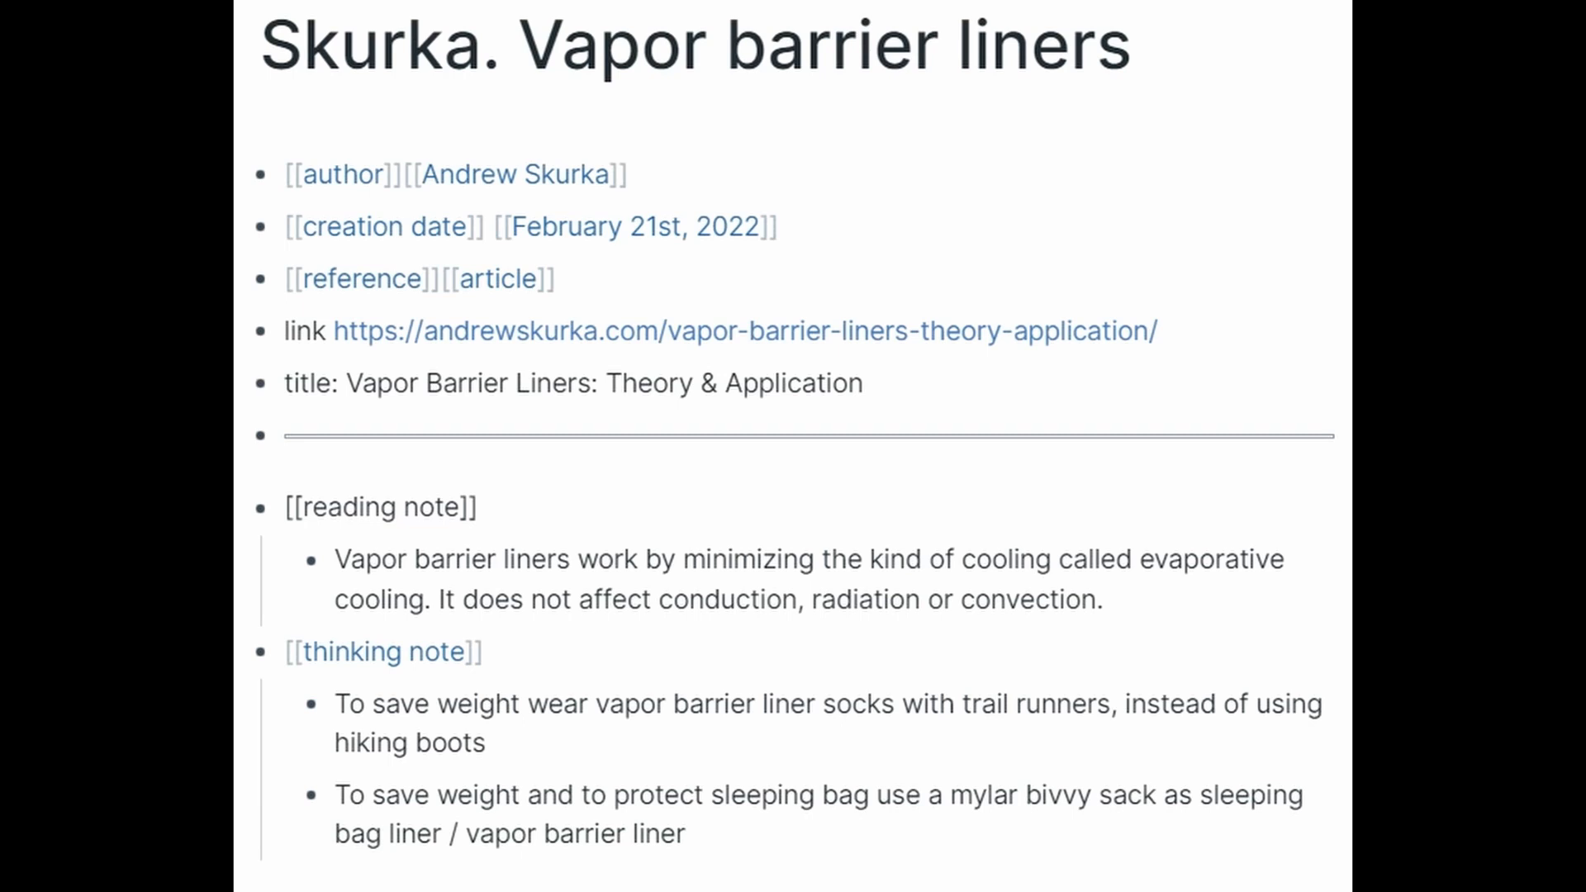
Step: Insert a [[keywords]] bullet followed by a horizontal divider line directly above [[reading note]]
{"action": "left_click", "coordinate": [730, 490]}
{"action": "key", "text": "Home"}
{"action": "key", "text": "Return"}
{"action": "key", "text": "Return"}
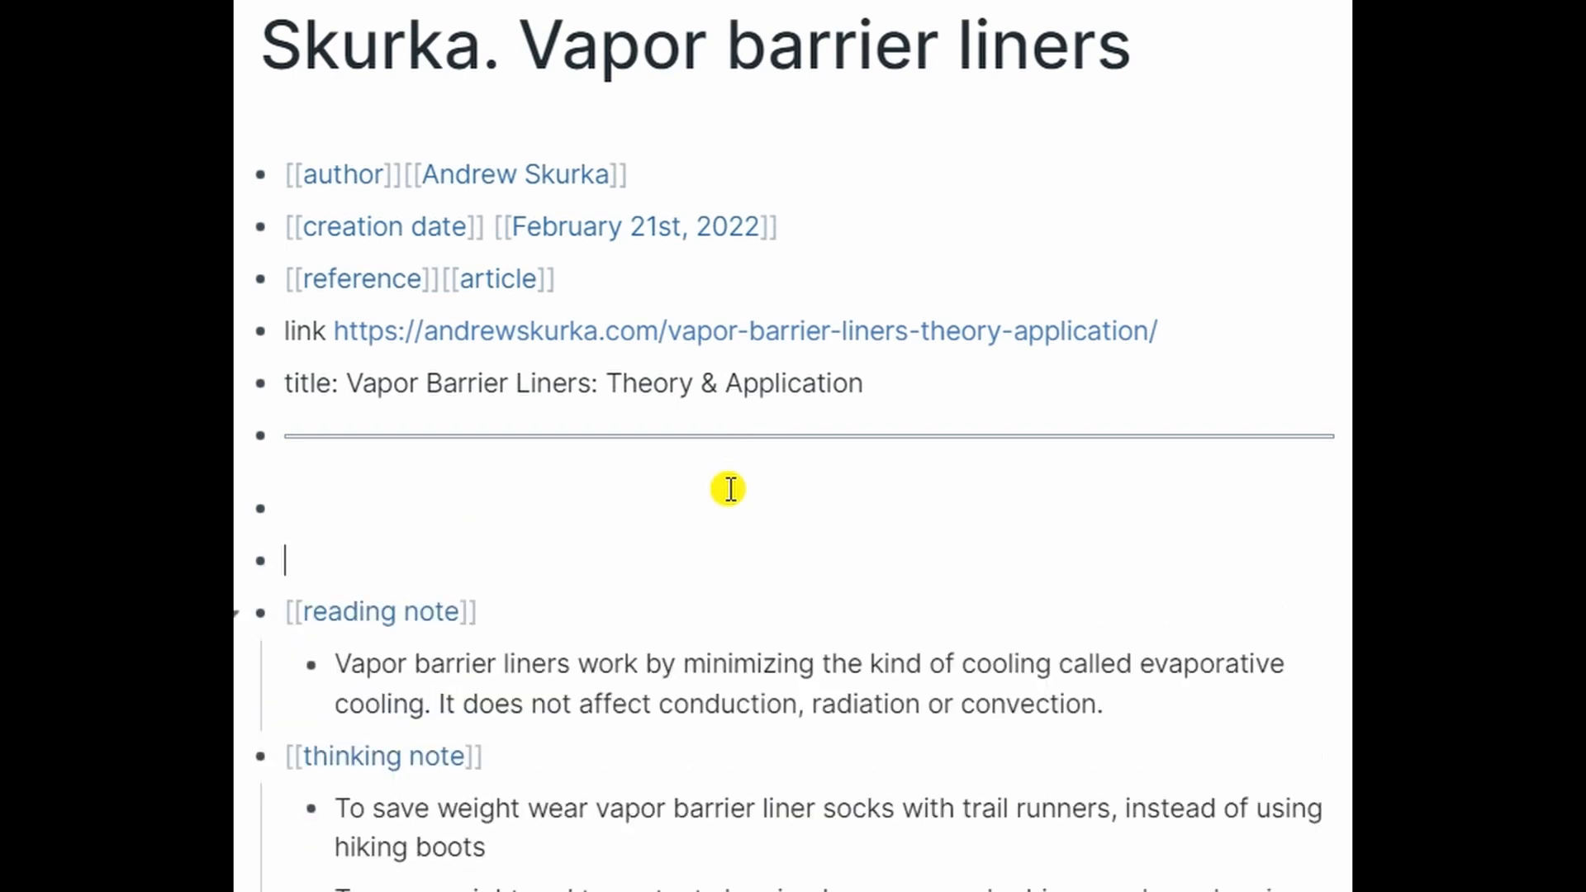
{"action": "type", "text": "---"}
{"action": "key", "text": "Up"}
{"action": "type", "text": "[[keywo"}
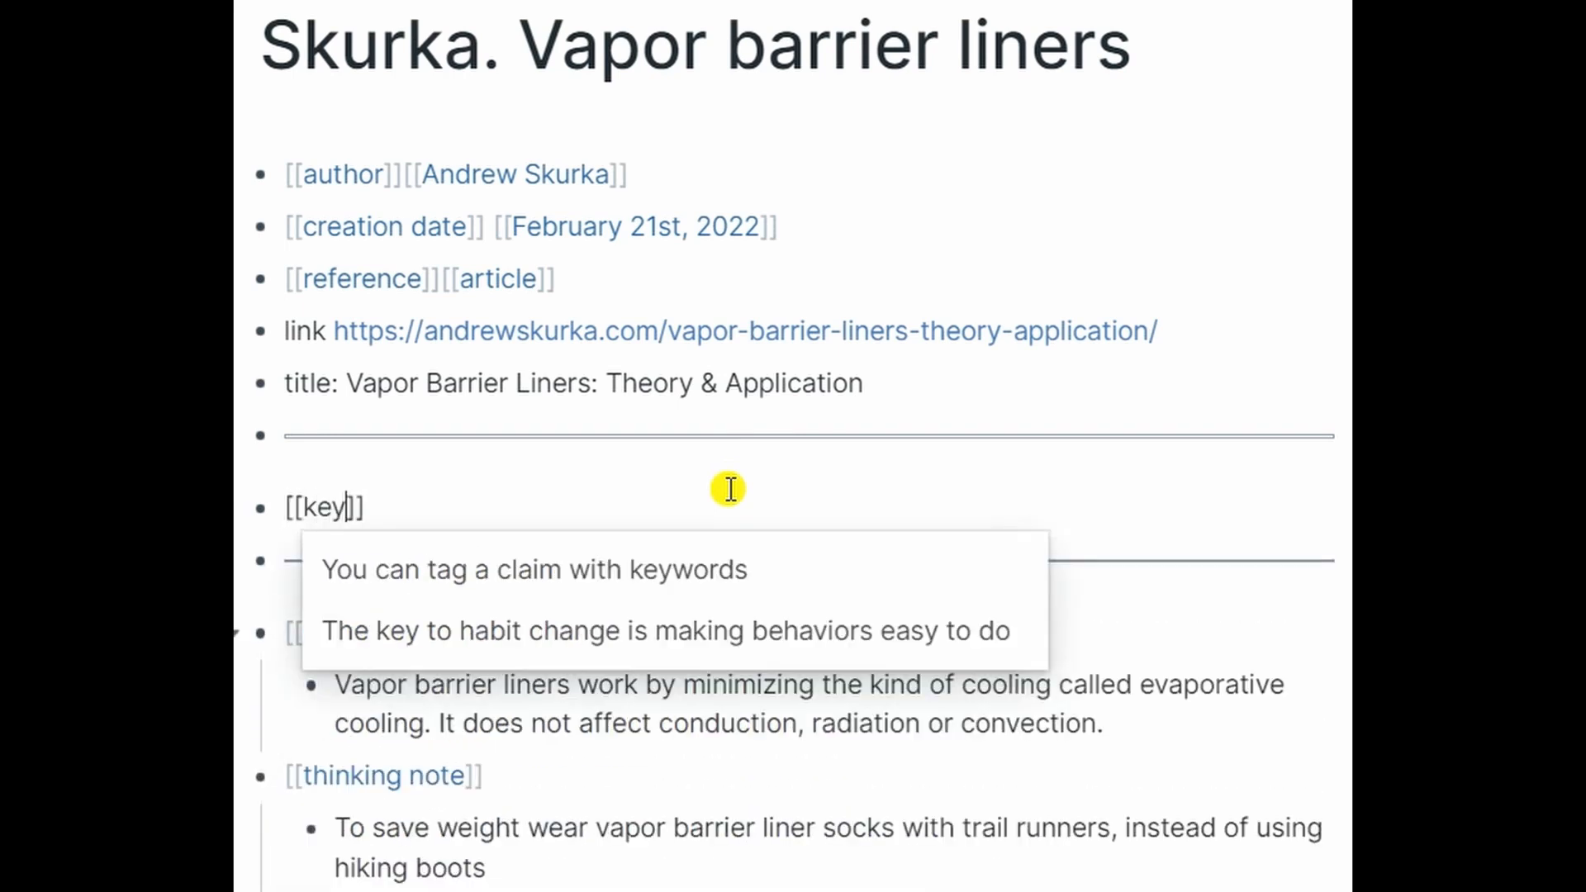
{"action": "type", "text": "rds"}
{"action": "key", "text": "End"}
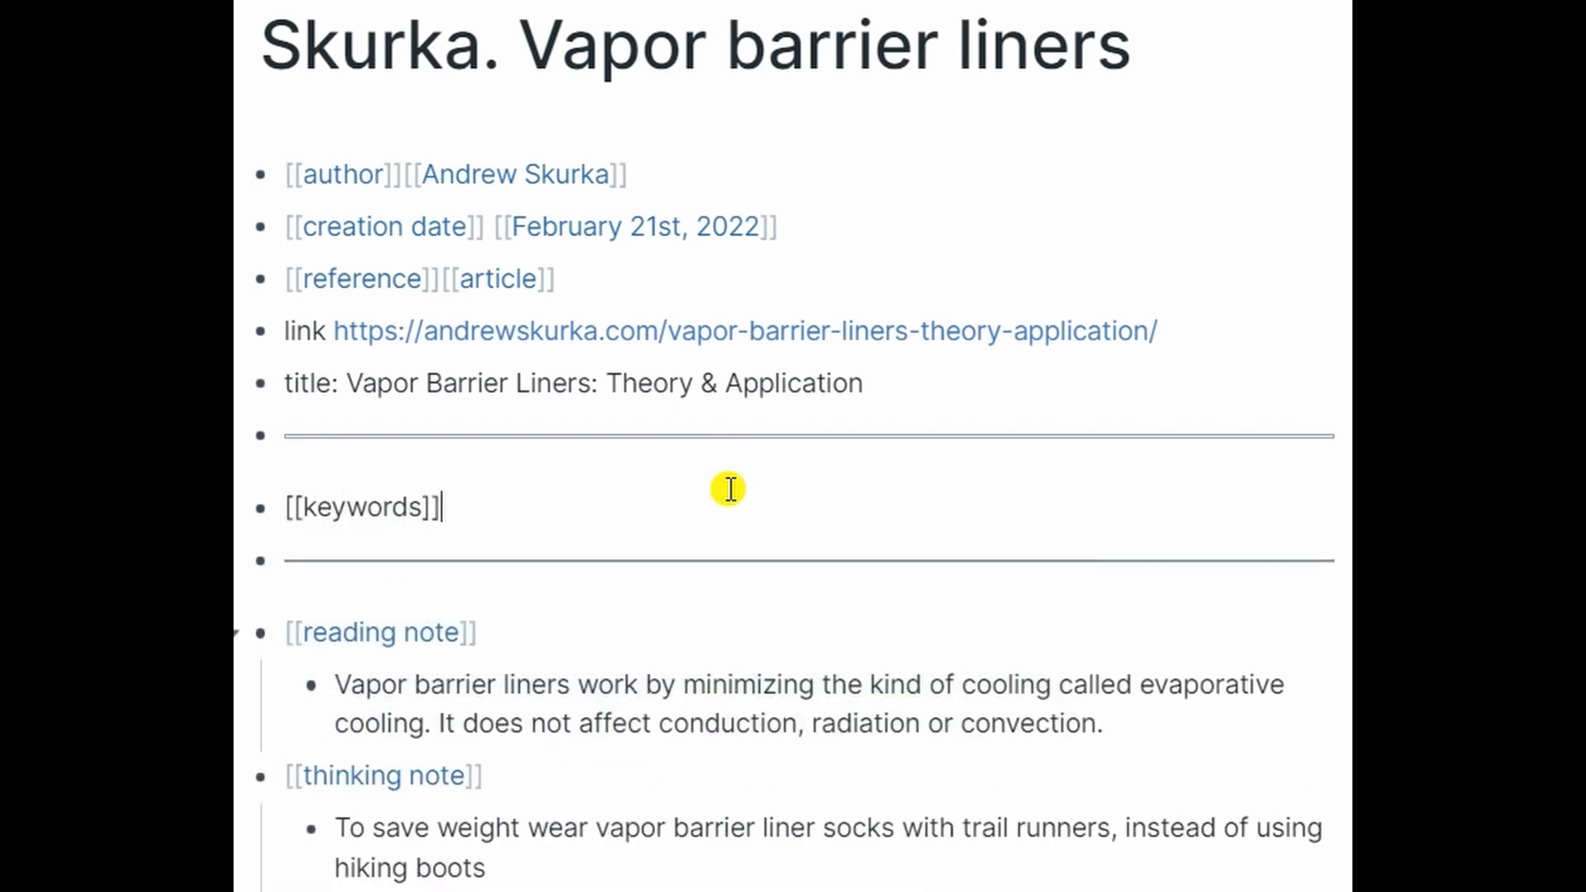
Step: Nest a bullet with the page links [[naked]][[claim]] under [[keywords]]
{"action": "key", "text": "Return"}
{"action": "key", "text": "Tab"}
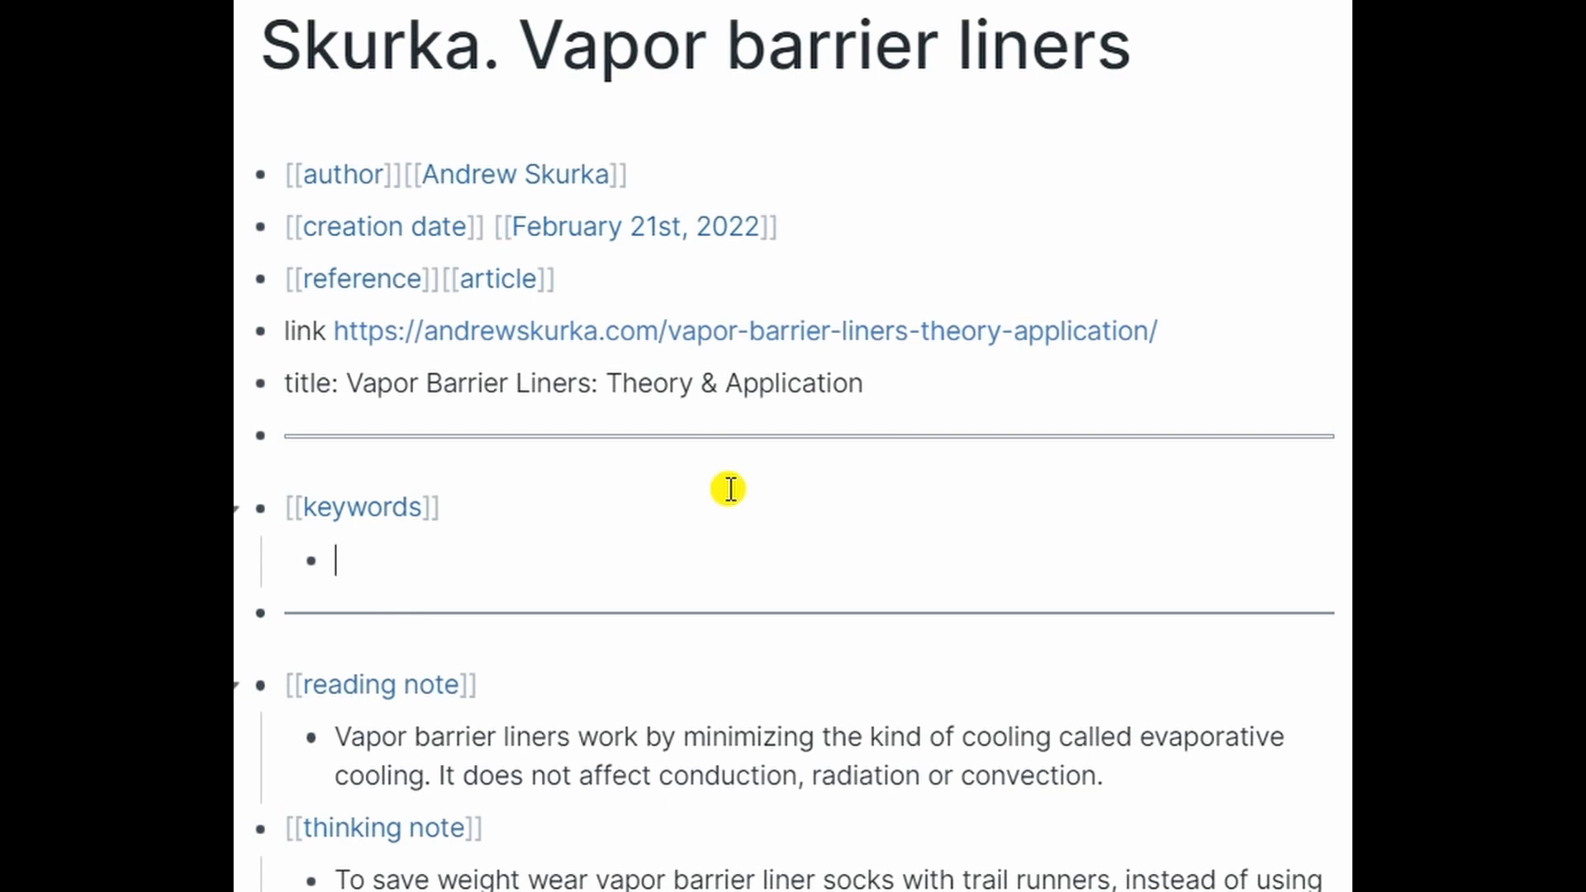
{"action": "type", "text": "[[naked]][["}
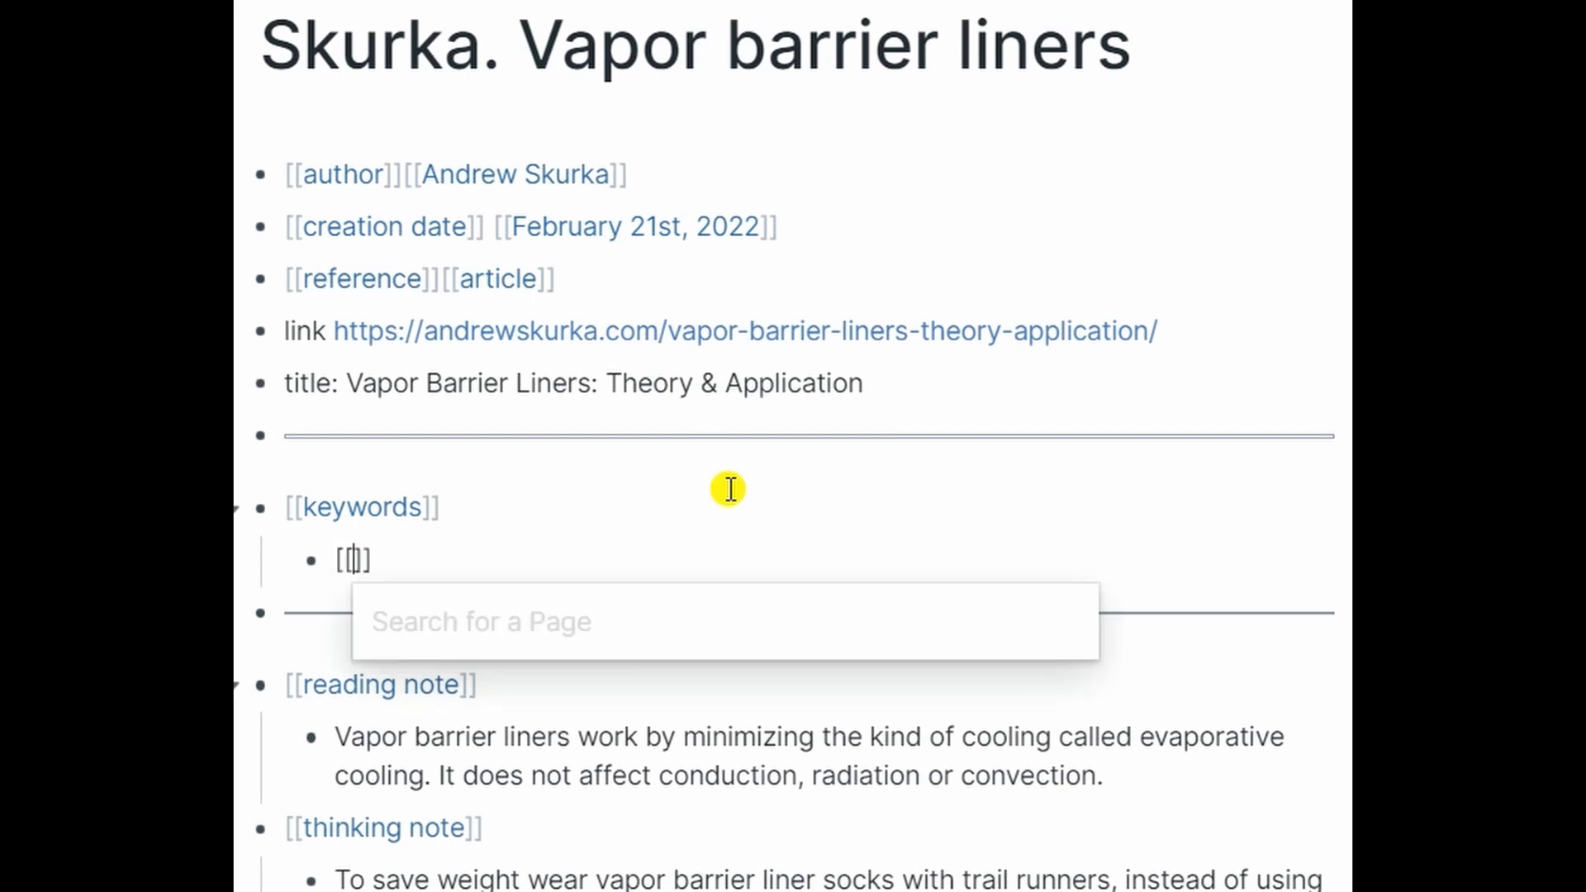
{"action": "type", "text": "claim"}
{"action": "key", "text": "Return"}
Step: Nest under [[naked]][[claim]] the claim "To save weight, I could use trail runners with vapor barrier liner socks instead of hiking boots"
{"action": "key", "text": "Return"}
{"action": "key", "text": "Tab"}
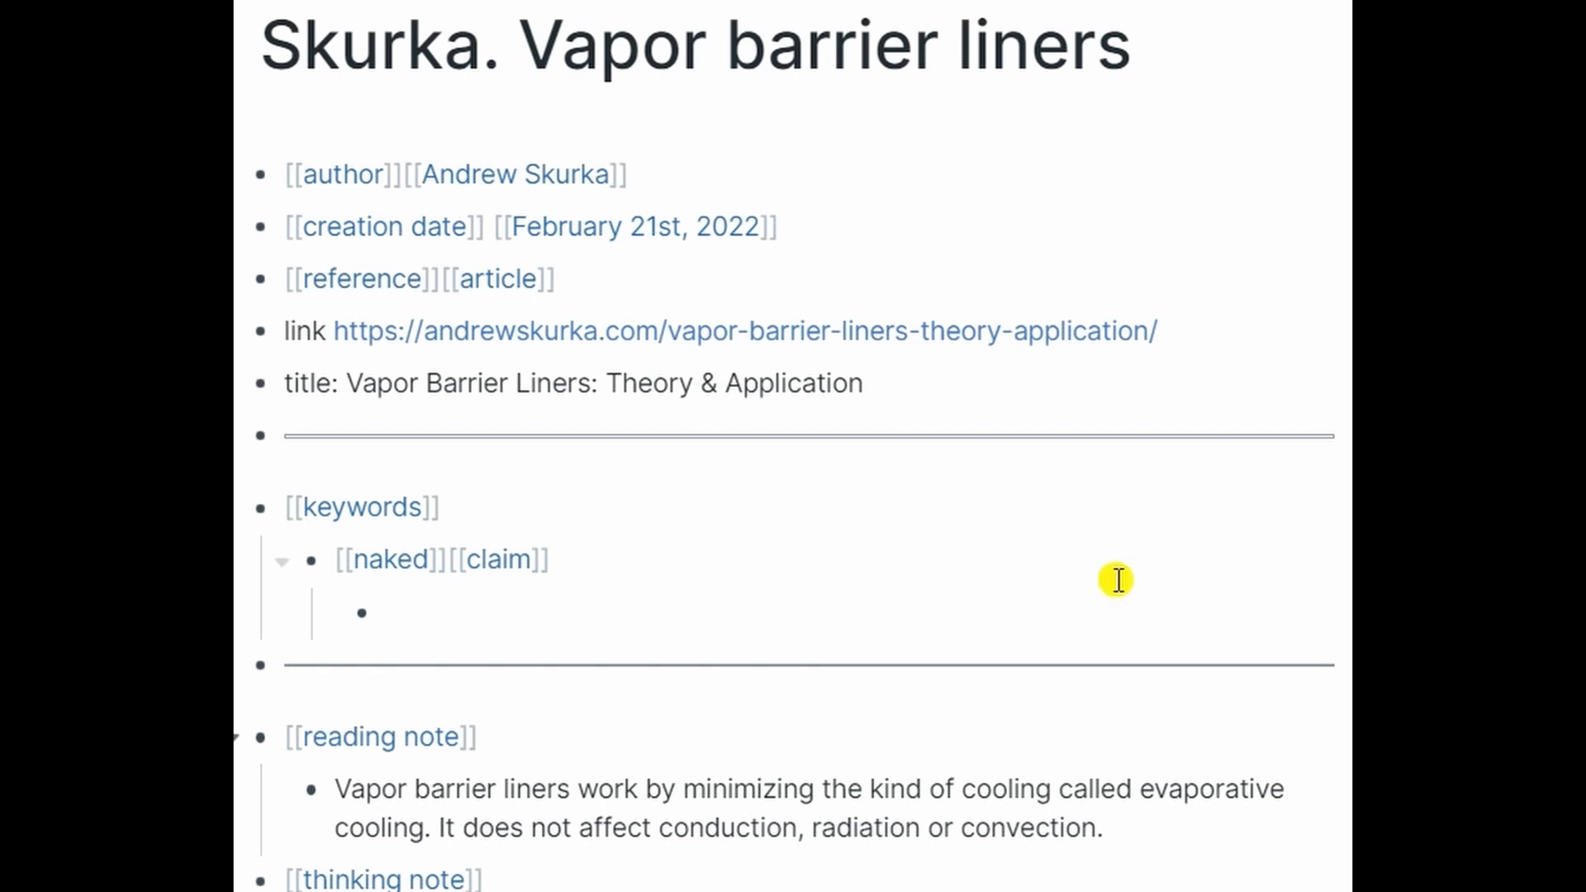
{"action": "scroll", "coordinate": [994, 534], "scroll_direction": "down", "scroll_amount": 4}
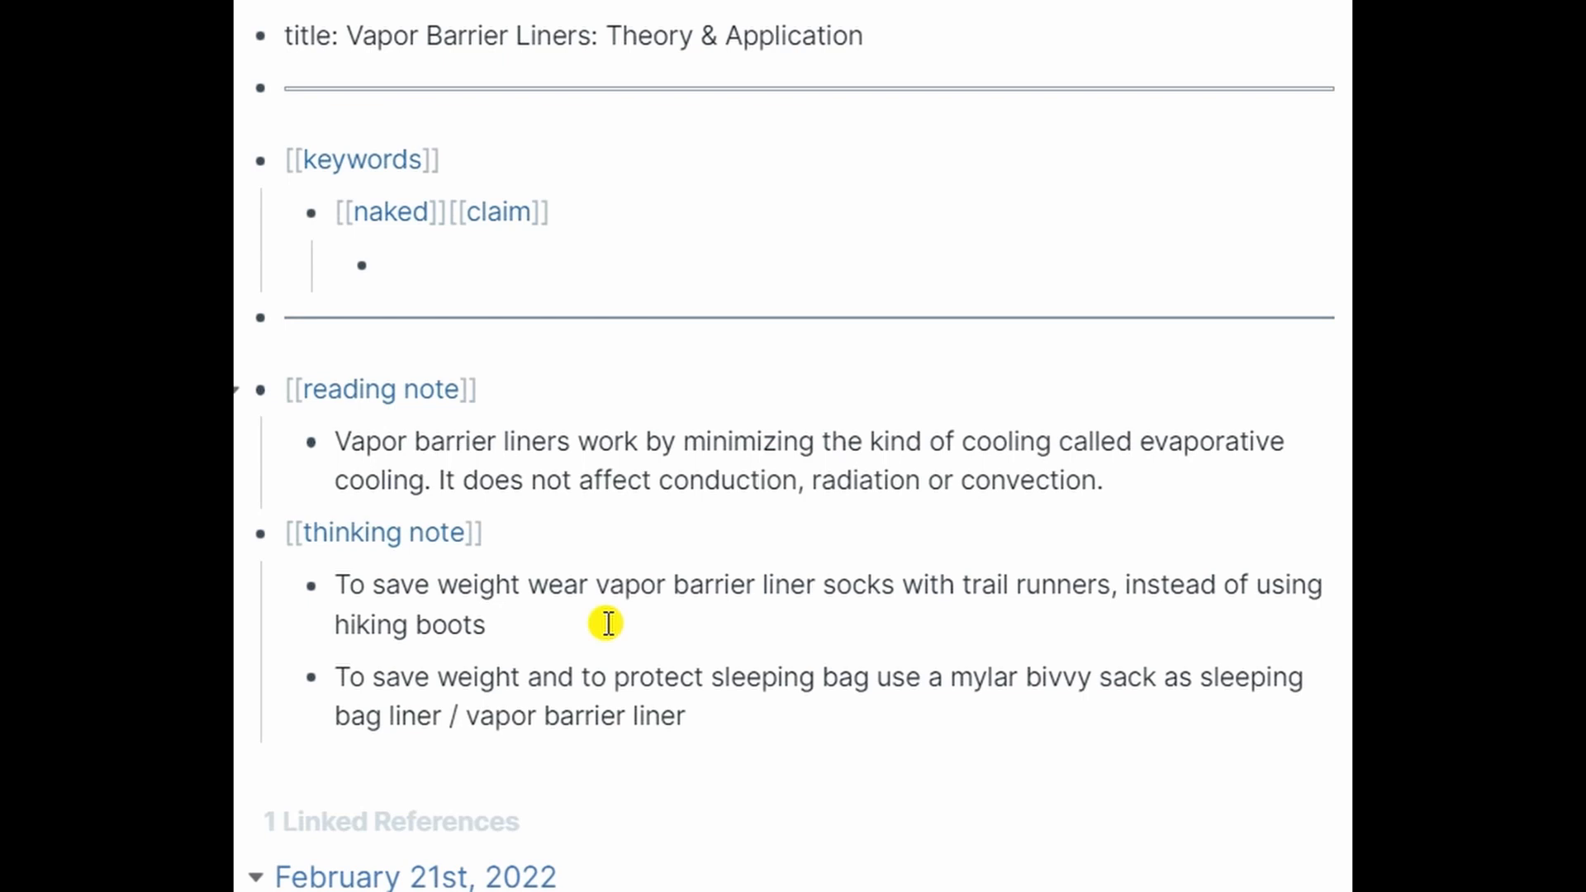
{"action": "left_click", "coordinate": [432, 258]}
{"action": "type", "text": "To save weight, I could use trail runners with vapor barrier liner socks instead of hiking boots"}
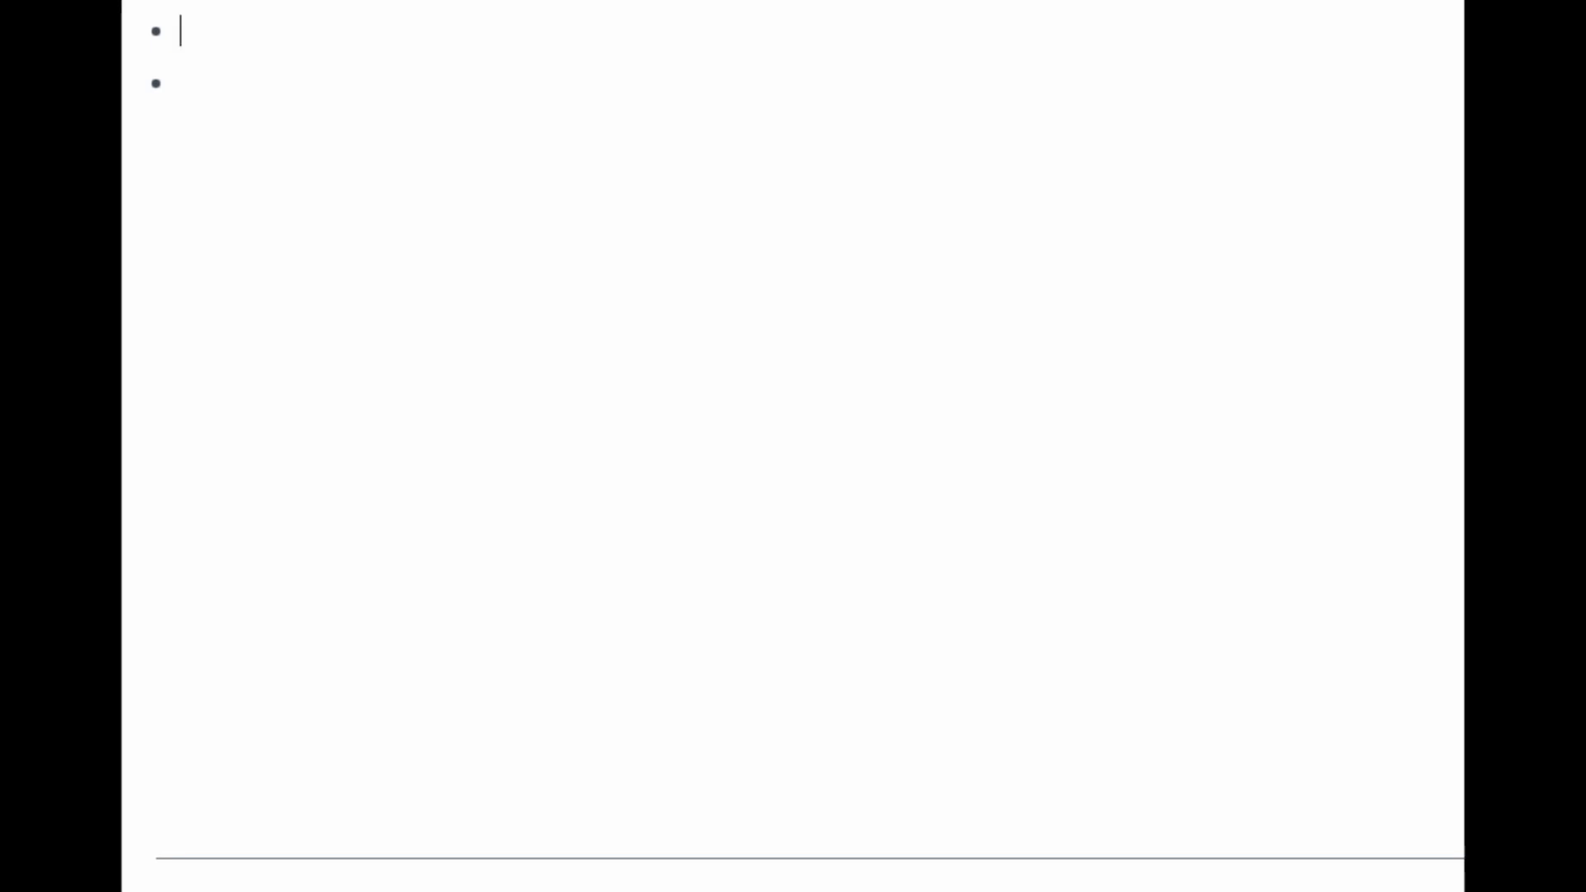
Step: Add the example bullets "The book is red" and "Broadway is between West End Avenue and Amsterdam Avenue at 100th Street"
{"action": "type", "text": "The book is red"}
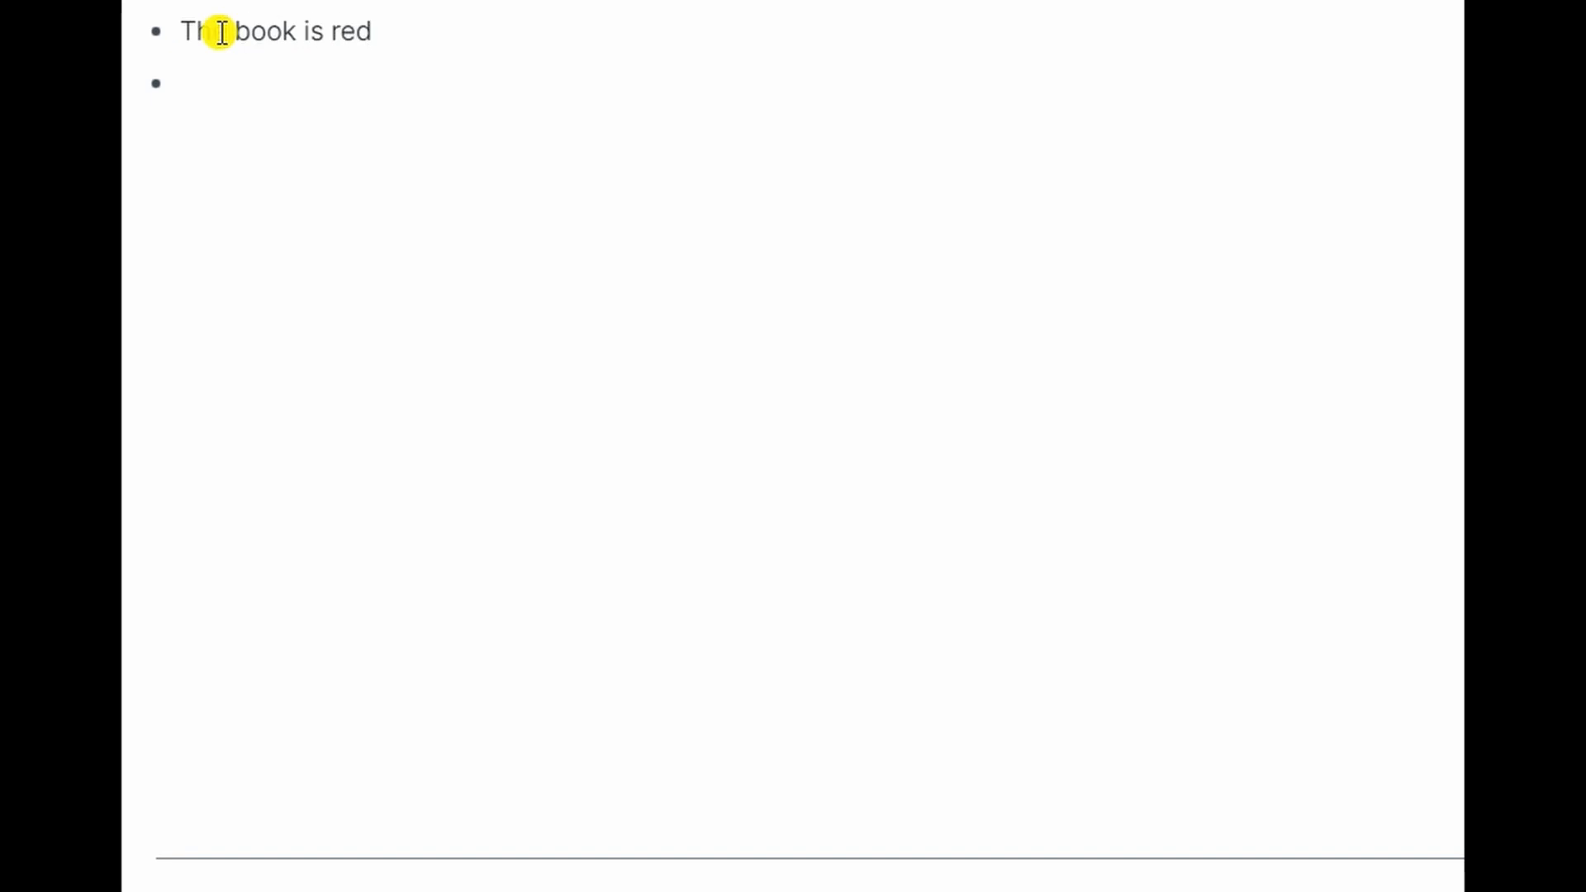
{"action": "key", "text": "Down"}
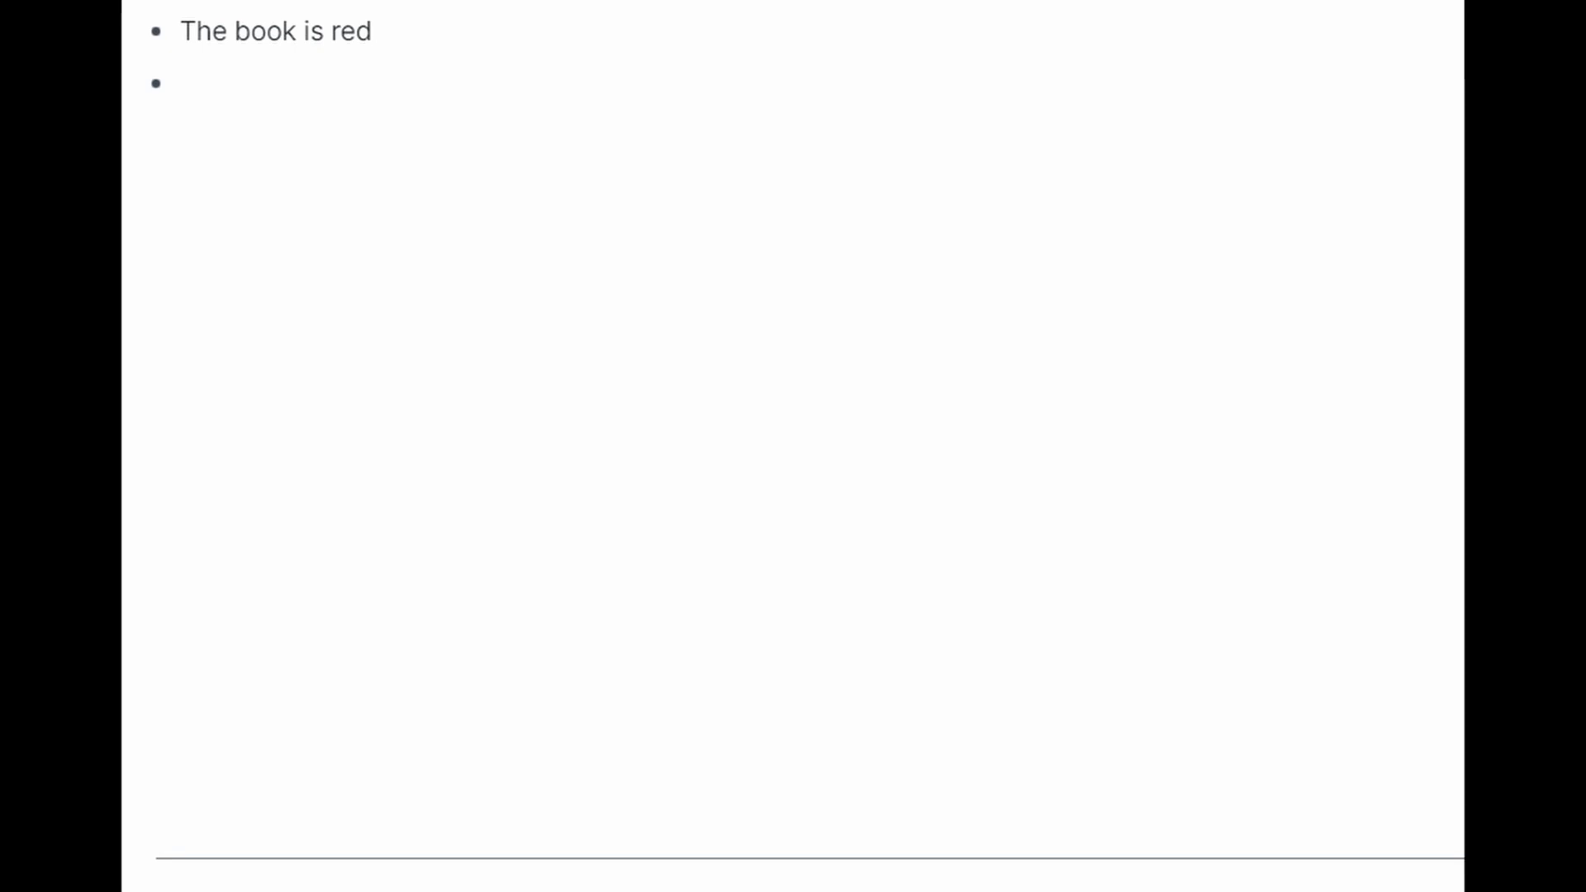
{"action": "type", "text": "Broadway is between West End Avenue and Amsterdam Avenue at 100th Street"}
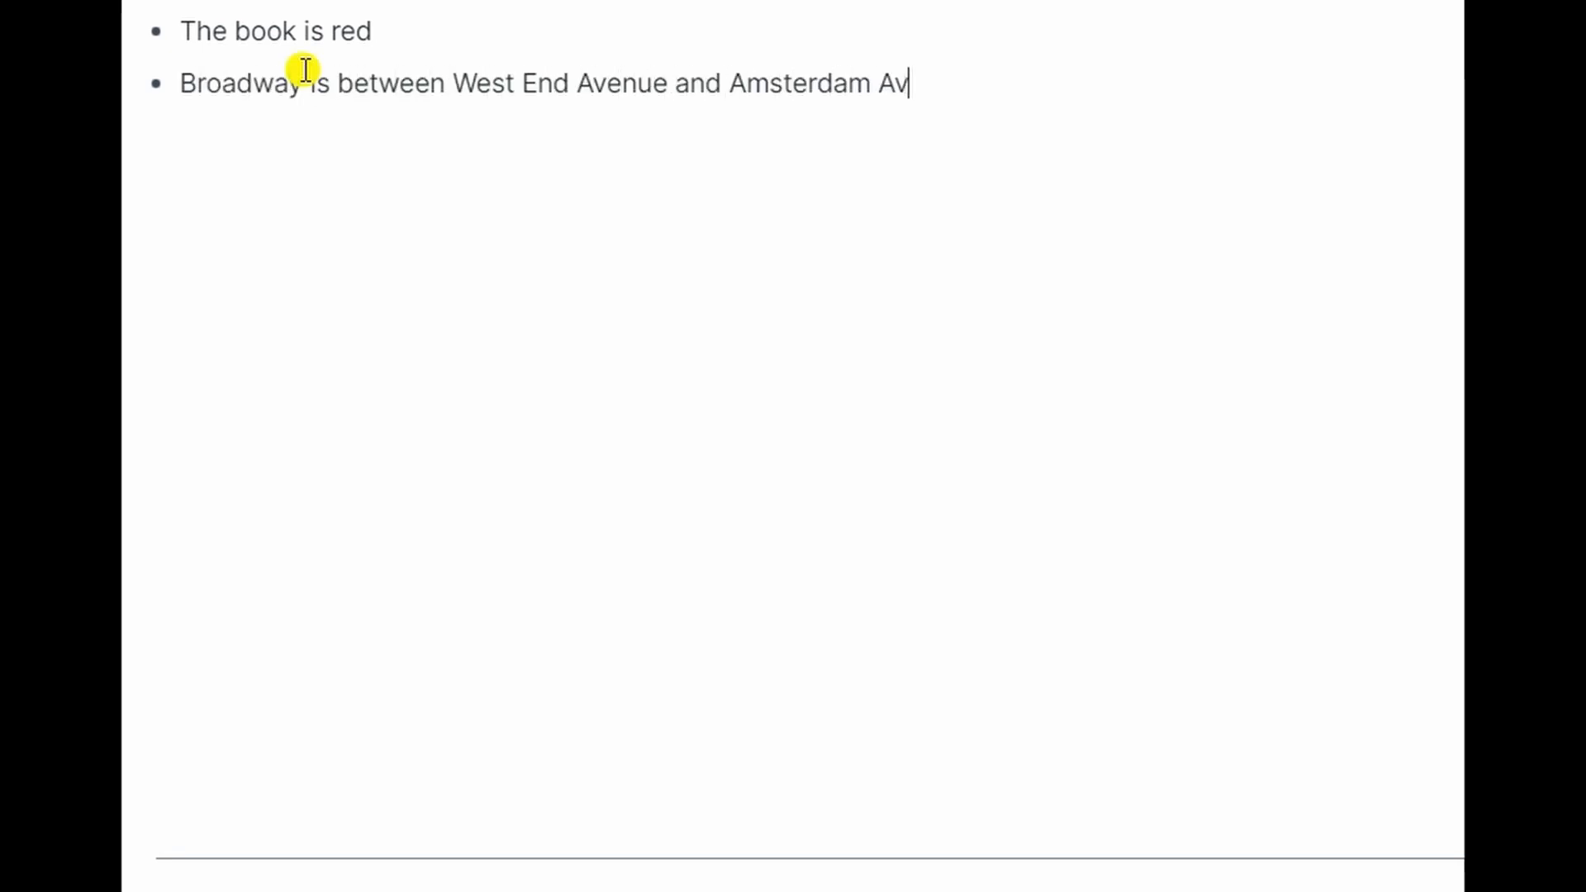
{"action": "key", "text": "Return"}
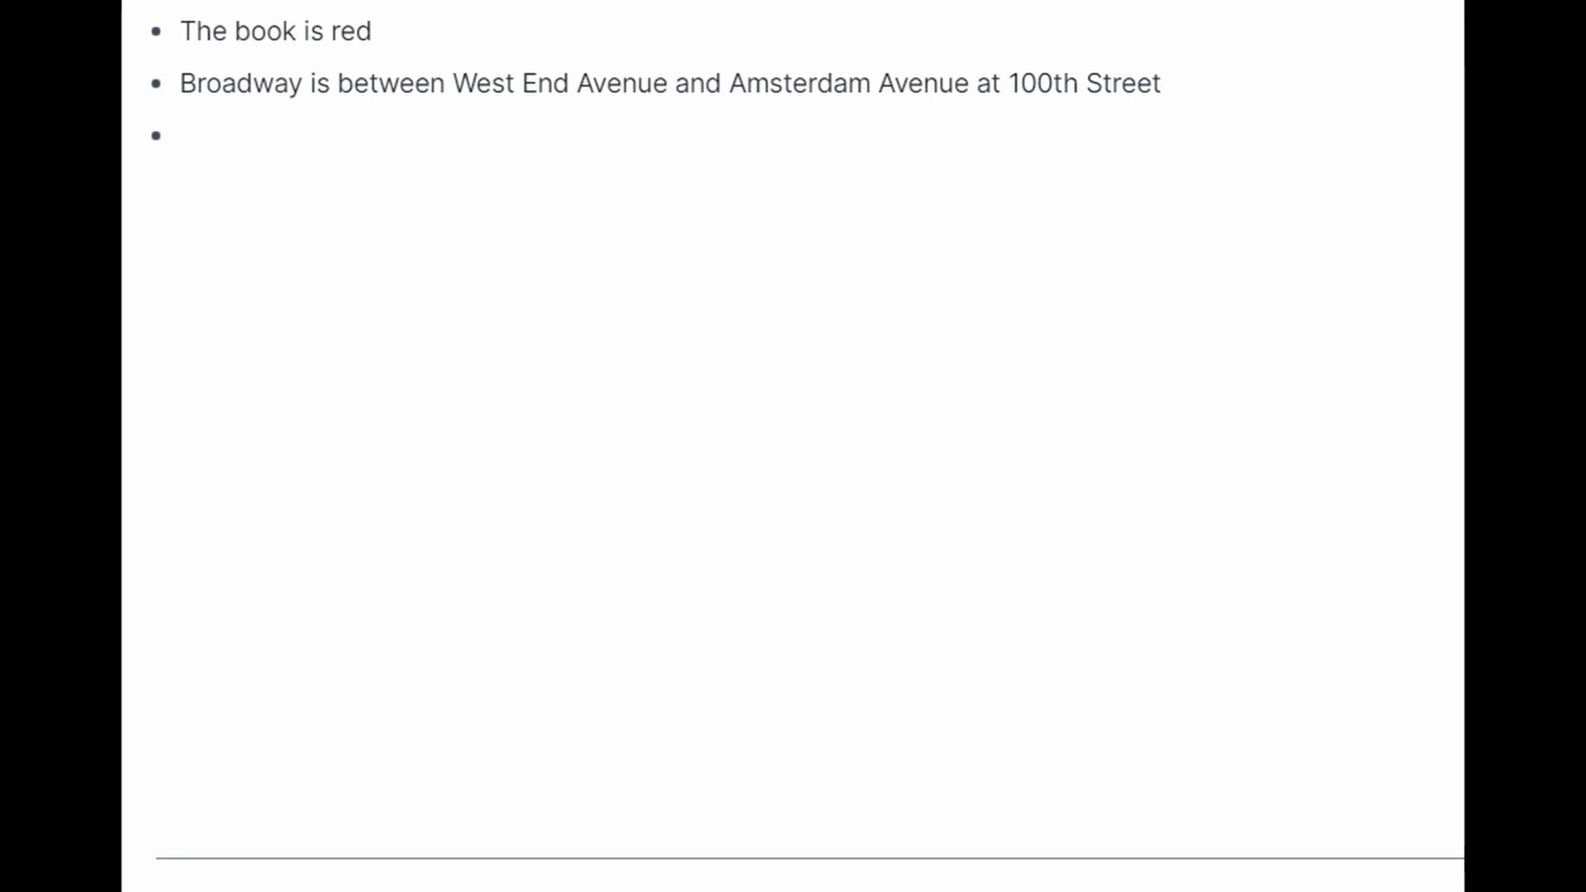
Step: Add the example bullets "The bomb was detonated by a remote control device" and "A remote control device detonated the bomb"
{"action": "type", "text": "The bomb was detonated by a remote control device"}
{"action": "key", "text": "Return"}
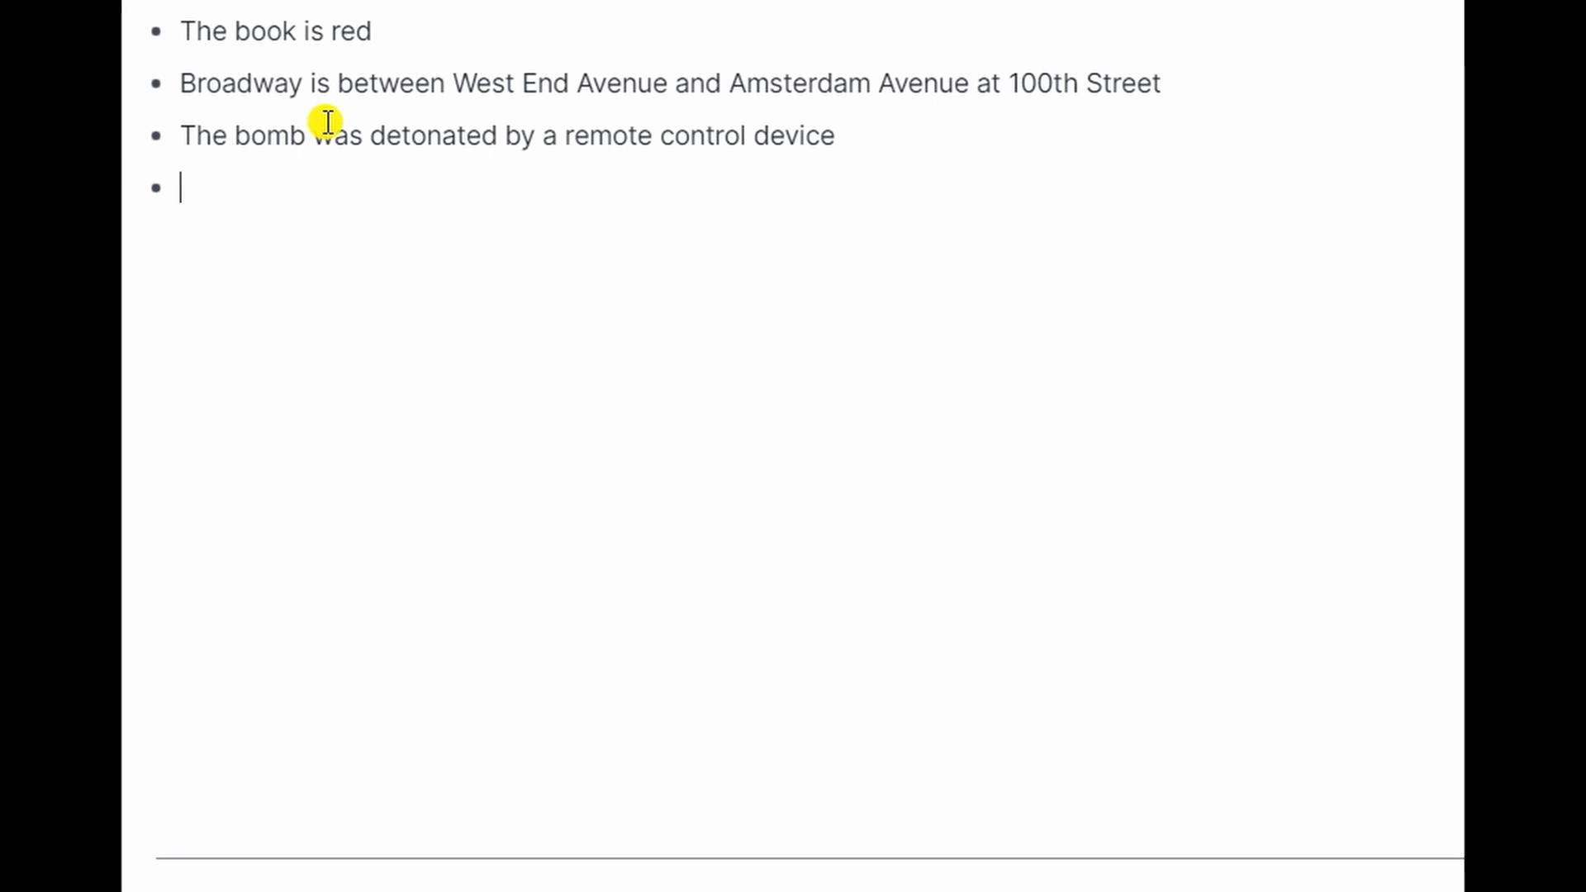
{"action": "type", "text": "A remote control device detonated the bomb"}
{"action": "key", "text": "Return"}
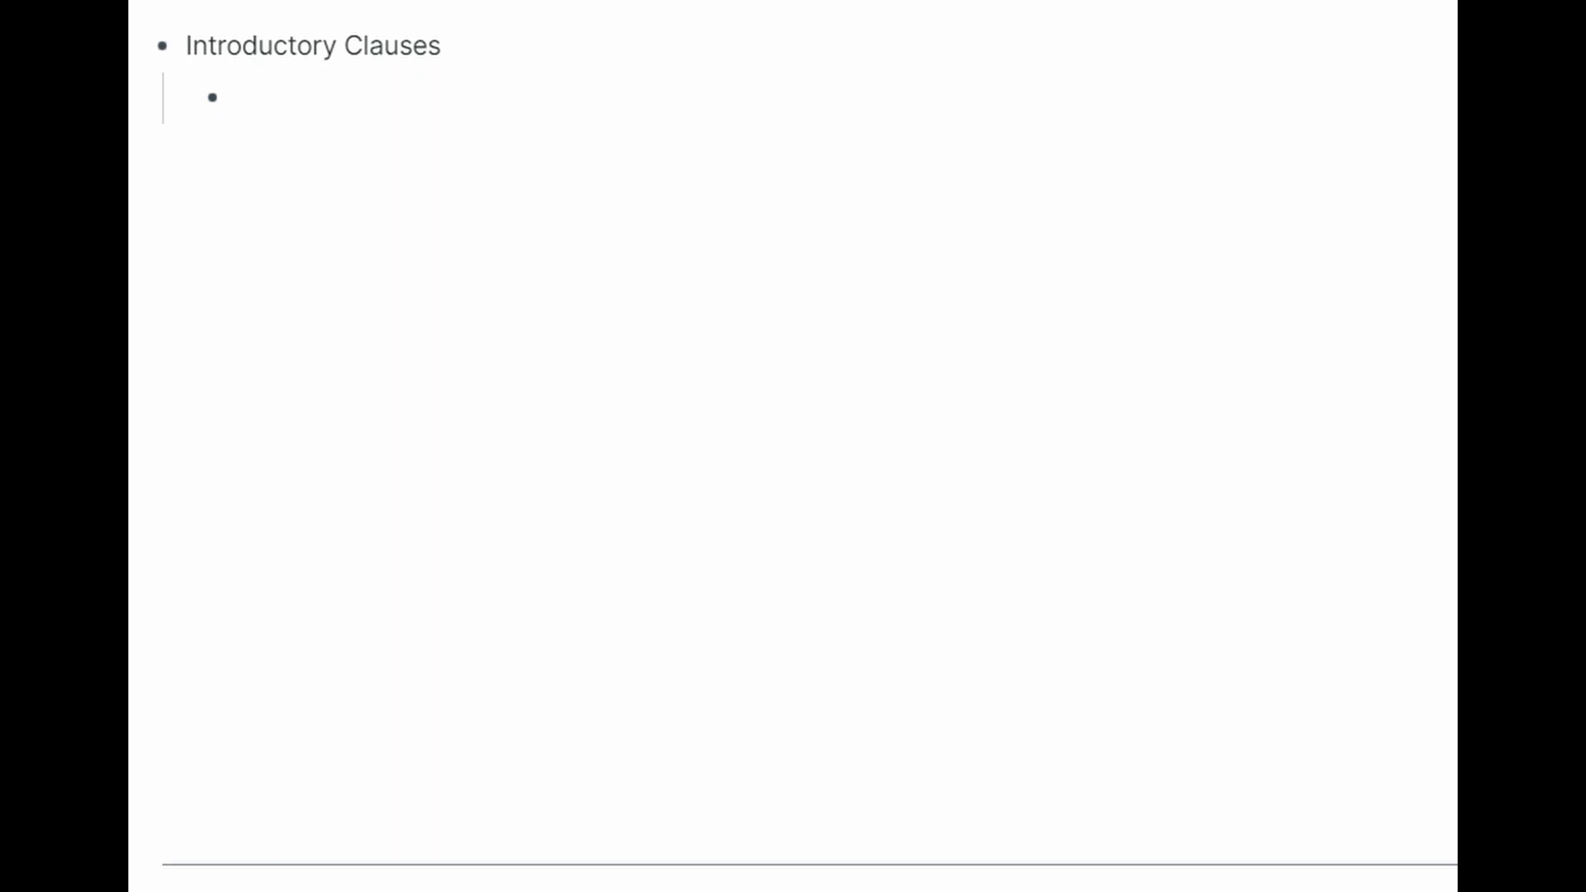
Step: Add Not/Better sentence pairs about Mortimer throwing the ball dressed as a clown and about Mortimer as a skilled belly dancer
{"action": "type", "text": "Not: \"While he was dressed as a clown, Mortimer threw the ball\" Better: \"Mortimer threw the ball while he was dressed as a clown\""}
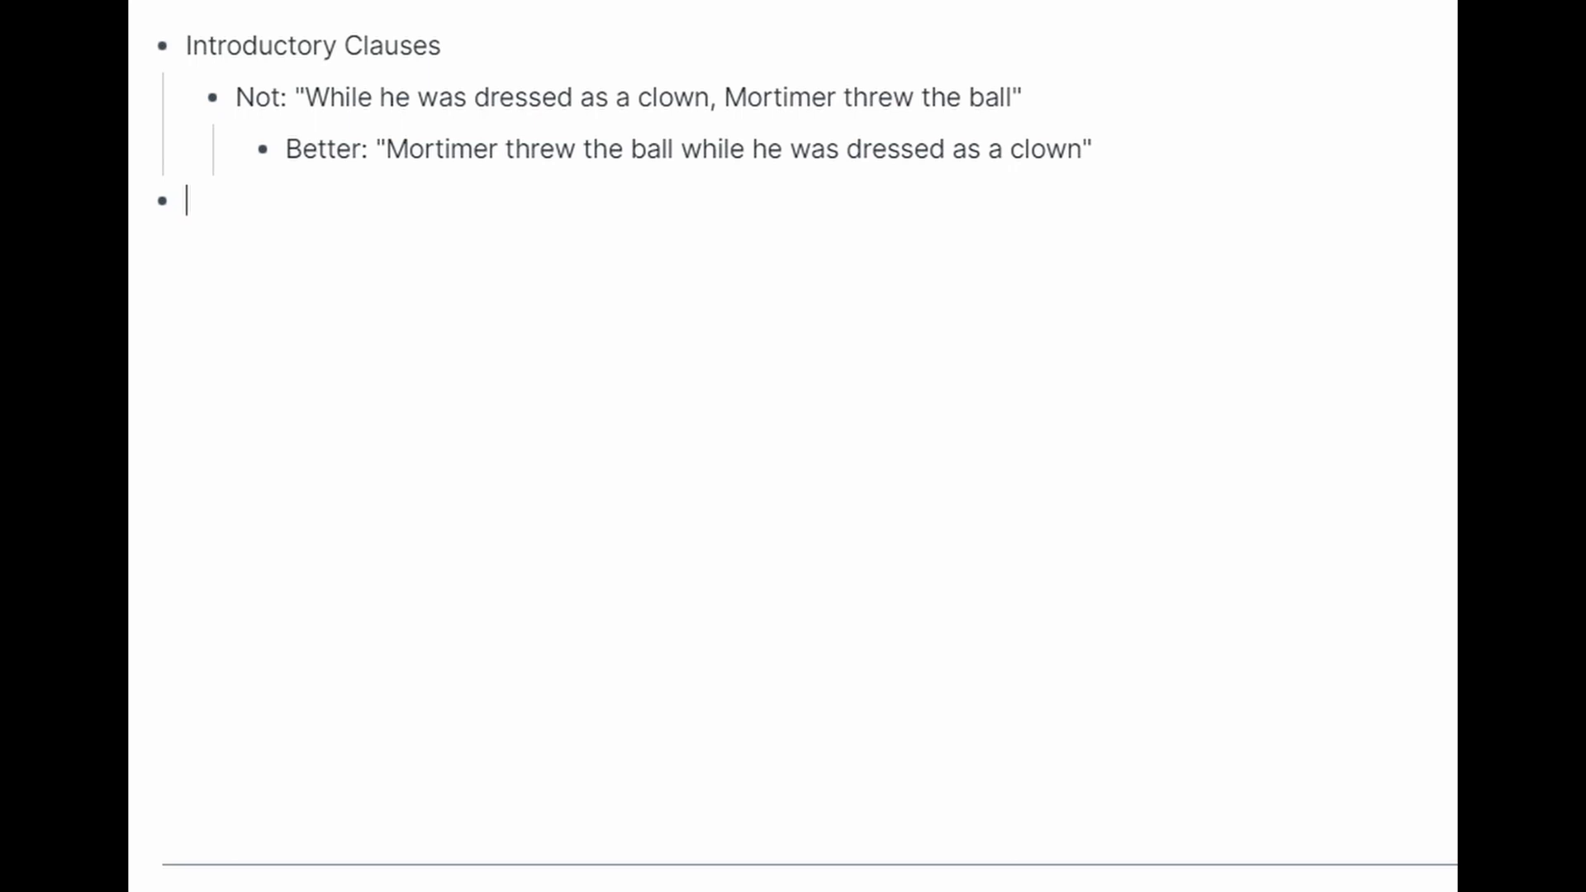
{"action": "type", "text": "Not: \"Not only was Mortimer a skilled belly dancer, but he also wrote three books on the subject\" Better: \"Mortimer was not only a skilled belly dancer, but he also wrote three books on the subject\""}
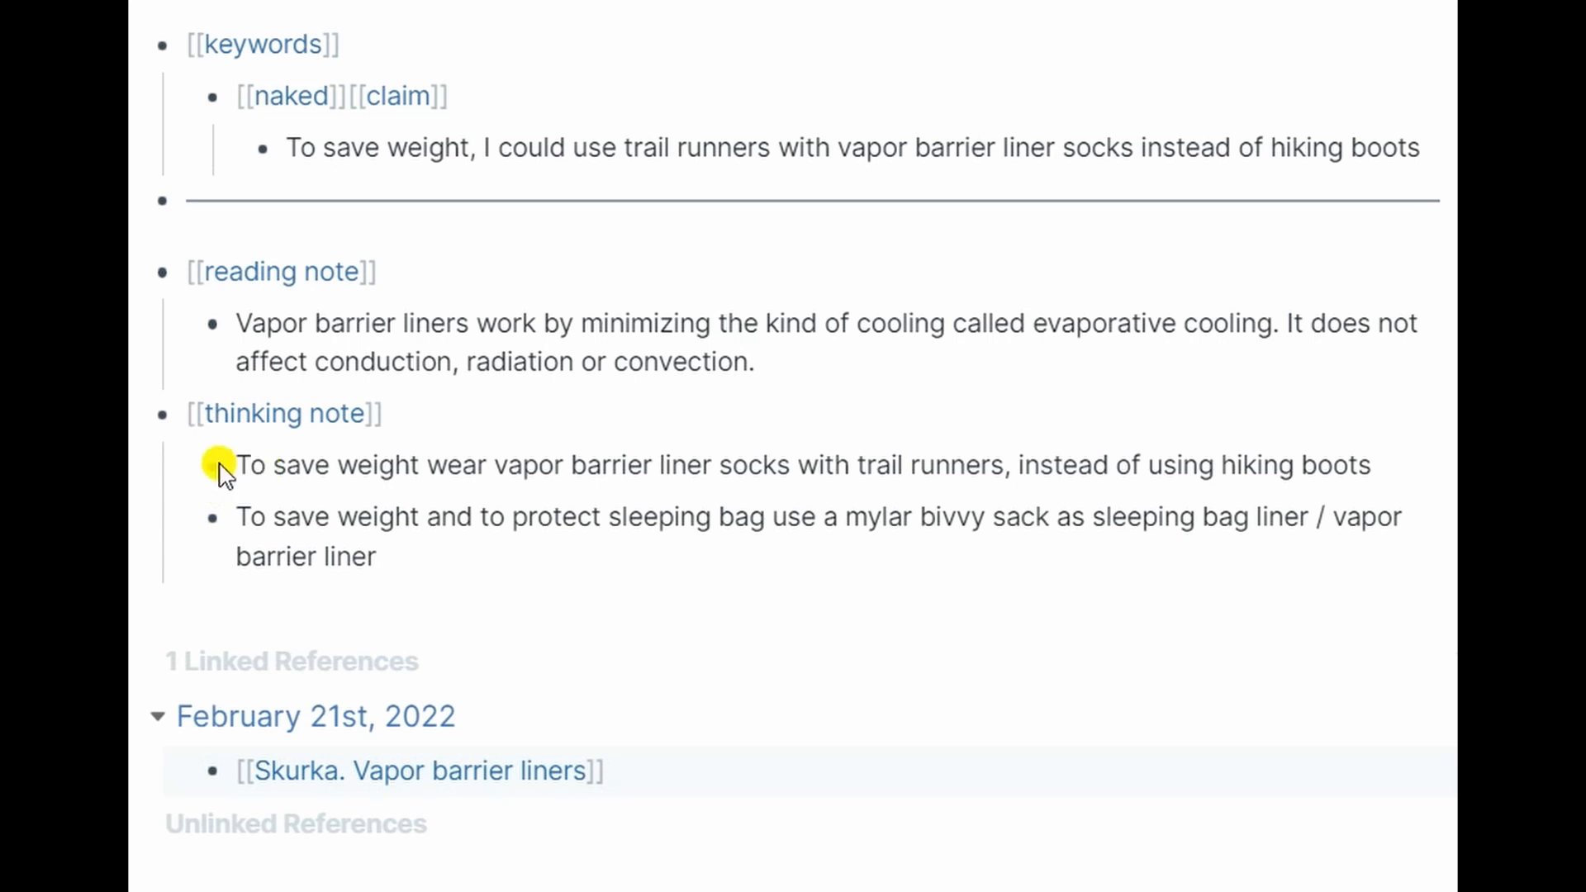
Step: Reword the naked claim as "I could save weight by using trail runners with vapor barrier liner socks instead of hiking boots"
{"action": "left_click_drag", "start_coordinate": [243, 462], "coordinate": [1377, 455]}
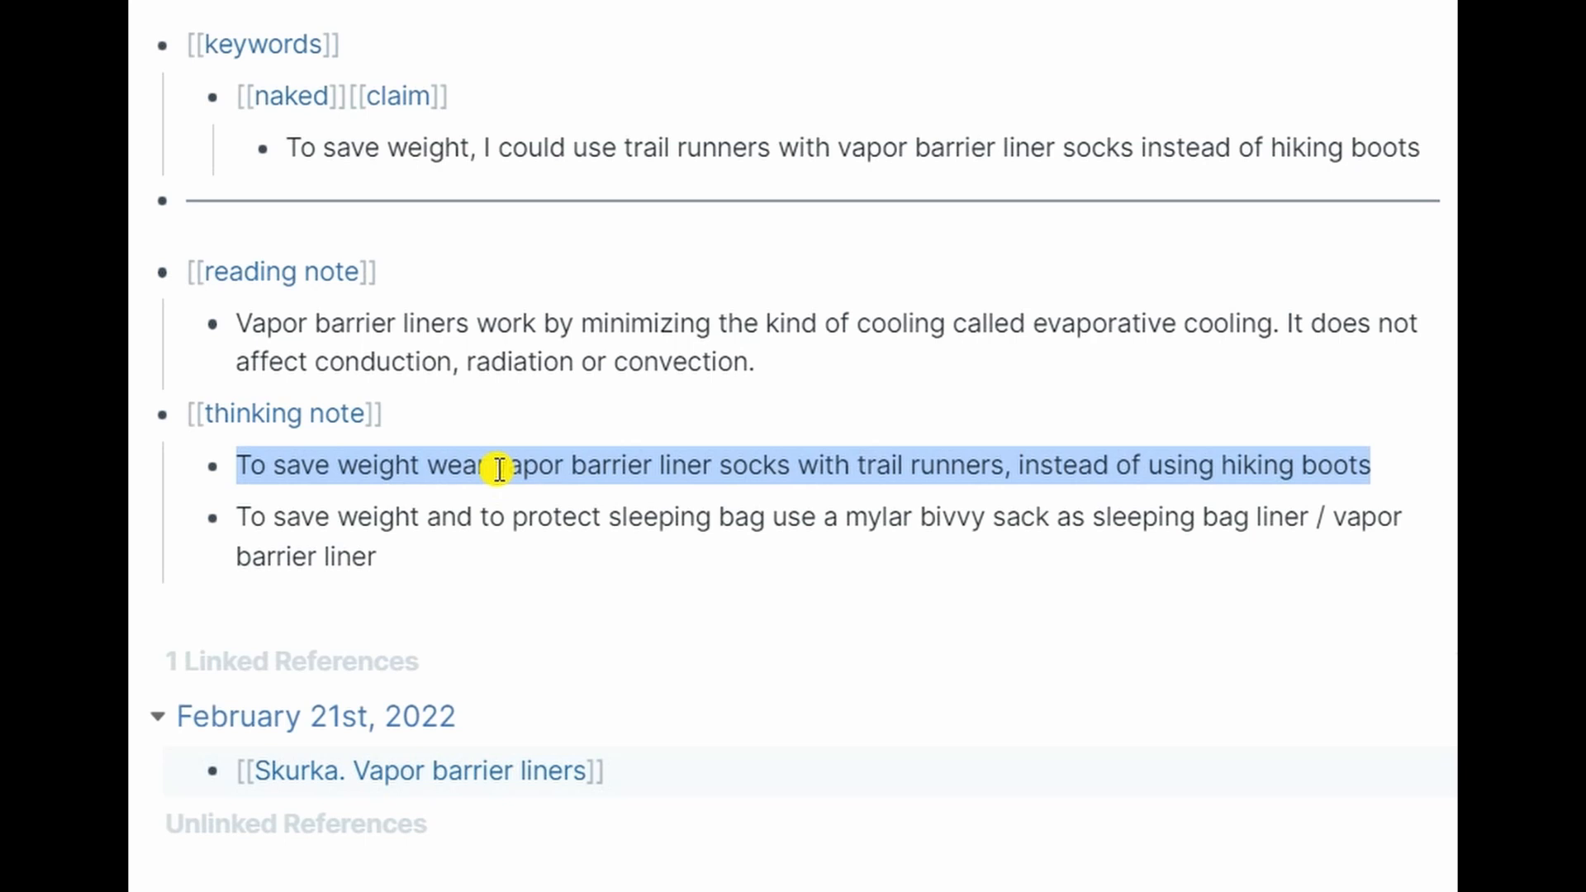
{"action": "left_click", "coordinate": [289, 147]}
{"action": "left_click_drag", "start_coordinate": [290, 147], "coordinate": [1410, 154]}
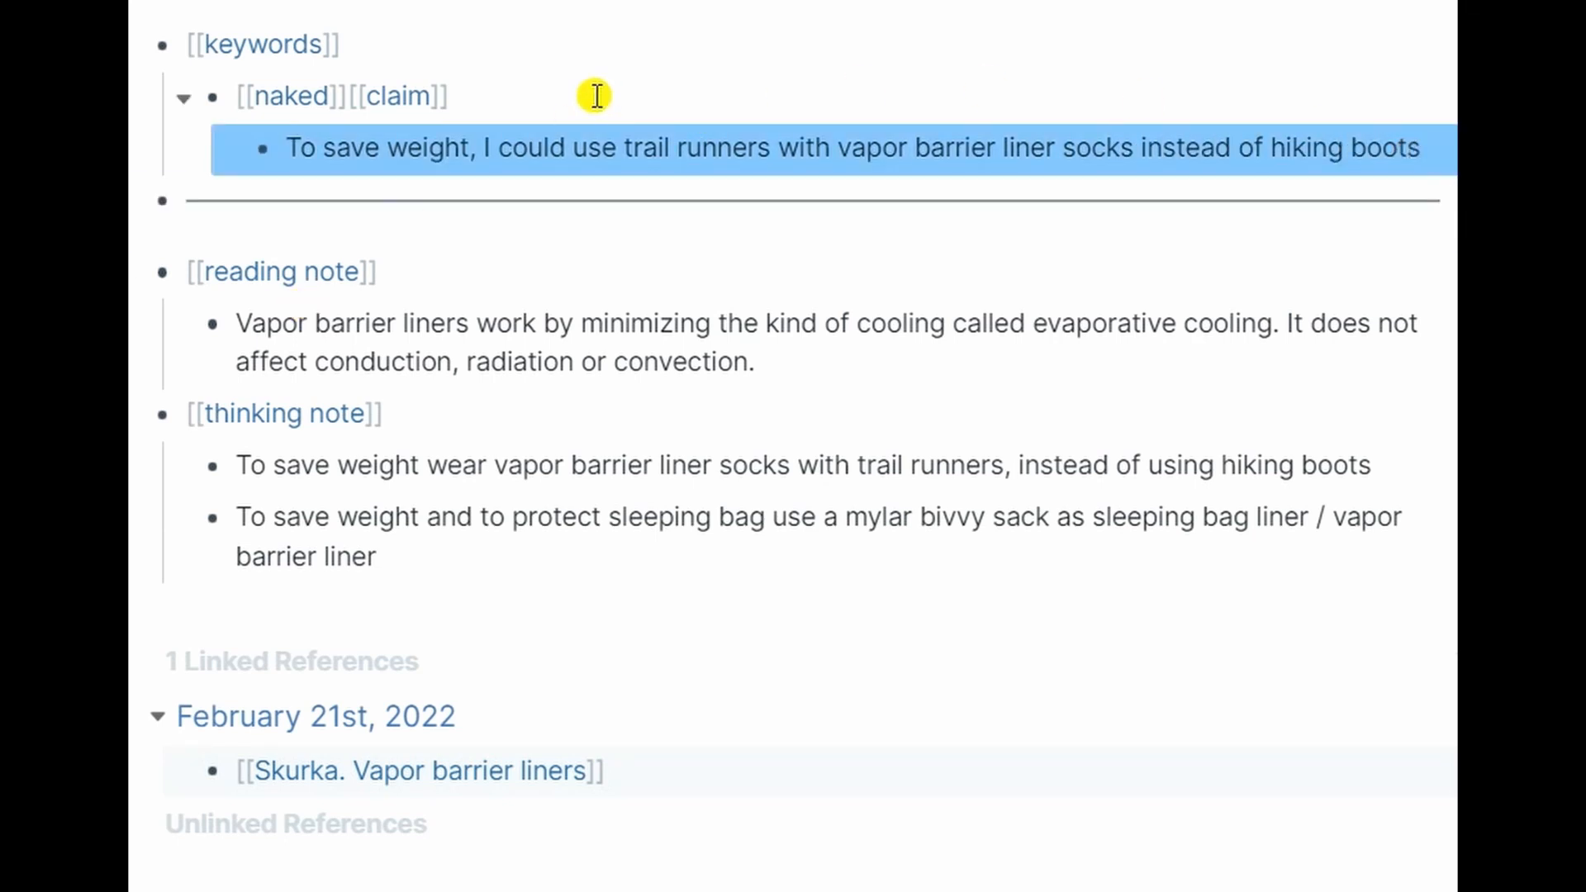
{"action": "left_click", "coordinate": [531, 141]}
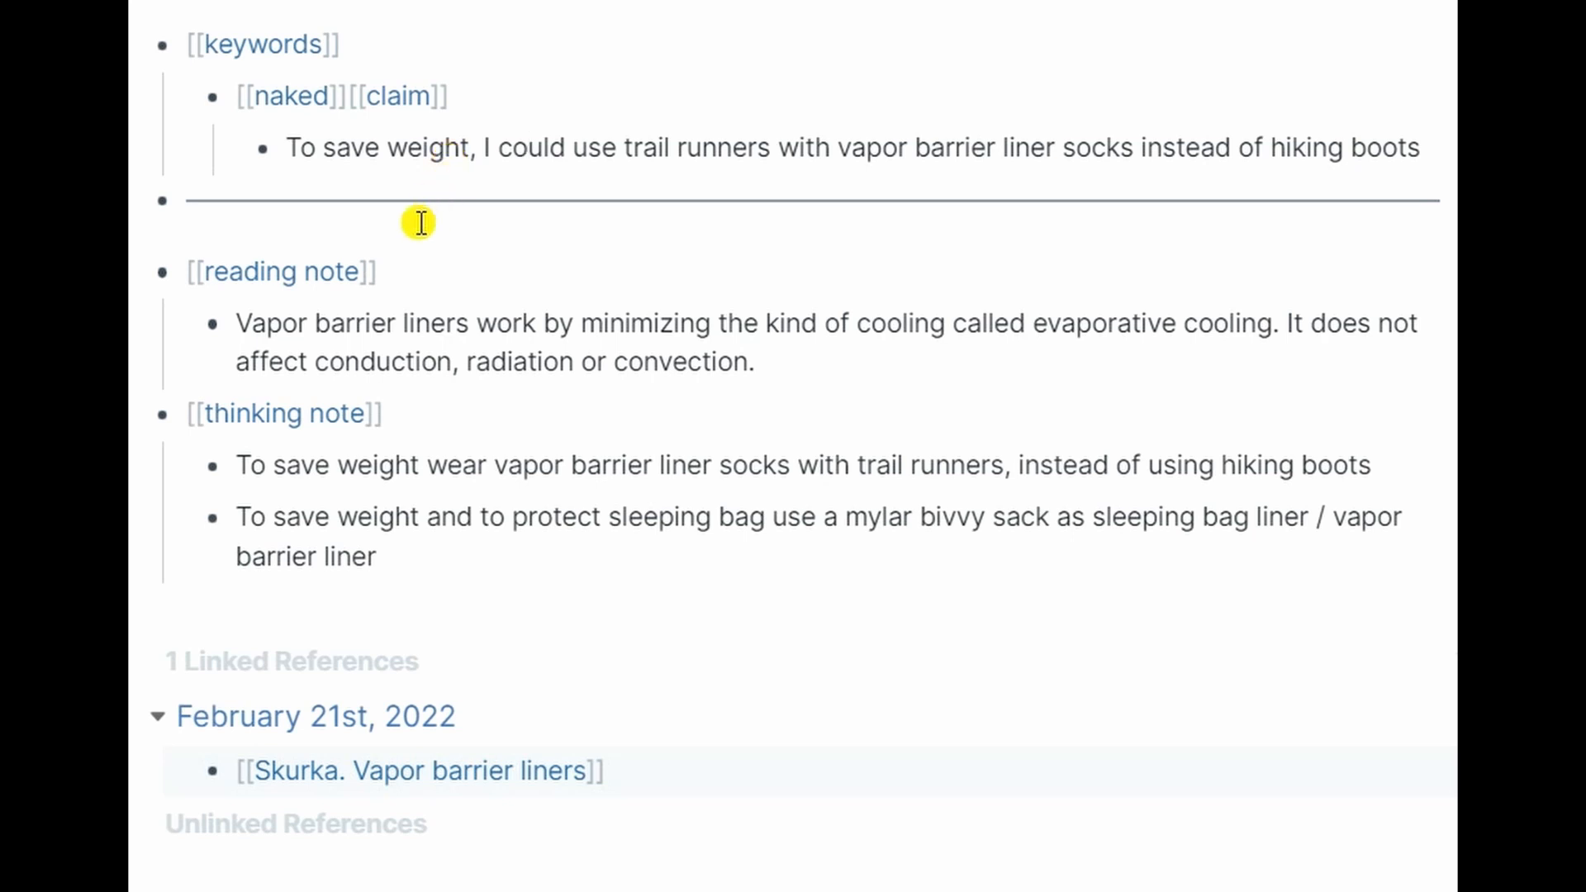
{"action": "key", "text": "Home"}
{"action": "key", "text": "ctrl+Delete"}
{"action": "key", "text": "ctrl+Delete"}
{"action": "key", "text": "ctrl+Delete"}
{"action": "key", "text": "Delete"}
{"action": "key", "text": "Delete"}
{"action": "key", "text": "ctrl+Right"}
{"action": "key", "text": "ctrl+Right"}
{"action": "type", "text": "save weight by"}
{"action": "key", "text": "ctrl+Right"}
{"action": "key", "text": "BackSpace"}
{"action": "type", "text": "ing"}
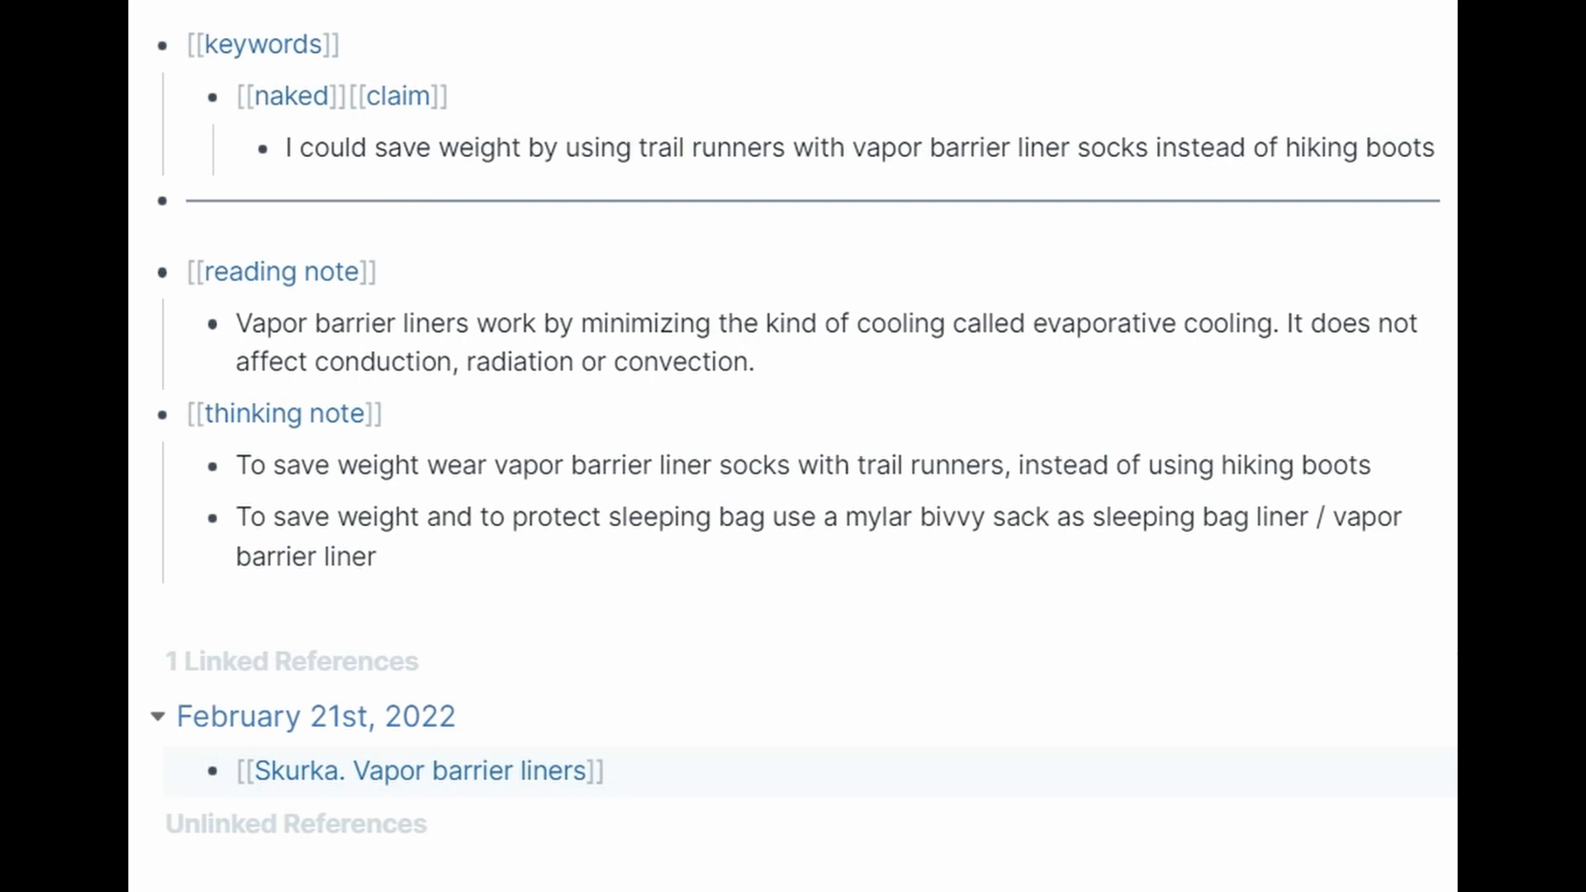
Step: Reword the naked claim as "I could use trail runners with vapor barrier liner socks instead of hiking boots, to save weight"
{"action": "left_click_drag", "start_coordinate": [374, 146], "coordinate": [628, 149]}
{"action": "type", "text": "use"}
{"action": "key", "text": "End"}
{"action": "type", "text": ", to save weight"}
Step: Turn the entire trail runners claim under [[naked]][[claim]] into a page link by enclosing it in double square brackets
{"action": "scroll", "coordinate": [628, 148], "scroll_direction": "up", "scroll_amount": 4}
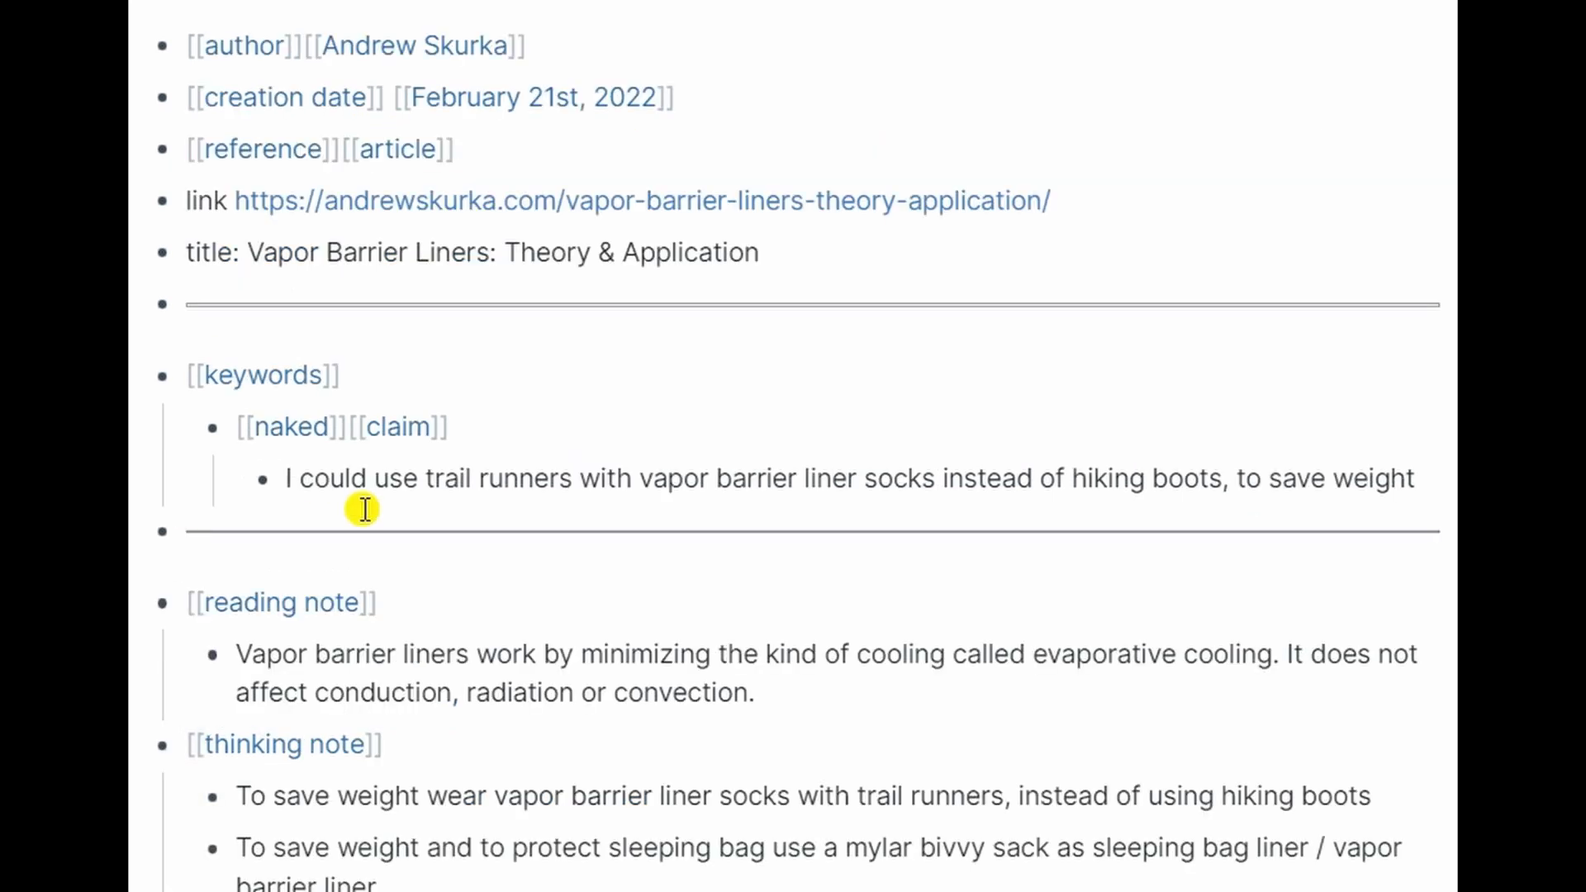
{"action": "triple_click", "coordinate": [368, 479]}
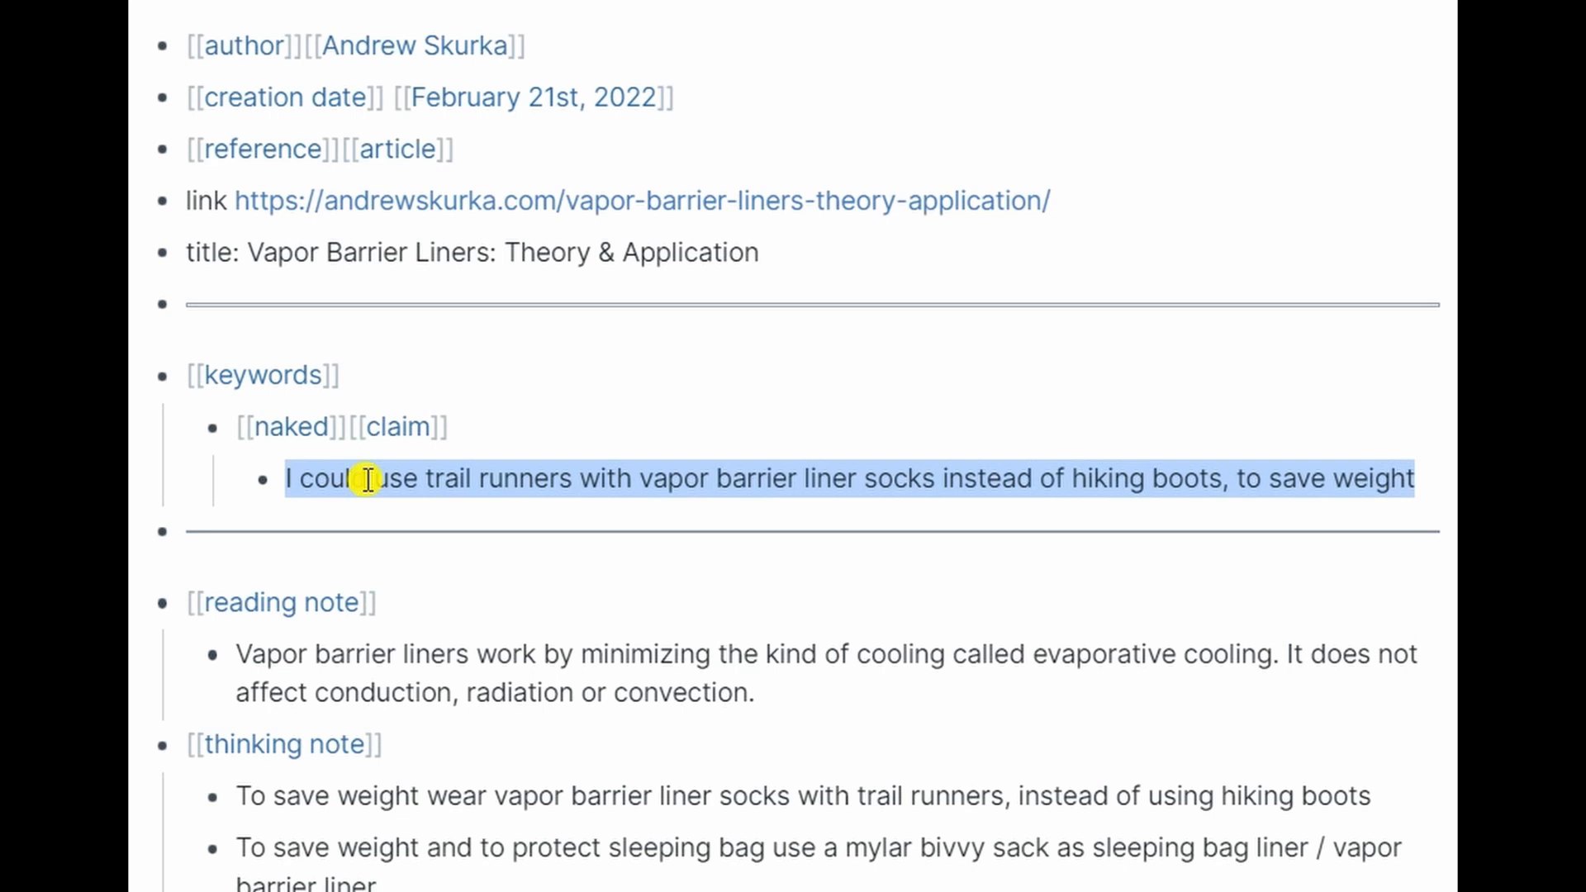
{"action": "left_click", "coordinate": [368, 479]}
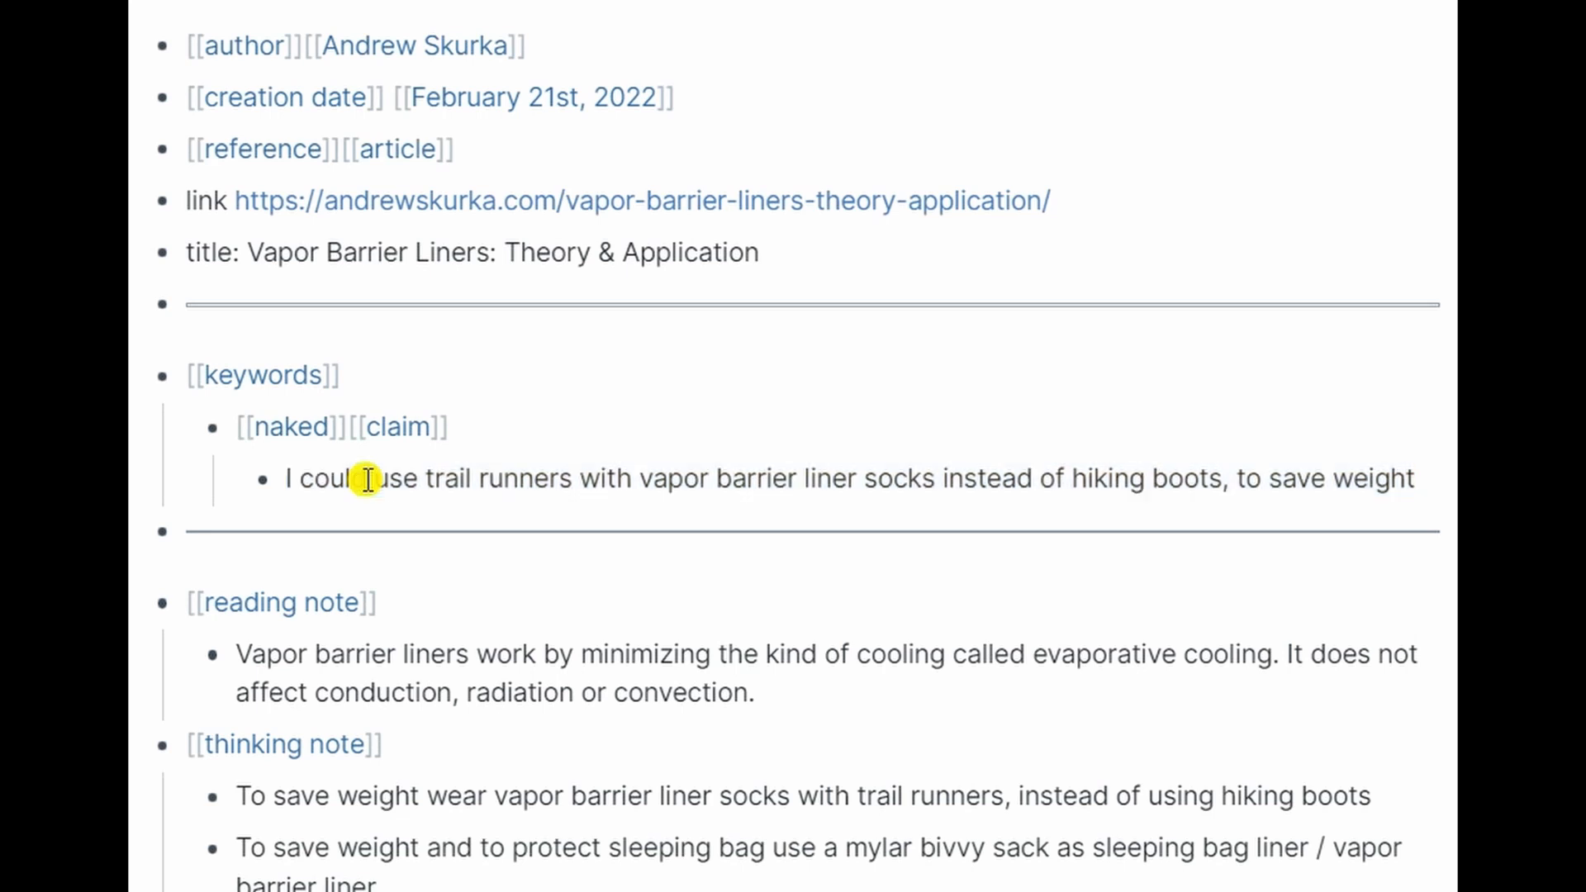
{"action": "triple_click", "coordinate": [367, 479]}
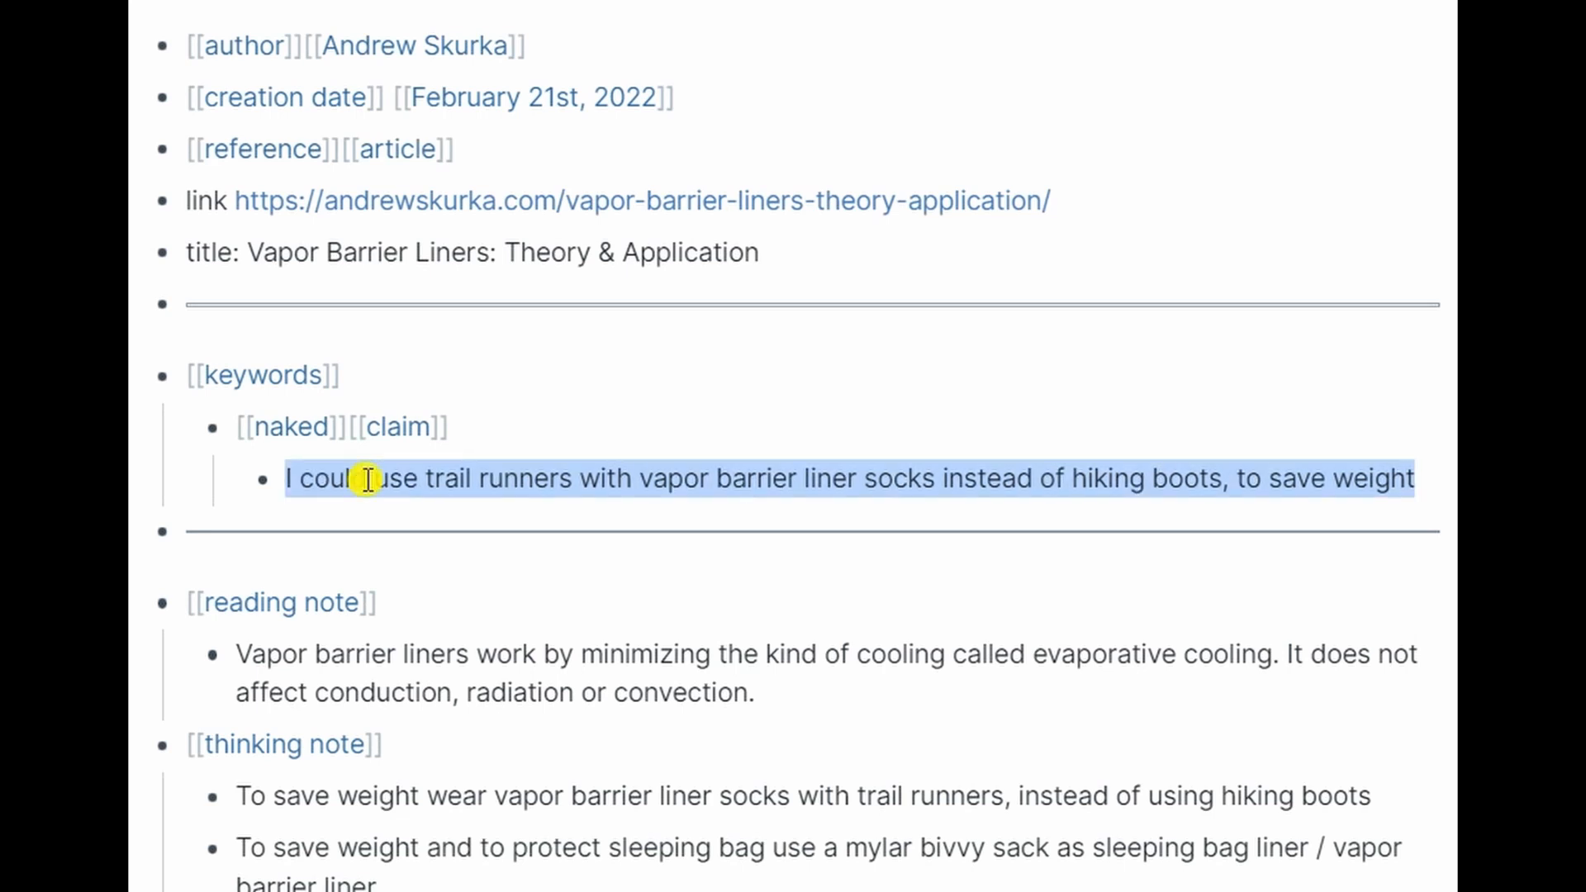
{"action": "type", "text": "[["}
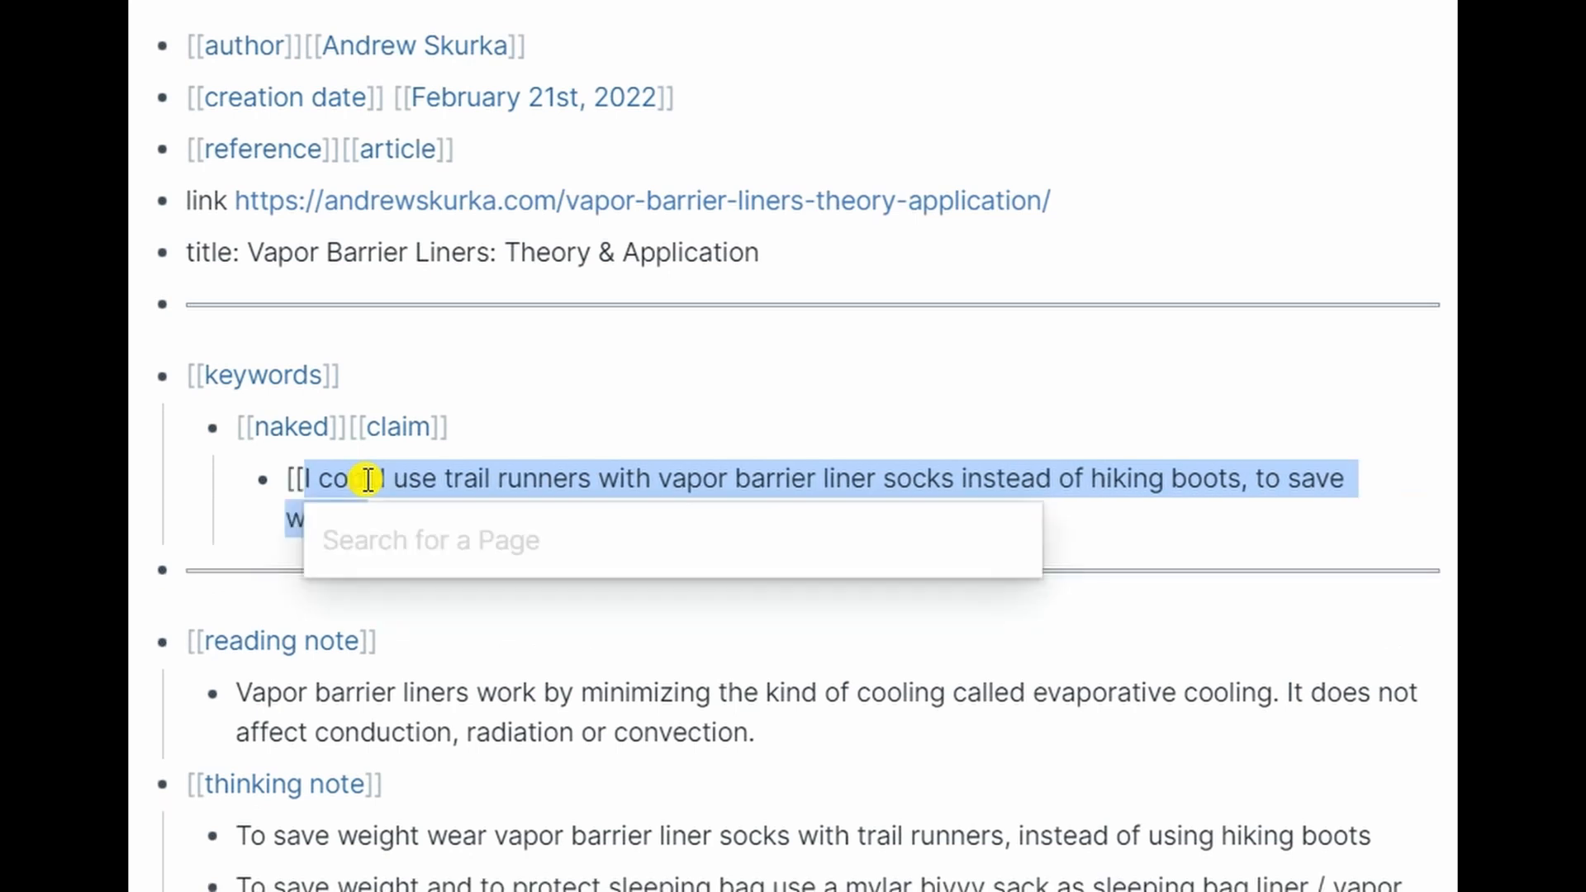
{"action": "key", "text": "End"}
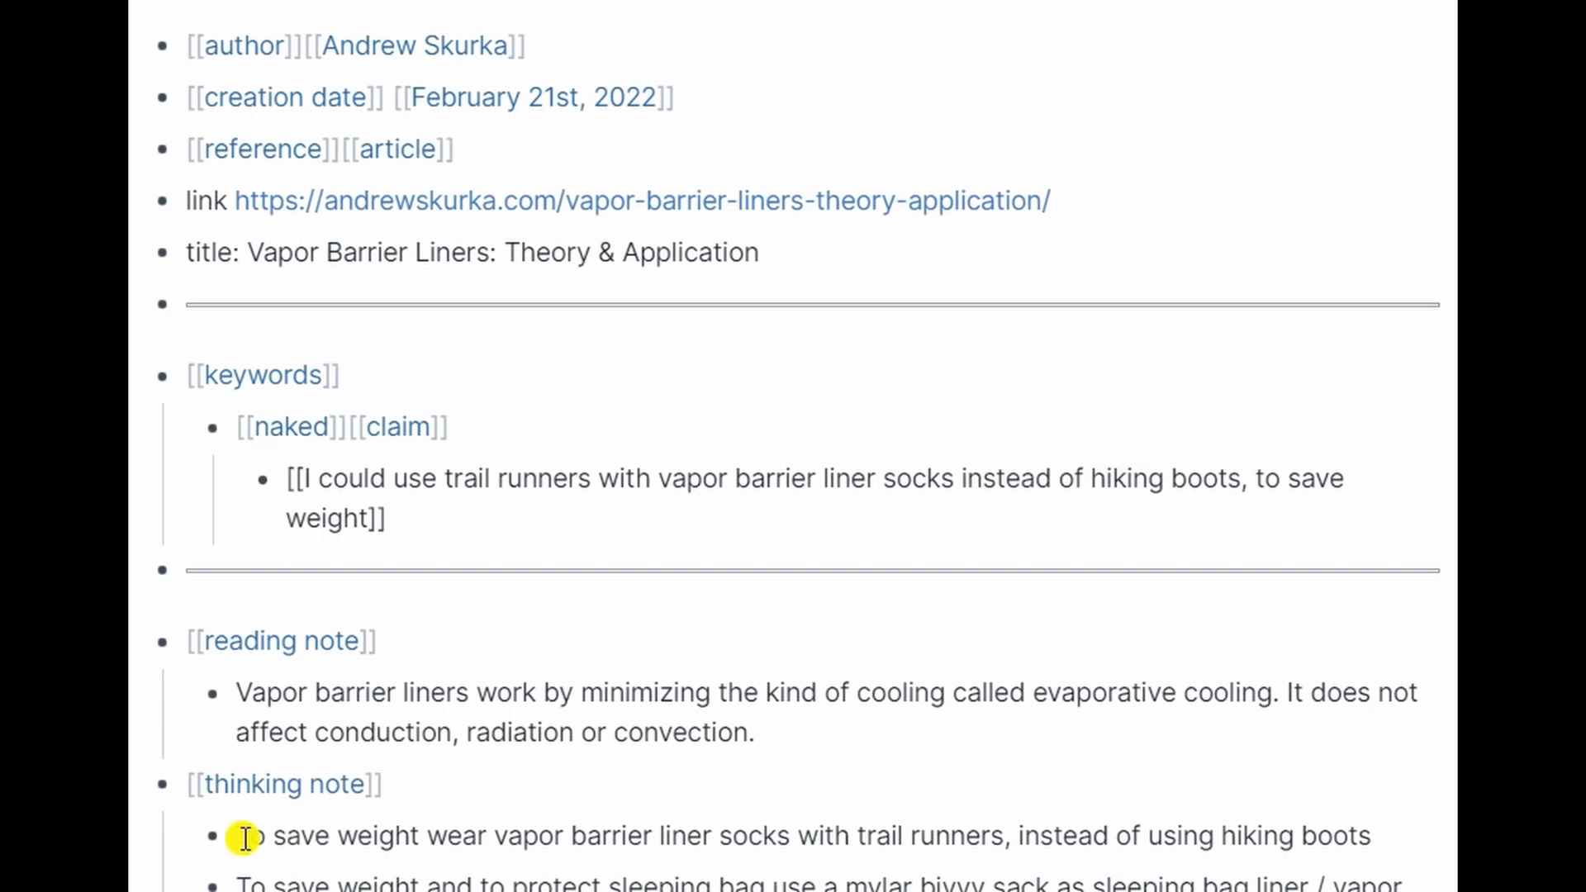
Step: Copy the block reference of the thinking note about vapor barrier socks with trail runners, and open the trail runners claim page for editing
{"action": "mouse_move", "coordinate": [215, 842]}
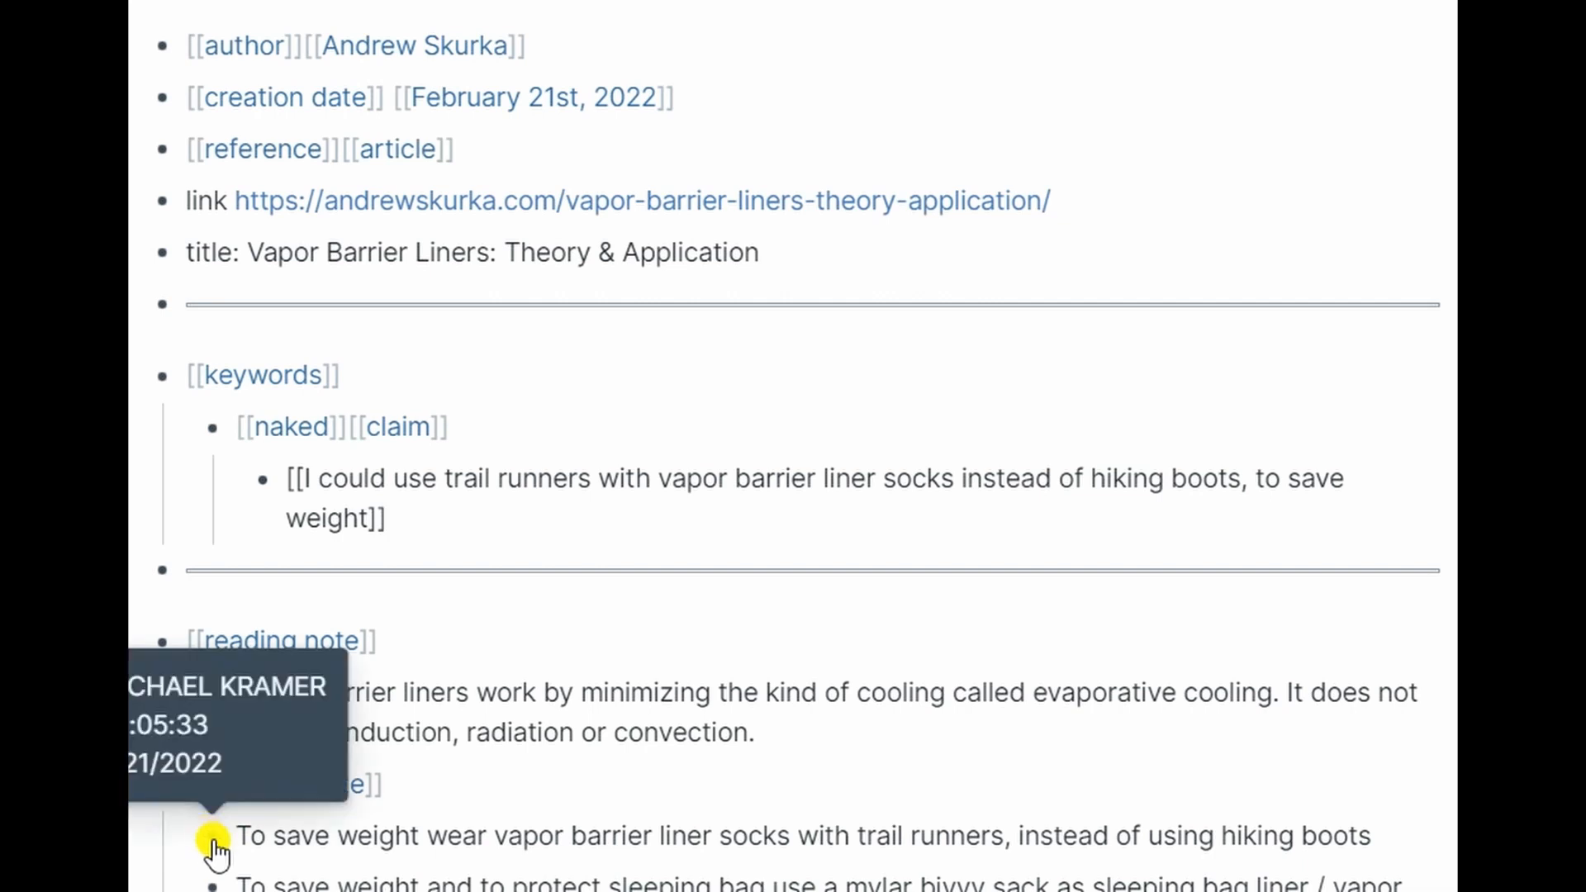
{"action": "right_click", "coordinate": [214, 842]}
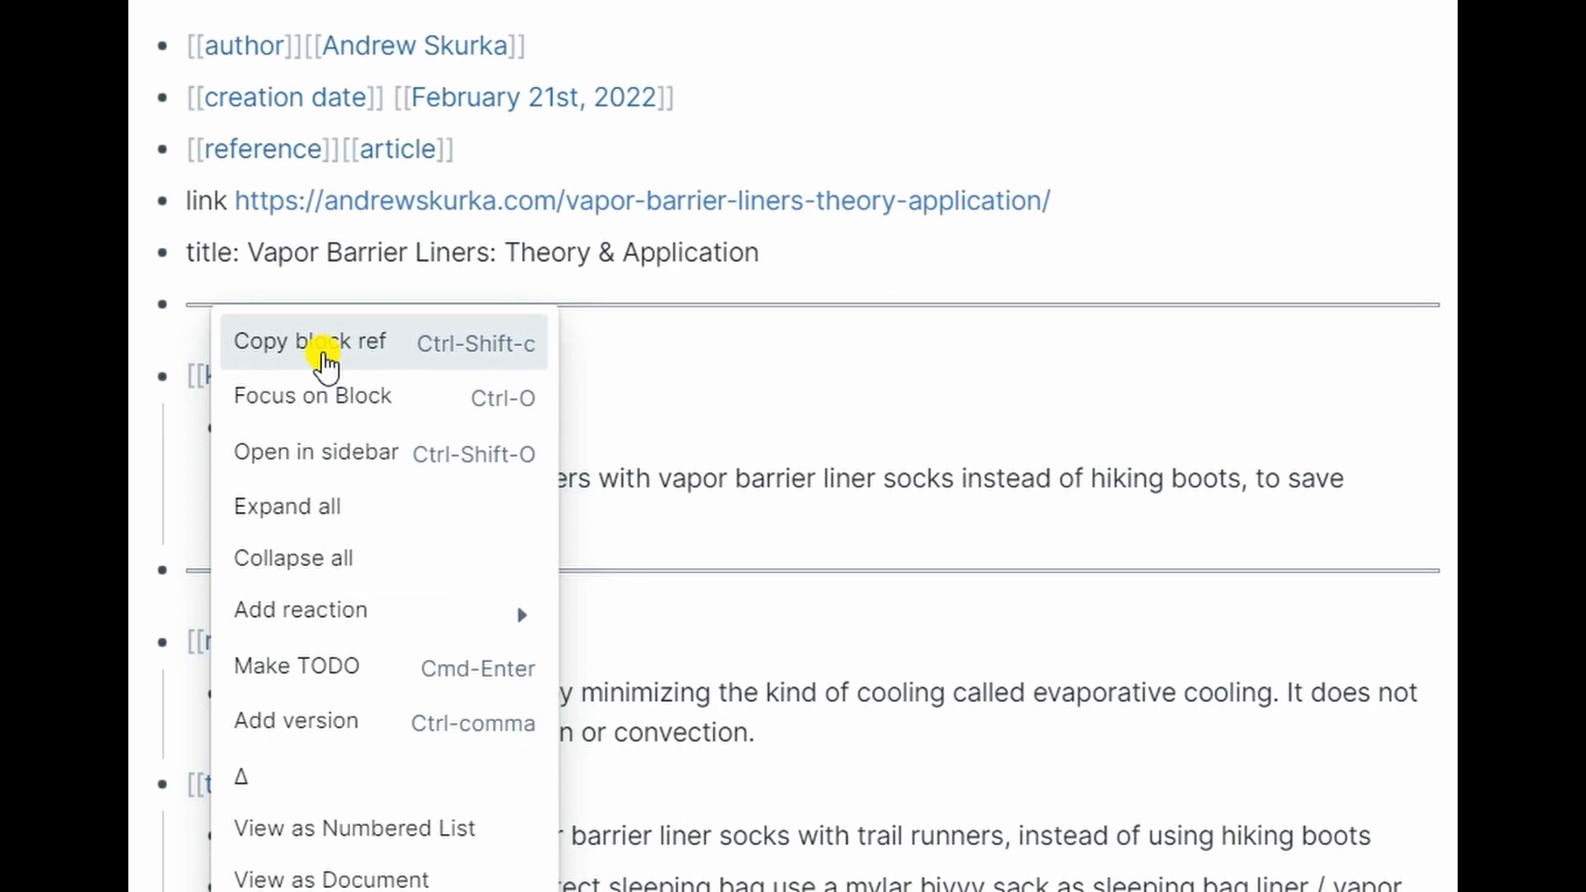
{"action": "left_click", "coordinate": [326, 343]}
{"action": "left_click", "coordinate": [520, 496]}
{"action": "left_click", "coordinate": [375, 379]}
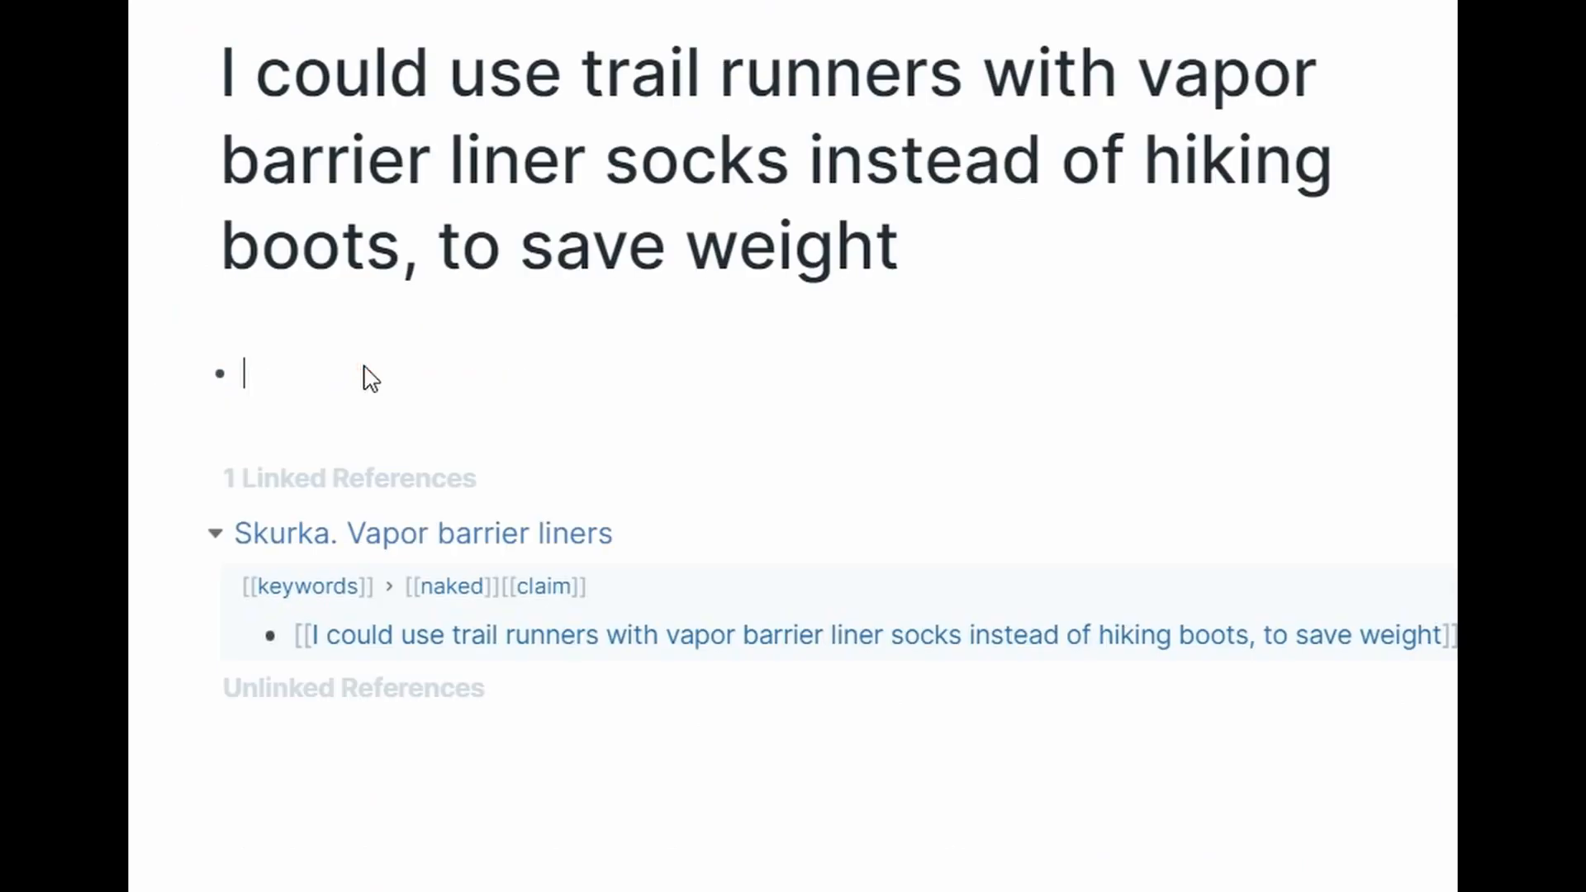
Step: Tag the claim page with [[claim]] and add a source:: attribute with the copied block reference nested beneath it
{"action": "type", "text": "[[claim"}
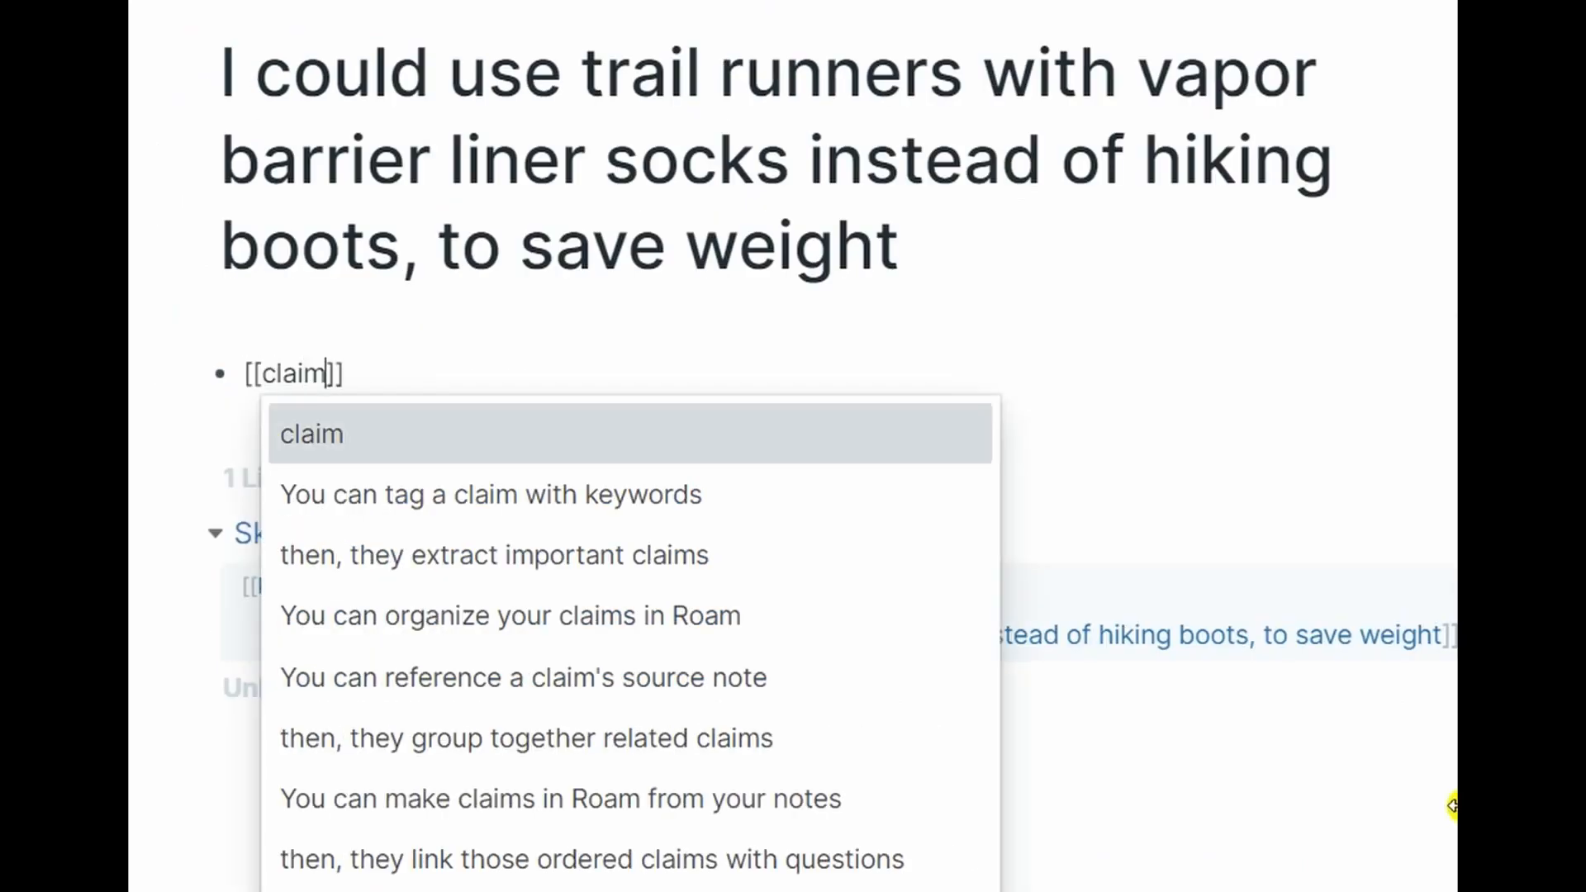
{"action": "key", "text": "Return"}
{"action": "key", "text": "Return"}
{"action": "type", "text": "source::"}
{"action": "key", "text": "Return"}
{"action": "key", "text": "Tab"}
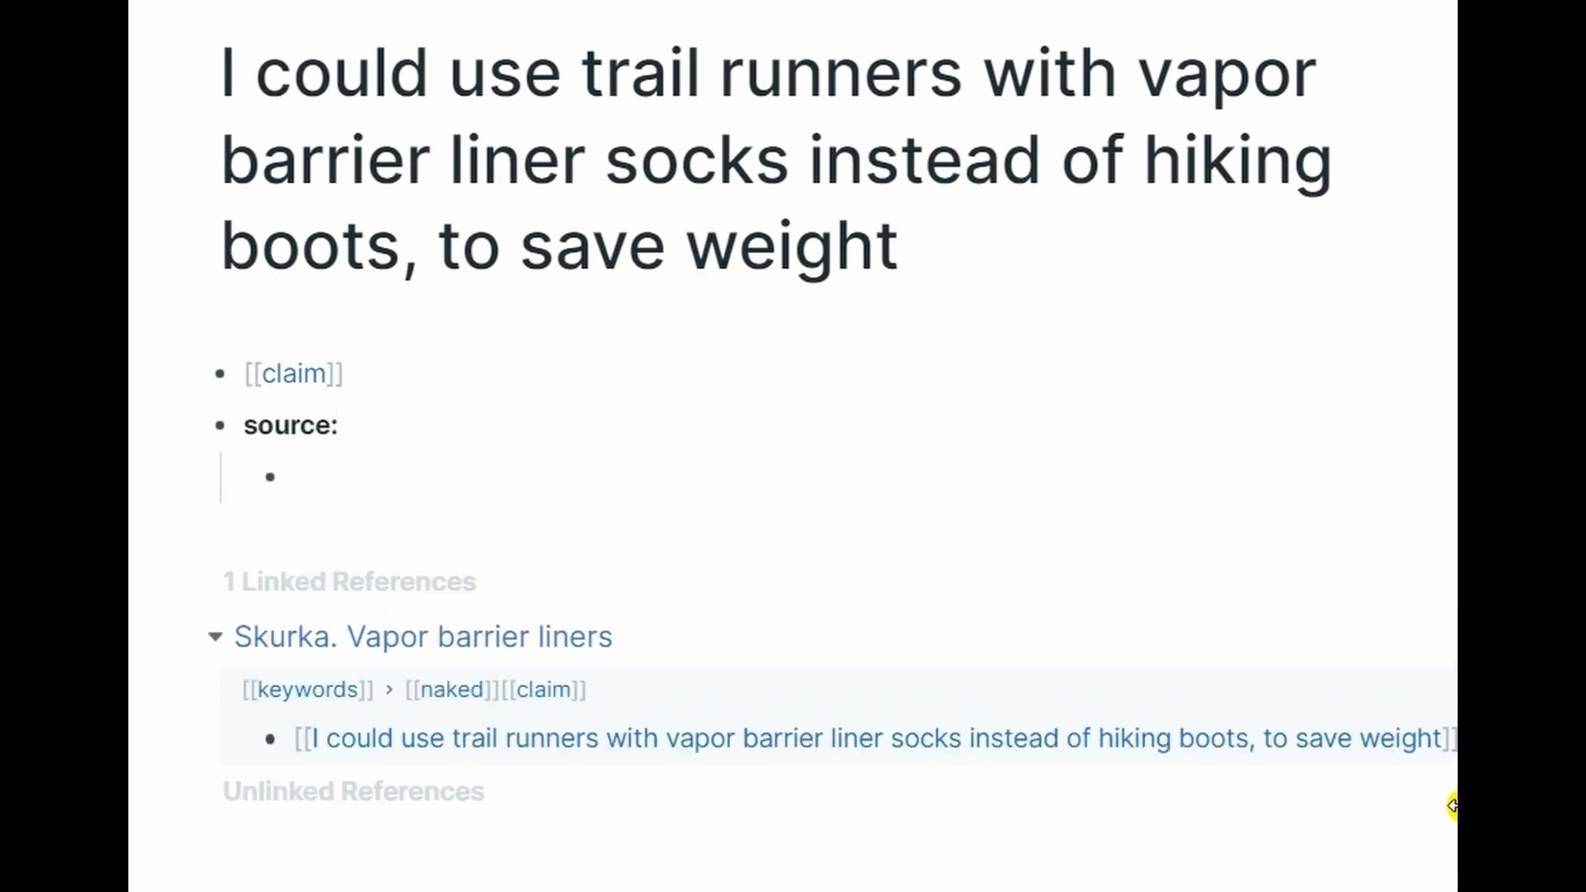
{"action": "key", "text": "ctrl+v"}
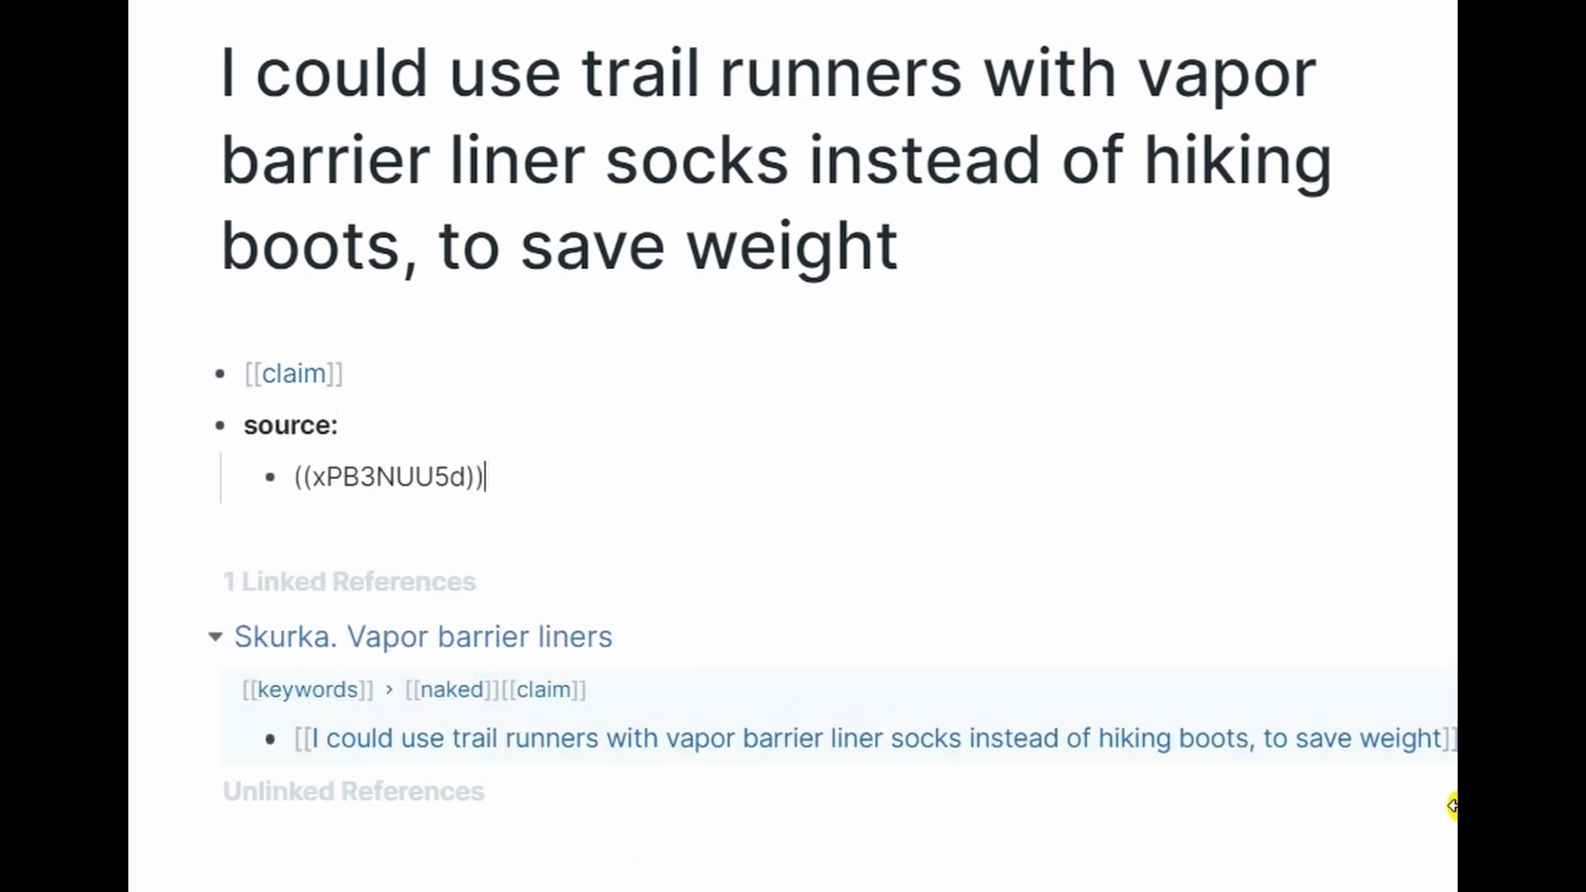
{"action": "key", "text": "Return"}
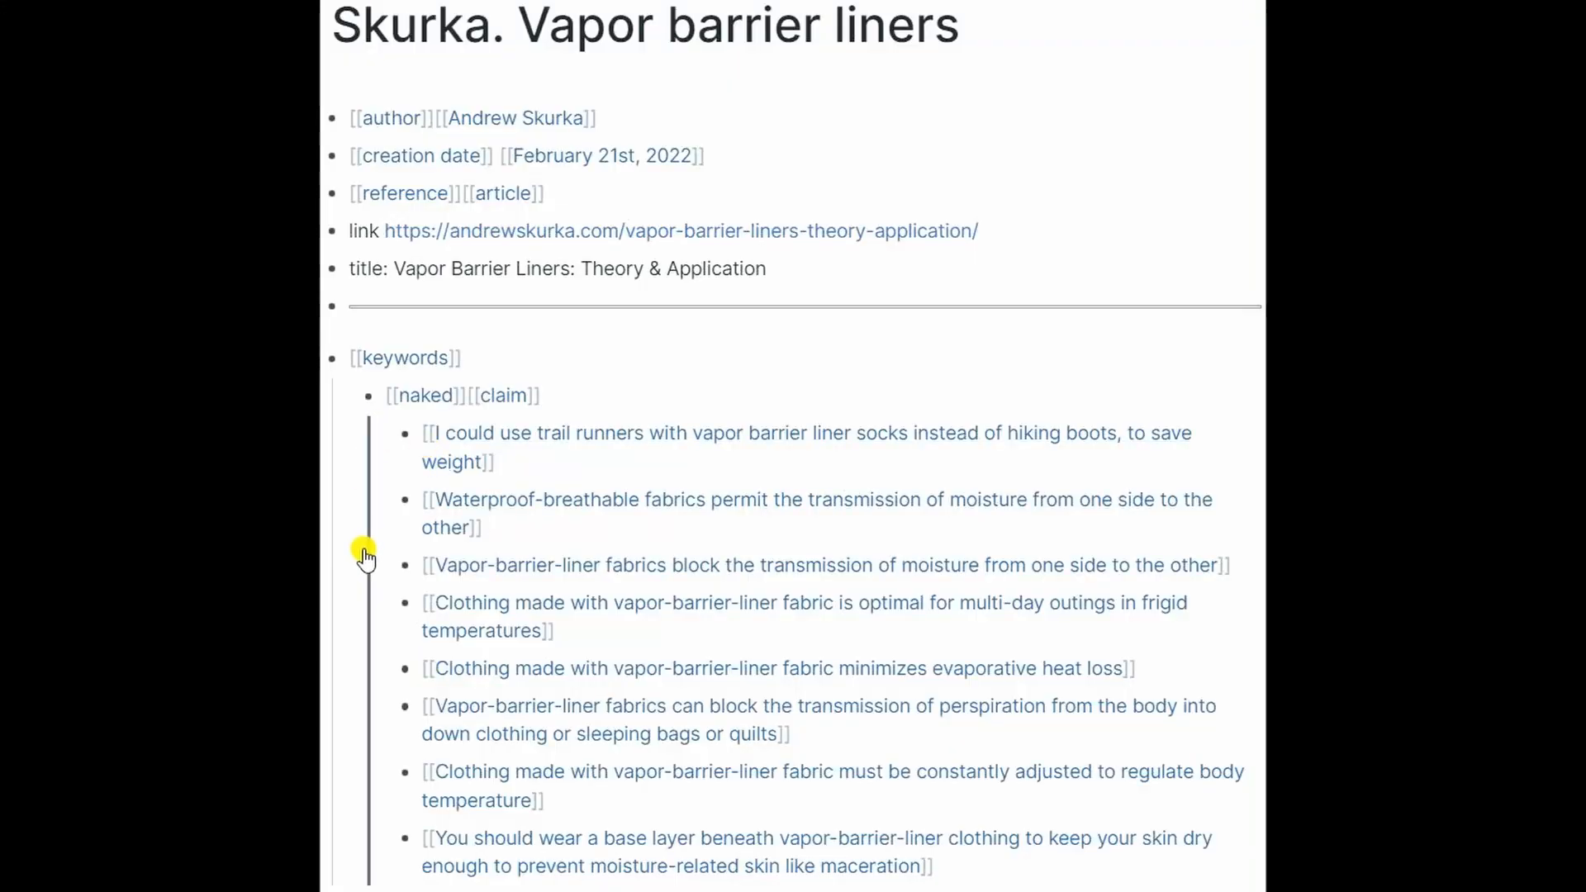
Step: Add the page links [[vapor barrier liner]] and [[winter trekking]] to the [[keywords]] line of the Skurka page
{"action": "left_click", "coordinate": [469, 358]}
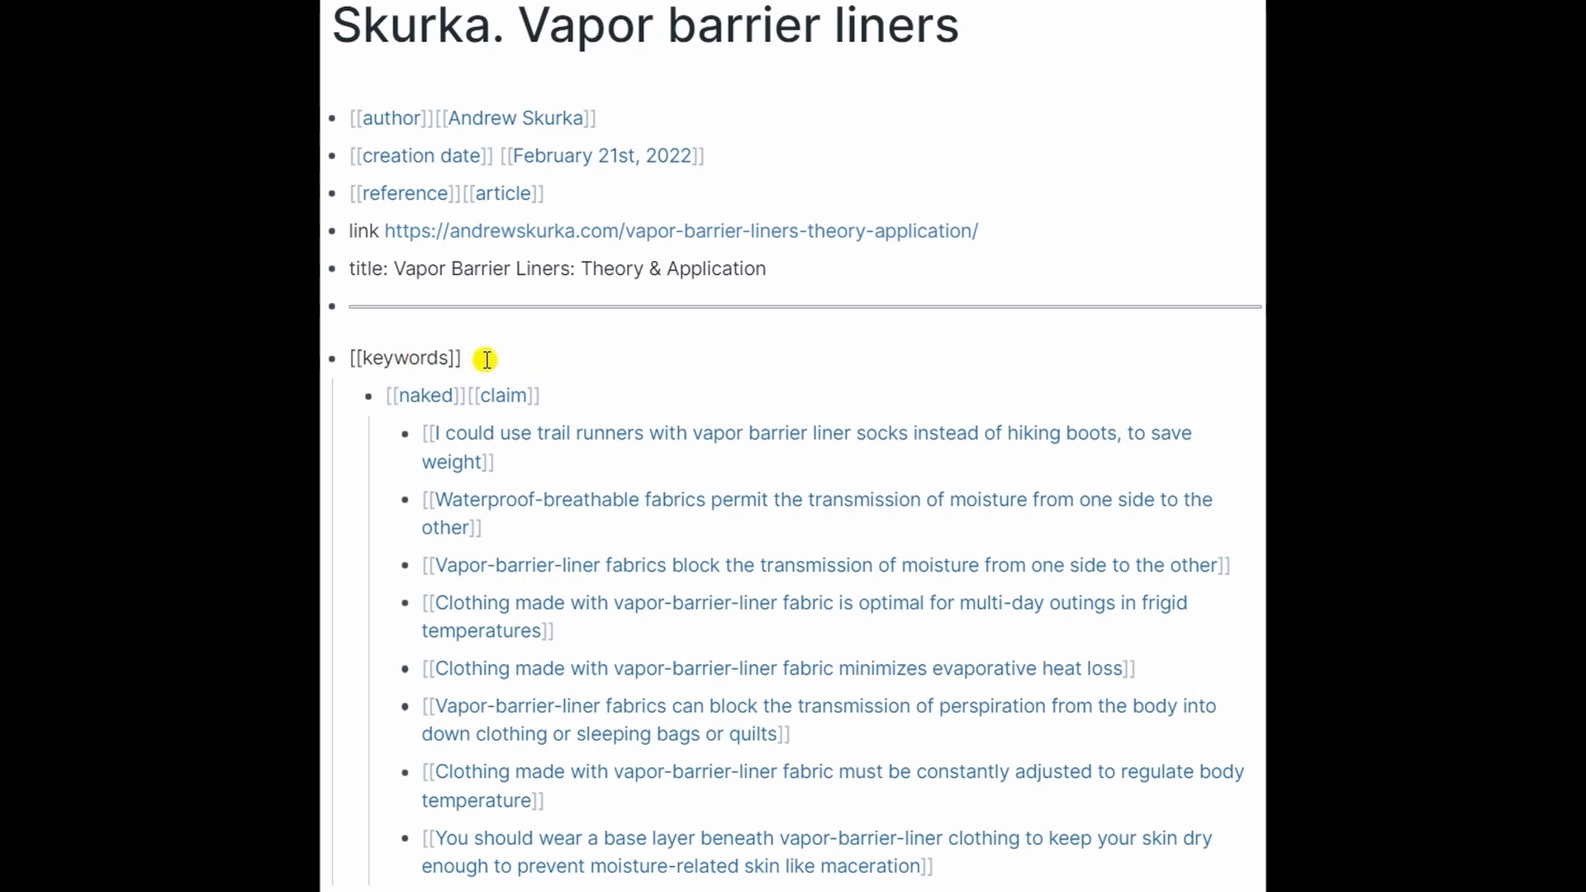
{"action": "type", "text": "[[vapor barrier liner]][[winter trekking]]"}
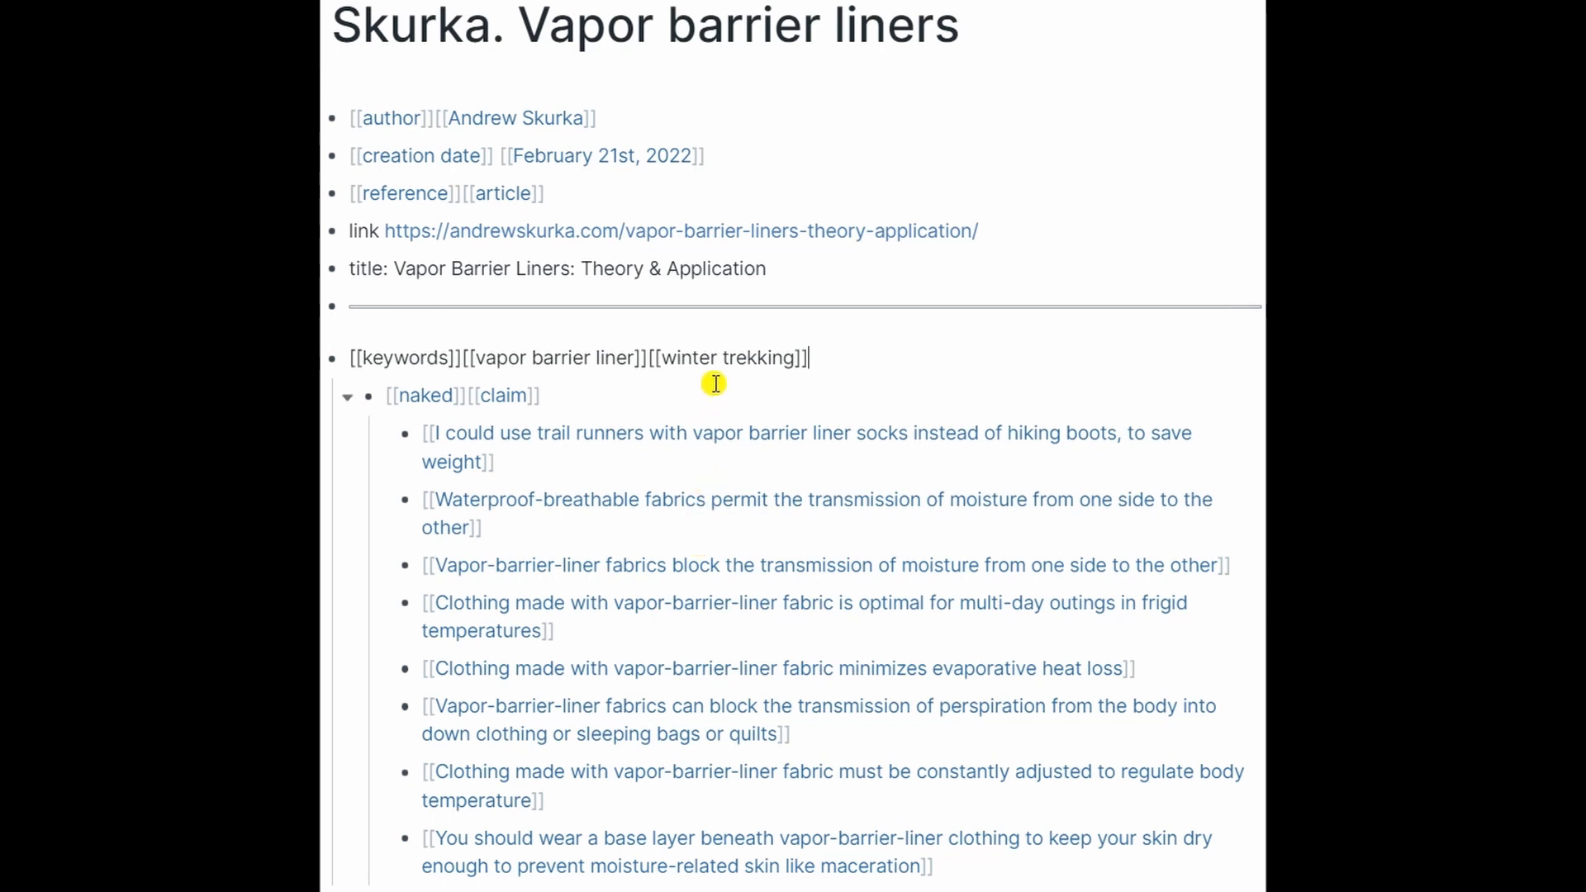
{"action": "left_click", "coordinate": [645, 394]}
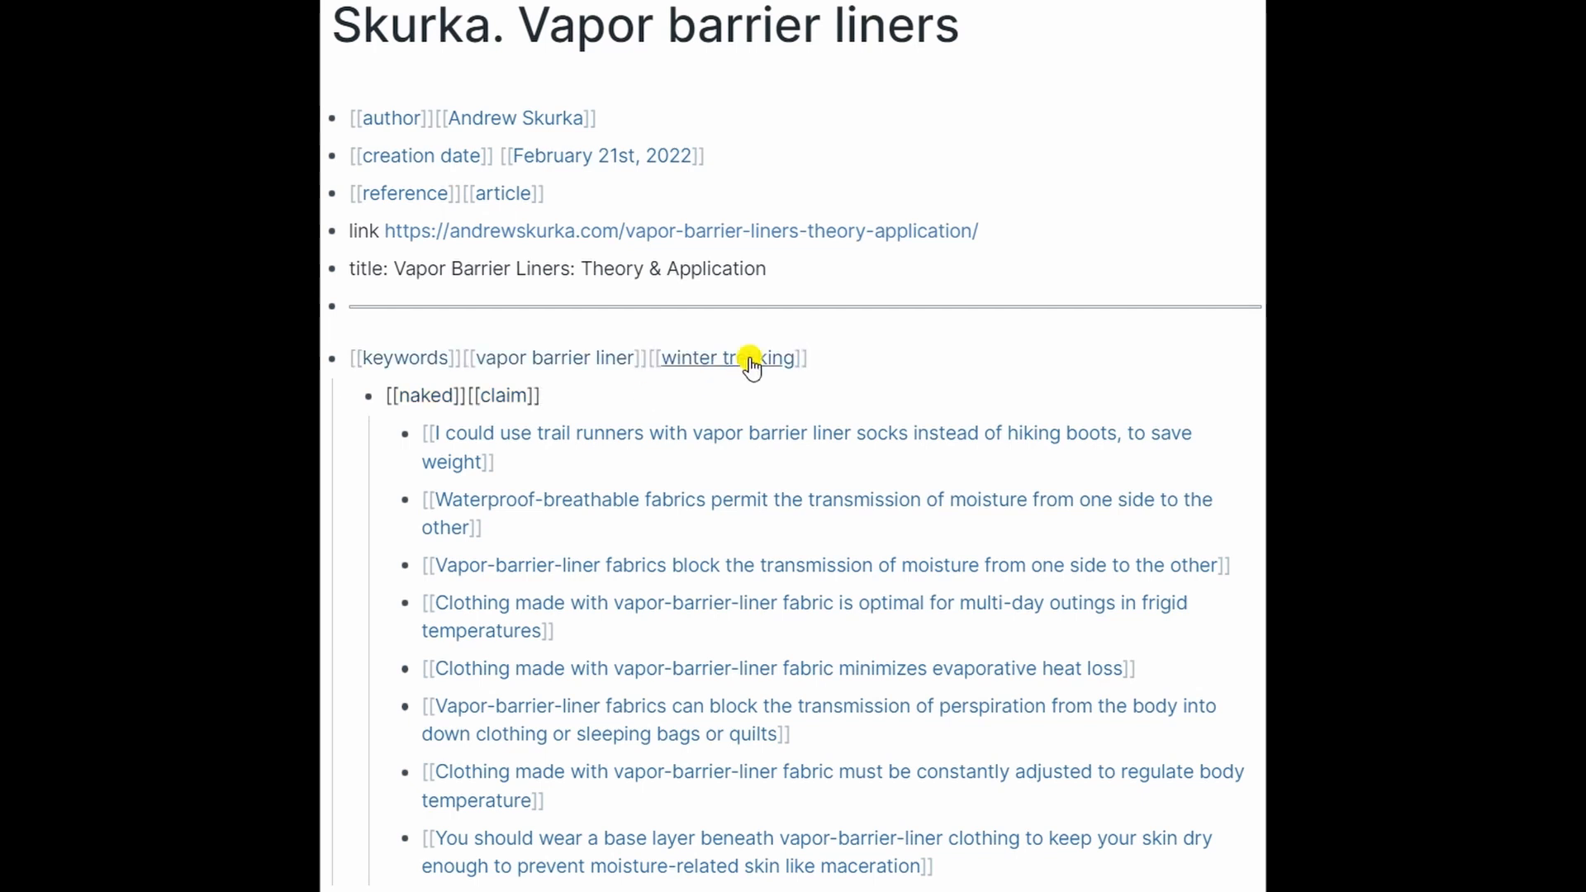
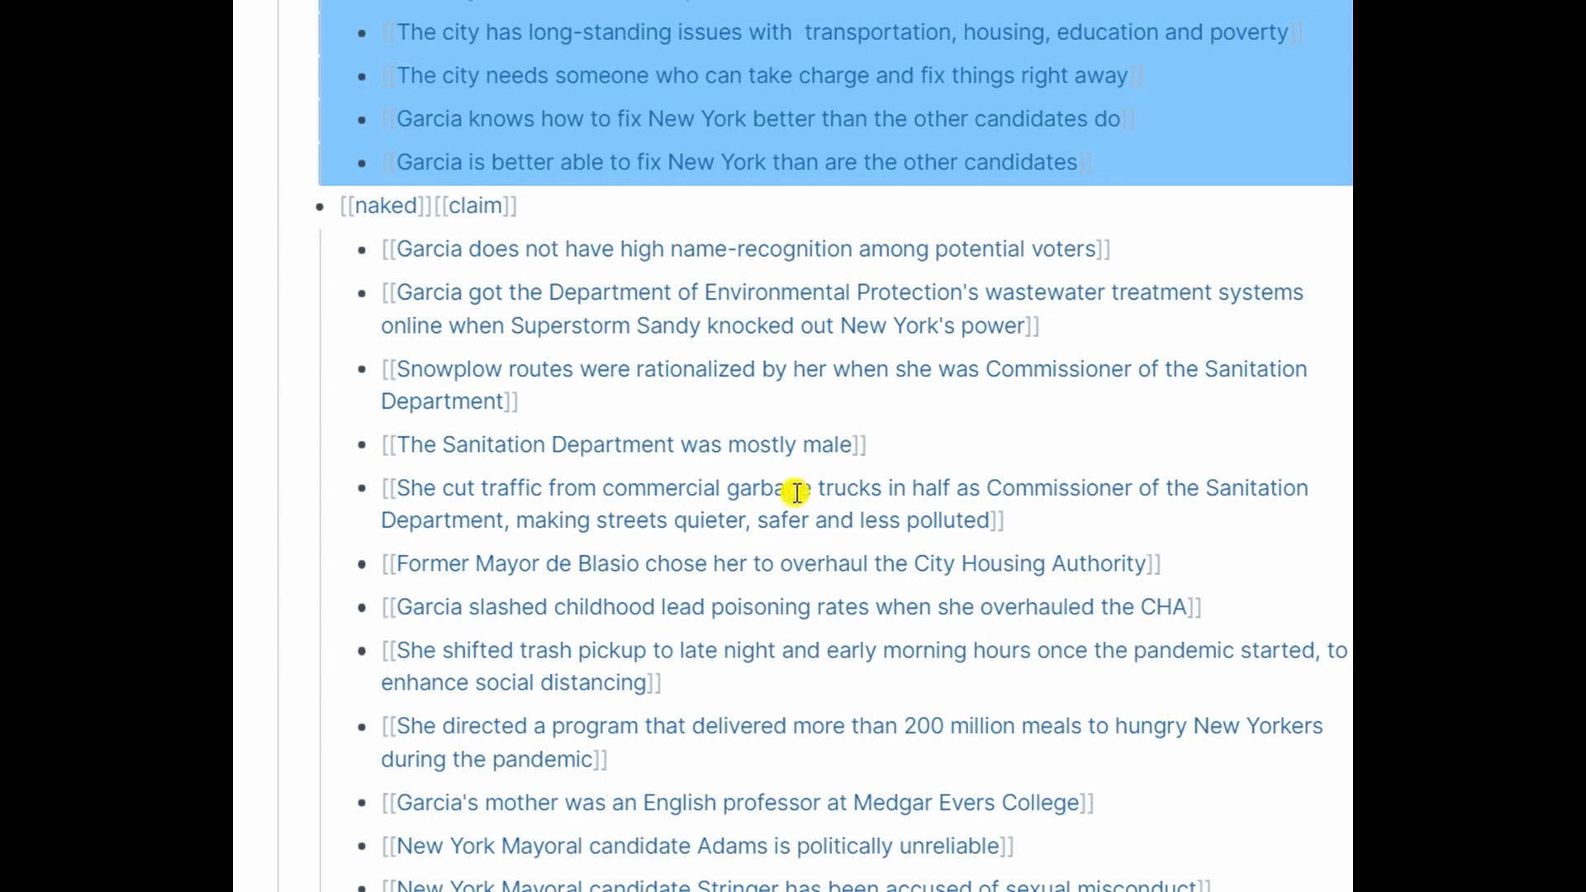
Step: Add a [[lumped]][[claim]] block directly above the [[naked]][[claim]] block, with an empty child bullet
{"action": "left_click", "coordinate": [1257, 249]}
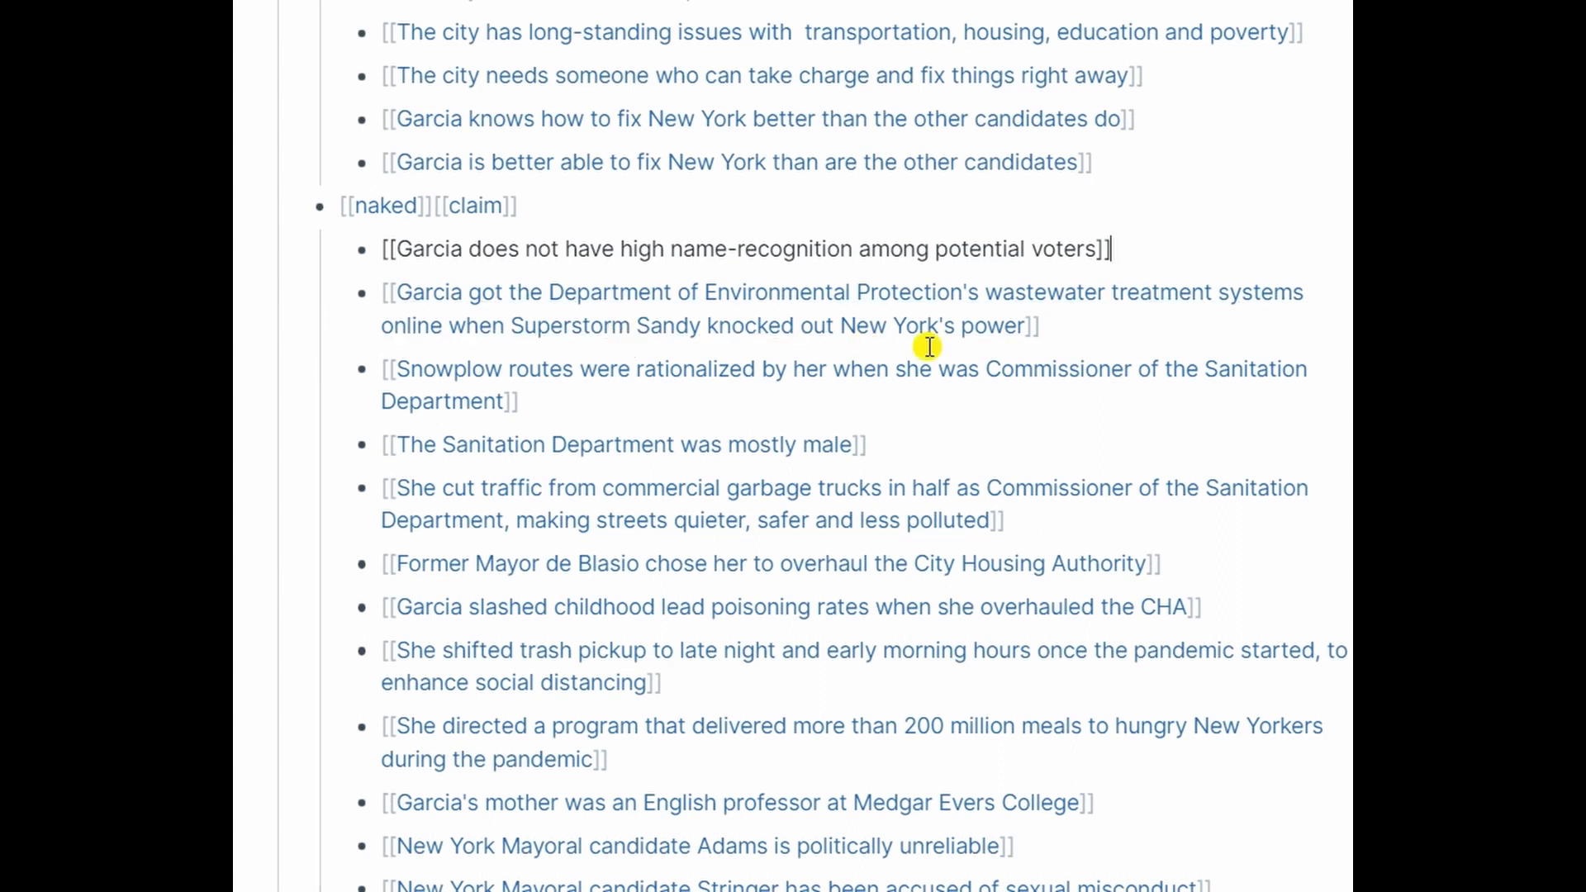
{"action": "left_click", "coordinate": [1098, 316]}
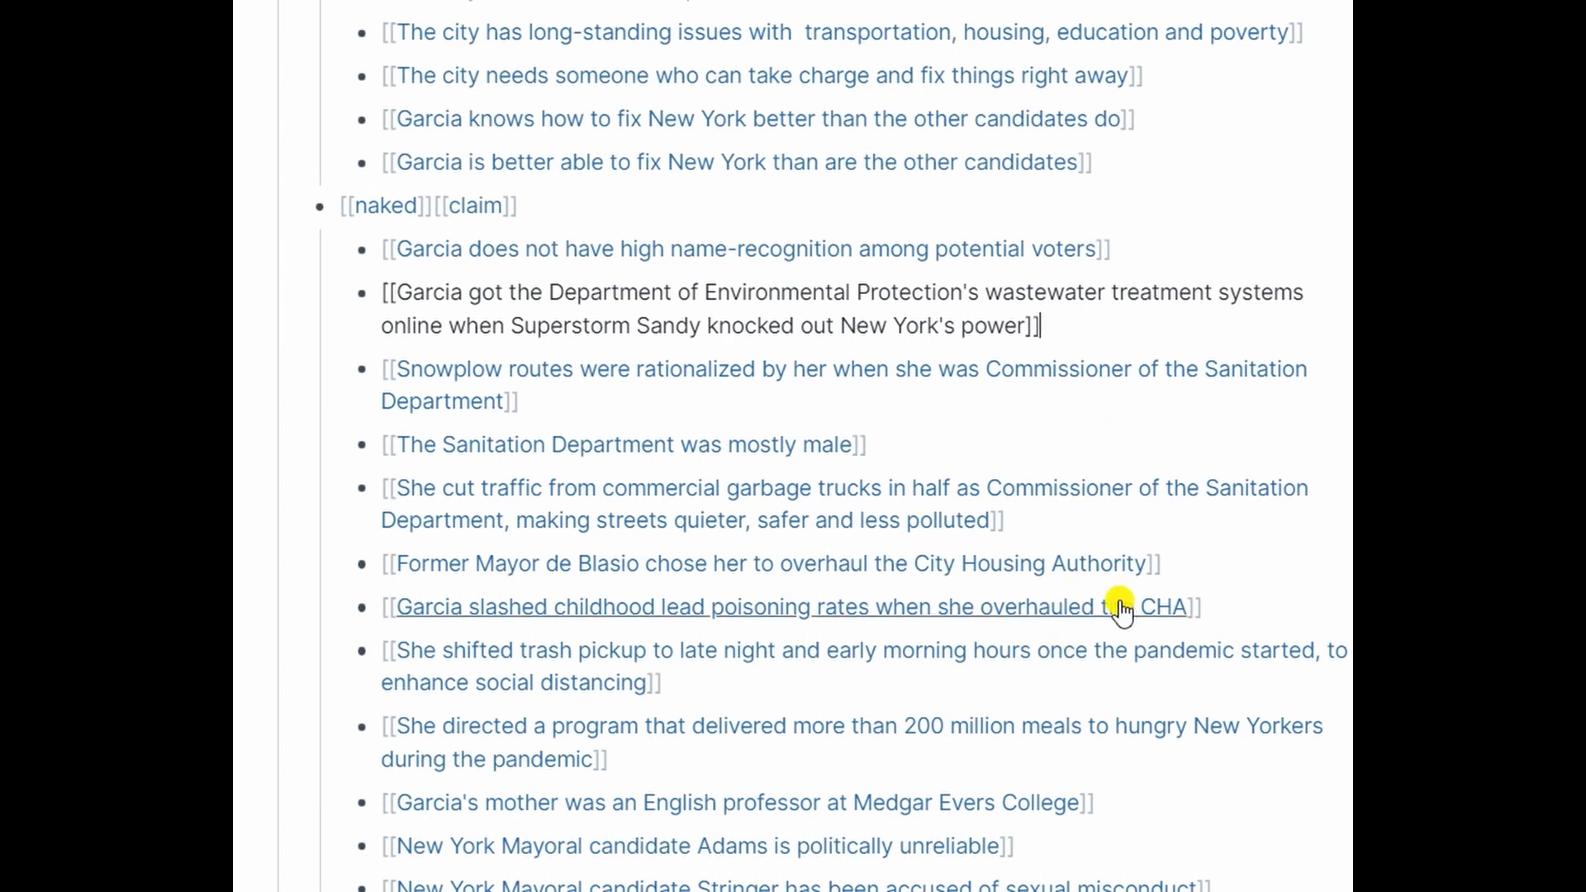
{"action": "left_click", "coordinate": [1125, 158]}
{"action": "key", "text": "Return"}
{"action": "key", "text": "shift+Tab"}
{"action": "type", "text": "[[lumped]][[claim]]"}
{"action": "key", "text": "Return"}
{"action": "key", "text": "Tab"}
Step: Move the eight naked claims about Garcia's accomplishments, from the wastewater treatment systems through the 200 million meals, under the new lumped block
{"action": "left_click_drag", "start_coordinate": [1309, 382], "coordinate": [1308, 462]}
{"action": "key", "text": "shift+Down"}
{"action": "key", "text": "shift+Down"}
{"action": "key", "text": "shift+Down"}
{"action": "key", "text": "shift+Down"}
{"action": "key", "text": "shift+Down"}
{"action": "key", "text": "shift+Down"}
{"action": "key", "text": "ctrl+x"}
{"action": "key", "text": "ctrl+v"}
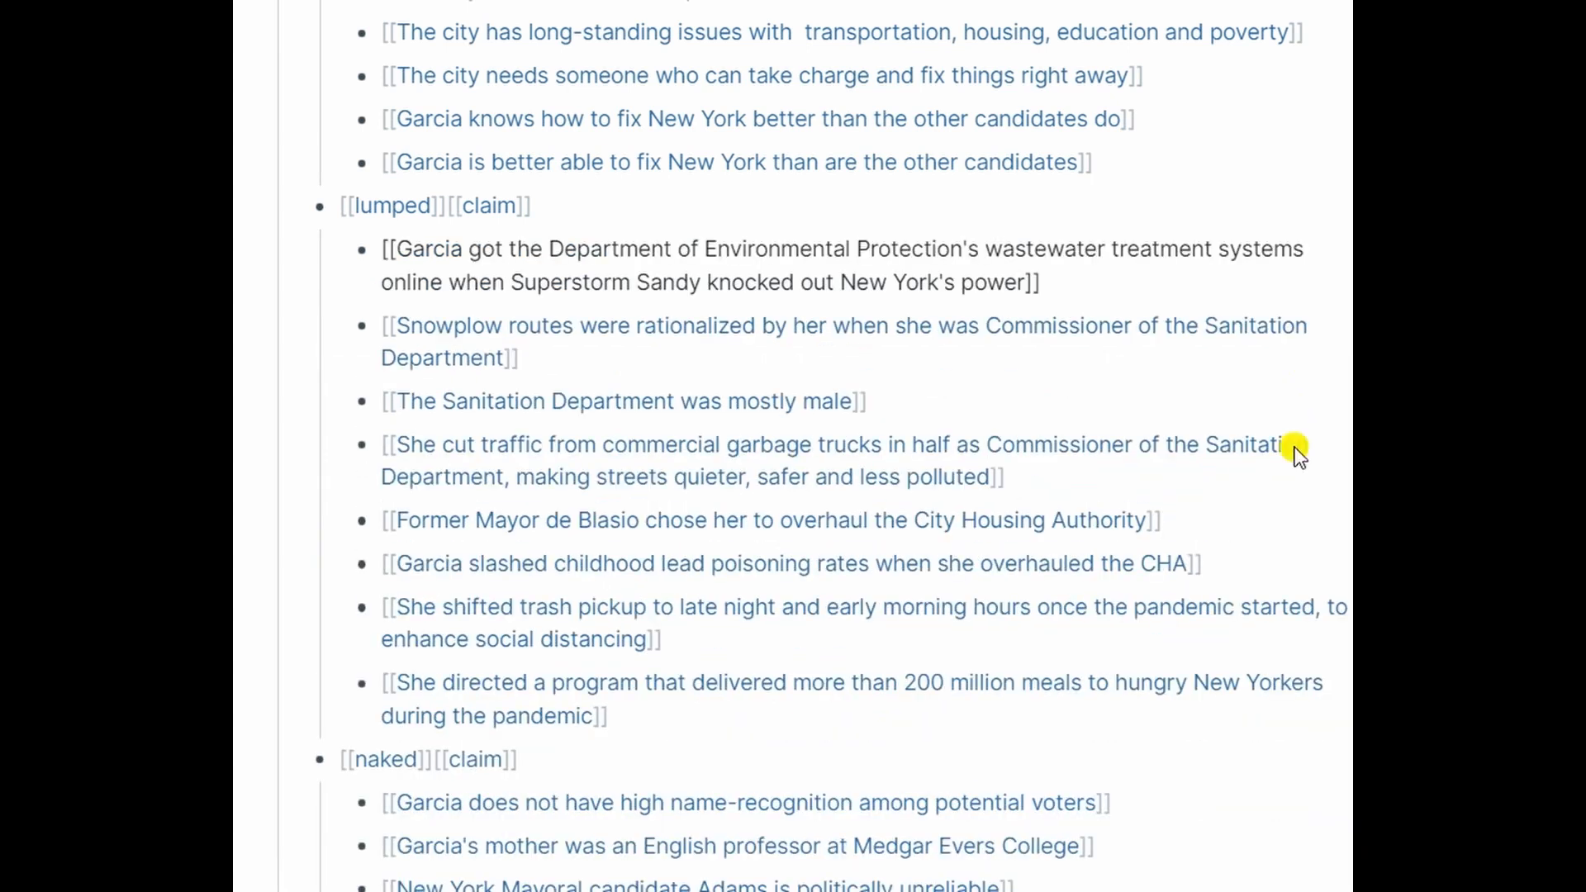
Step: Move the six claims on Stringer through Yang's lack of experience under a new [[lumped]][[claim]] block above the naked claims
{"action": "scroll", "coordinate": [388, 603], "scroll_direction": "down", "scroll_amount": 3}
{"action": "scroll", "coordinate": [318, 549], "scroll_direction": "down", "scroll_amount": 3}
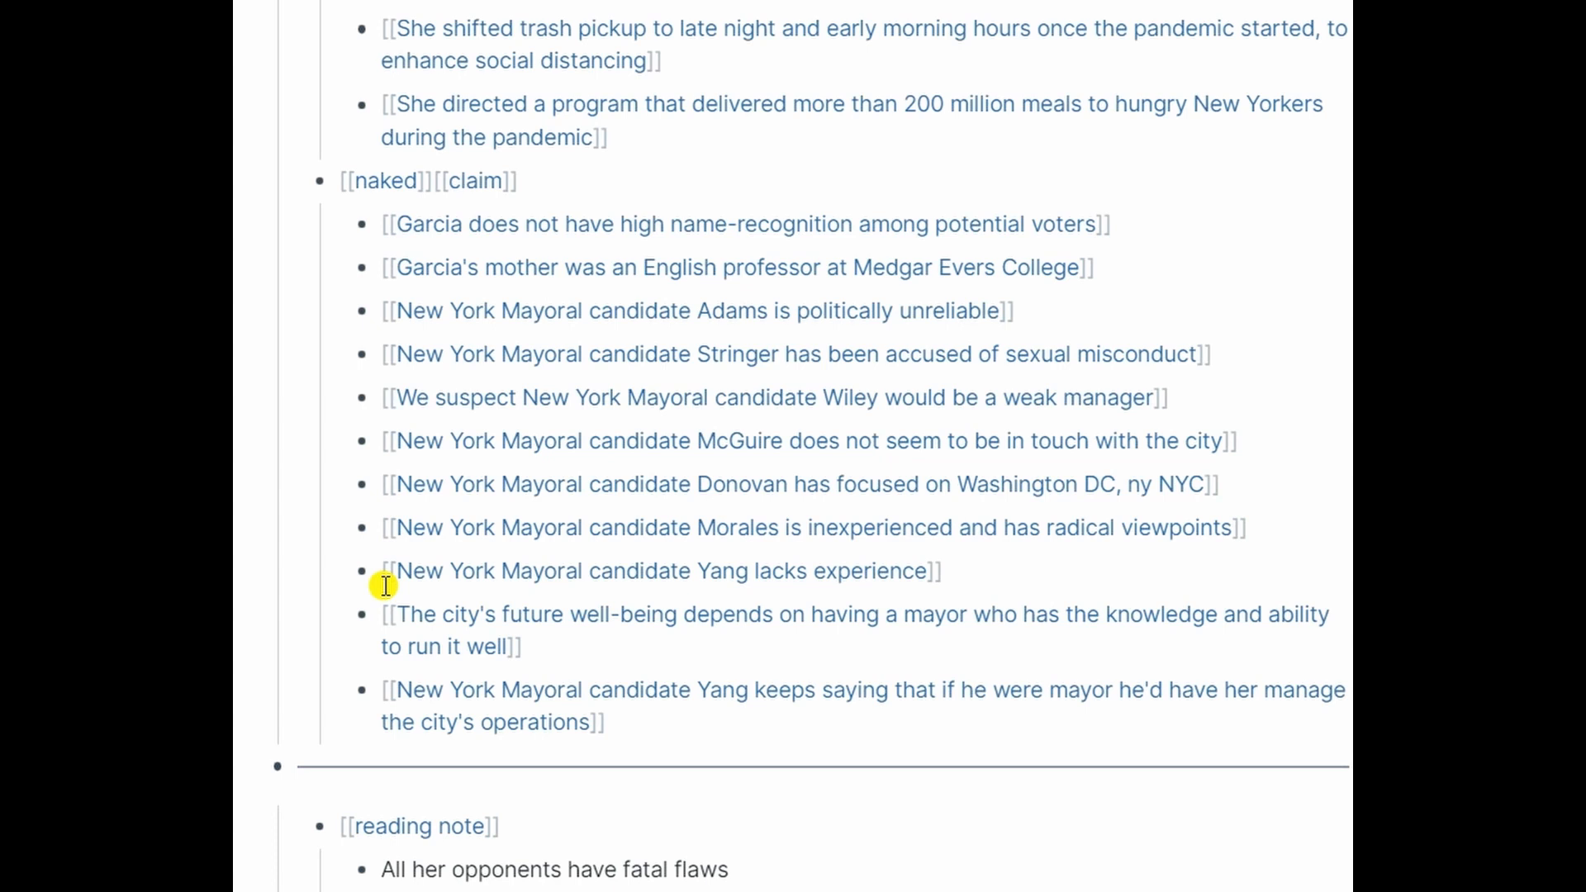
{"action": "left_click_drag", "start_coordinate": [1130, 309], "coordinate": [1018, 564]}
{"action": "key", "text": "ctrl+x"}
{"action": "left_click", "coordinate": [736, 146]}
{"action": "key", "text": "Return"}
{"action": "key", "text": "shift+Tab"}
{"action": "type", "text": "[[lu"}
{"action": "key", "text": "Return"}
{"action": "type", "text": "[[claim]]"}
{"action": "key", "text": "Return"}
{"action": "key", "text": "Tab"}
{"action": "key", "text": "ctrl+v"}
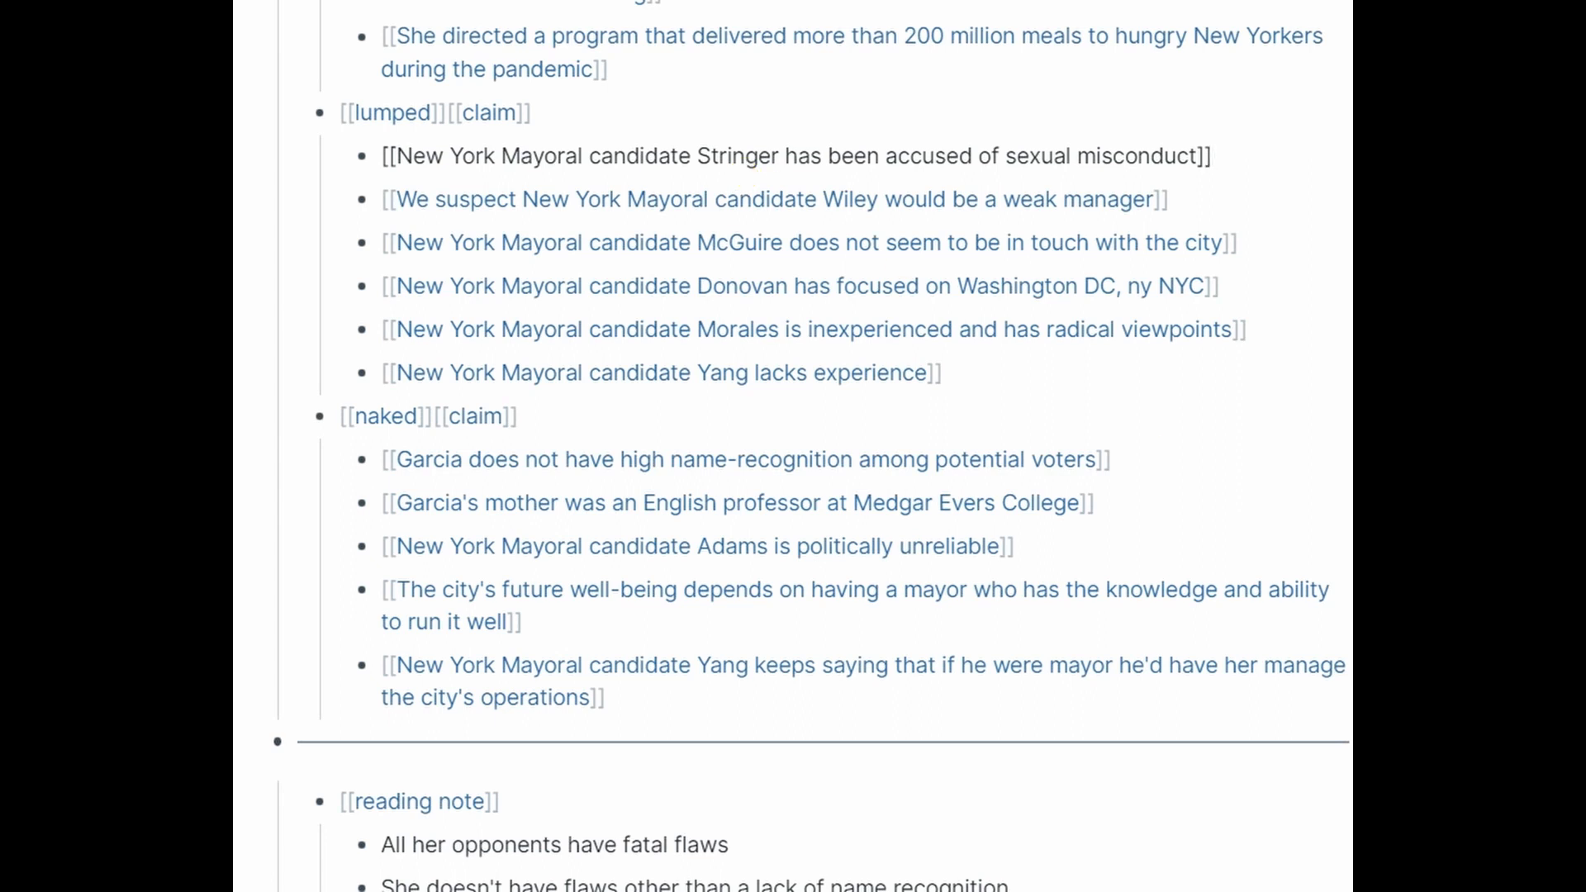
Step: Move the claims about the city's future well-being and Yang having her manage operations from the naked claims into the first lumped group
{"action": "left_click_drag", "start_coordinate": [620, 631], "coordinate": [365, 603]}
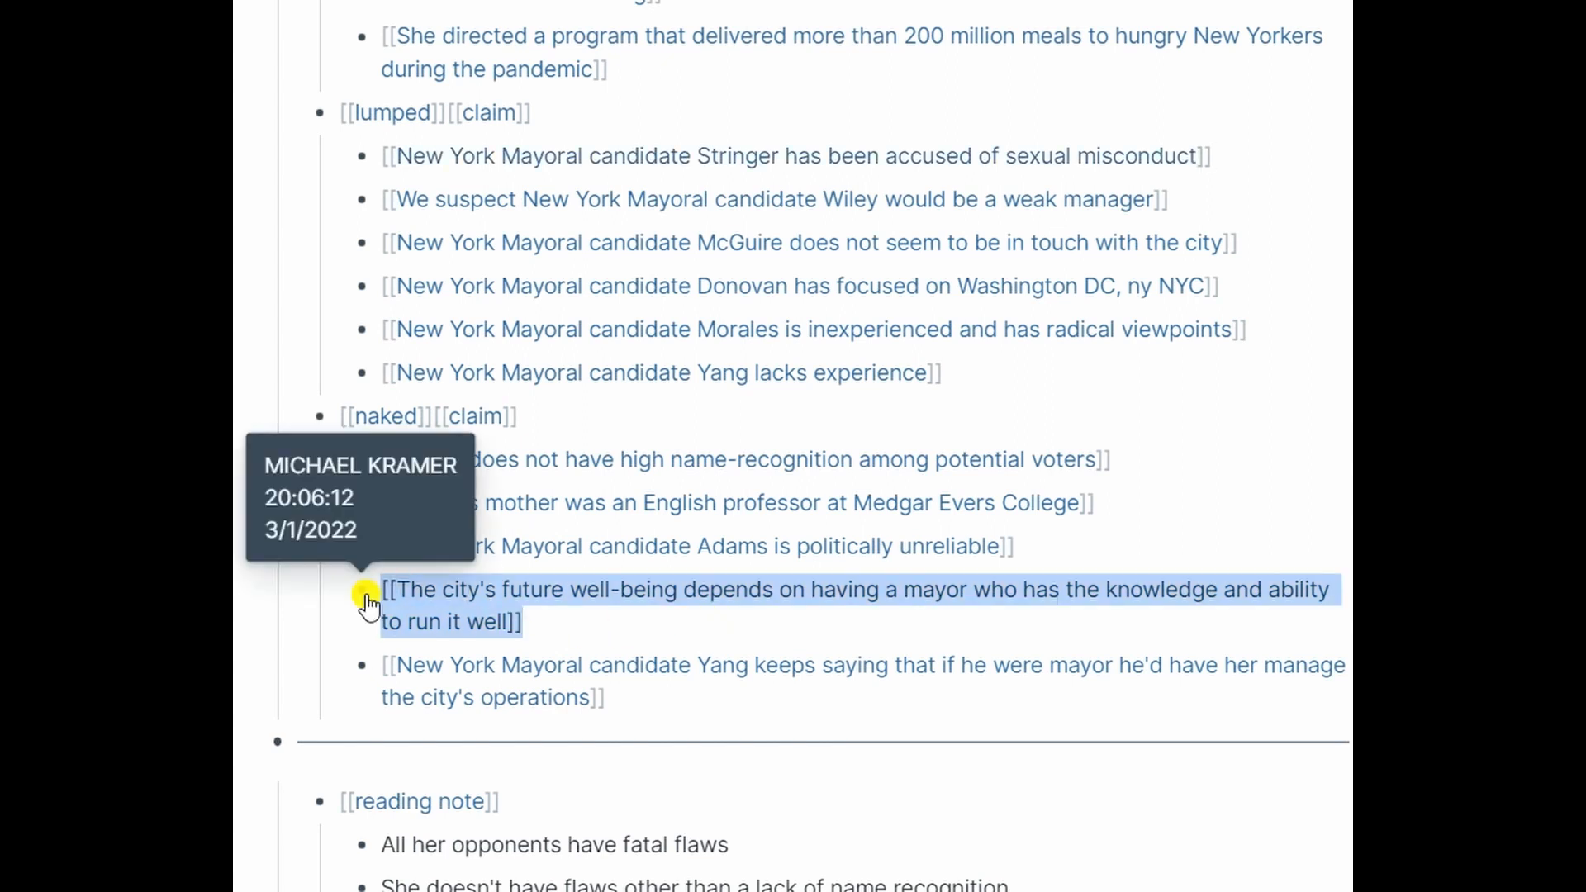
{"action": "key", "text": "ctrl+x"}
{"action": "scroll", "coordinate": [632, 457], "scroll_direction": "down", "scroll_amount": 3}
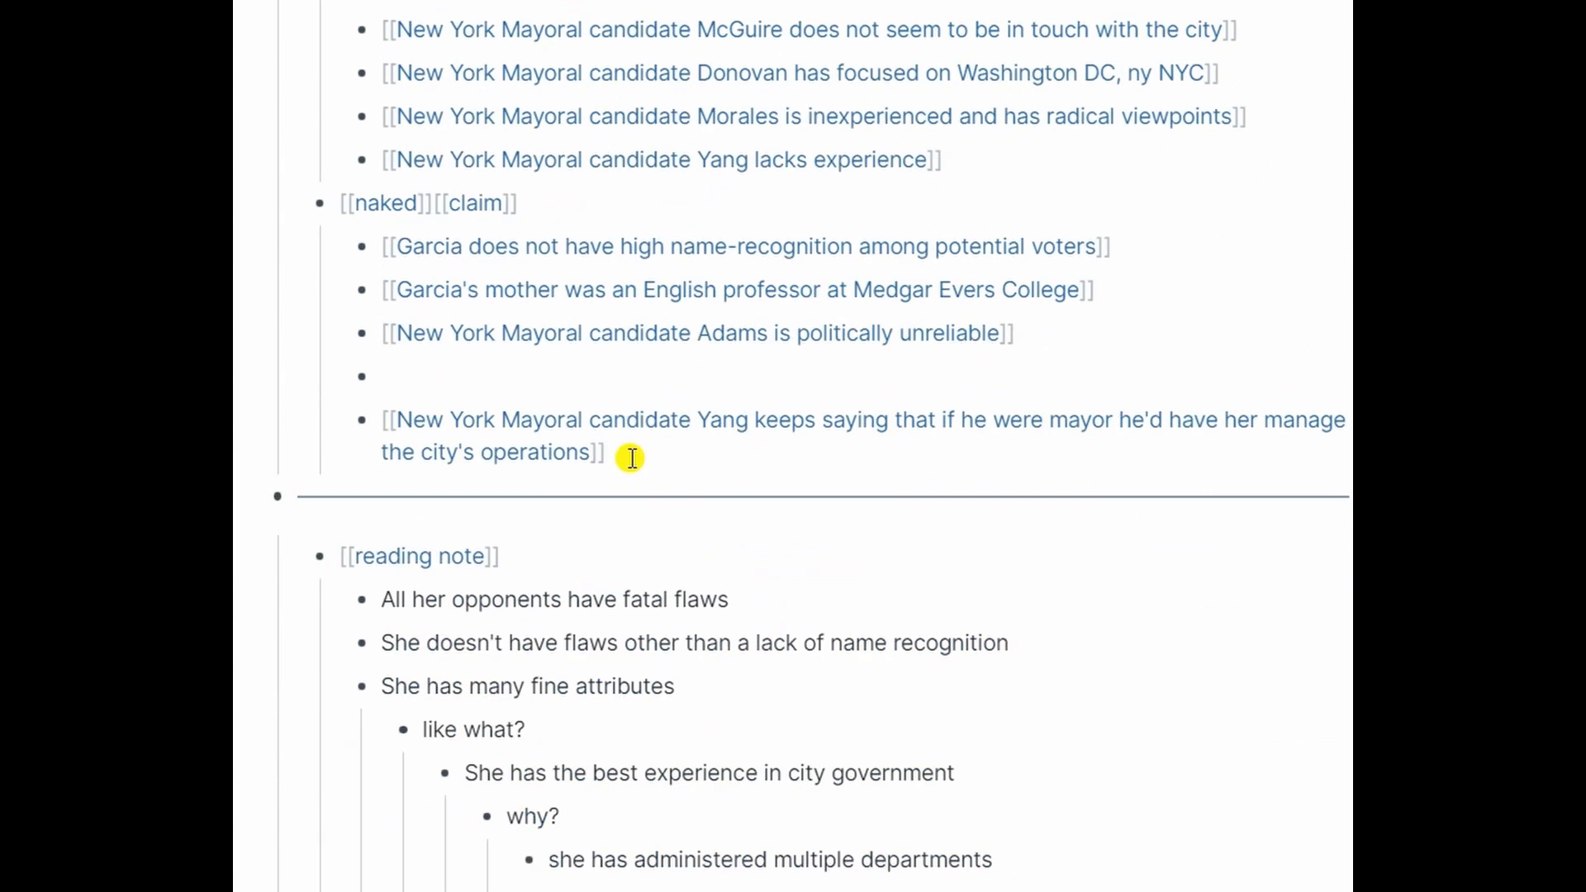
{"action": "left_click_drag", "start_coordinate": [632, 456], "coordinate": [385, 427]}
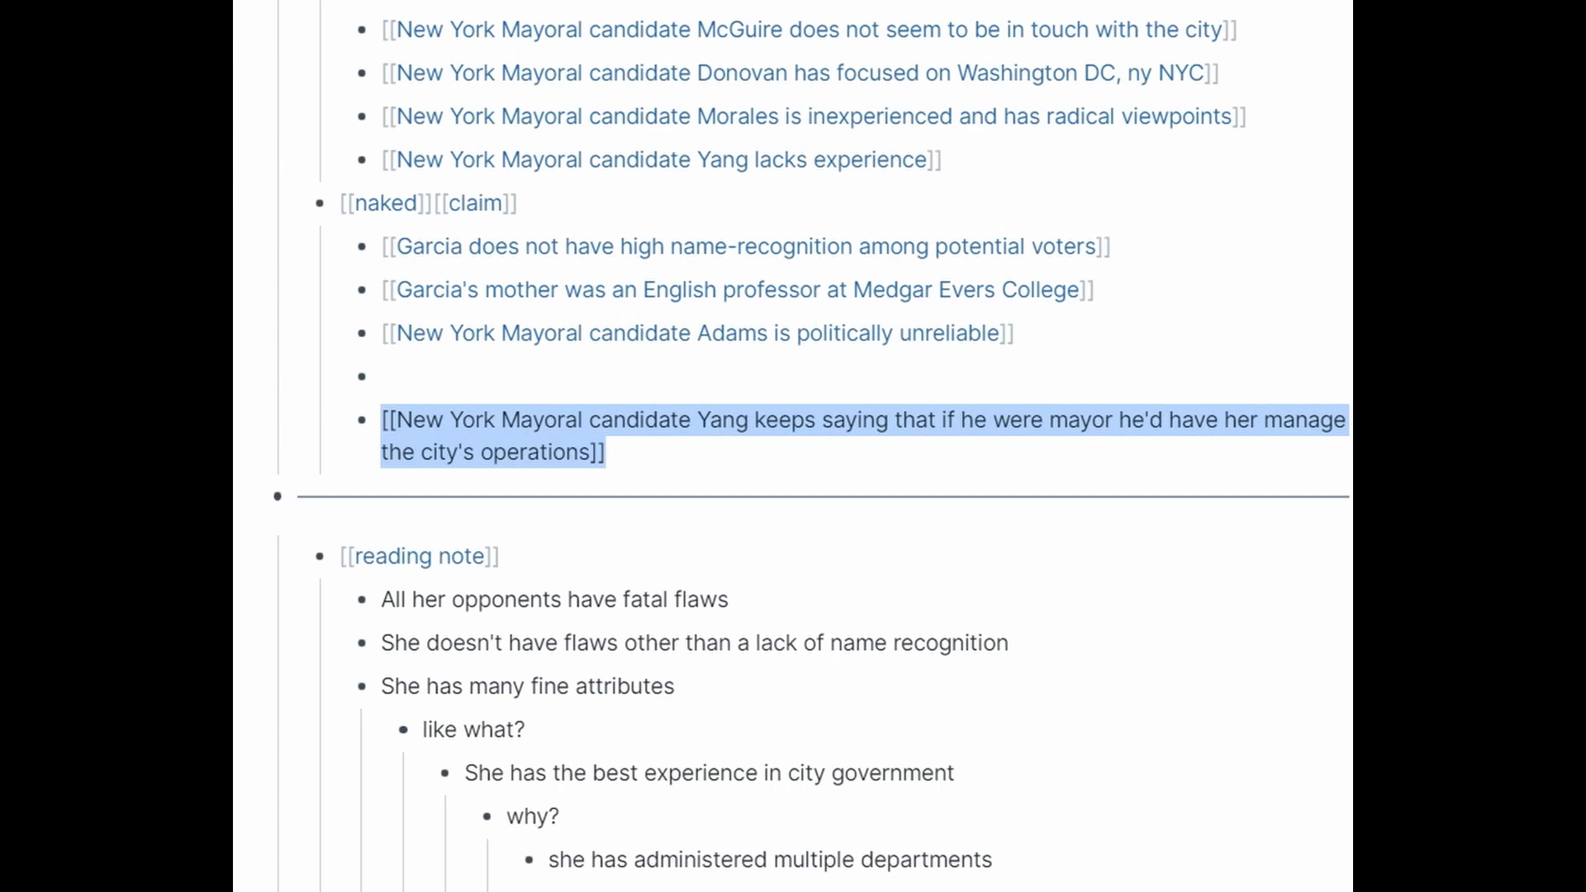
{"action": "key", "text": "ctrl+x"}
{"action": "key", "text": "ctrl+v"}
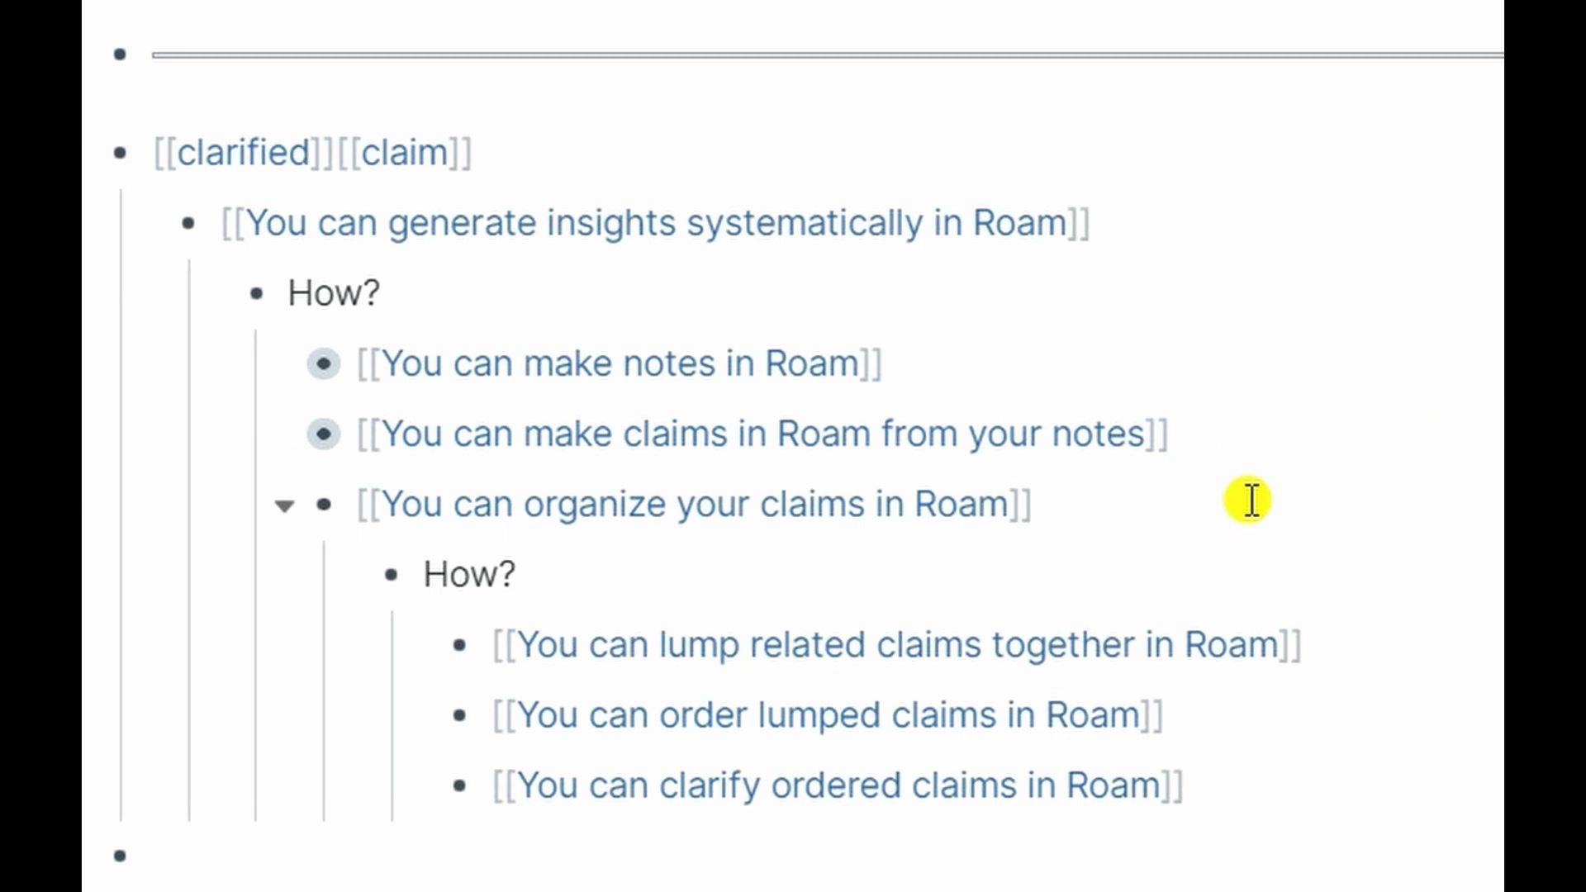
{"action": "left_click", "coordinate": [1369, 639]}
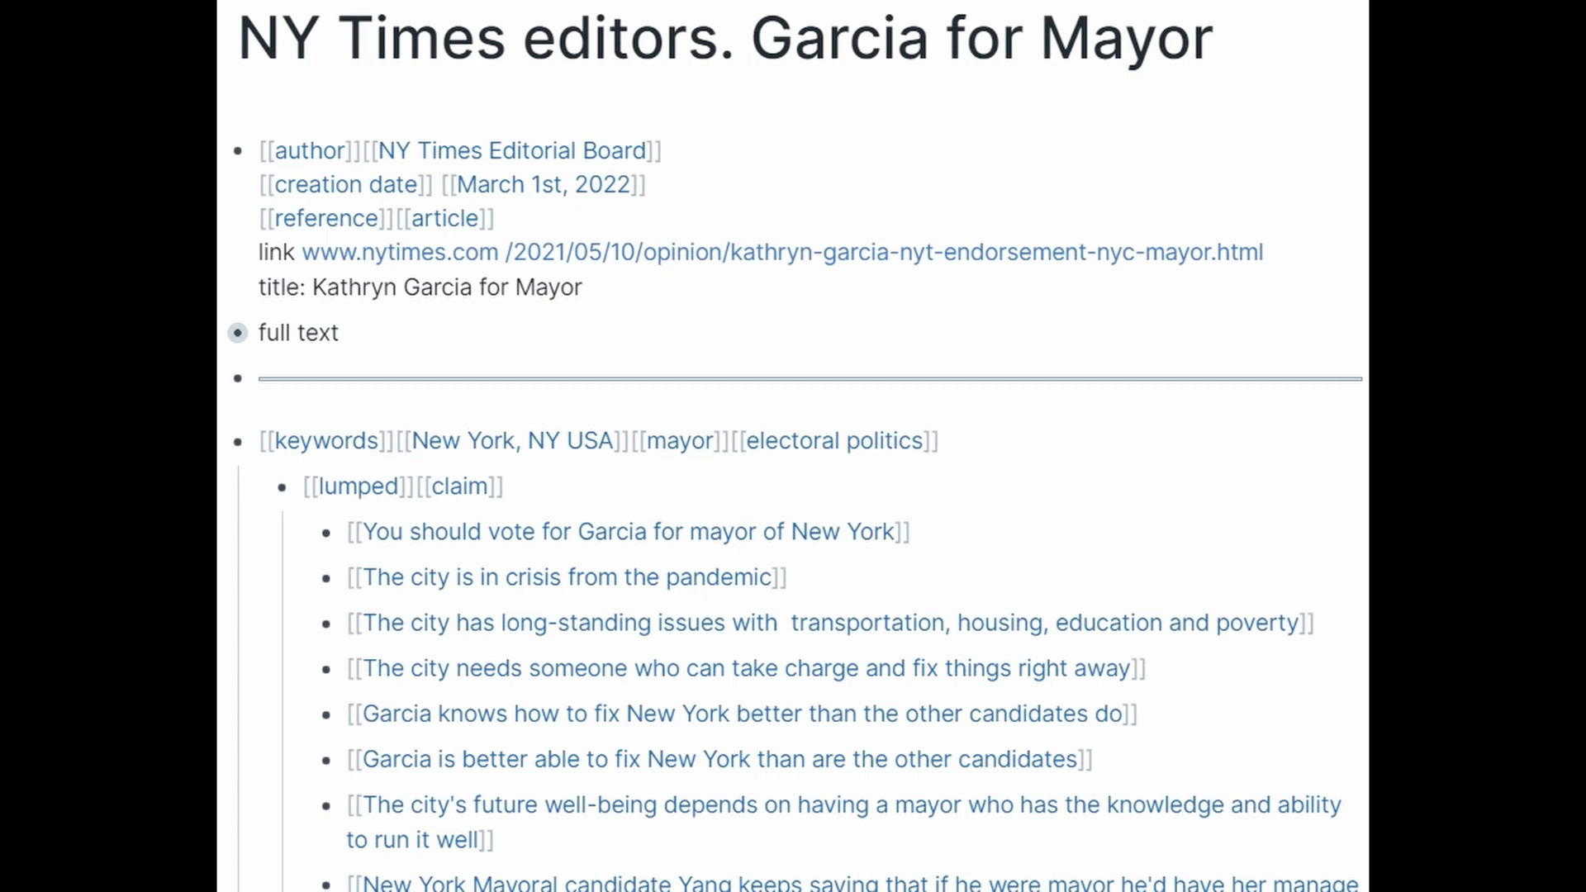
Step: Copy the eight claims about Garcia's accomplishments from the second [[lumped]][[claim]] group
{"action": "scroll", "coordinate": [241, 597], "scroll_direction": "down", "scroll_amount": 7}
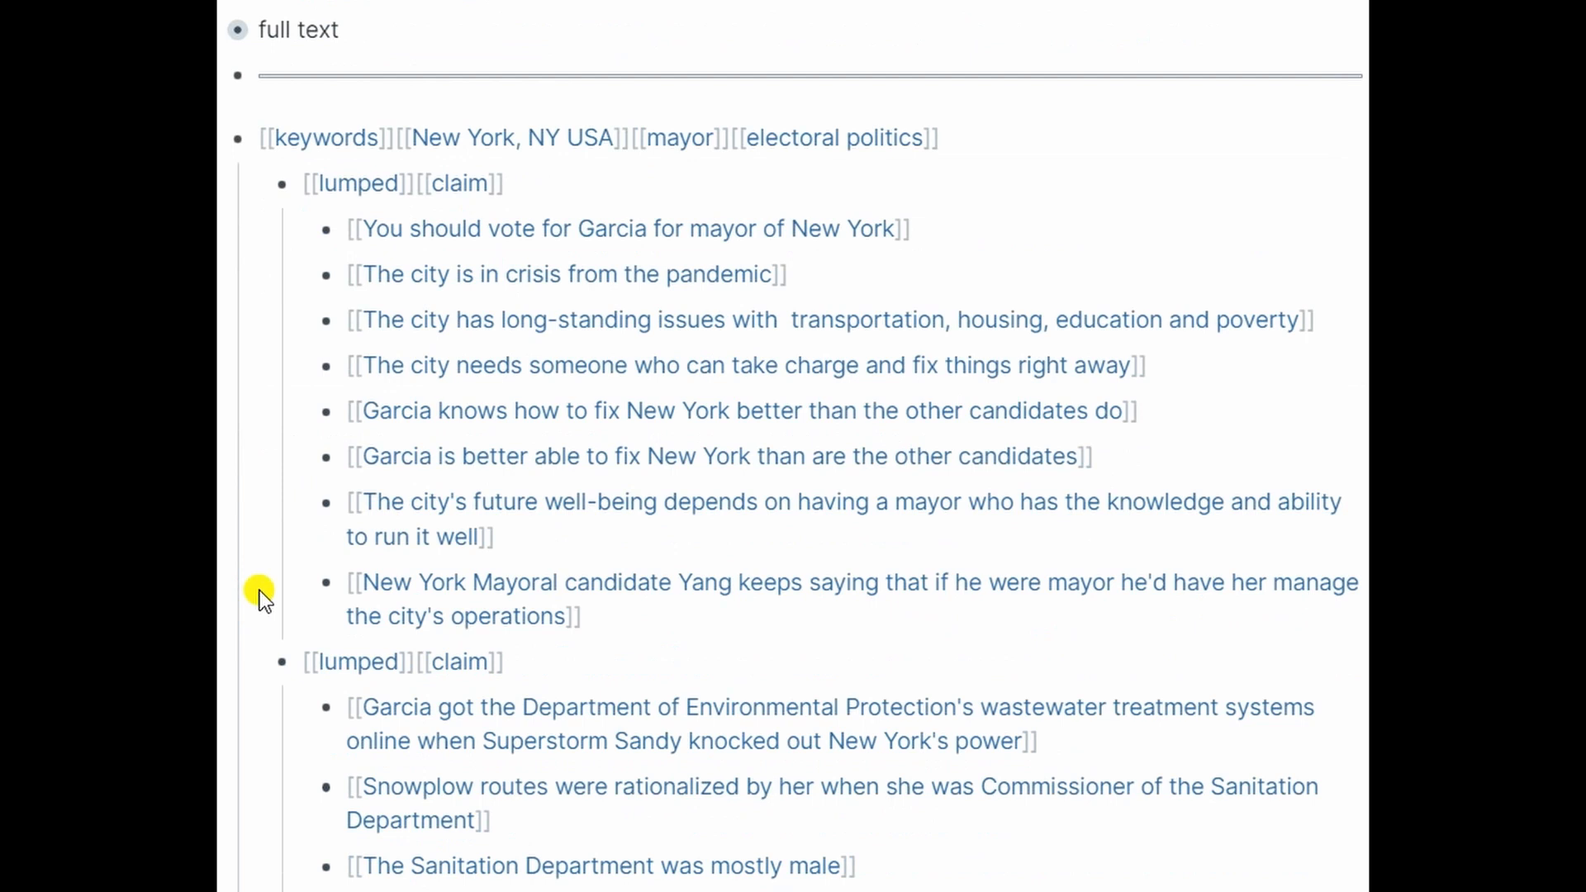
{"action": "scroll", "coordinate": [259, 589], "scroll_direction": "down", "scroll_amount": 7}
{"action": "scroll", "coordinate": [259, 588], "scroll_direction": "up", "scroll_amount": 7}
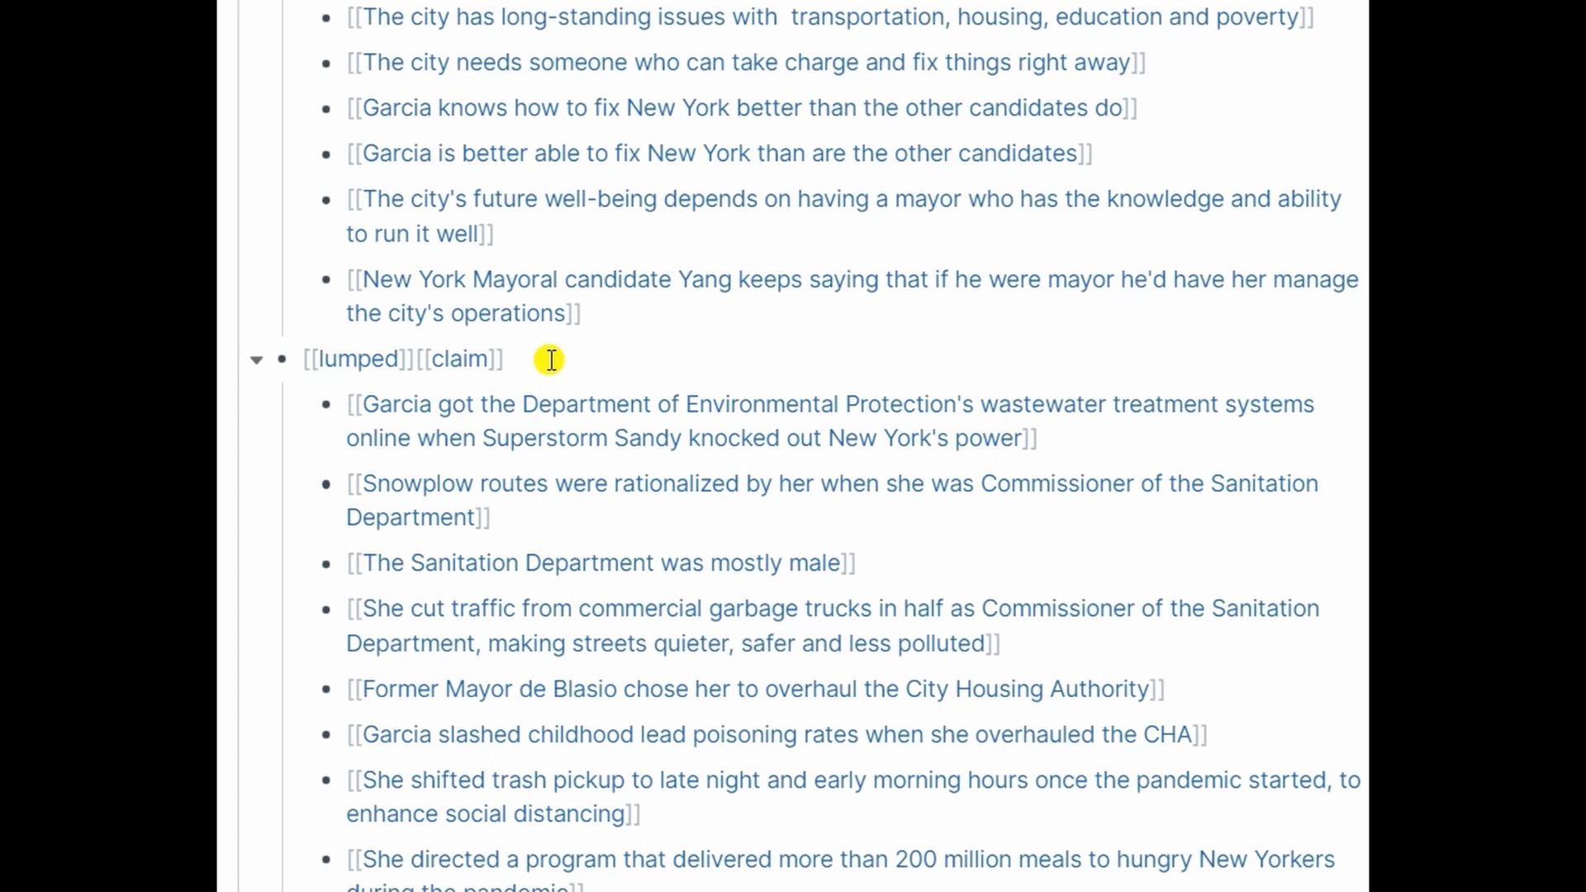
{"action": "left_click", "coordinate": [585, 369]}
{"action": "key", "text": "Down"}
{"action": "key", "text": "shift+Down"}
{"action": "key", "text": "shift+Down"}
{"action": "key", "text": "shift+Down"}
{"action": "scroll", "coordinate": [549, 412], "scroll_direction": "up", "scroll_amount": 7}
Step: Add an [[ordered]][[claim]] block directly under the [[keywords]] line and paste the Garcia accomplishment claims beneath it
{"action": "left_click", "coordinate": [981, 441]}
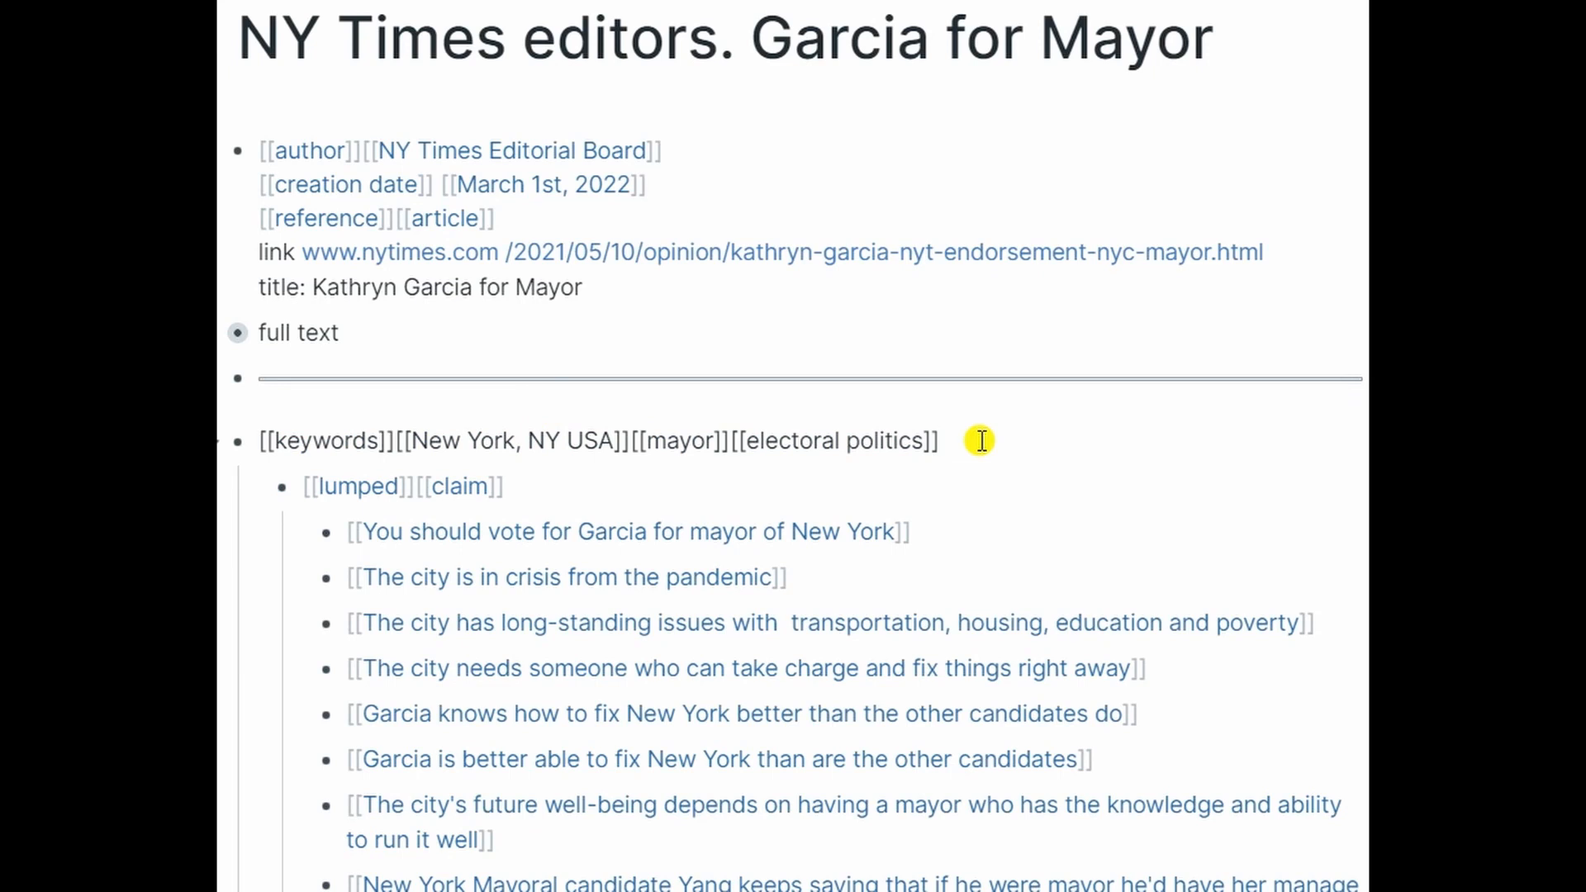
{"action": "key", "text": "Return"}
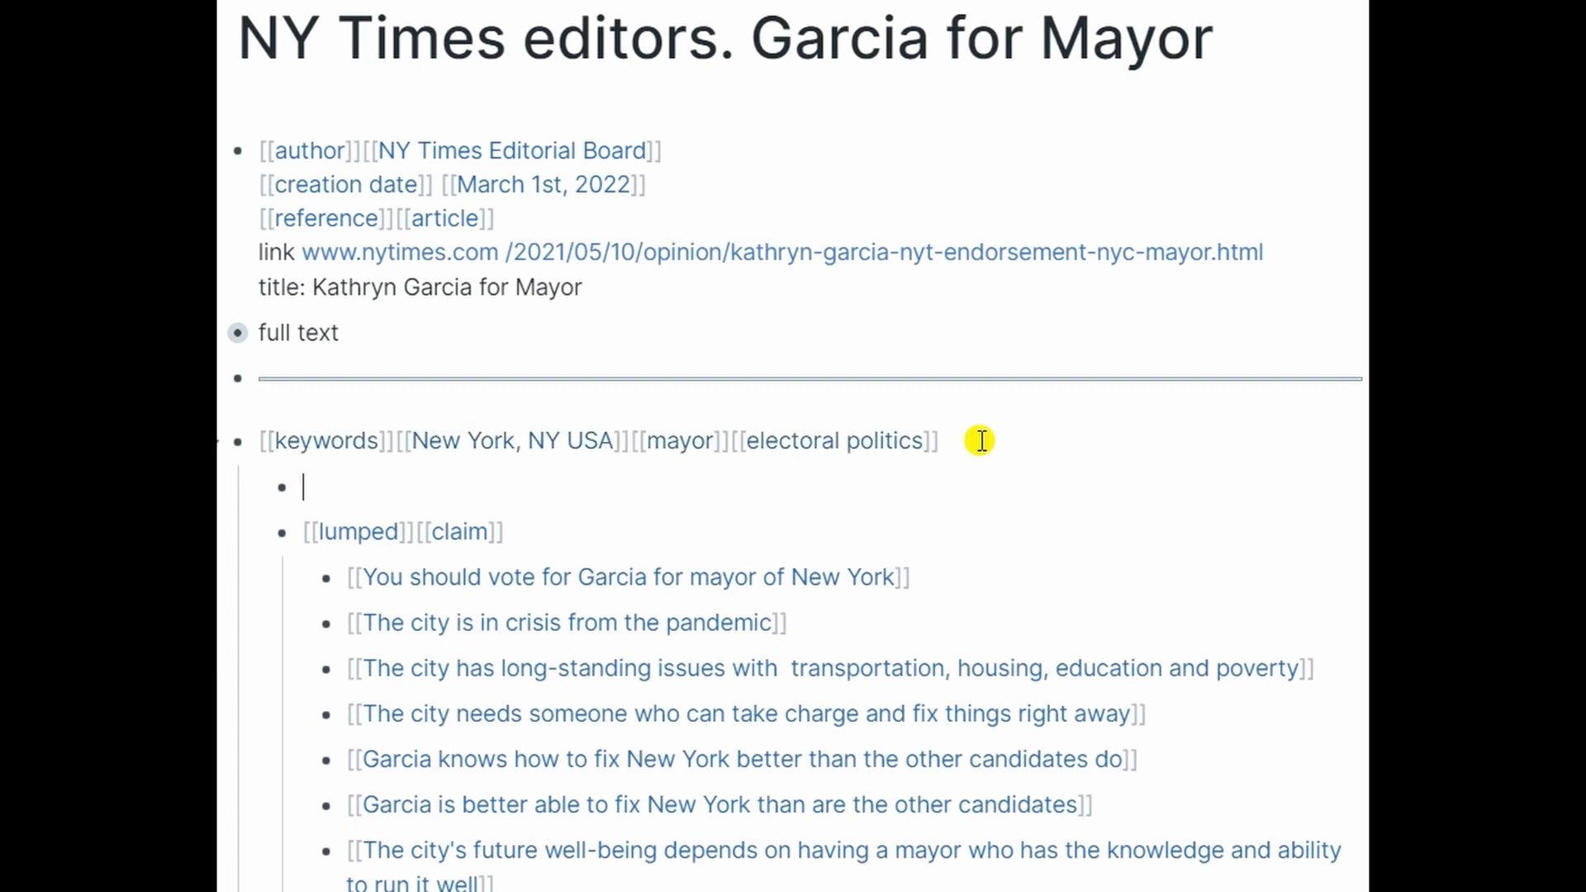
{"action": "type", "text": "[[ord"}
{"action": "key", "text": "Return"}
{"action": "type", "text": "[[claim]]"}
{"action": "key", "text": "Return"}
{"action": "key", "text": "Tab"}
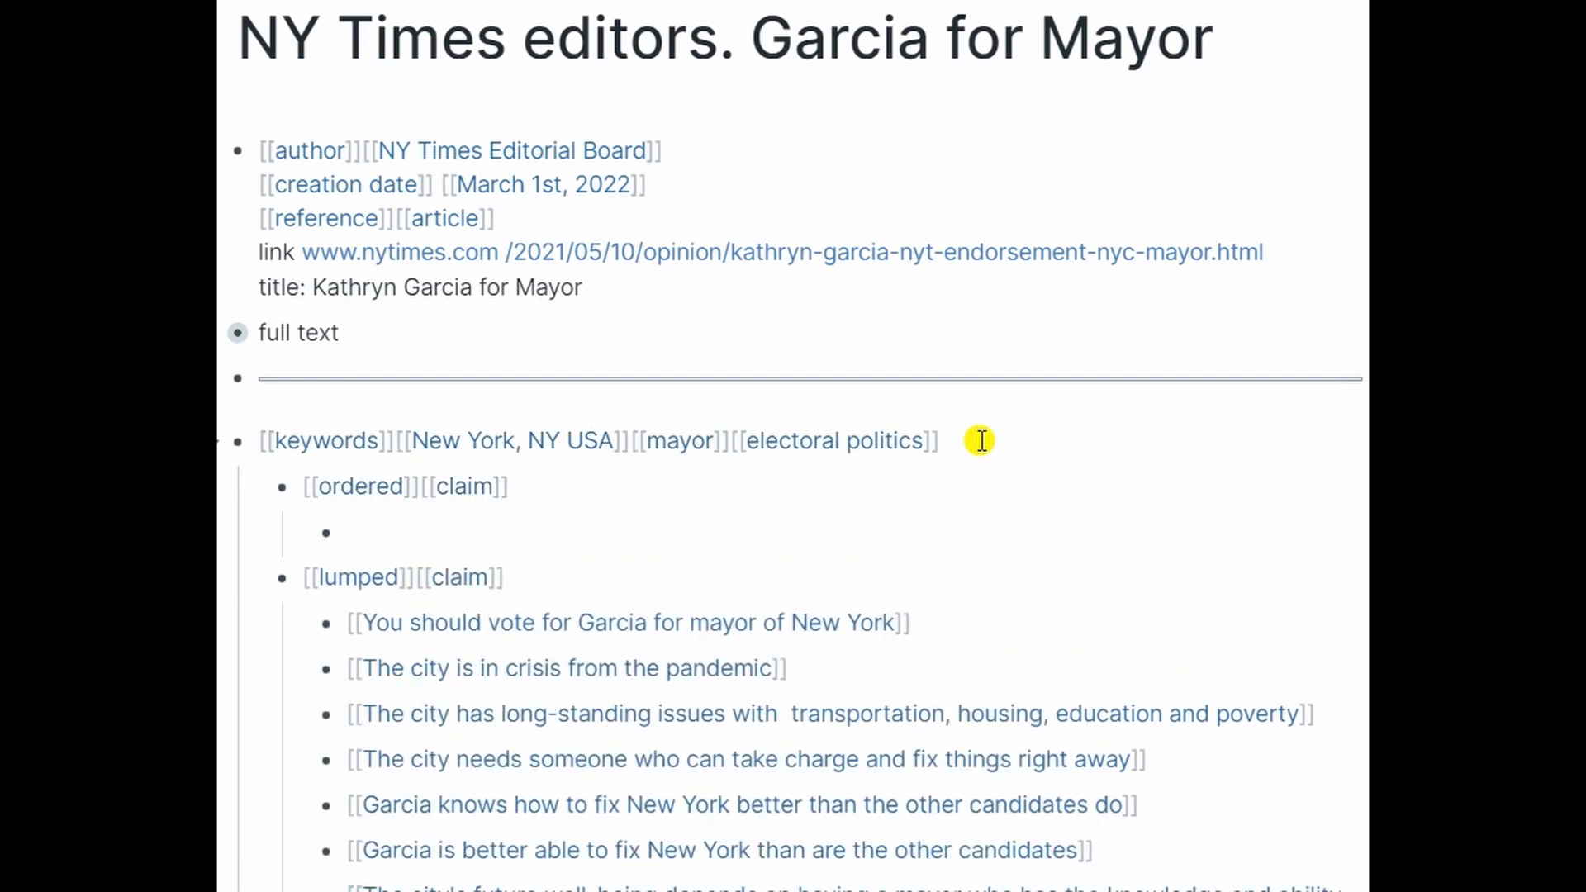
{"action": "key", "text": "ctrl+v"}
{"action": "scroll", "coordinate": [879, 438], "scroll_direction": "down", "scroll_amount": 3}
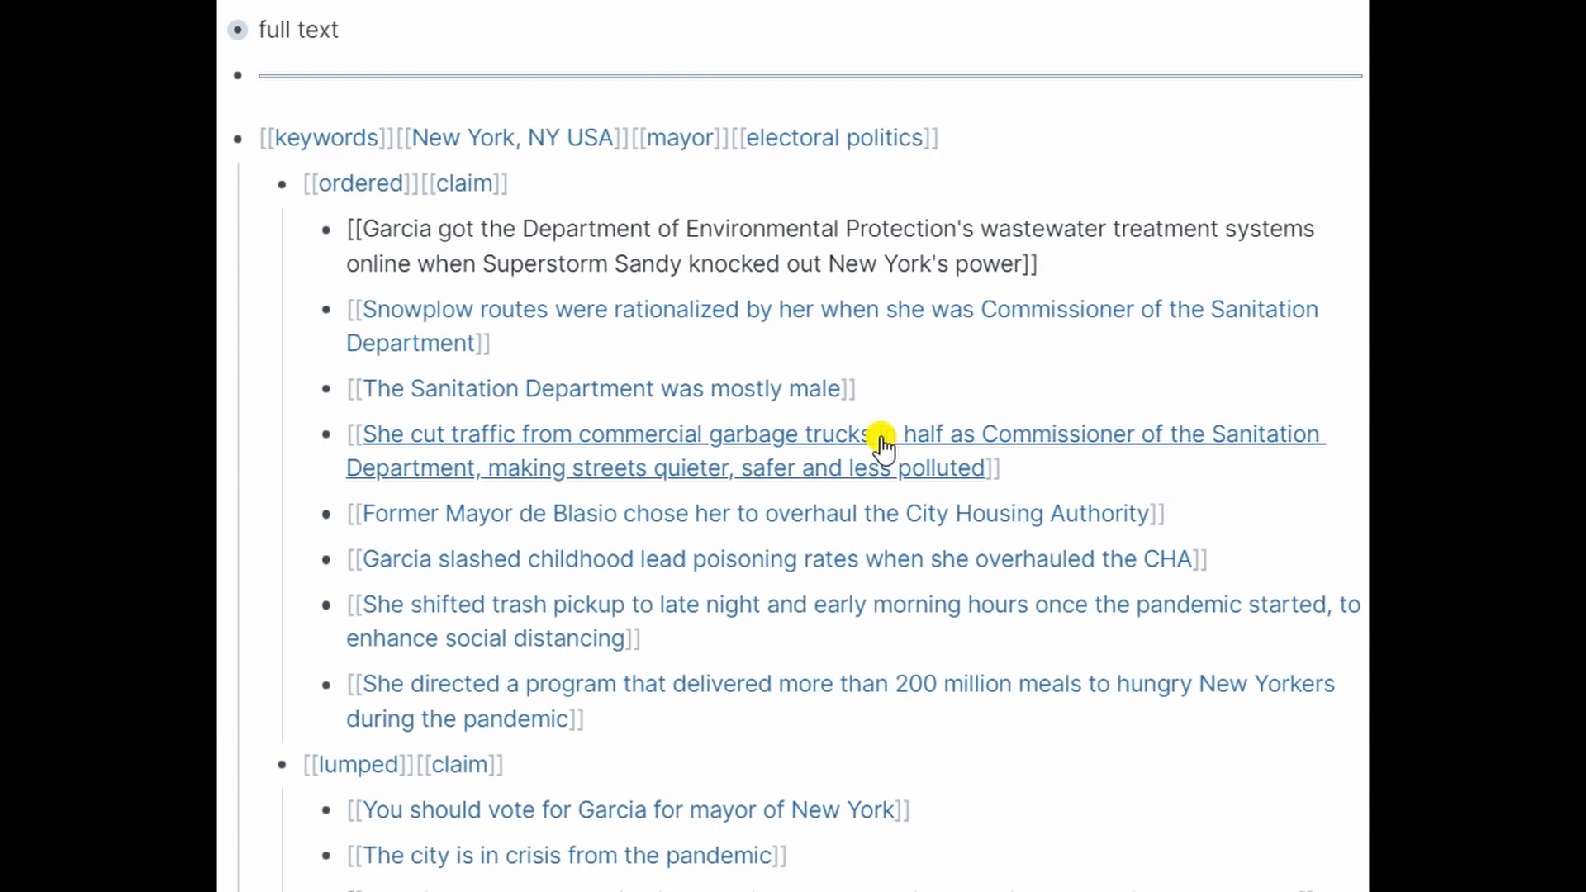
Step: Remove the claim "The Sanitation Department was mostly male" and its bullet from the ordered claims
{"action": "left_click", "coordinate": [971, 127]}
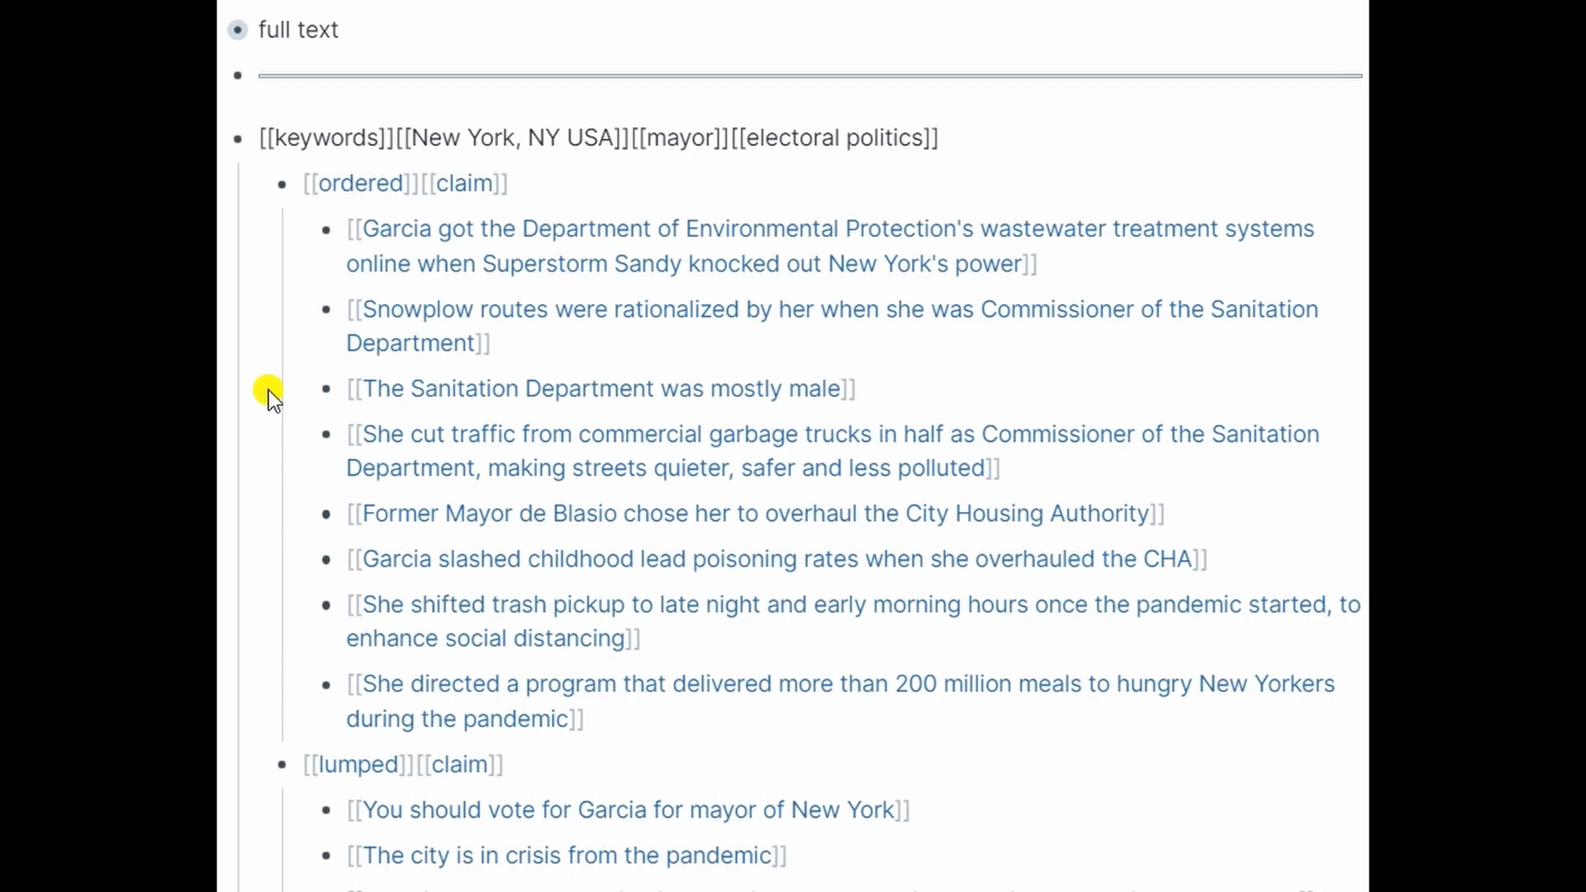
{"action": "left_click", "coordinate": [881, 391]}
{"action": "key", "text": "shift+Home"}
{"action": "key", "text": "ctrl+x"}
{"action": "key", "text": "BackSpace"}
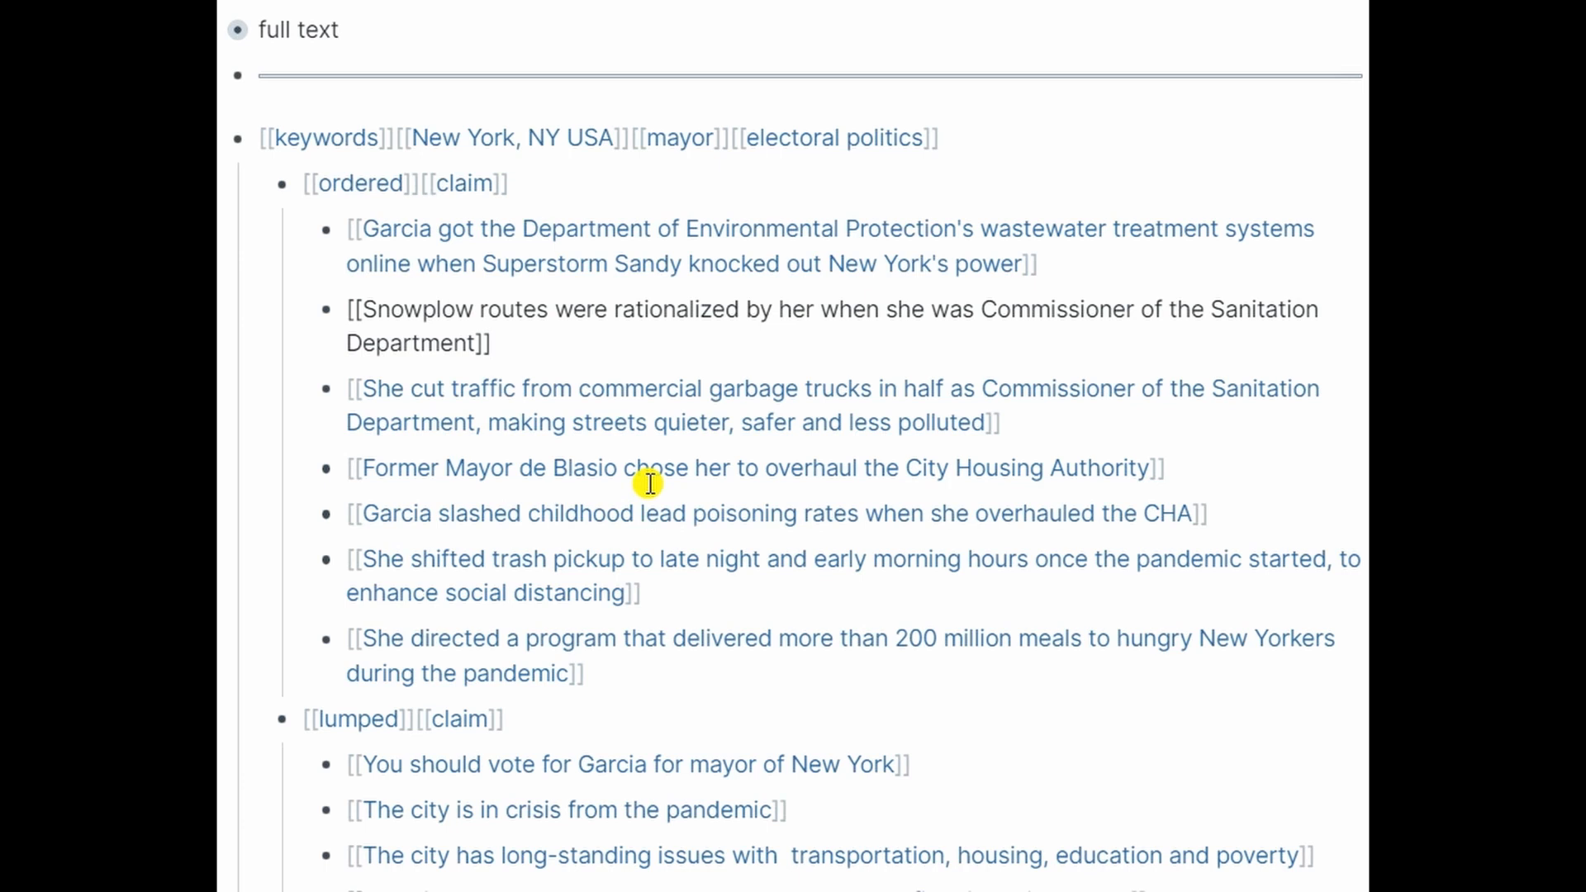
Step: Delete the claim "Former Mayor de Blasio chose her to overhaul the City Housing Authority" from the ordered claims
{"action": "left_click", "coordinate": [1235, 463]}
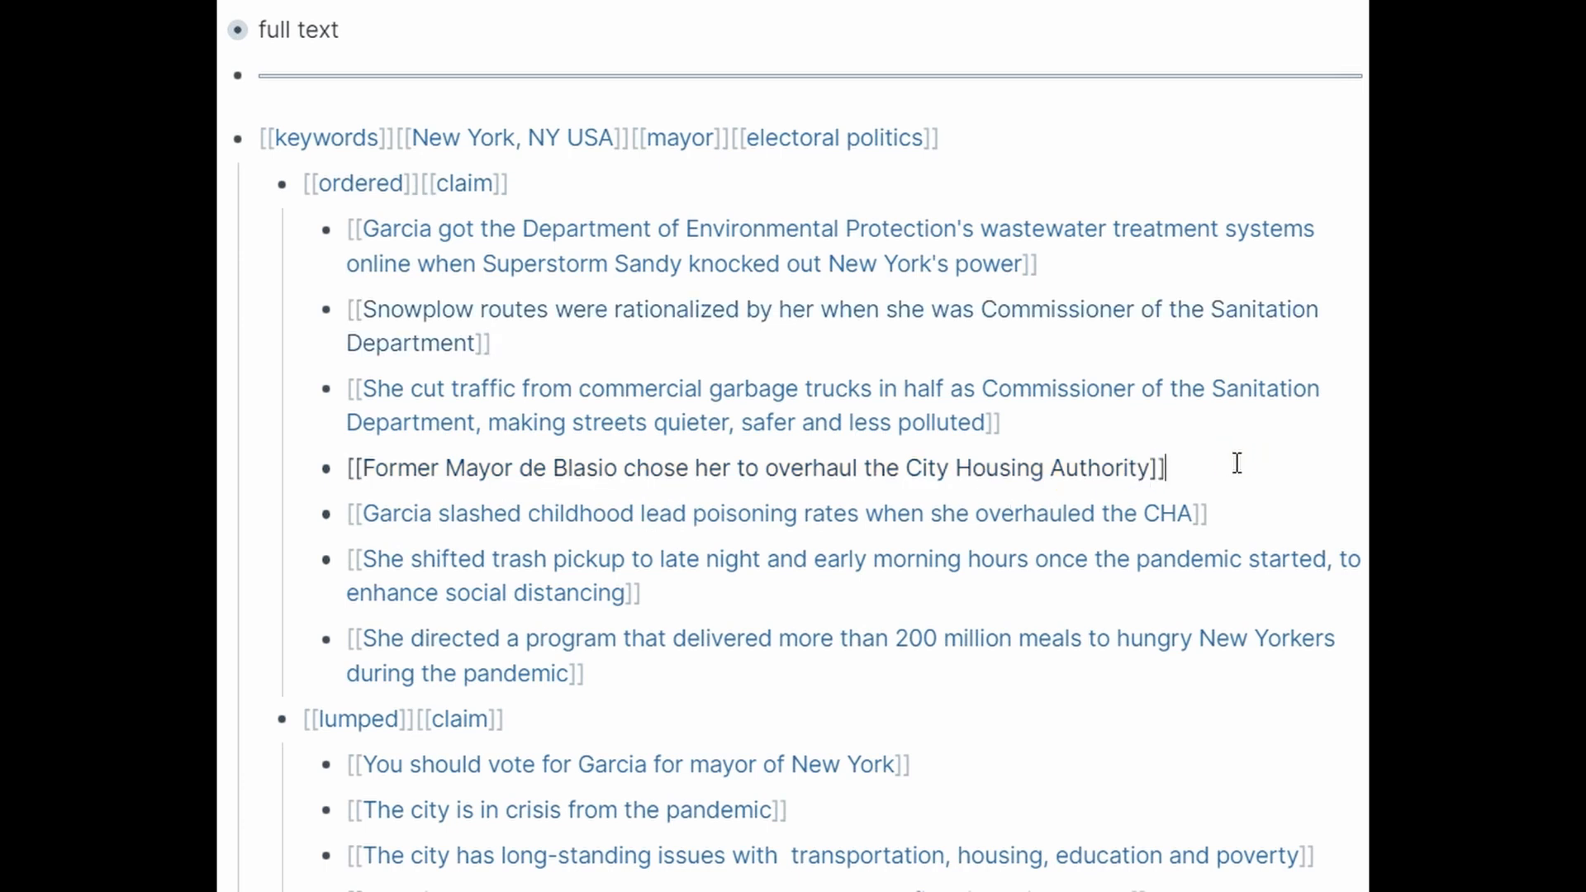
{"action": "triple_click", "coordinate": [1237, 463]}
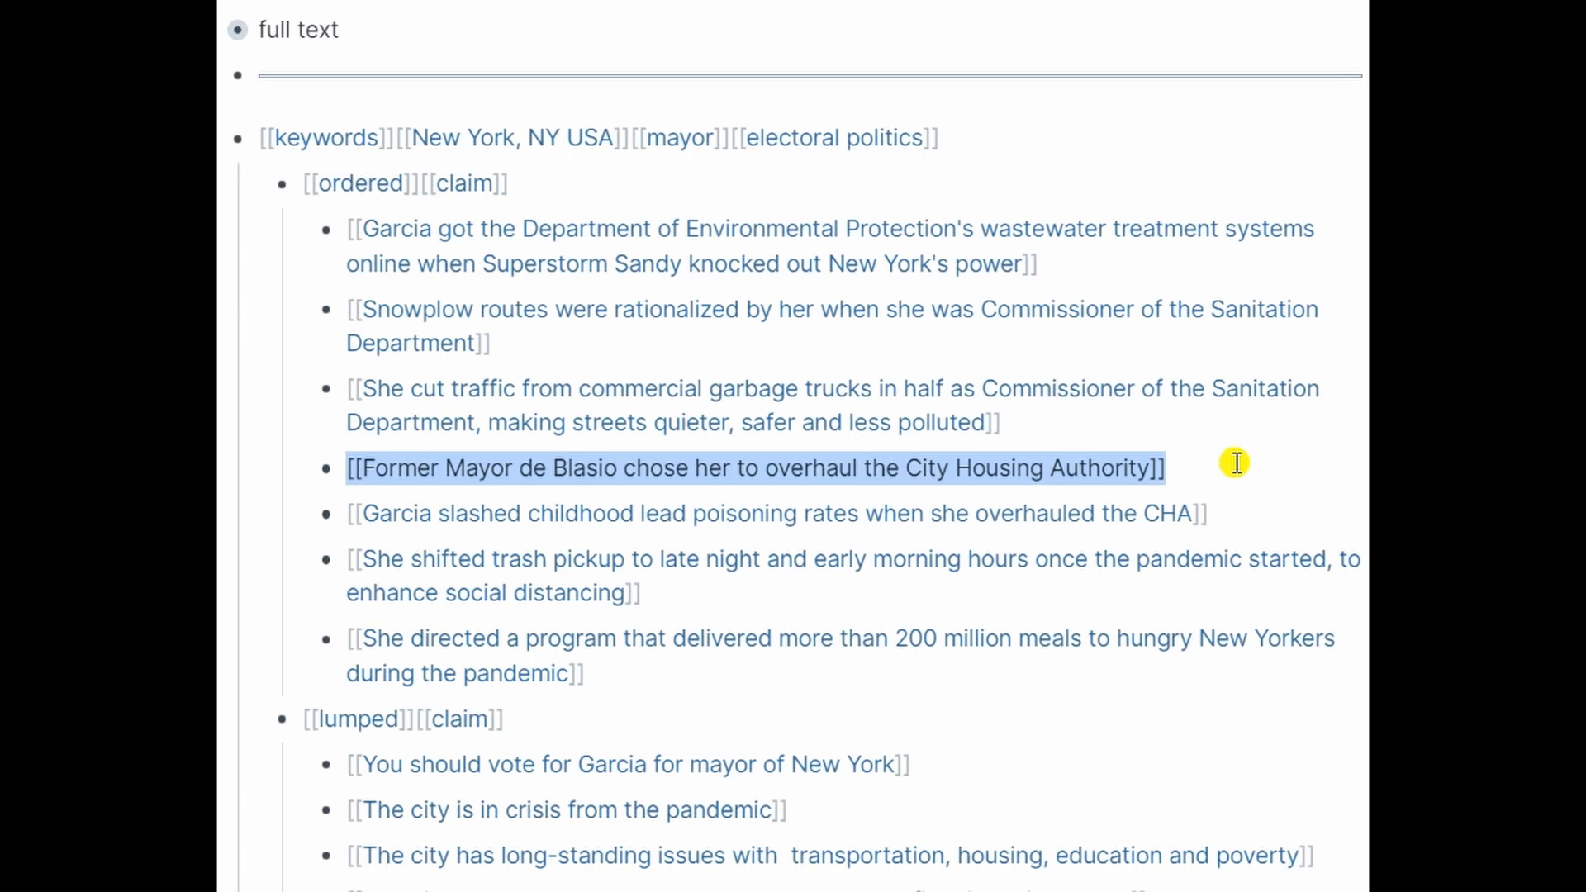
{"action": "key", "text": "BackSpace"}
{"action": "key", "text": "BackSpace"}
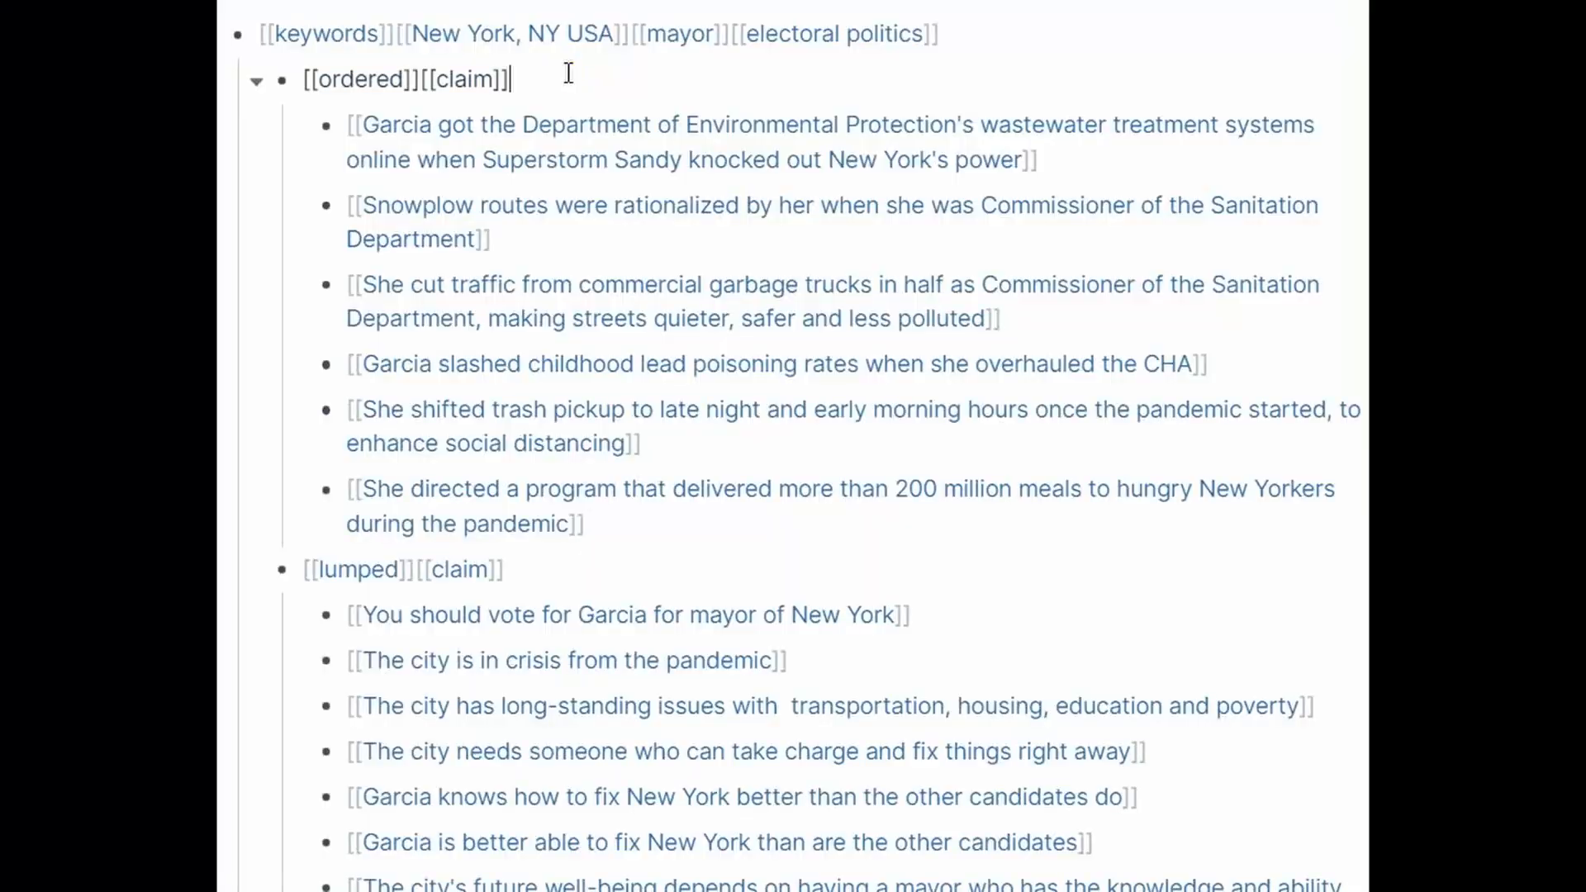
Step: Add the linked claim "Garcia is very well-qualified to deal with New York's current crisis" as the first item under [[ordered]][[claim]]
{"action": "left_click", "coordinate": [567, 73]}
{"action": "key", "text": "Return"}
{"action": "type", "text": "[[Garcia is very well-qualified to deal with New"}
{"action": "type", "text": " York's current crisis"}
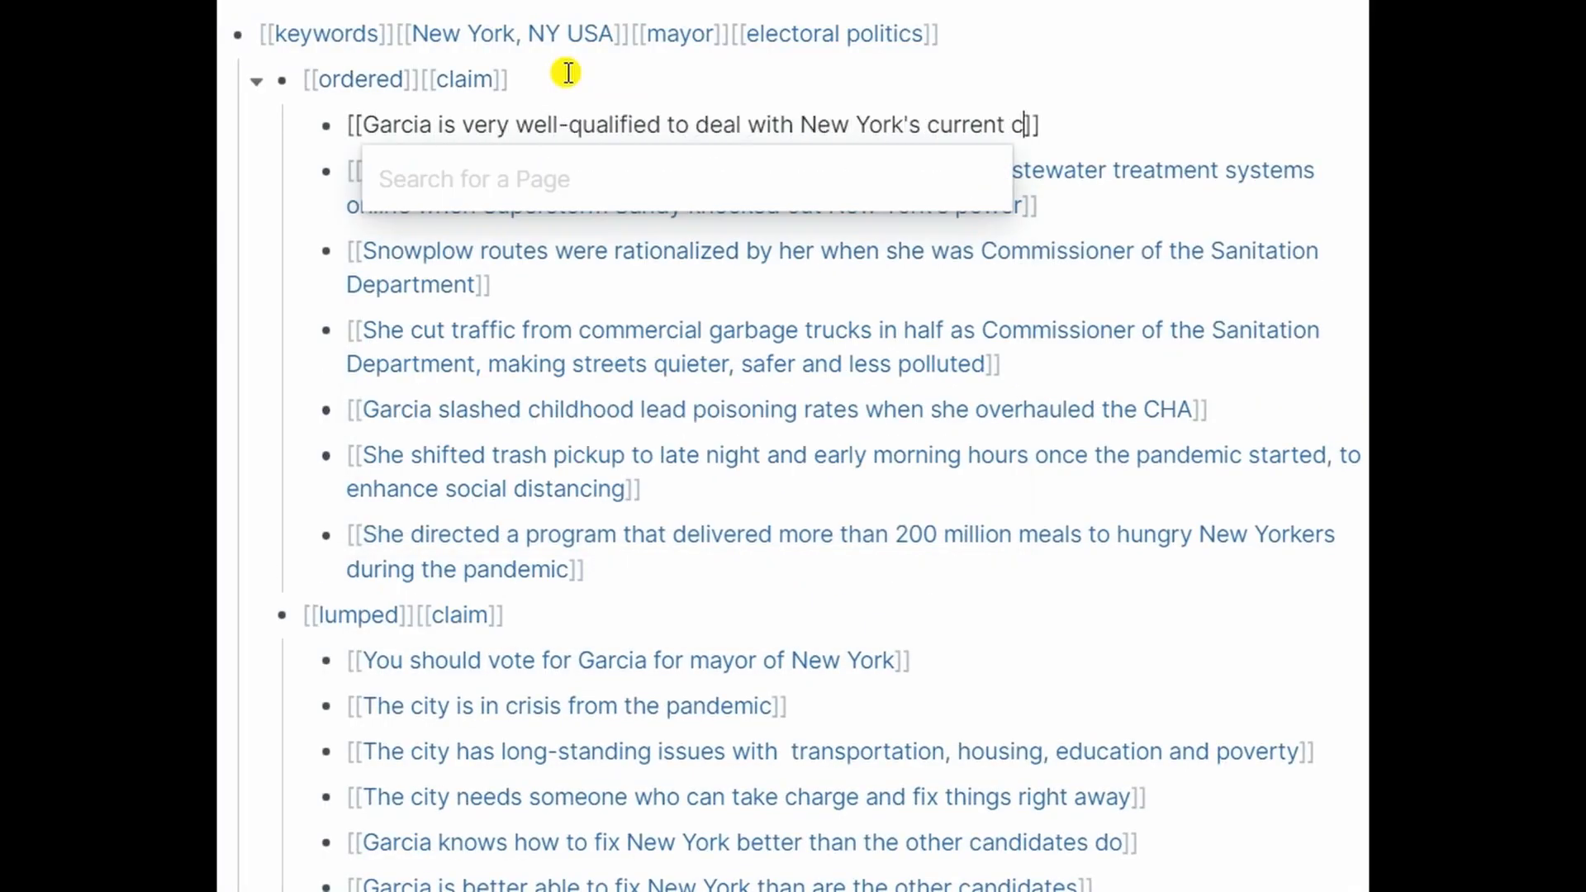
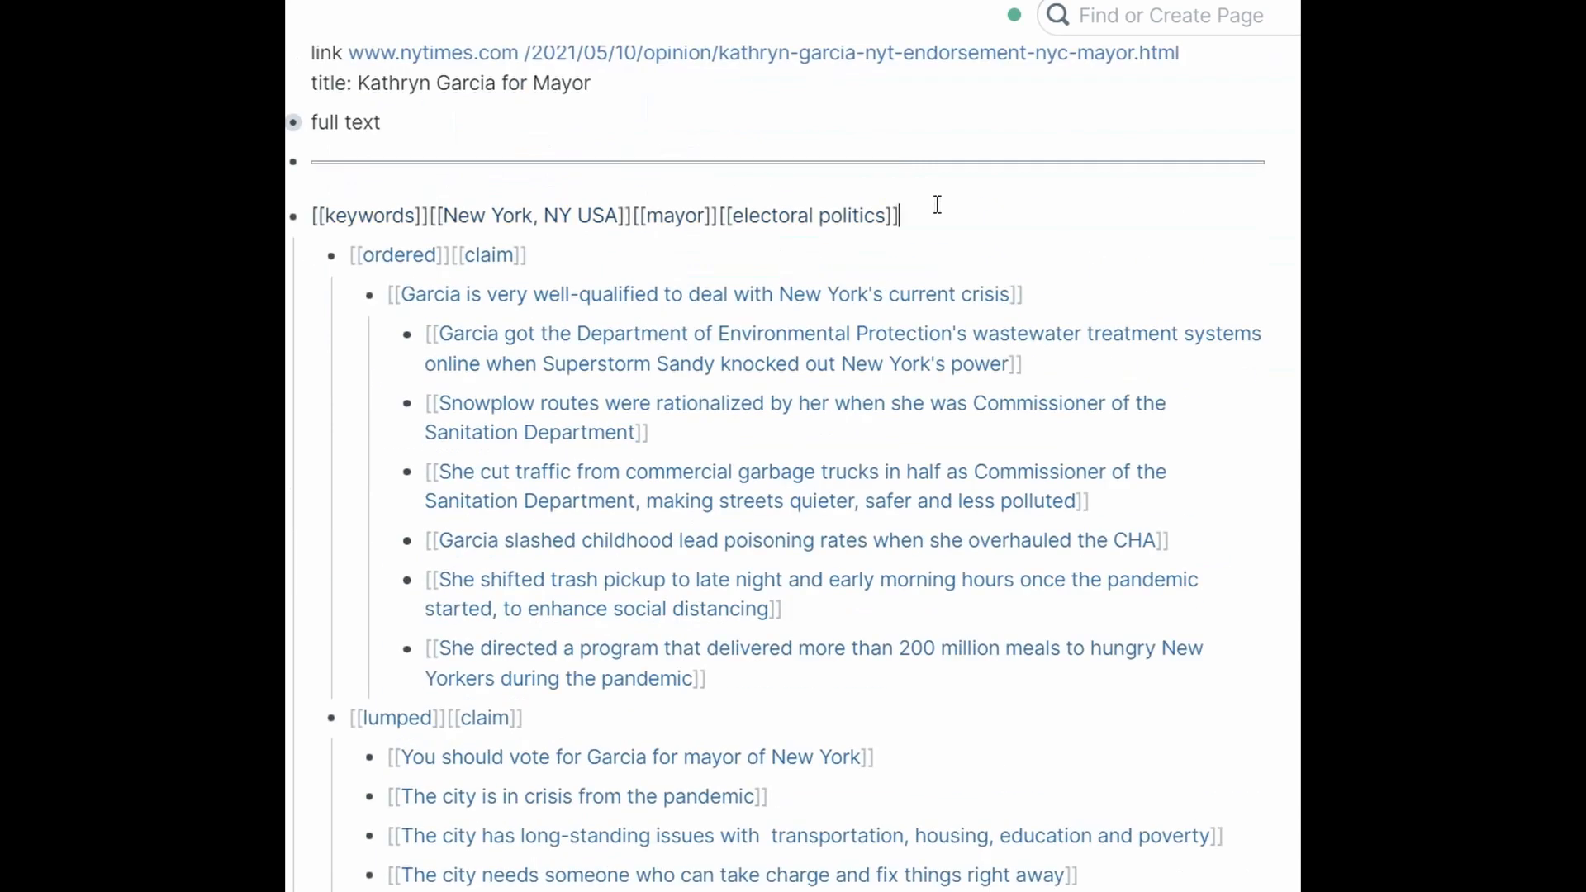
Step: Add another [[ordered]][[claim]] block under the [[keywords]] line and place the seven rival-candidate claims, from Stringer through Adams, beneath it
{"action": "type", "text": "[[ord"}
{"action": "key", "text": "Return"}
{"action": "type", "text": "[[claim"}
{"action": "key", "text": "Return"}
{"action": "key", "text": "Return"}
{"action": "type", "text": "[[New York Mayoral candidate Stringer has been accused of sexual misconduct]] [[We suspect New York Mayoral candidate Wiley would be a weak manager]] [[New York Mayoral candidate McGuire does not seem to be in touch with the city]] [[New York Mayoral candidate Donovan has focused on Washington DC, ny NYC]] [[New York Mayoral candidate Morales is inexperienced and has radical viewpoints]] [[New York Mayoral candidate Yang lacks experience]] [[New York Mayoral candidate Adams is politically unreliable]]"}
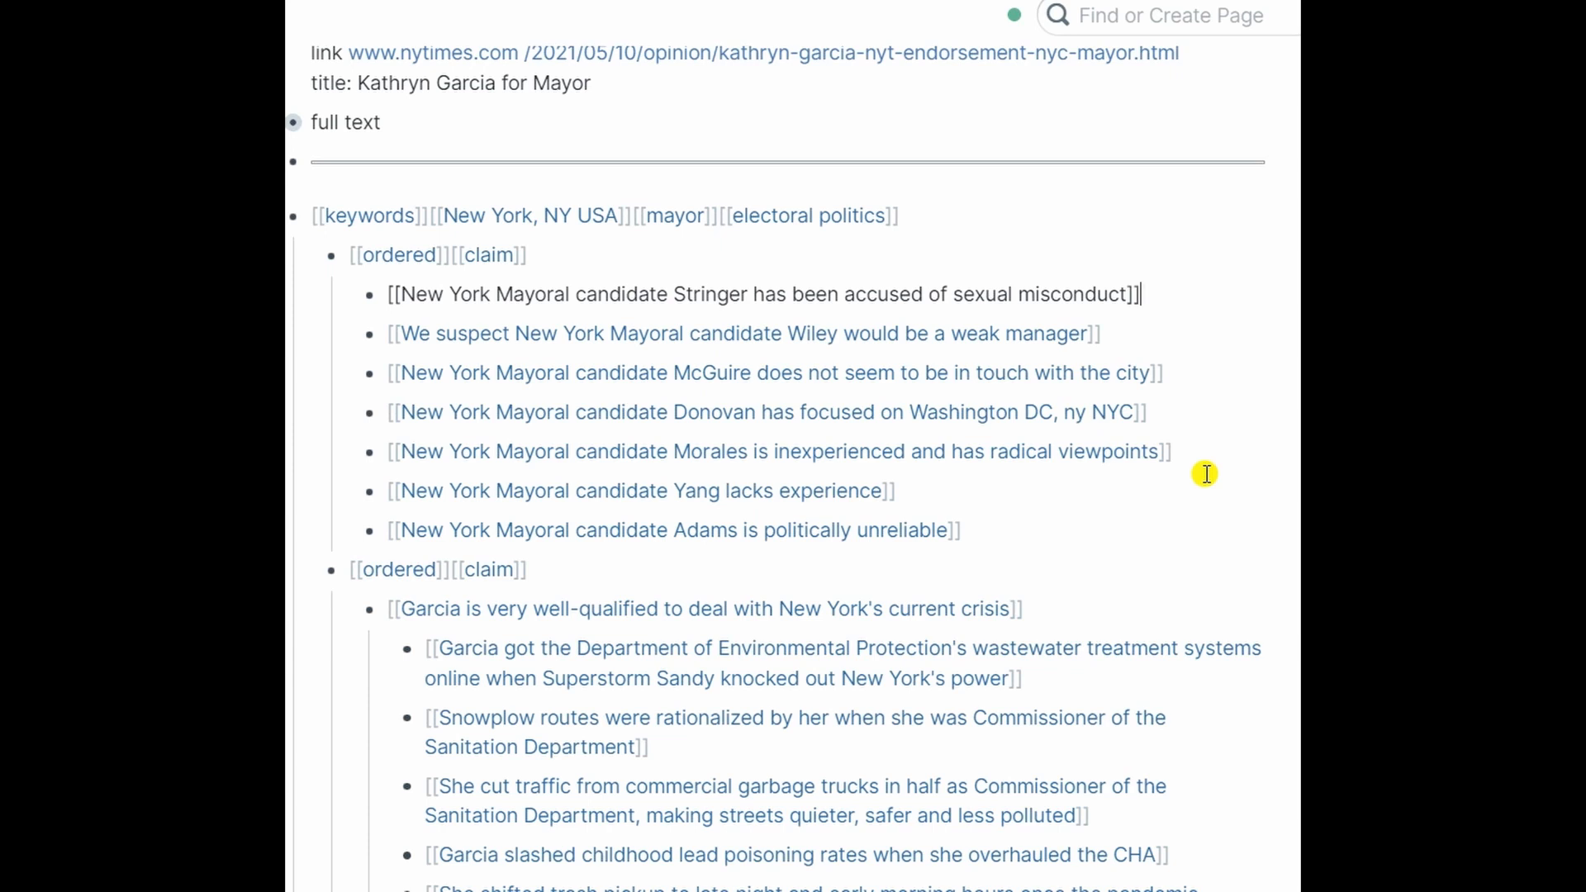
Step: Add the linked claim "Garcia has opponents, not one of whom is a well-qualified candidate to deal with New York's current crisis" above the Stringer claim
{"action": "key", "text": "Return"}
{"action": "type", "text": "[[Garcia has opponents, not one of whom"}
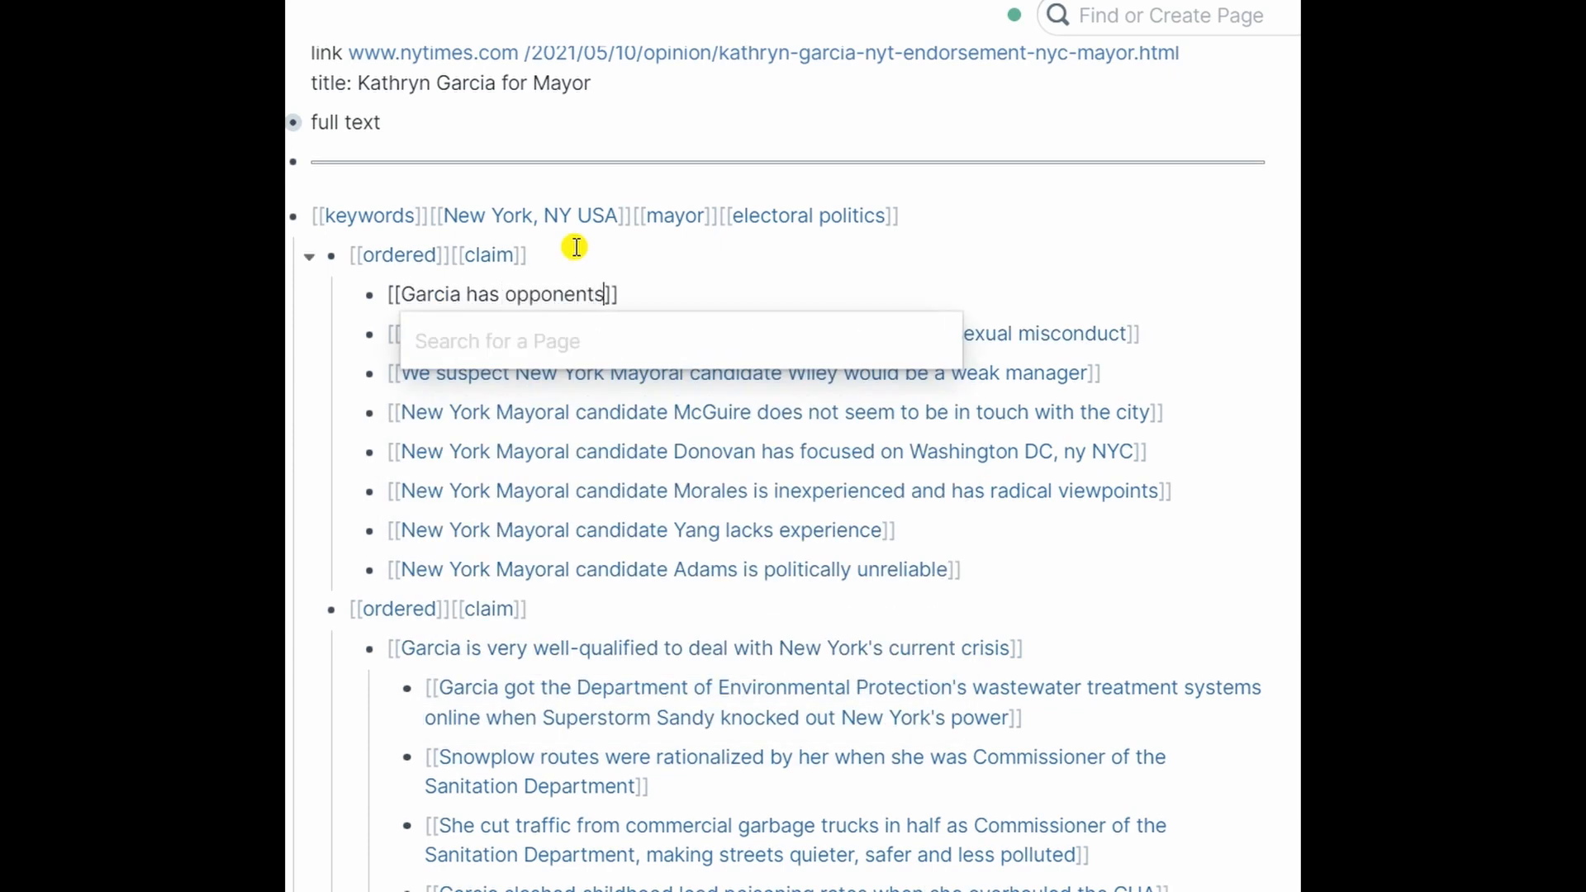
{"action": "type", "text": " is a well-qualified candidate to deal with New York's current crisis"}
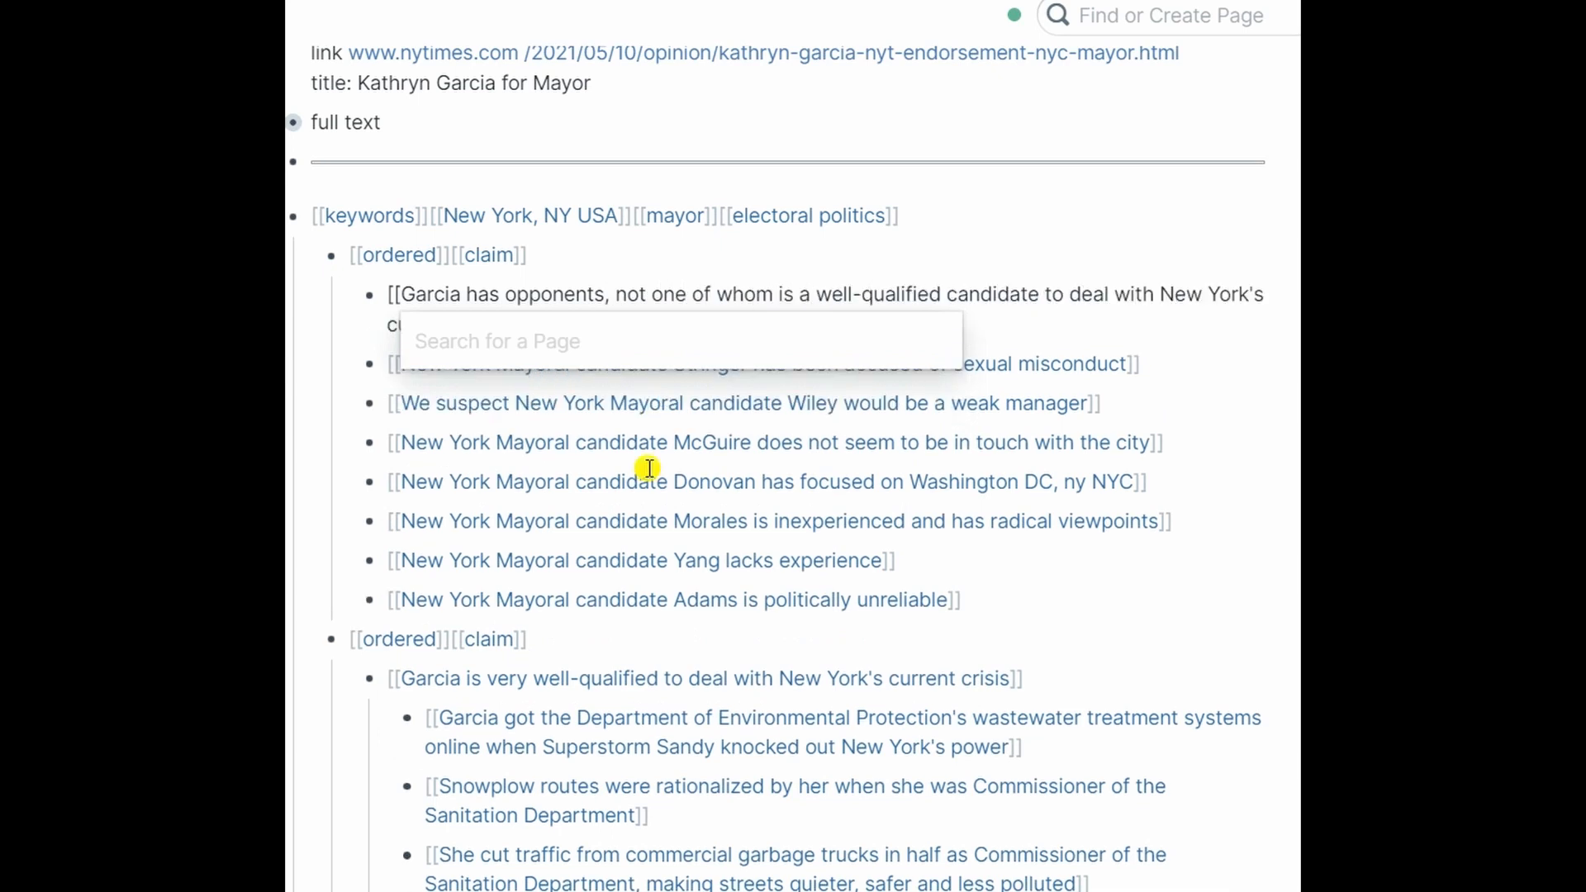
{"action": "key", "text": "Escape"}
Step: Nest the seven rival-candidate claims, from Stringer through Adams, under the claim about Garcia's opponents
{"action": "key", "text": "Down"}
{"action": "key", "text": "Down"}
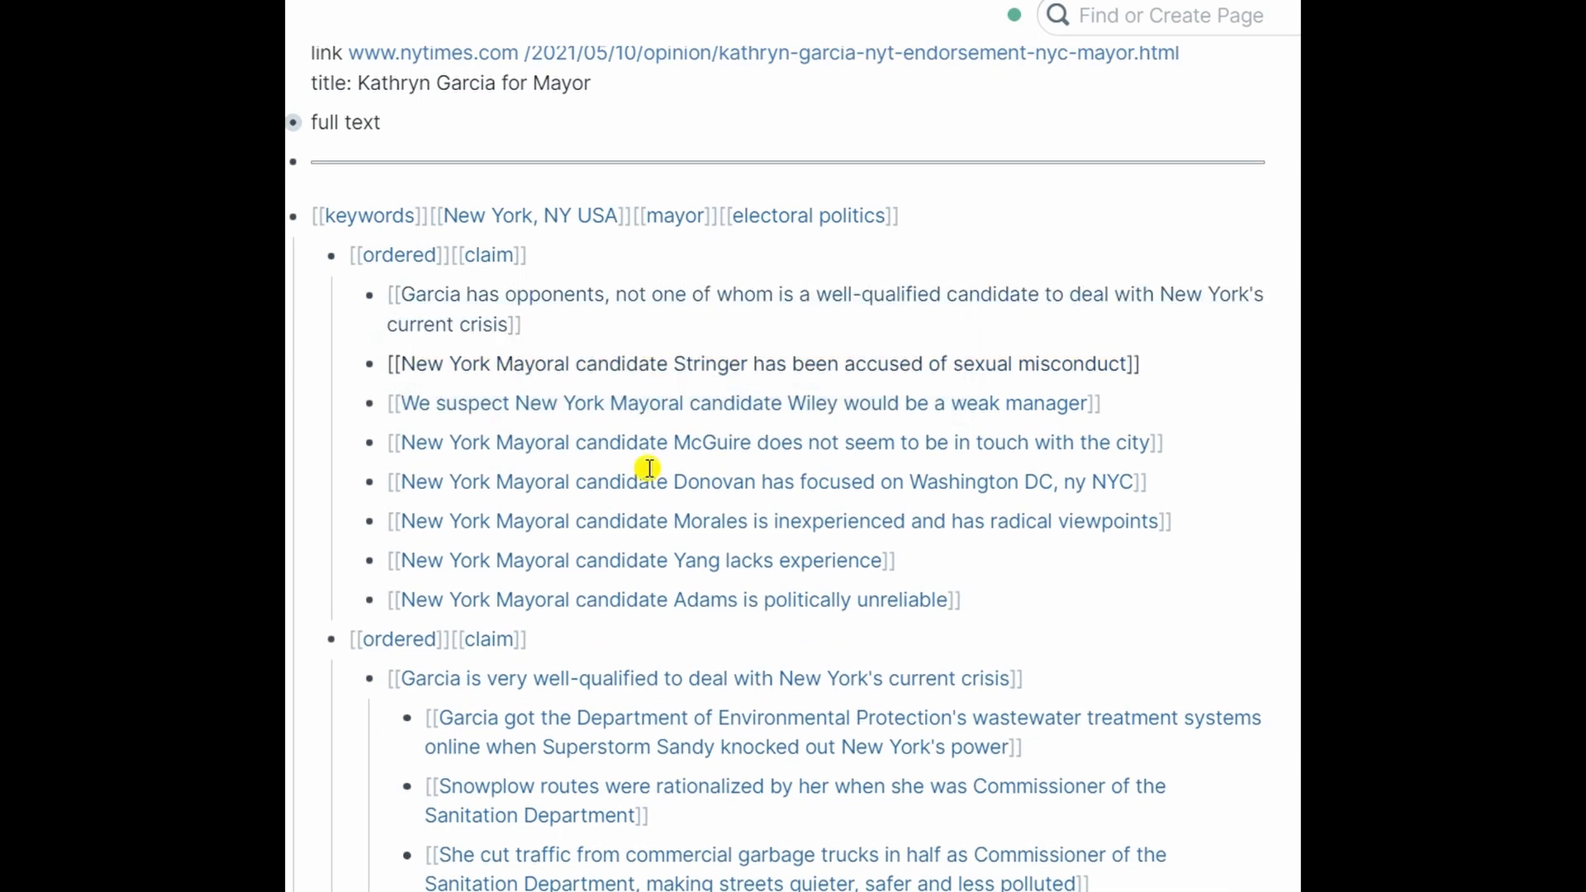
{"action": "key", "text": "shift+Down"}
{"action": "key", "text": "shift+Down"}
{"action": "key", "text": "shift+Down"}
{"action": "key", "text": "shift+Down"}
{"action": "key", "text": "shift+Down"}
{"action": "key", "text": "shift+Down"}
{"action": "key", "text": "shift+Down"}
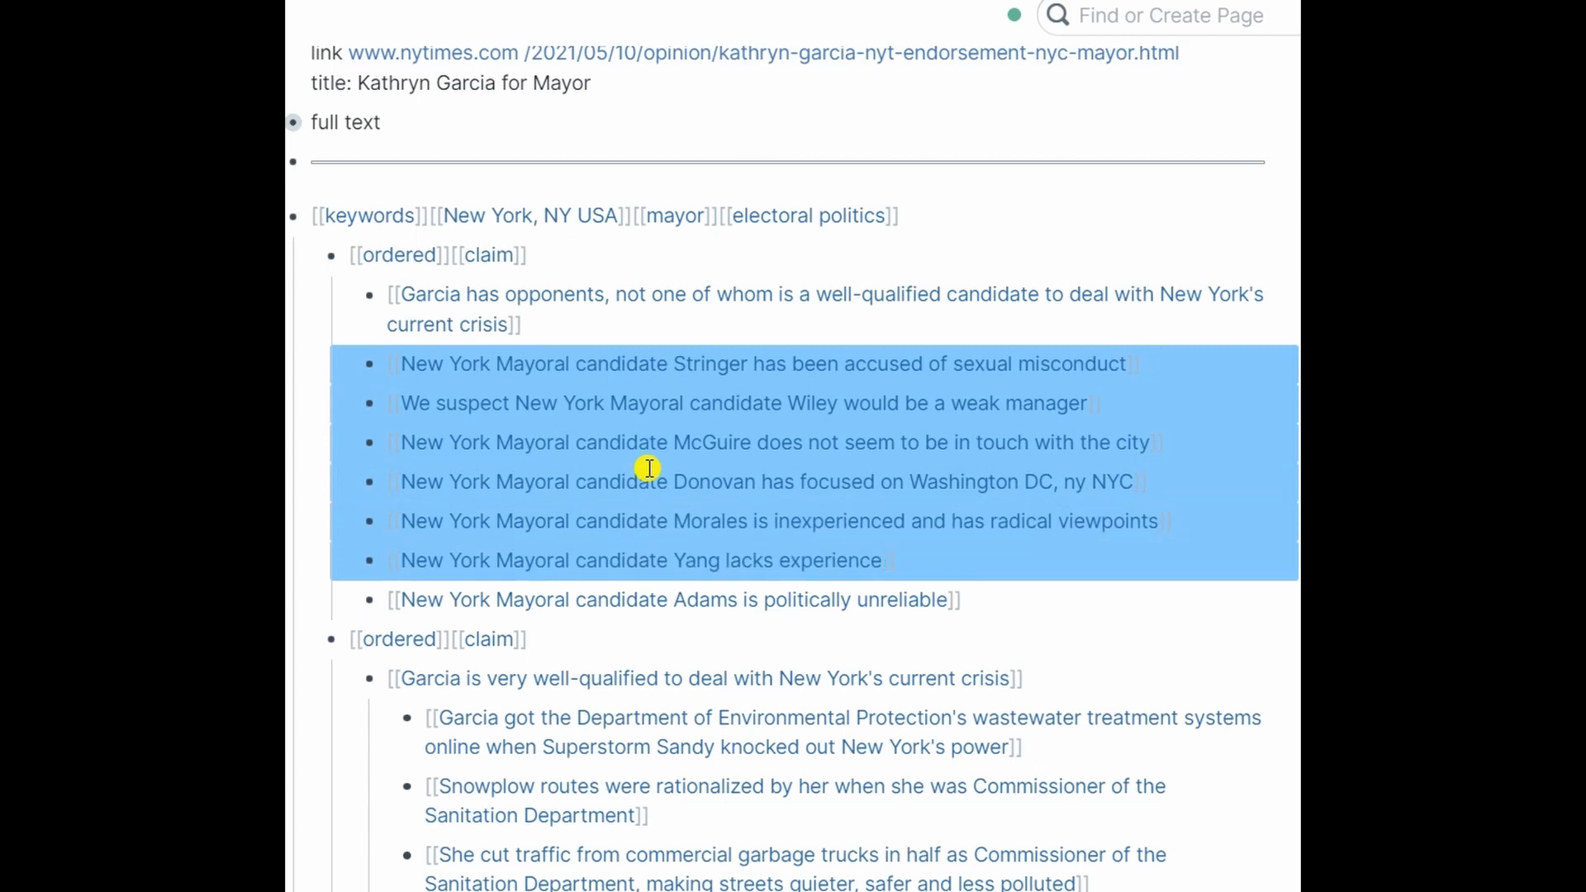
{"action": "key", "text": "Tab"}
{"action": "left_click", "coordinate": [603, 256]}
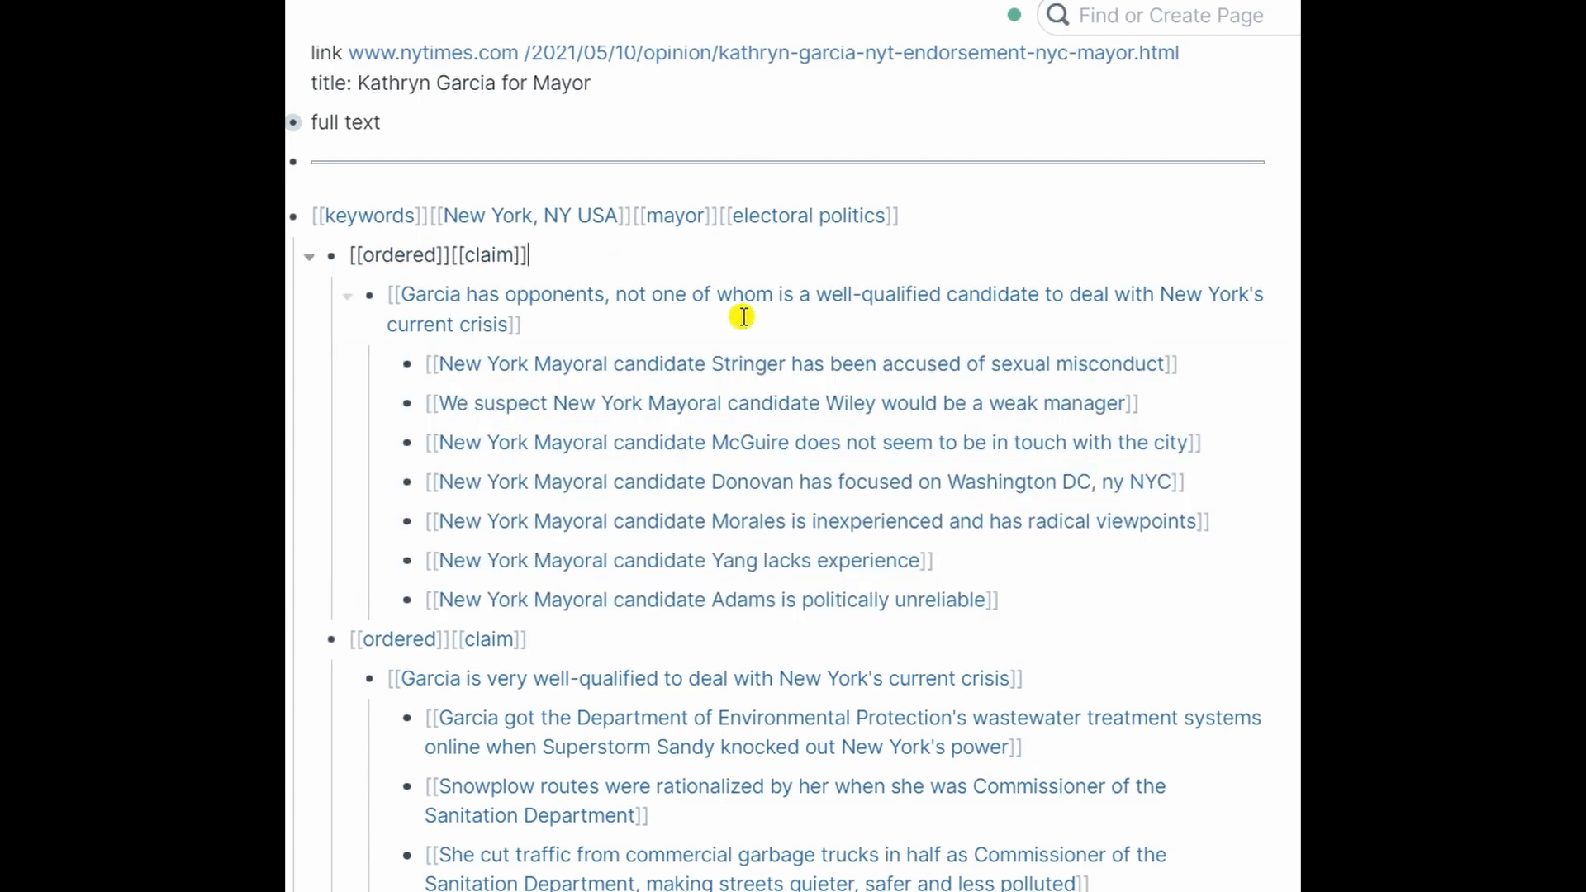
{"action": "key", "text": "Escape"}
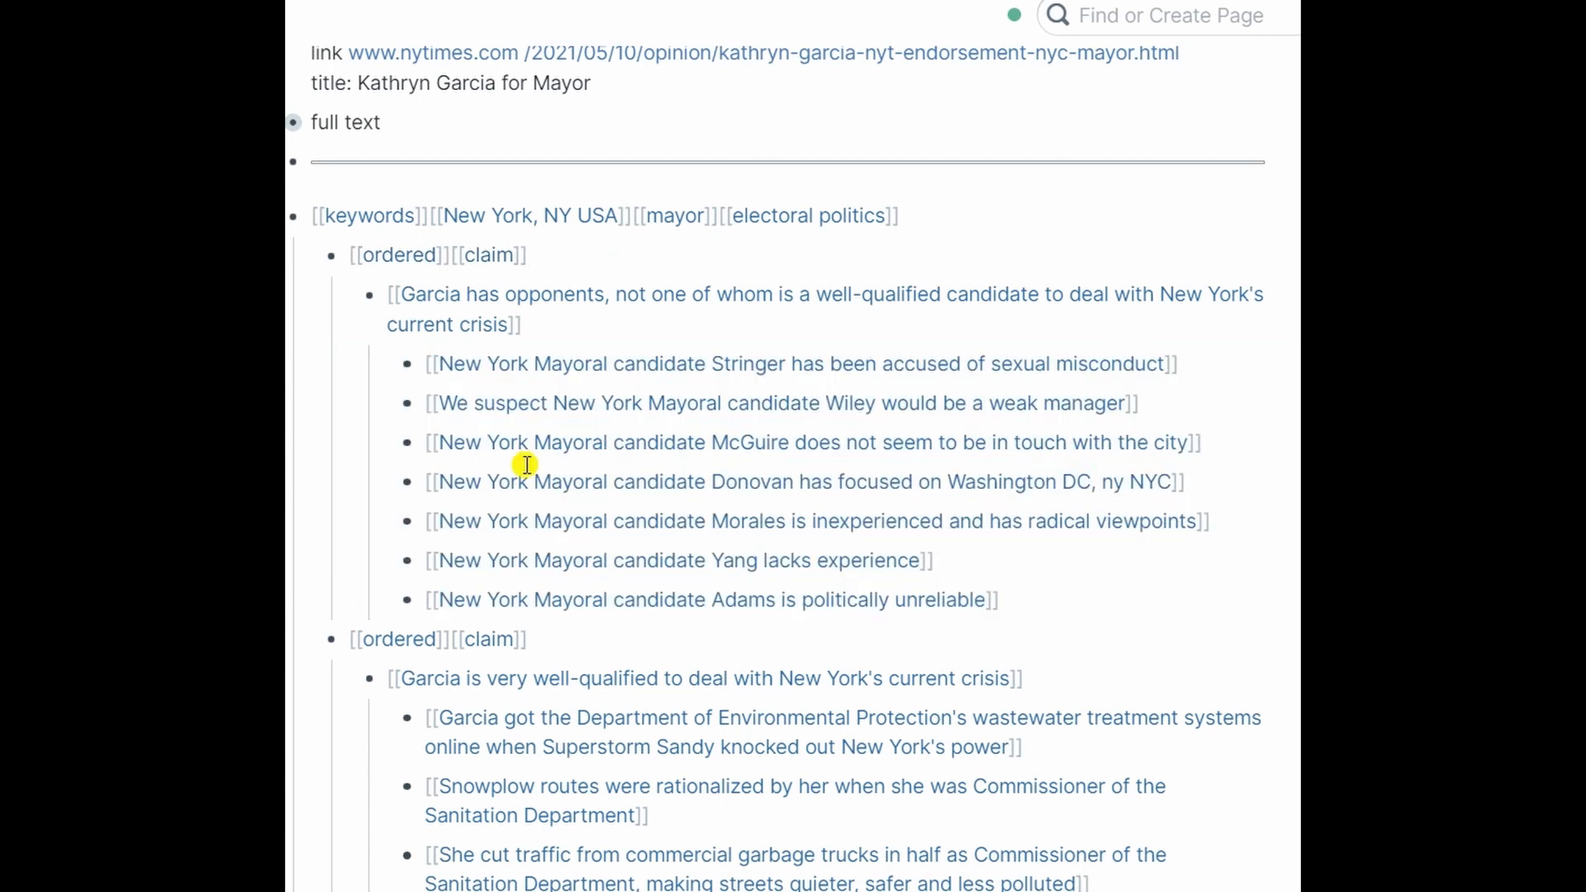
Step: Add another [[ordered]][[claim]] block under the [[keywords]] line, containing the eight lumped claims from "You should vote for Garcia" through the Yang operations claim
{"action": "scroll", "coordinate": [567, 438], "scroll_direction": "down", "scroll_amount": 10}
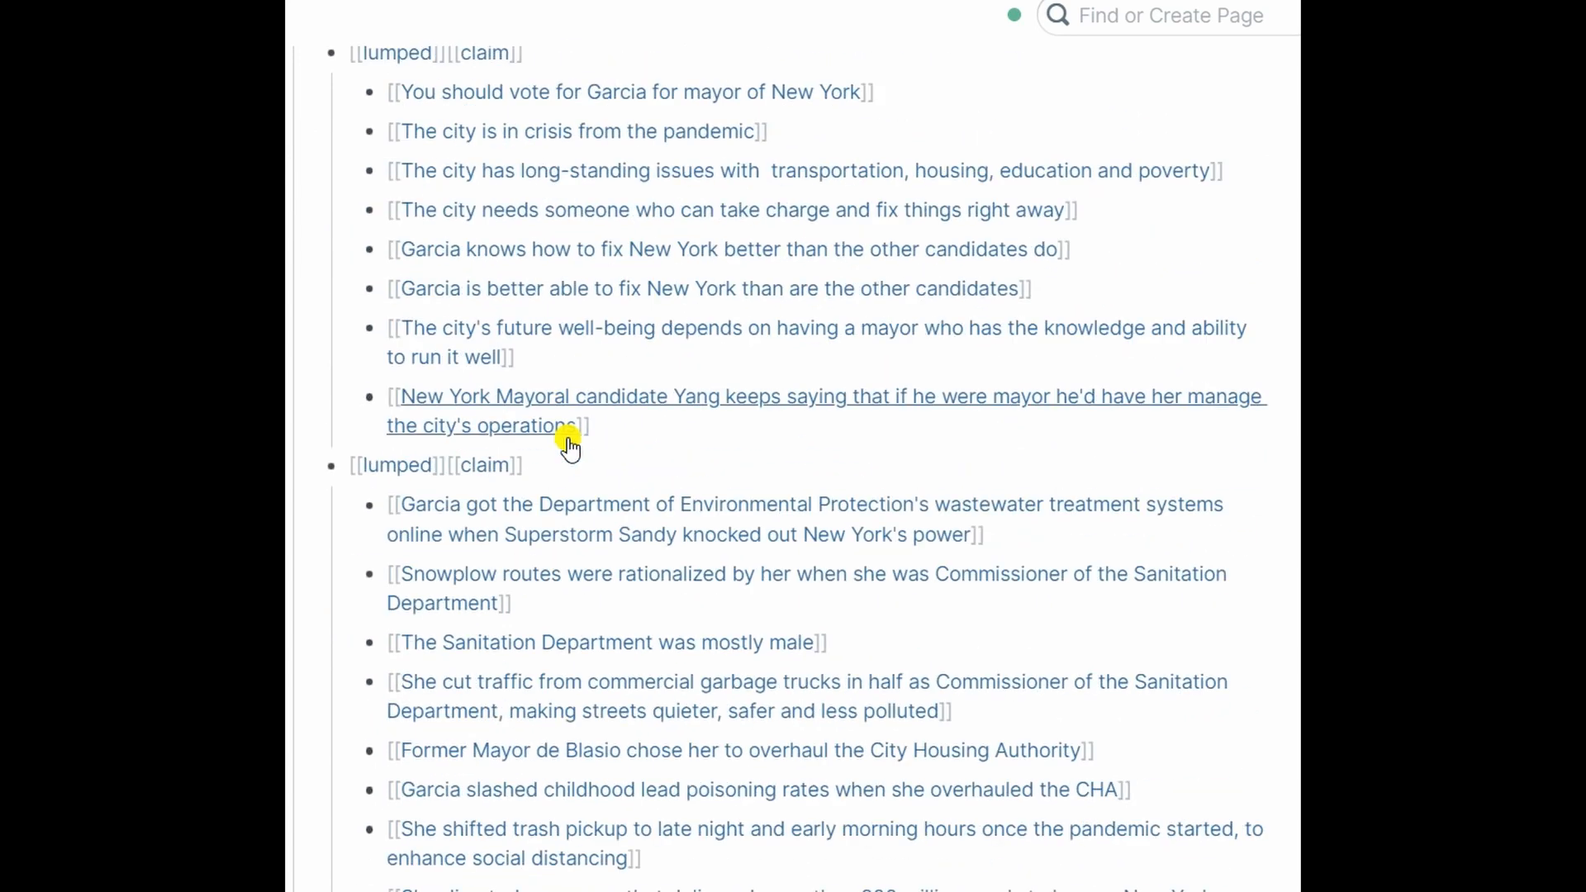
{"action": "left_click_drag", "start_coordinate": [570, 449], "coordinate": [647, 95]}
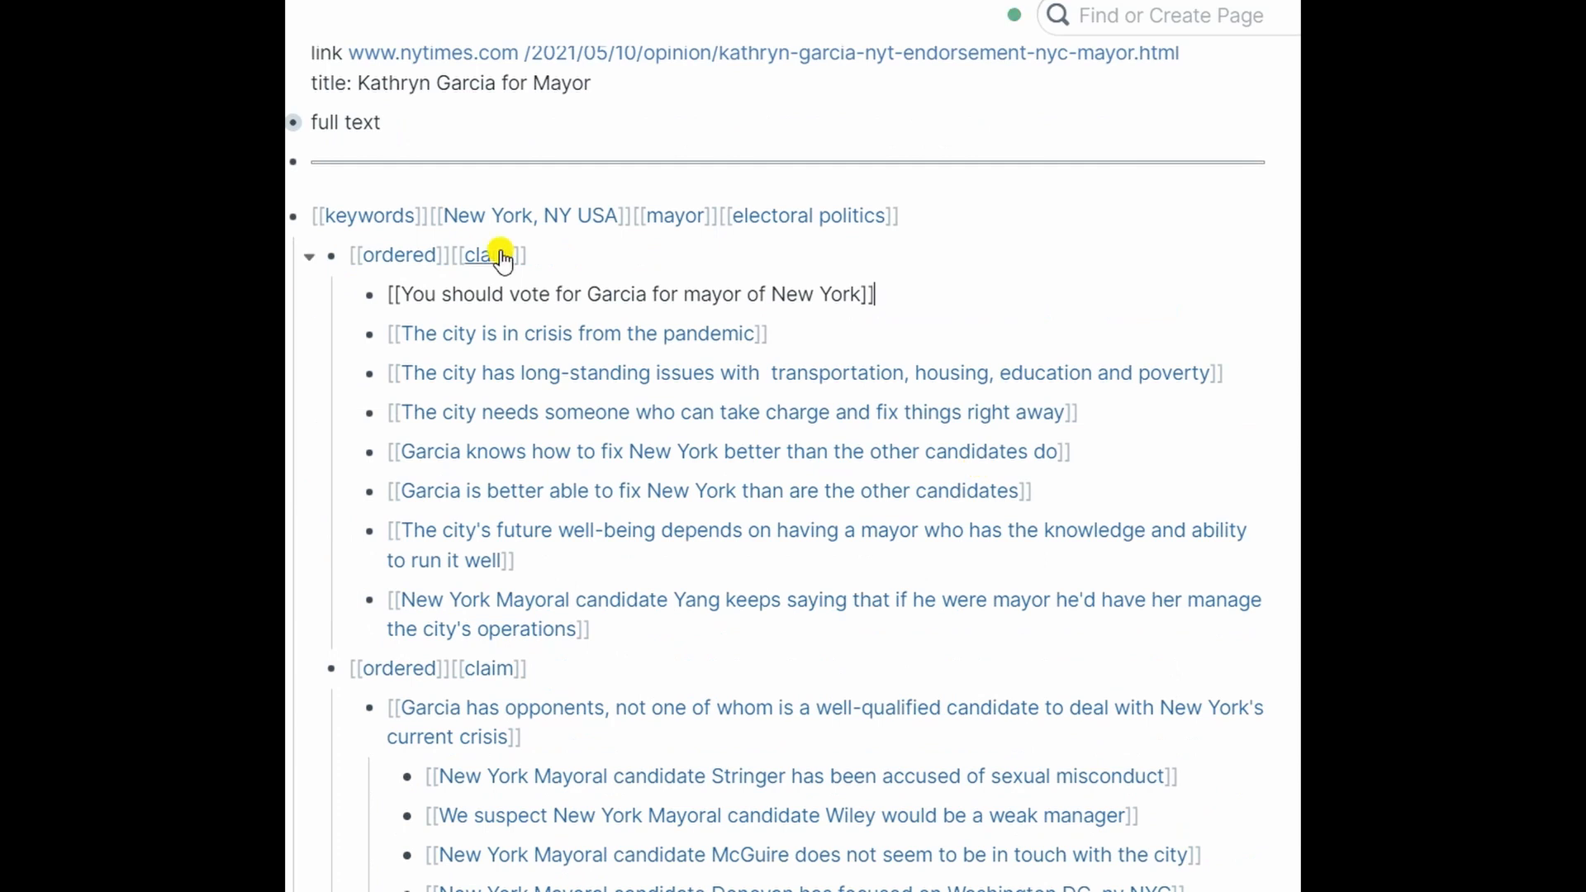
{"action": "left_click", "coordinate": [311, 309]}
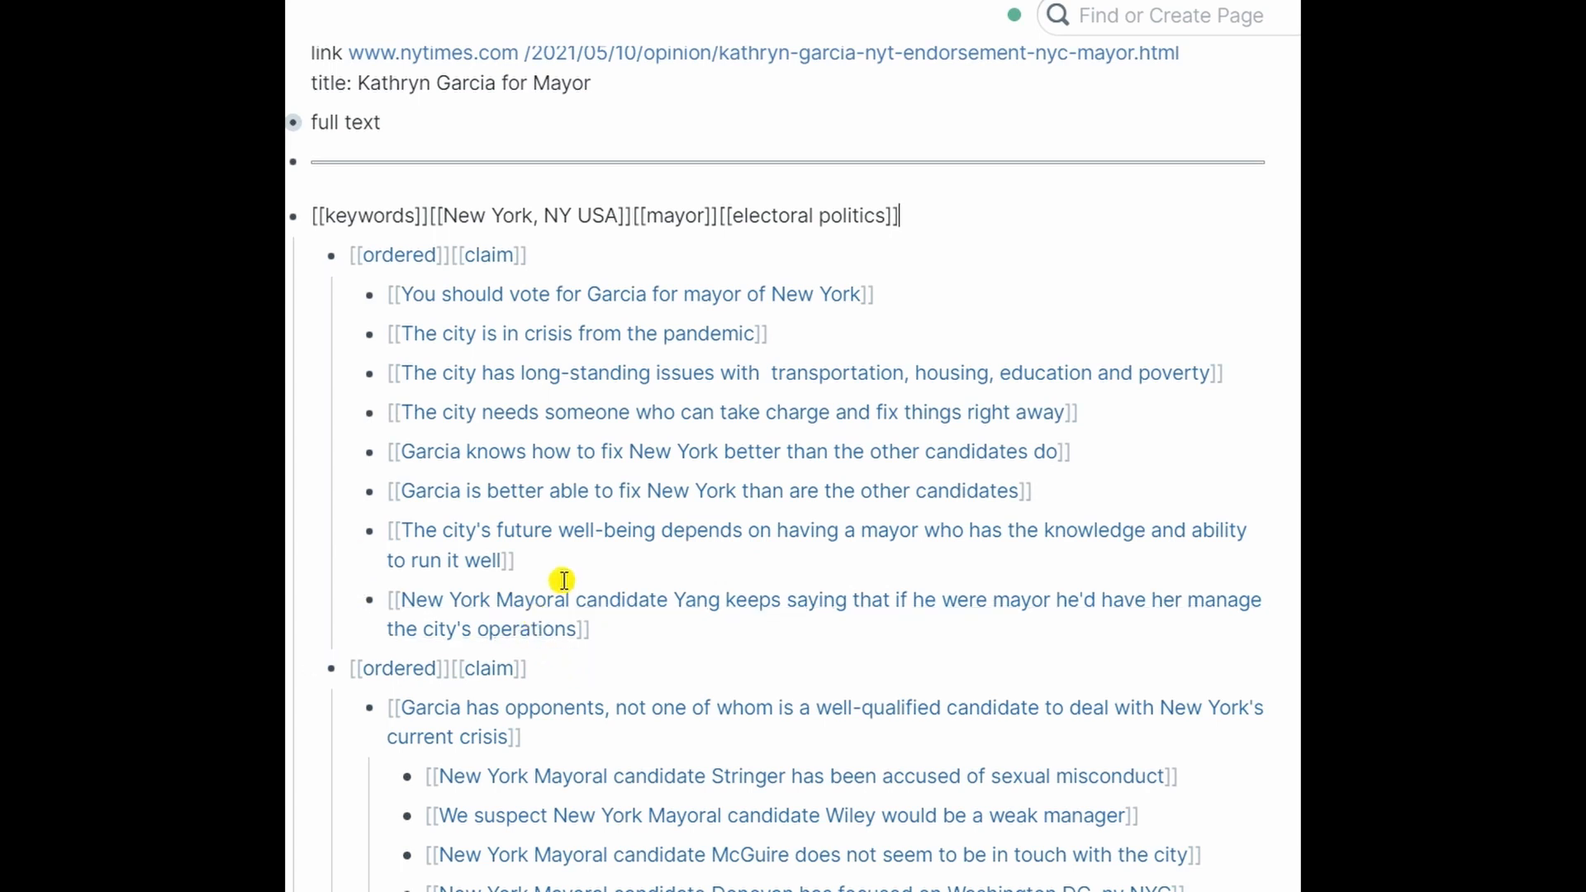
{"action": "key", "text": "Escape"}
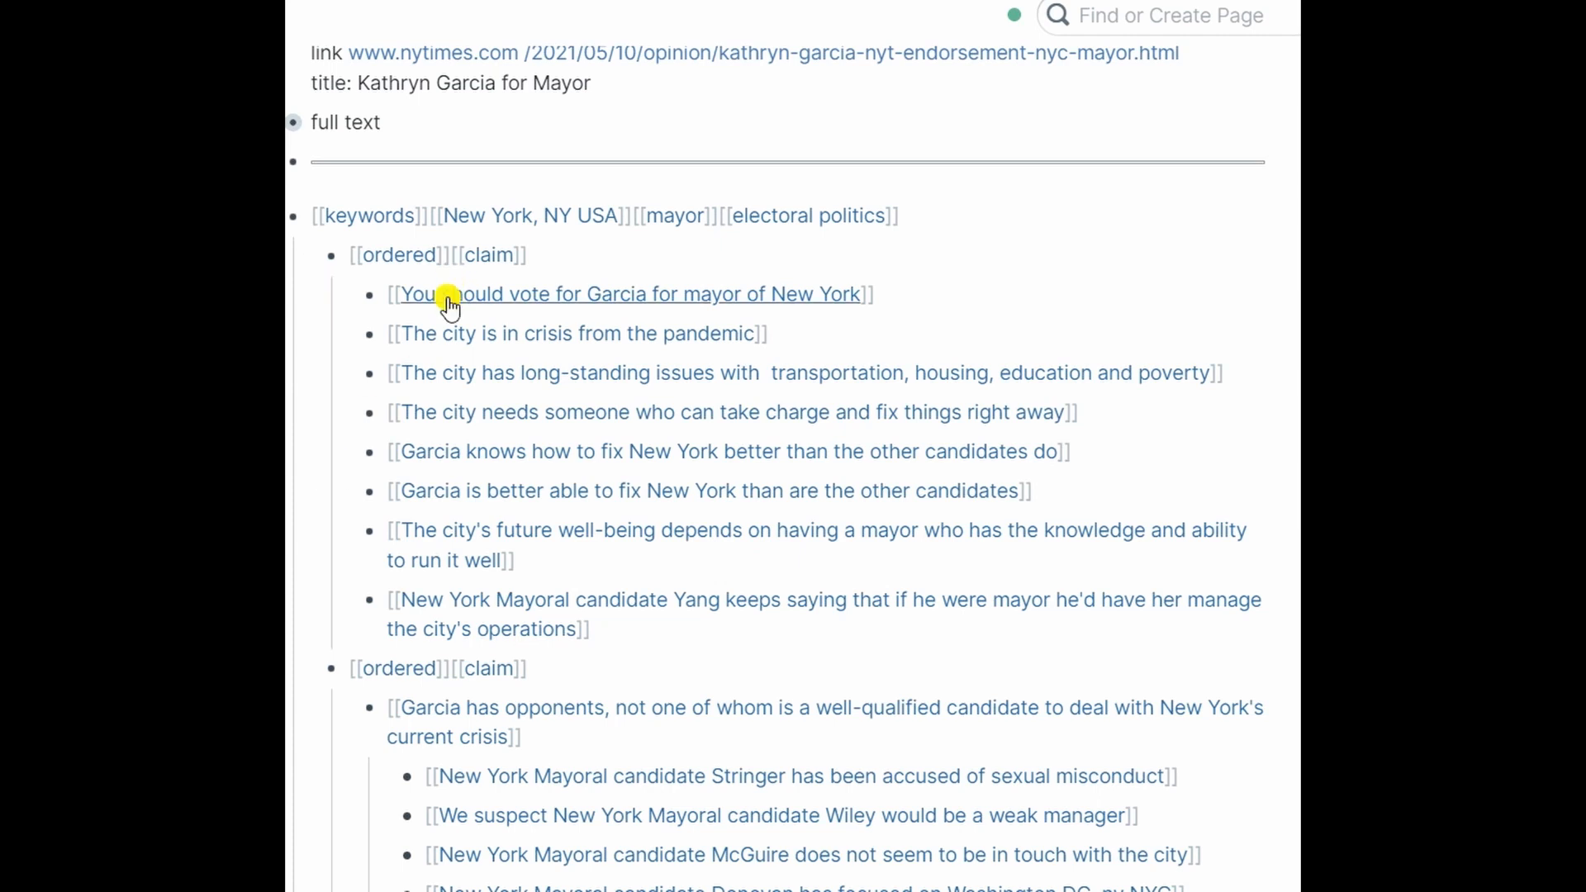
Step: Move the future well-being claim above "The city needs someone who can take charge", and delete the claim about Yang having her manage the city's operations
{"action": "mouse_move", "coordinate": [373, 541]}
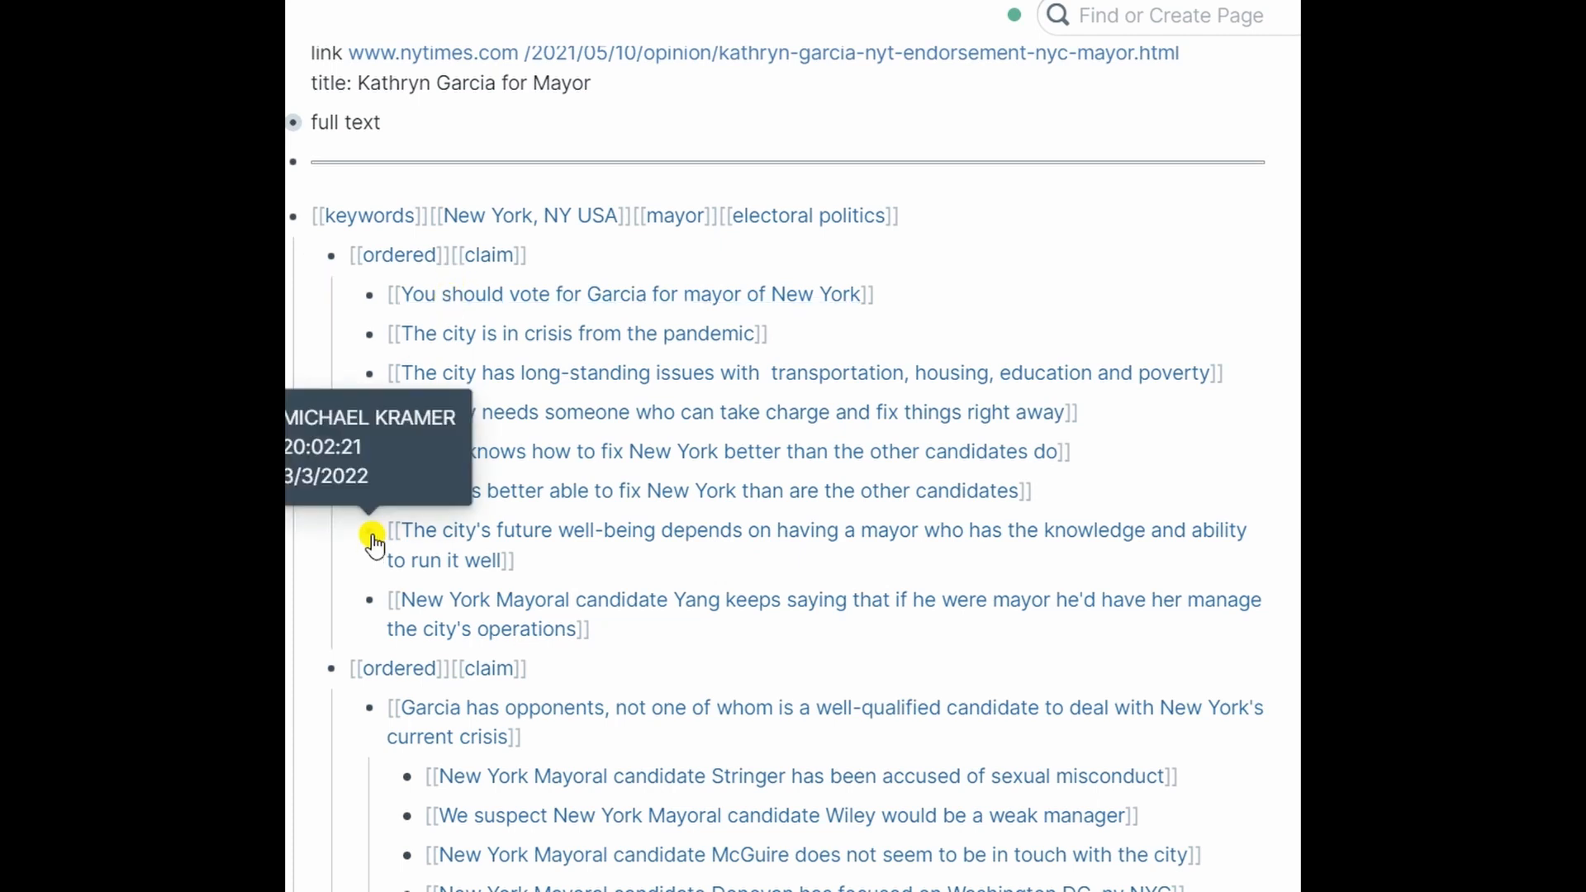
{"action": "left_click_drag", "start_coordinate": [372, 541], "coordinate": [382, 421]}
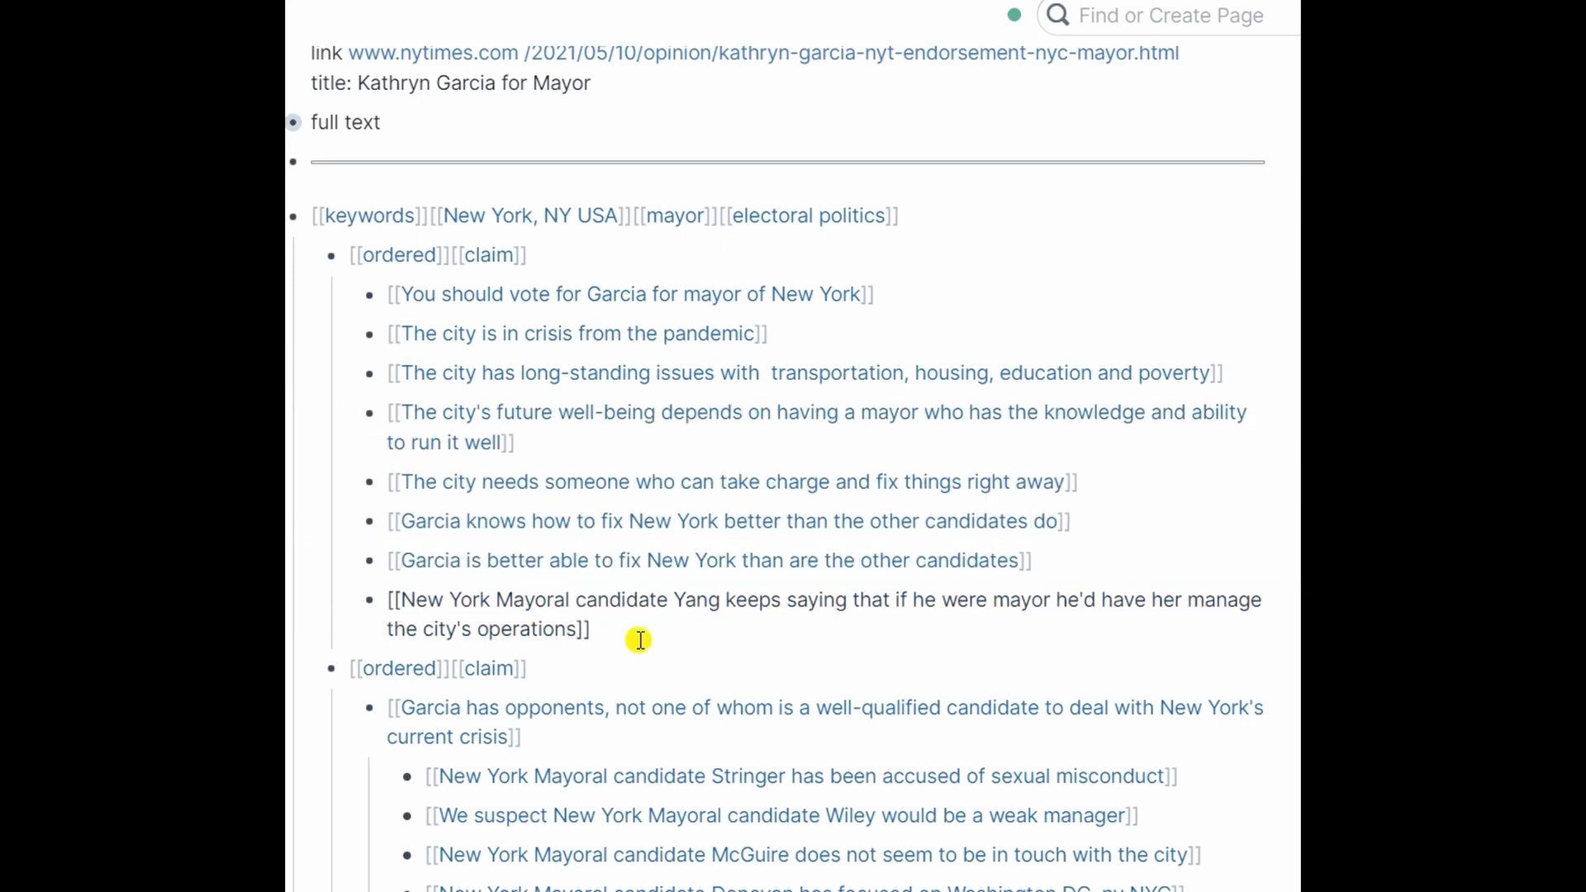
{"action": "key", "text": "shift+Up"}
{"action": "key", "text": "shift+Up"}
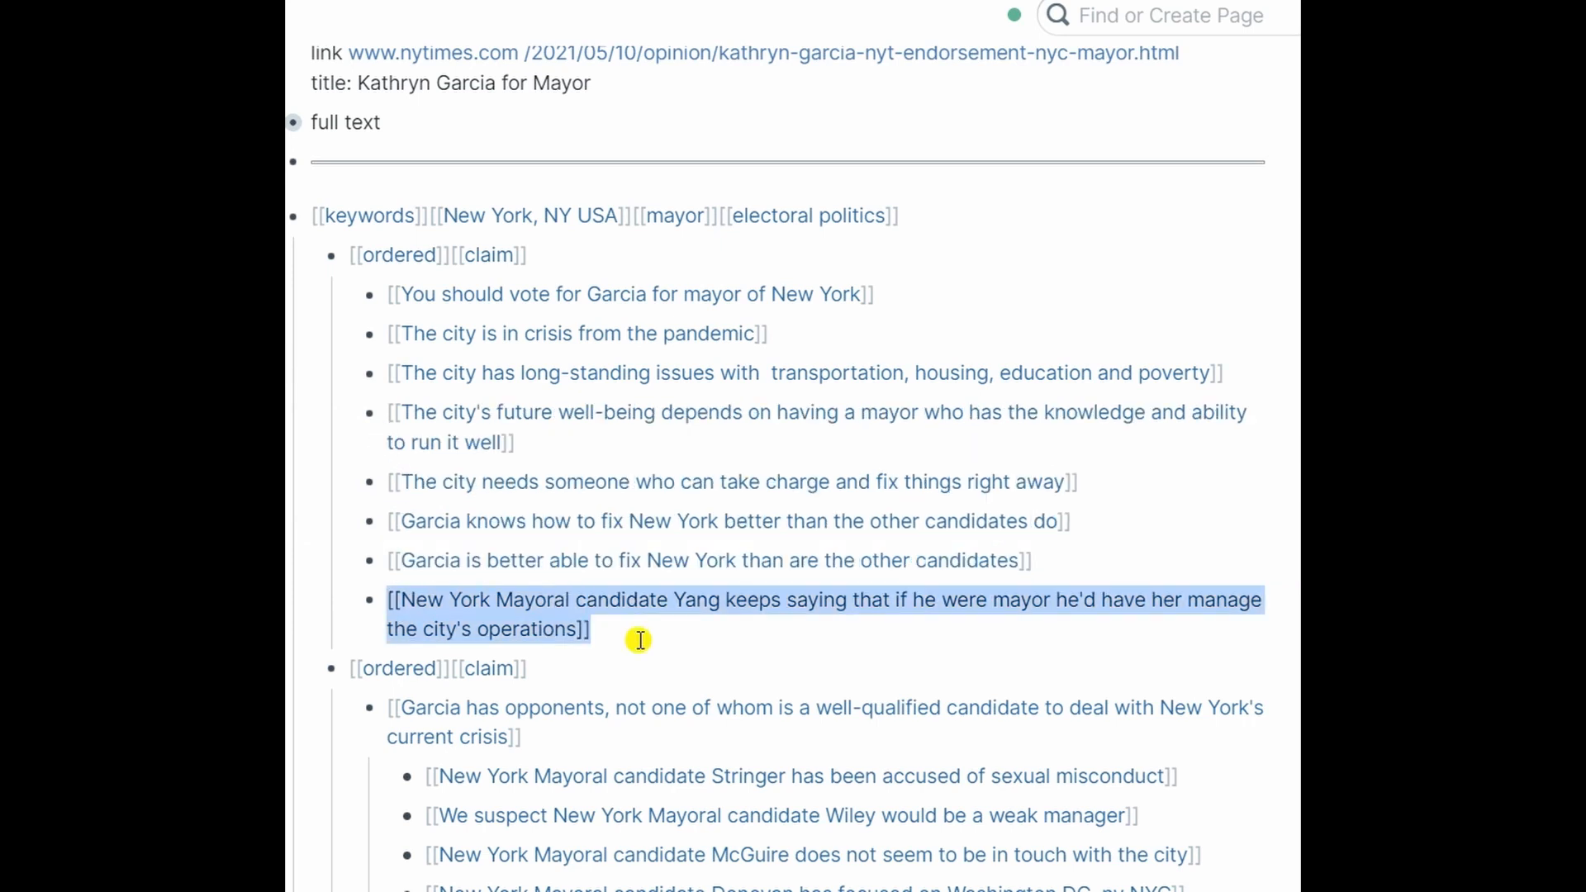
{"action": "key", "text": "BackSpace"}
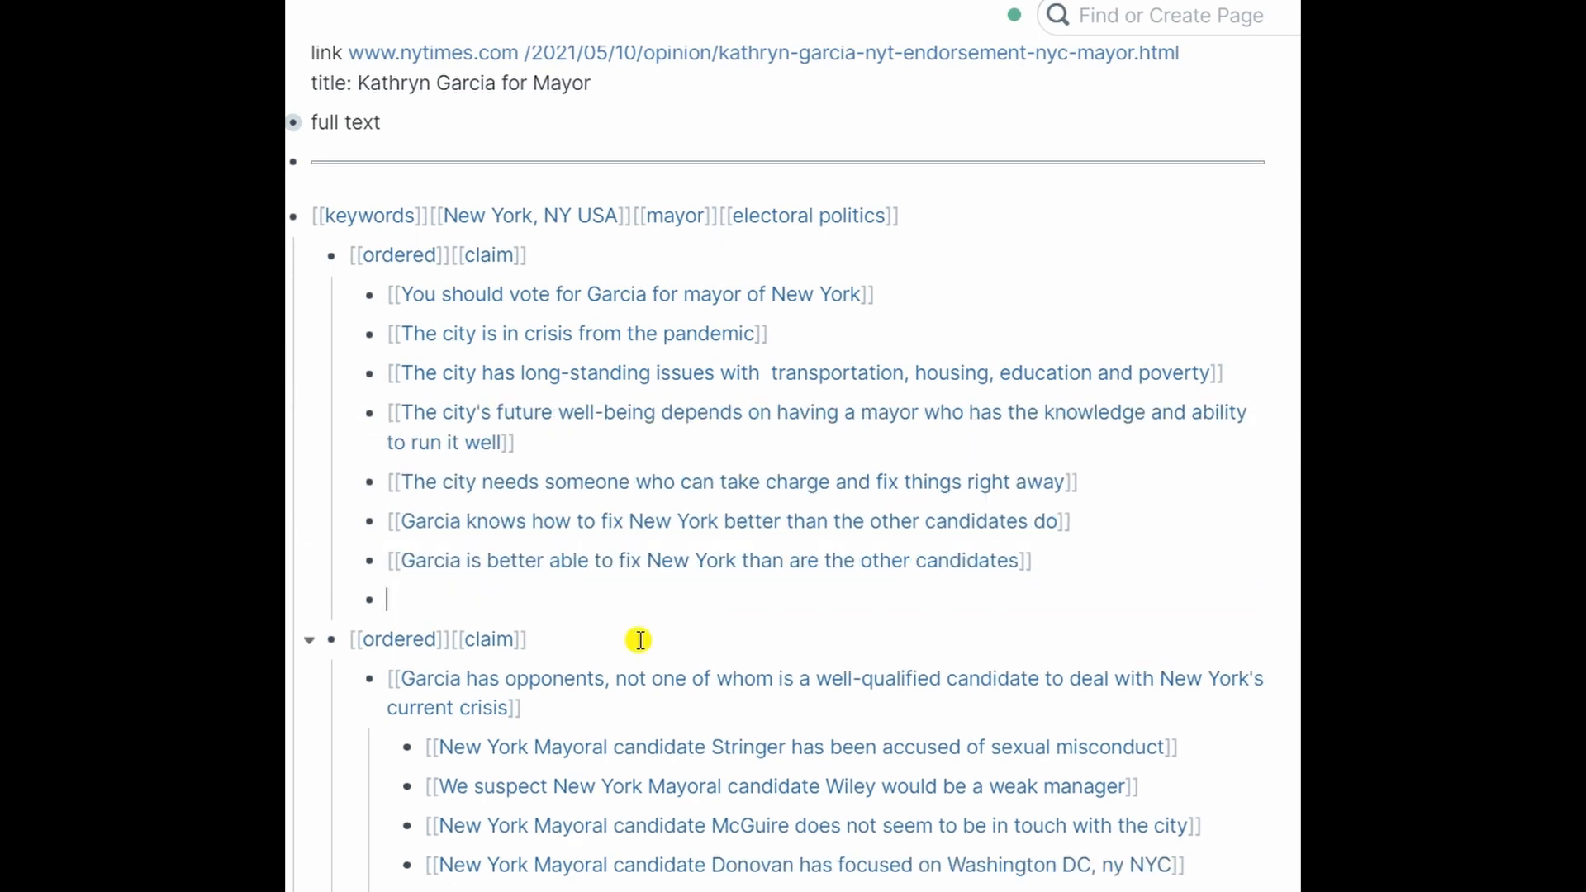
{"action": "key", "text": "BackSpace"}
{"action": "key", "text": "Escape"}
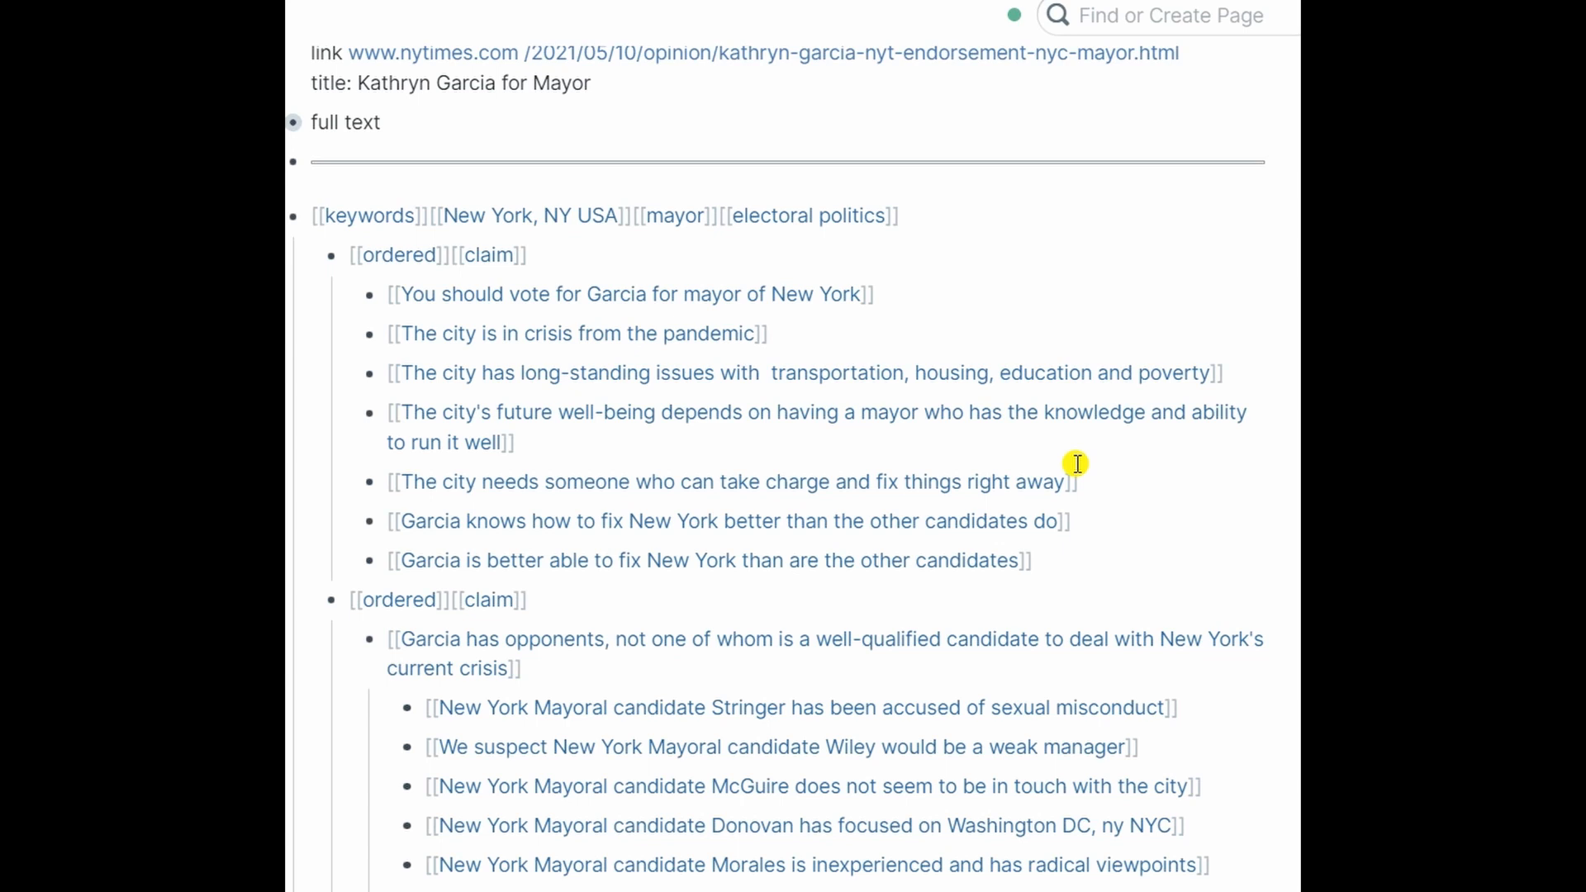
Step: Delete the claim "The city's future well-being depends on having a mayor who has the knowledge and ability to run it well" from the ordered claims
{"action": "left_click", "coordinate": [598, 439]}
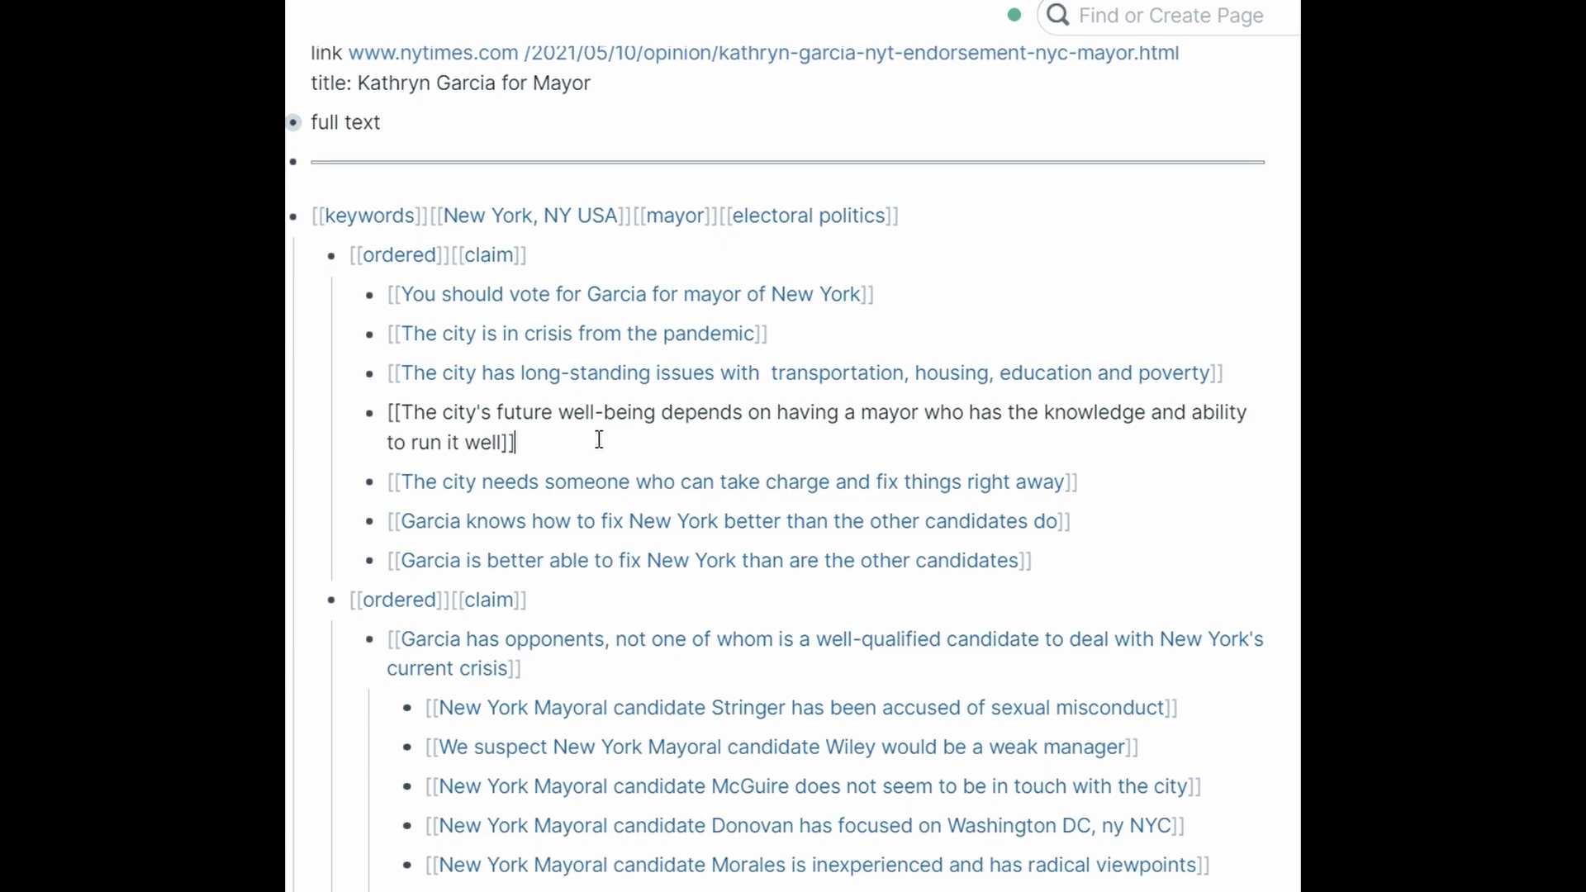
{"action": "left_click_drag", "start_coordinate": [599, 439], "coordinate": [393, 414]}
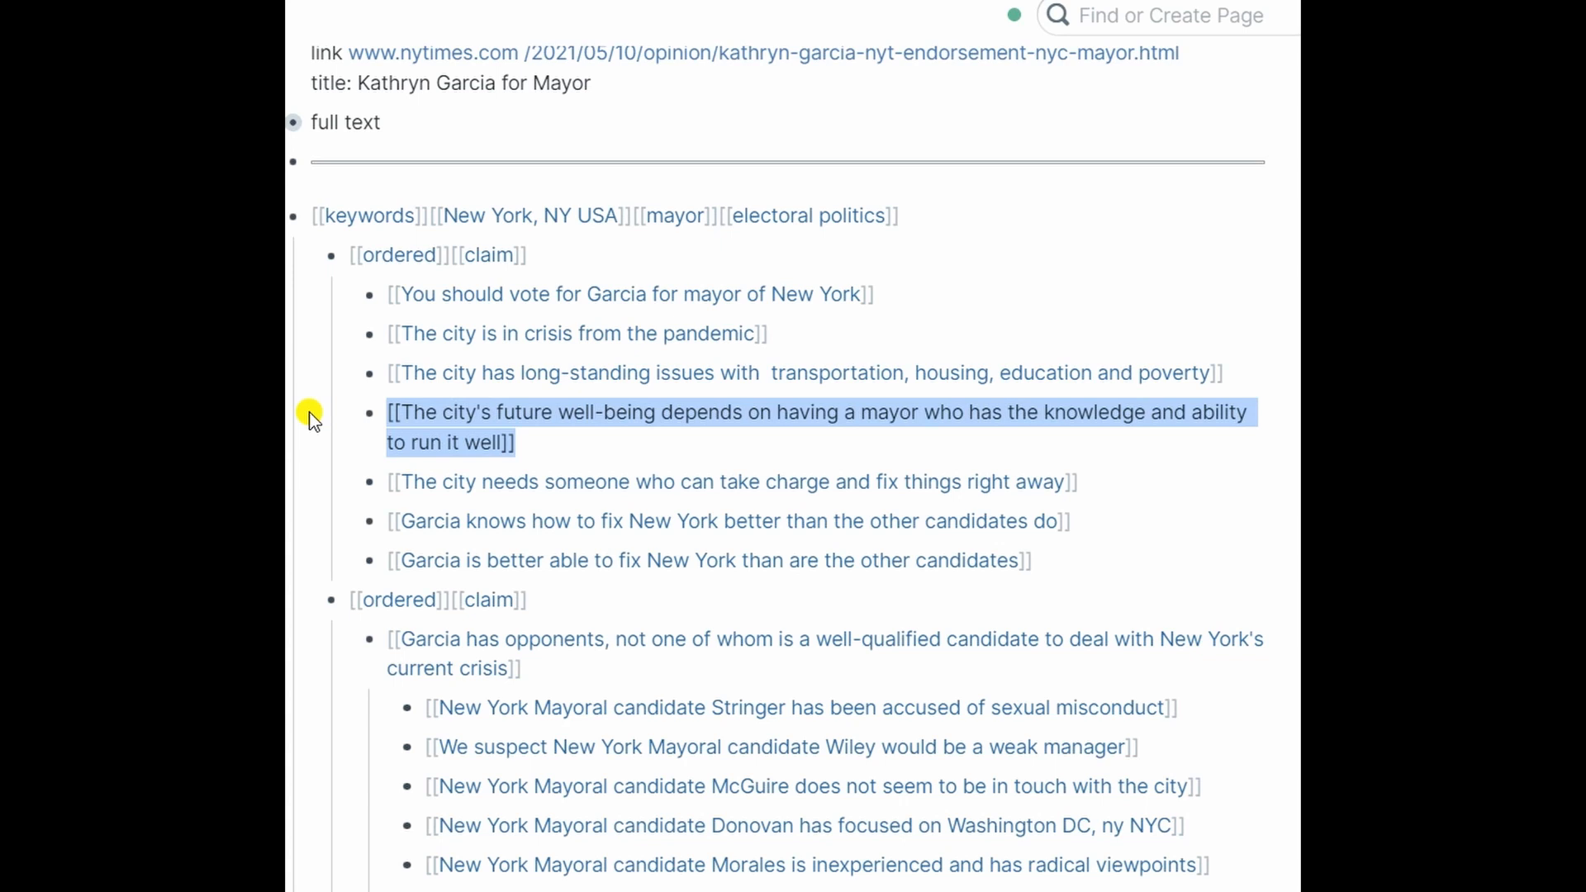
{"action": "key", "text": "BackSpace"}
{"action": "key", "text": "BackSpace"}
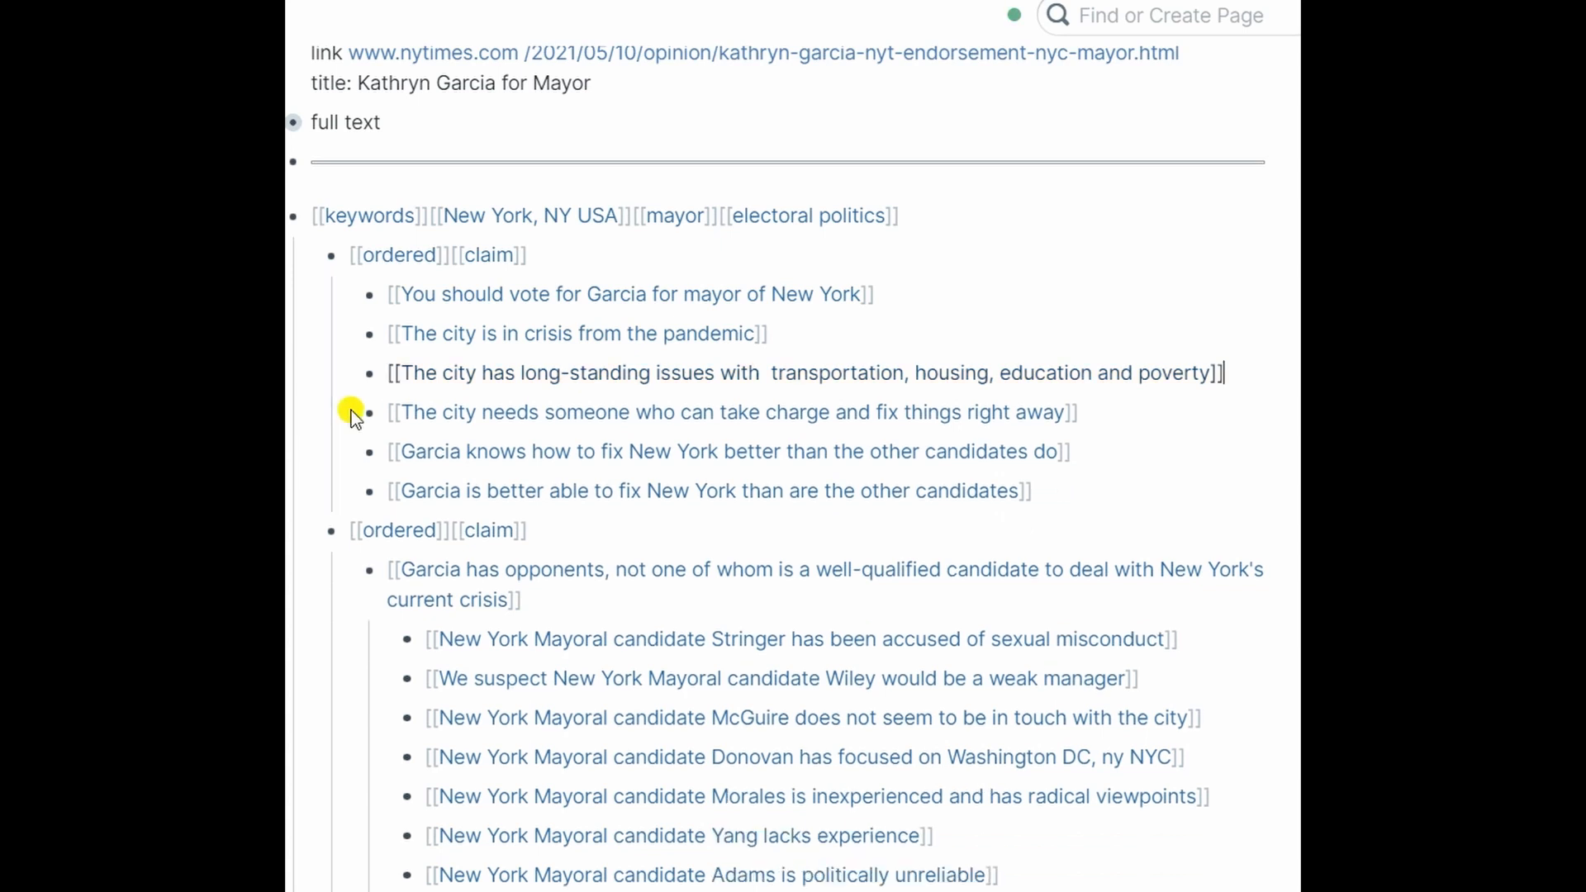
Step: Move "The city needs someone who can take charge" above the pandemic crisis and long-standing issues claims, and nest those two under it
{"action": "left_click_drag", "start_coordinate": [367, 413], "coordinate": [387, 324]}
{"action": "left_click_drag", "start_coordinate": [803, 375], "coordinate": [819, 397]}
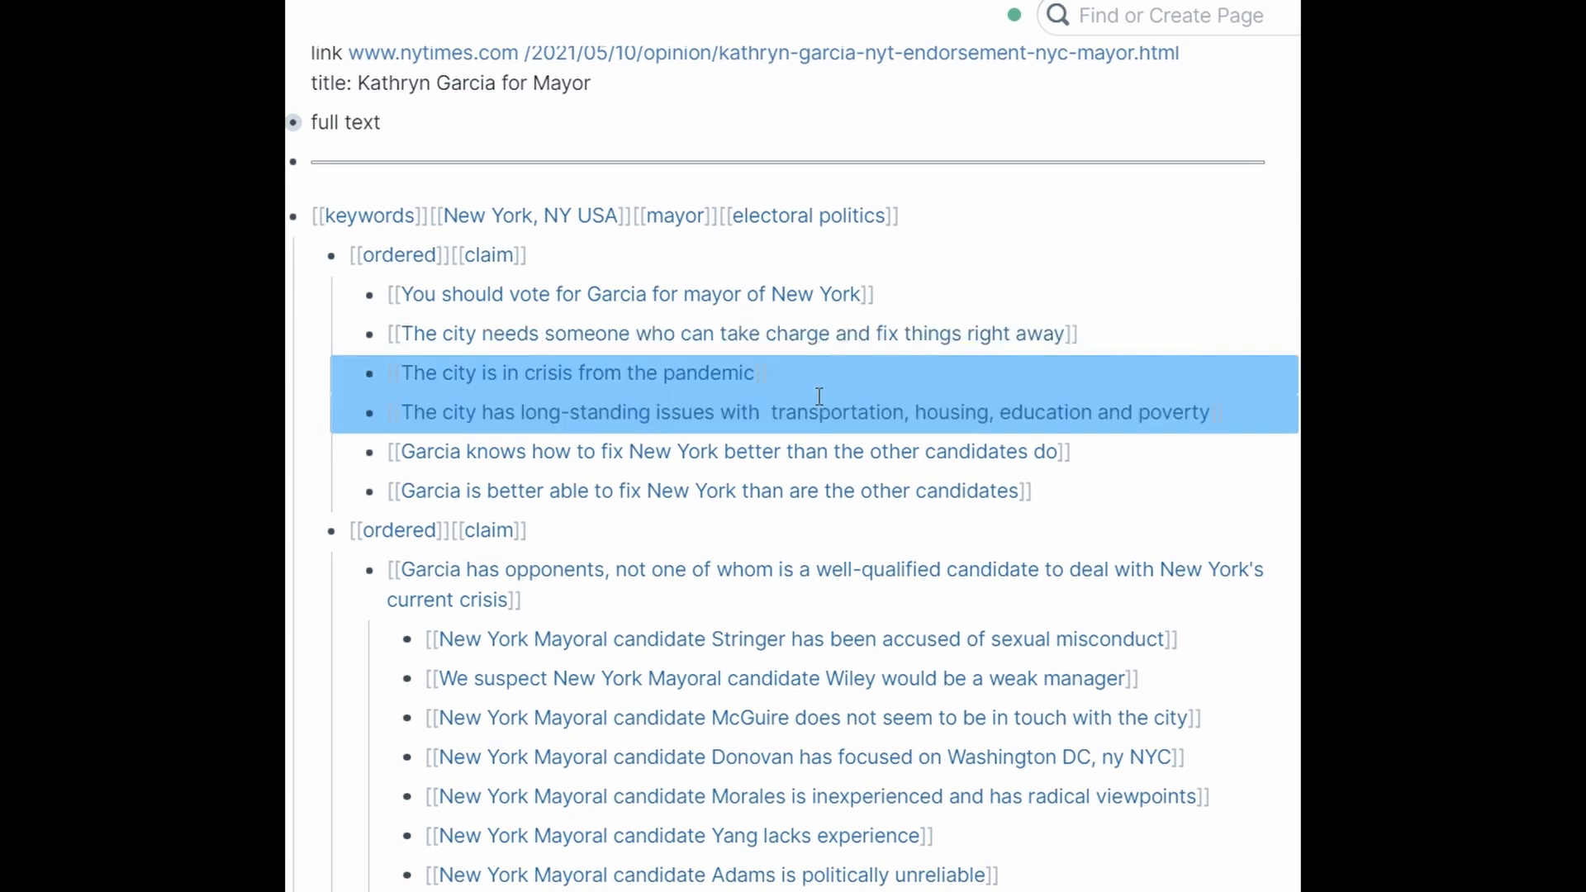
{"action": "key", "text": "Tab"}
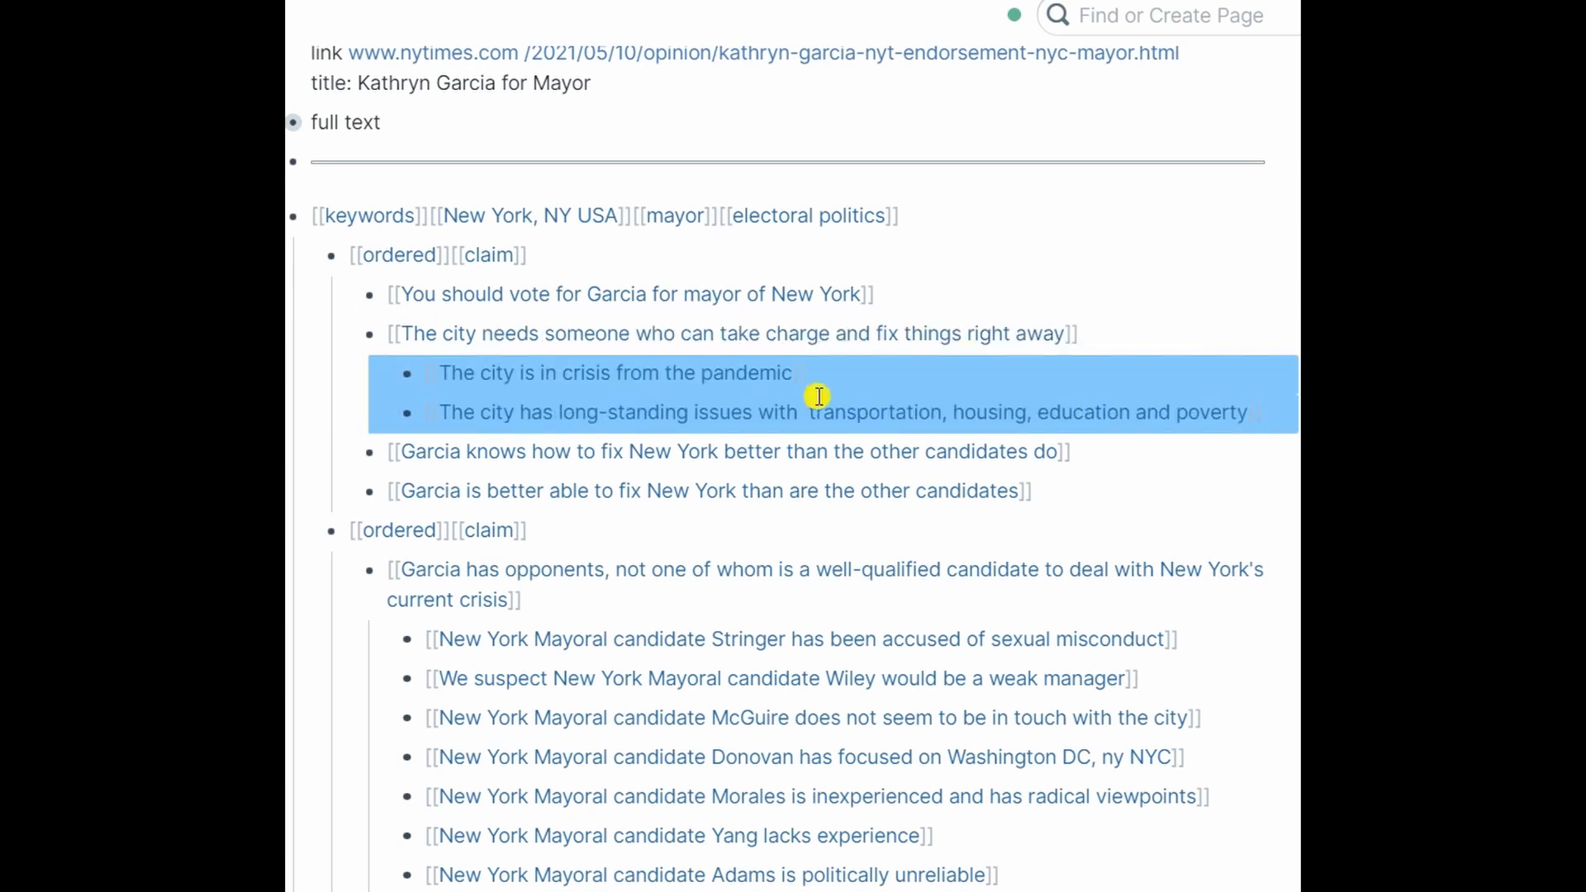
Step: Nest "The city needs someone who can take charge and fix things right away", with its subclaims, under "You should vote for Garcia for mayor"
{"action": "left_click", "coordinate": [1097, 333]}
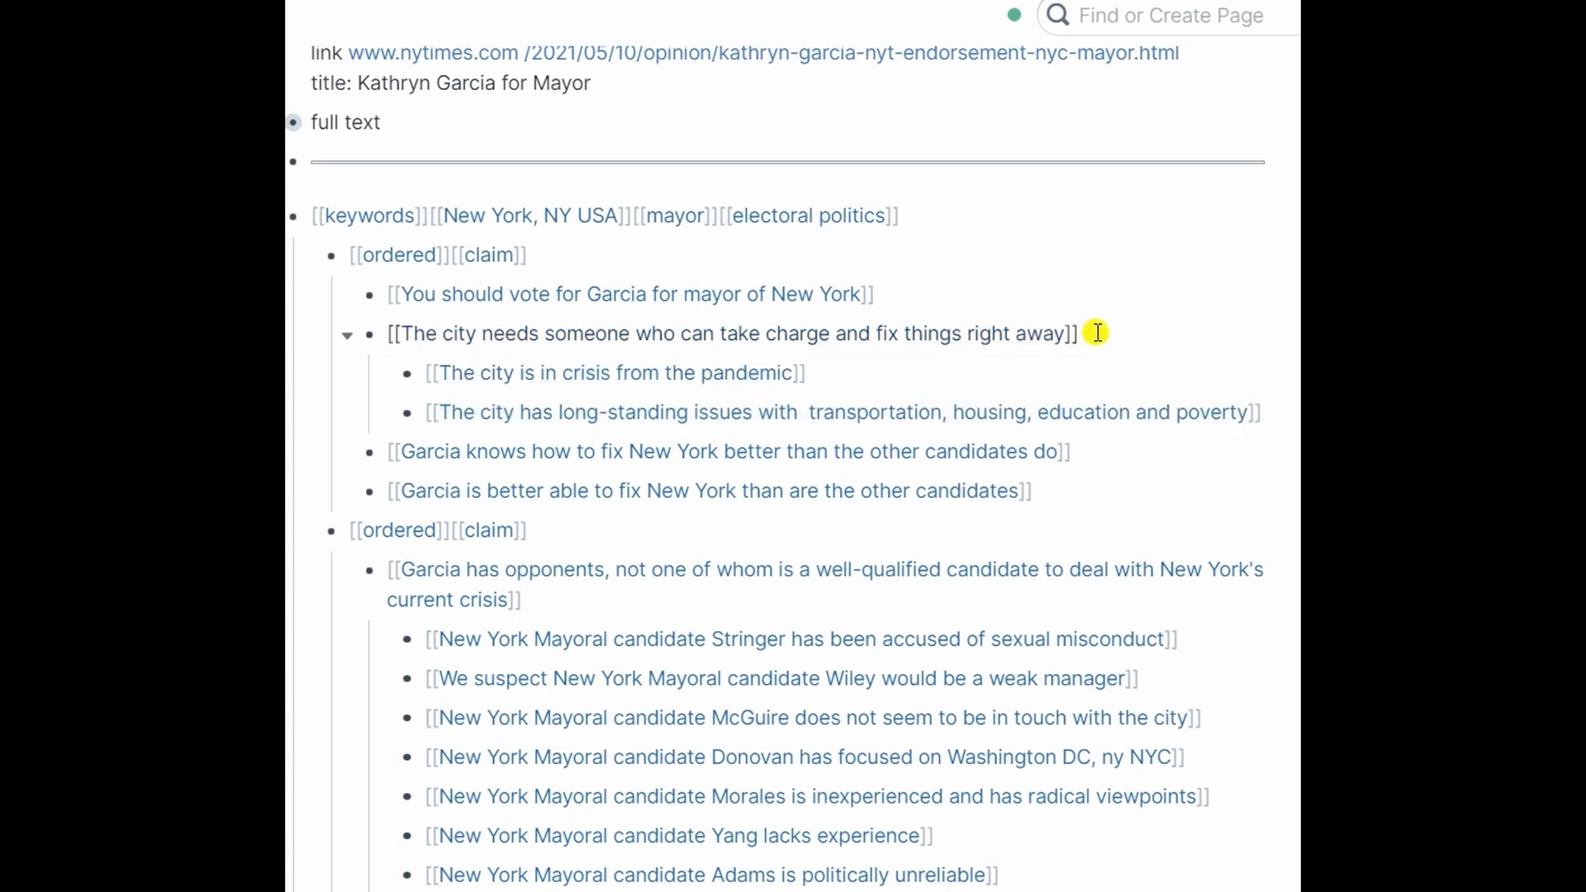
{"action": "key", "text": "Escape"}
{"action": "key", "text": "Tab"}
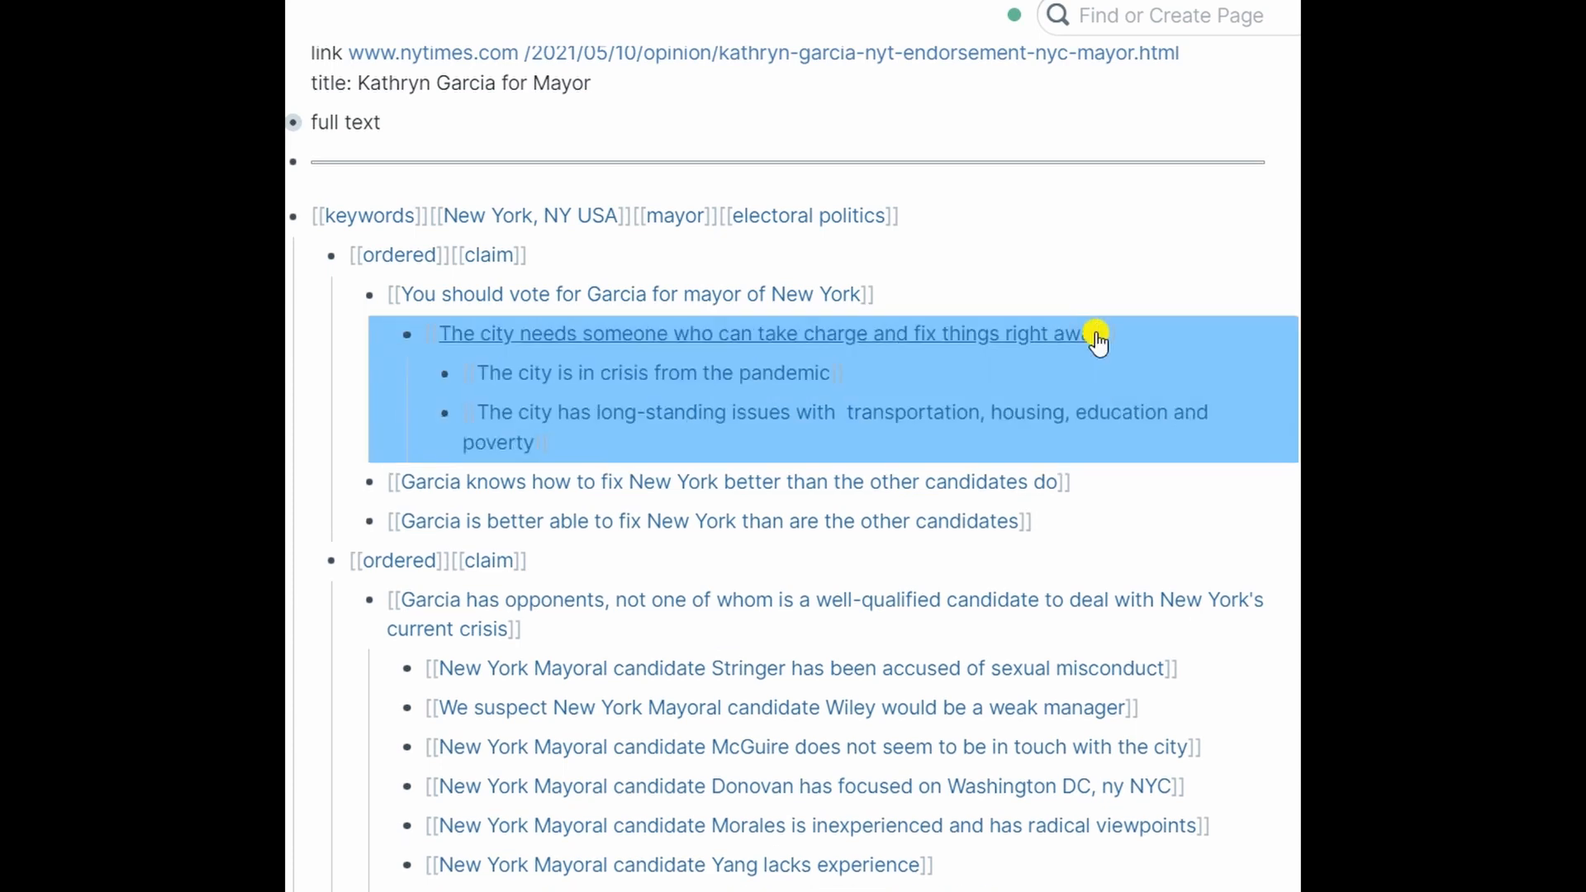
{"action": "left_click", "coordinate": [891, 292]}
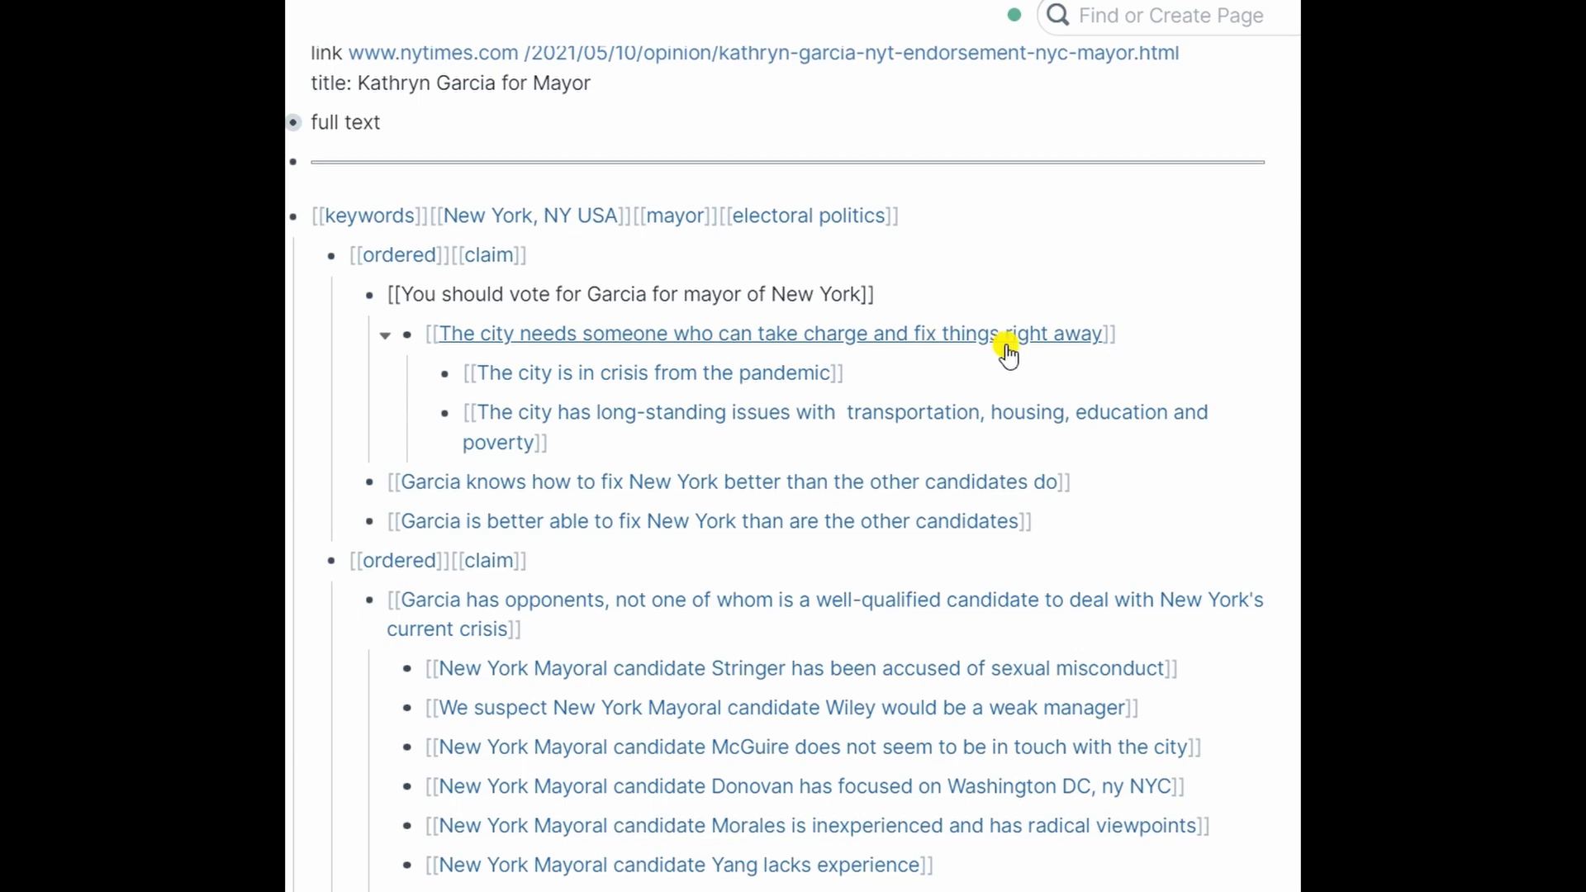
{"action": "left_click", "coordinate": [1168, 340]}
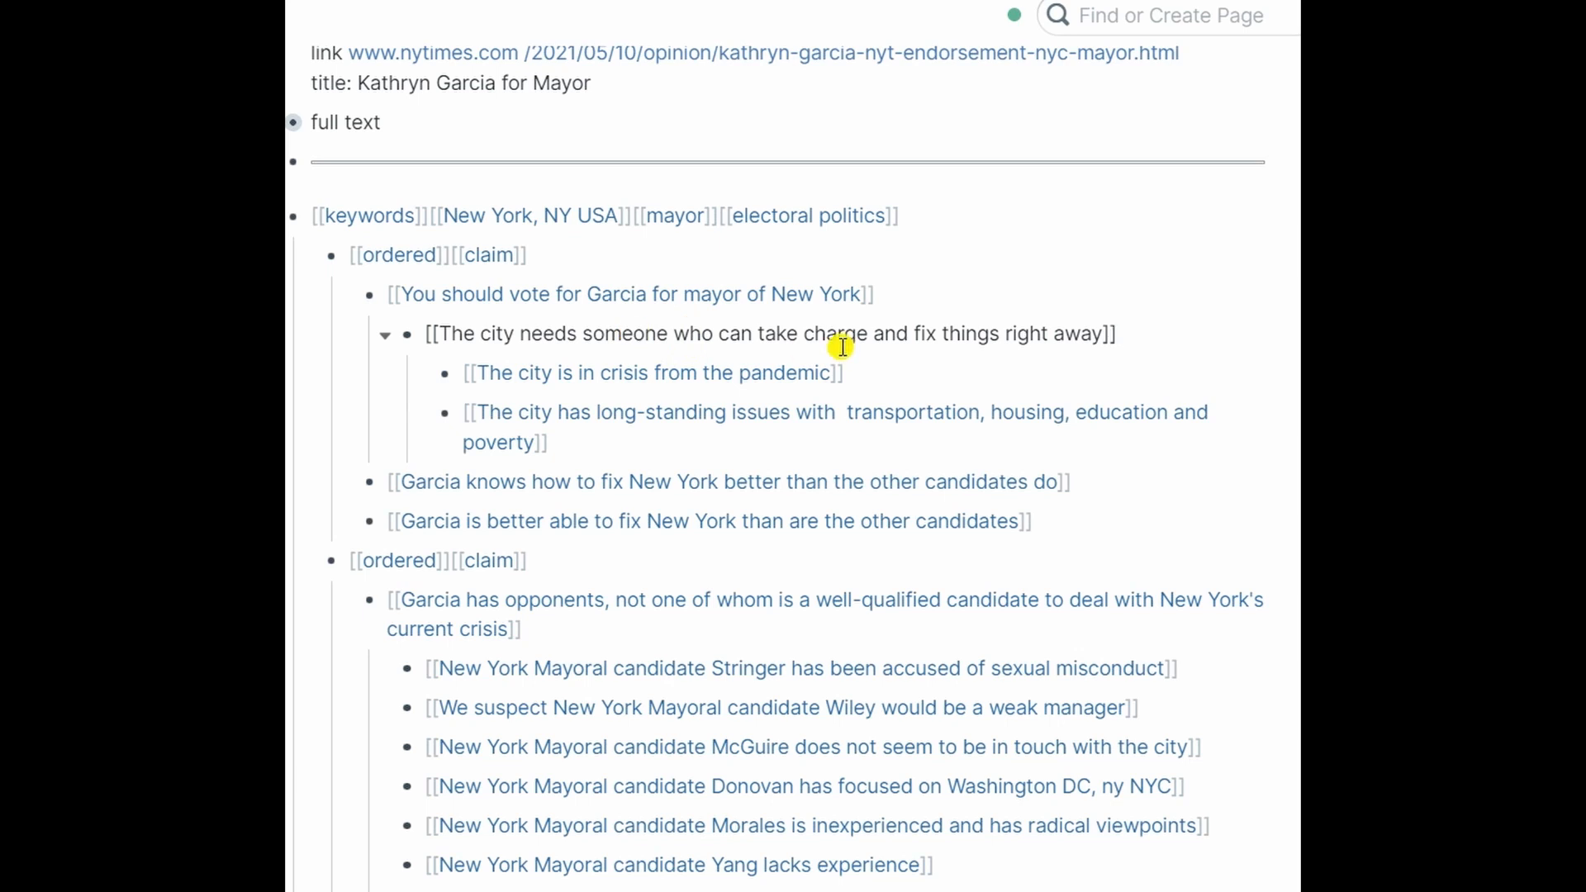
{"action": "left_click", "coordinate": [942, 368]}
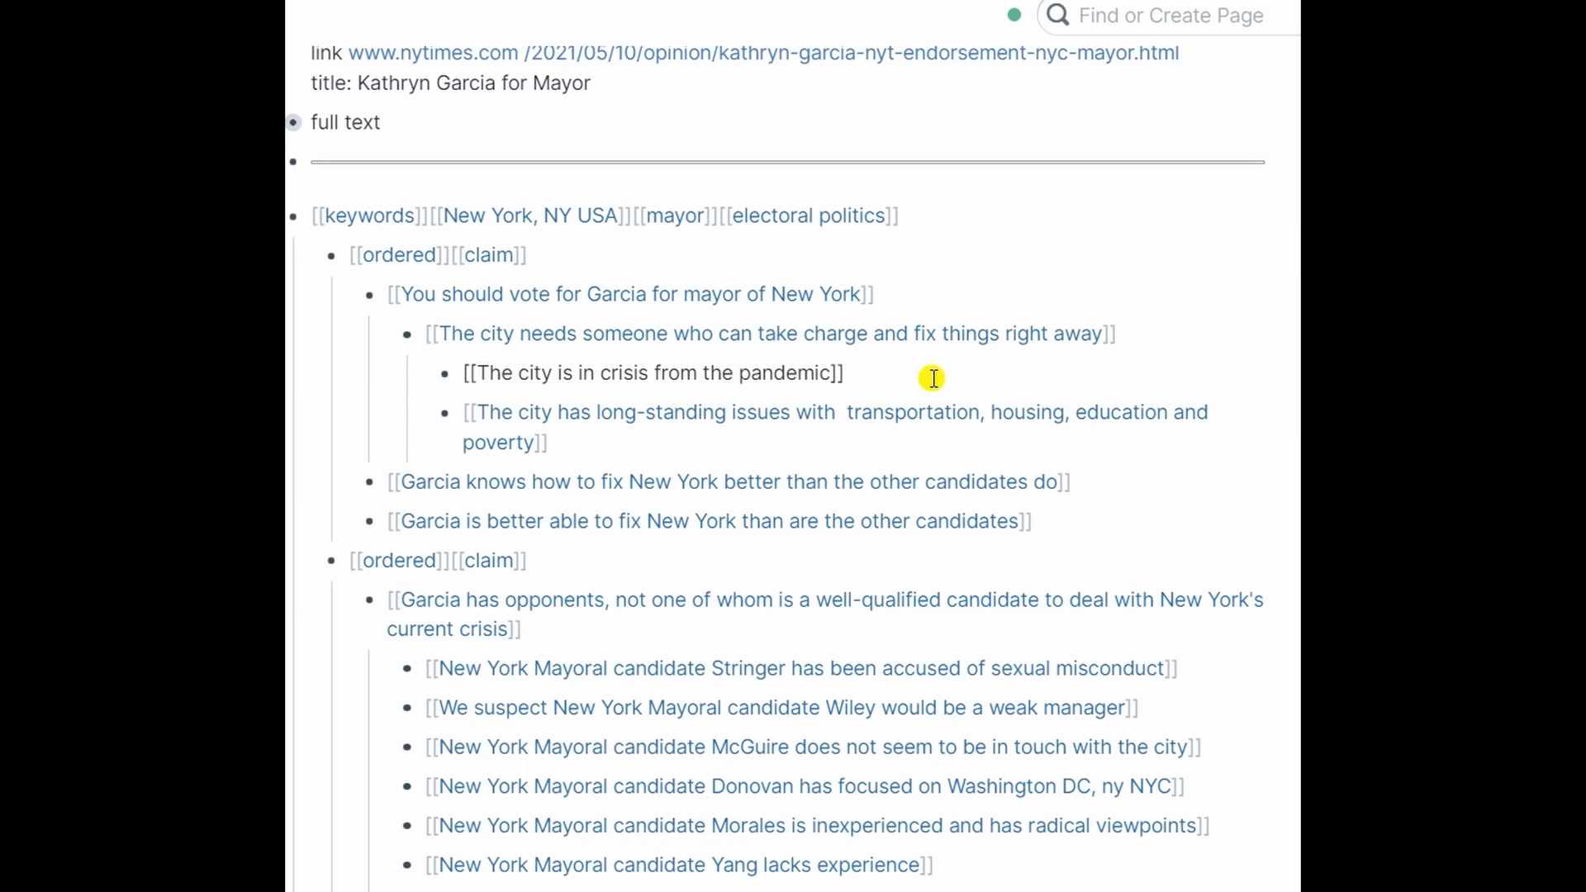
{"action": "key", "text": "Down"}
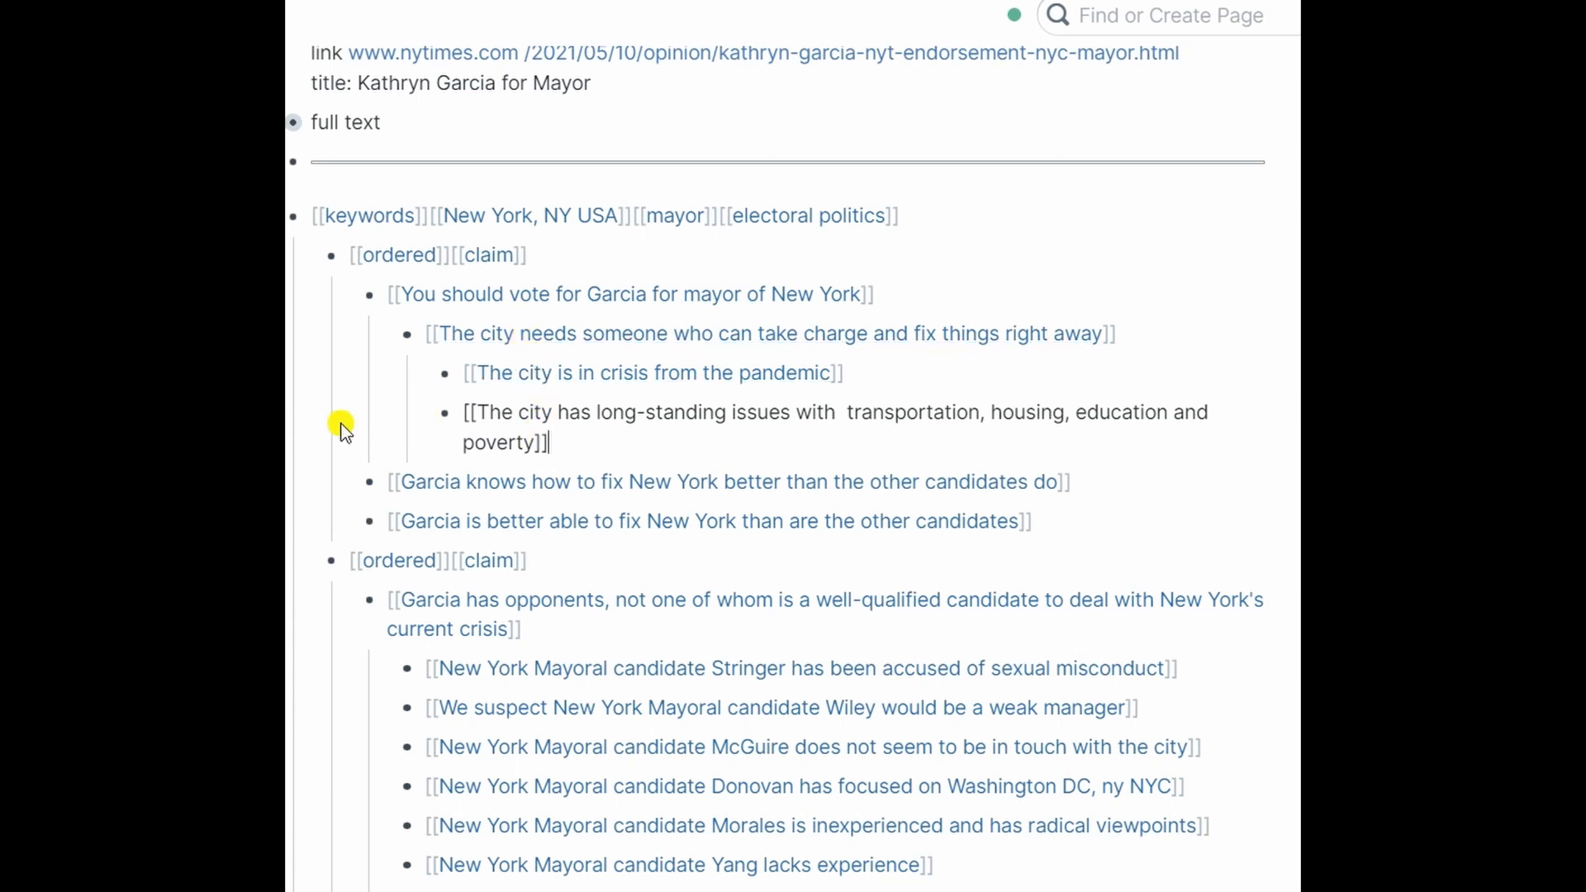
{"action": "left_click", "coordinate": [311, 415]}
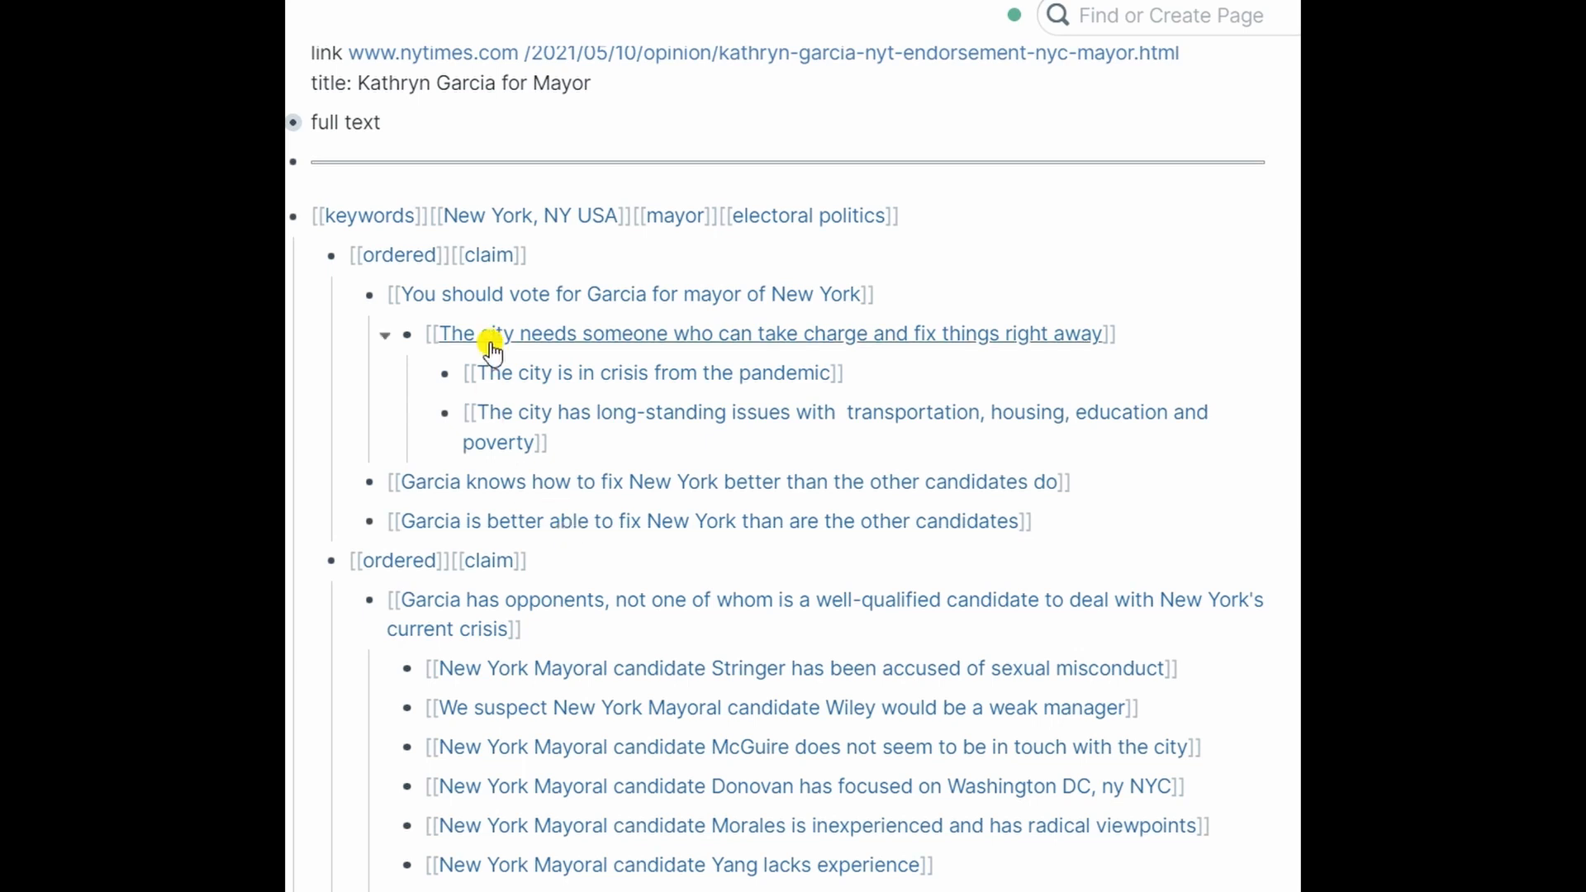
Step: Insert the linked claim "Garcia can take charge and fix things right away" above "Garcia knows how to fix New York better than the other candidates do"
{"action": "left_click", "coordinate": [677, 443]}
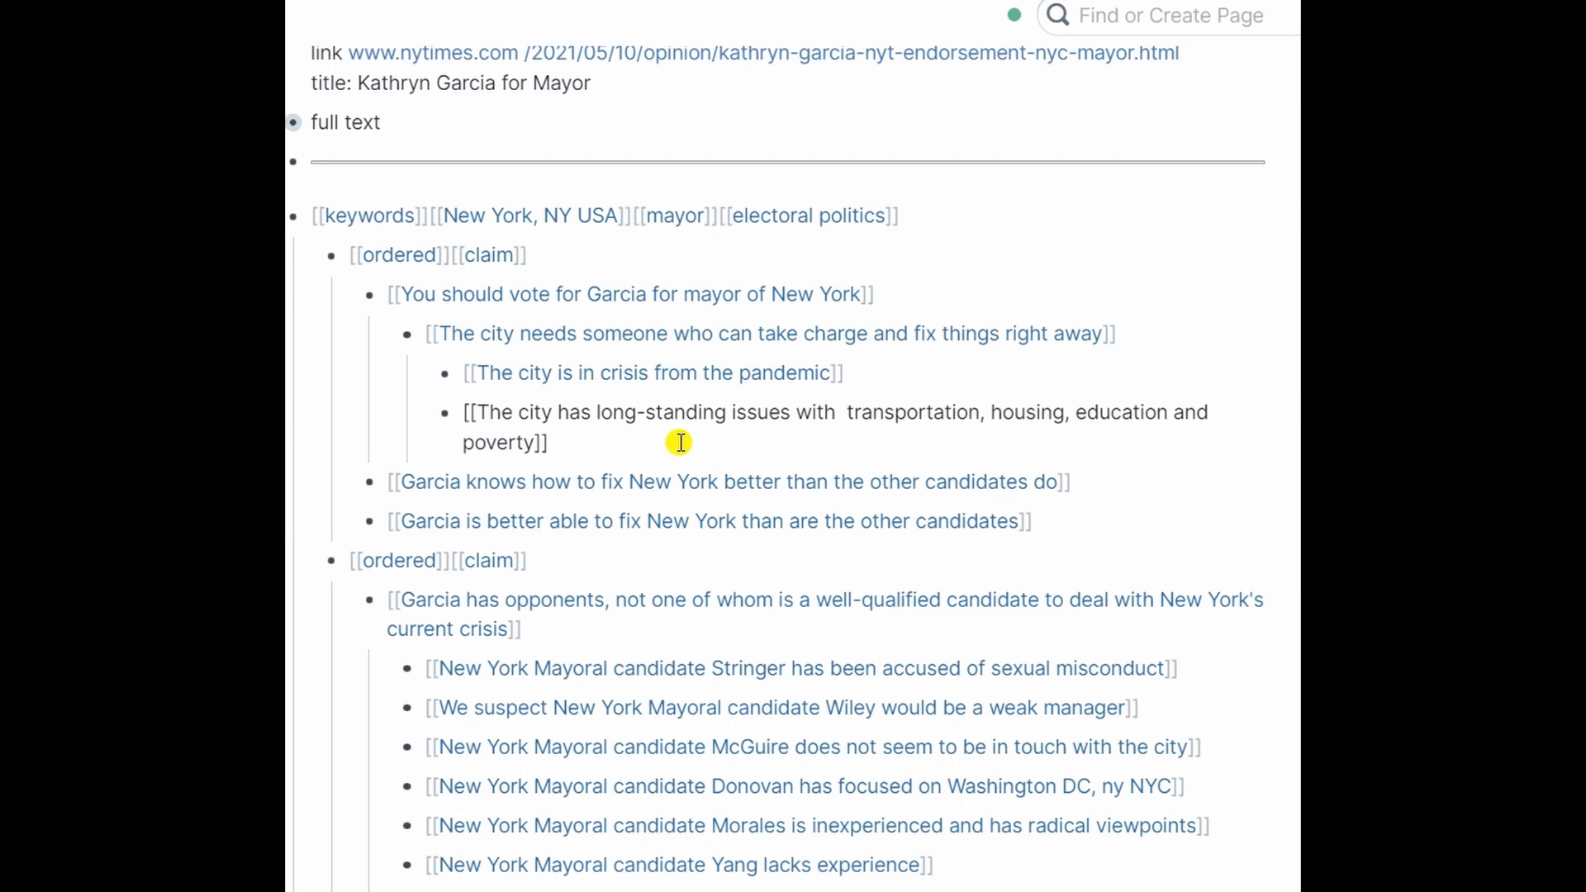
{"action": "key", "text": "Down"}
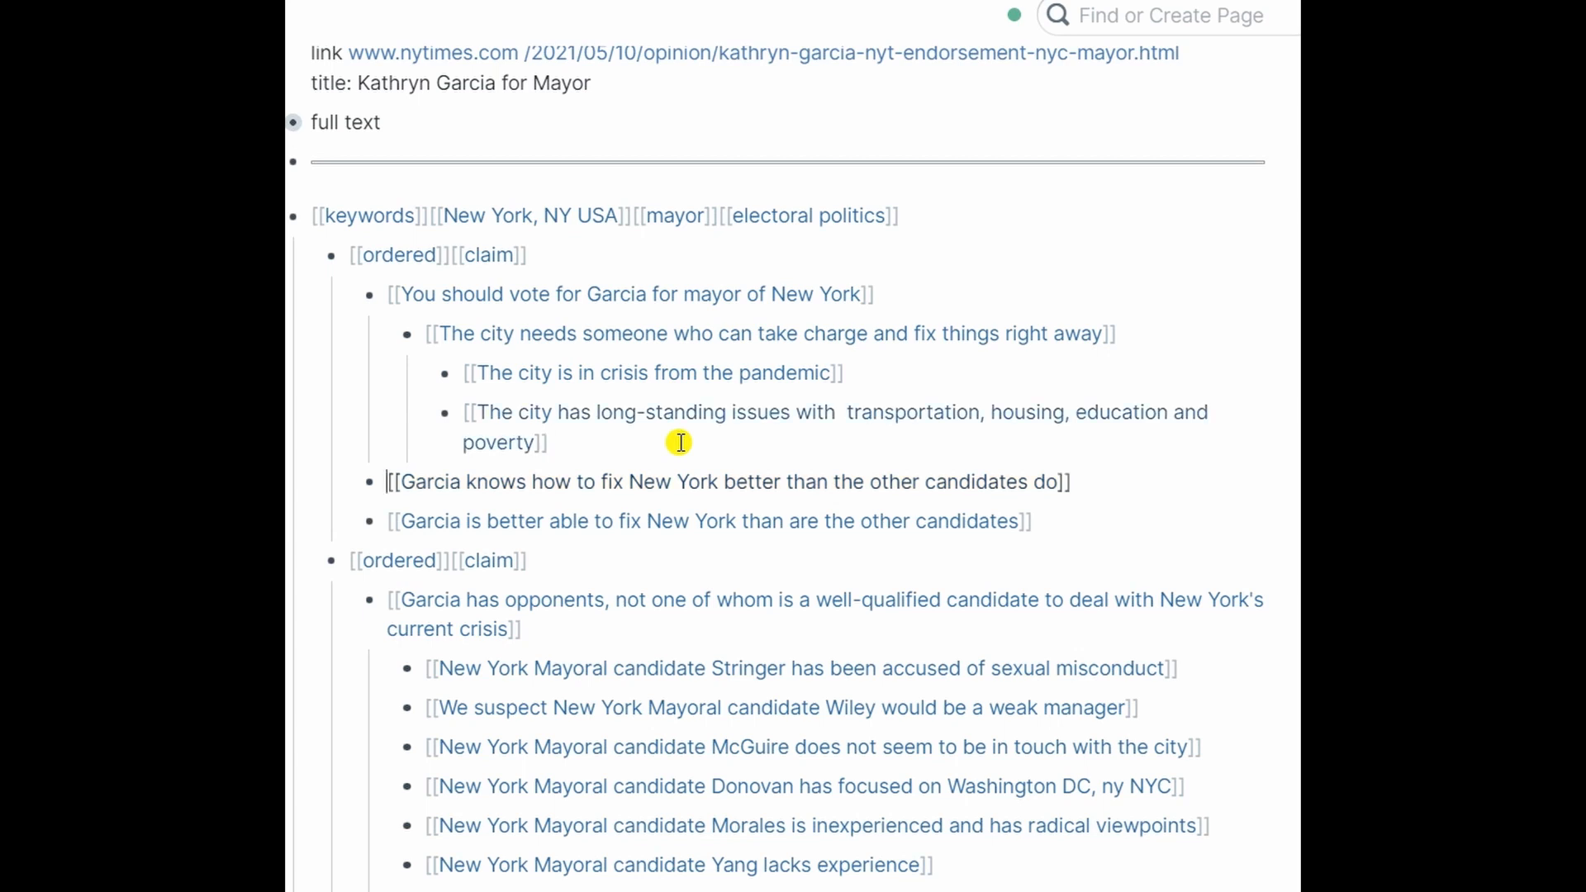
{"action": "key", "text": "Return"}
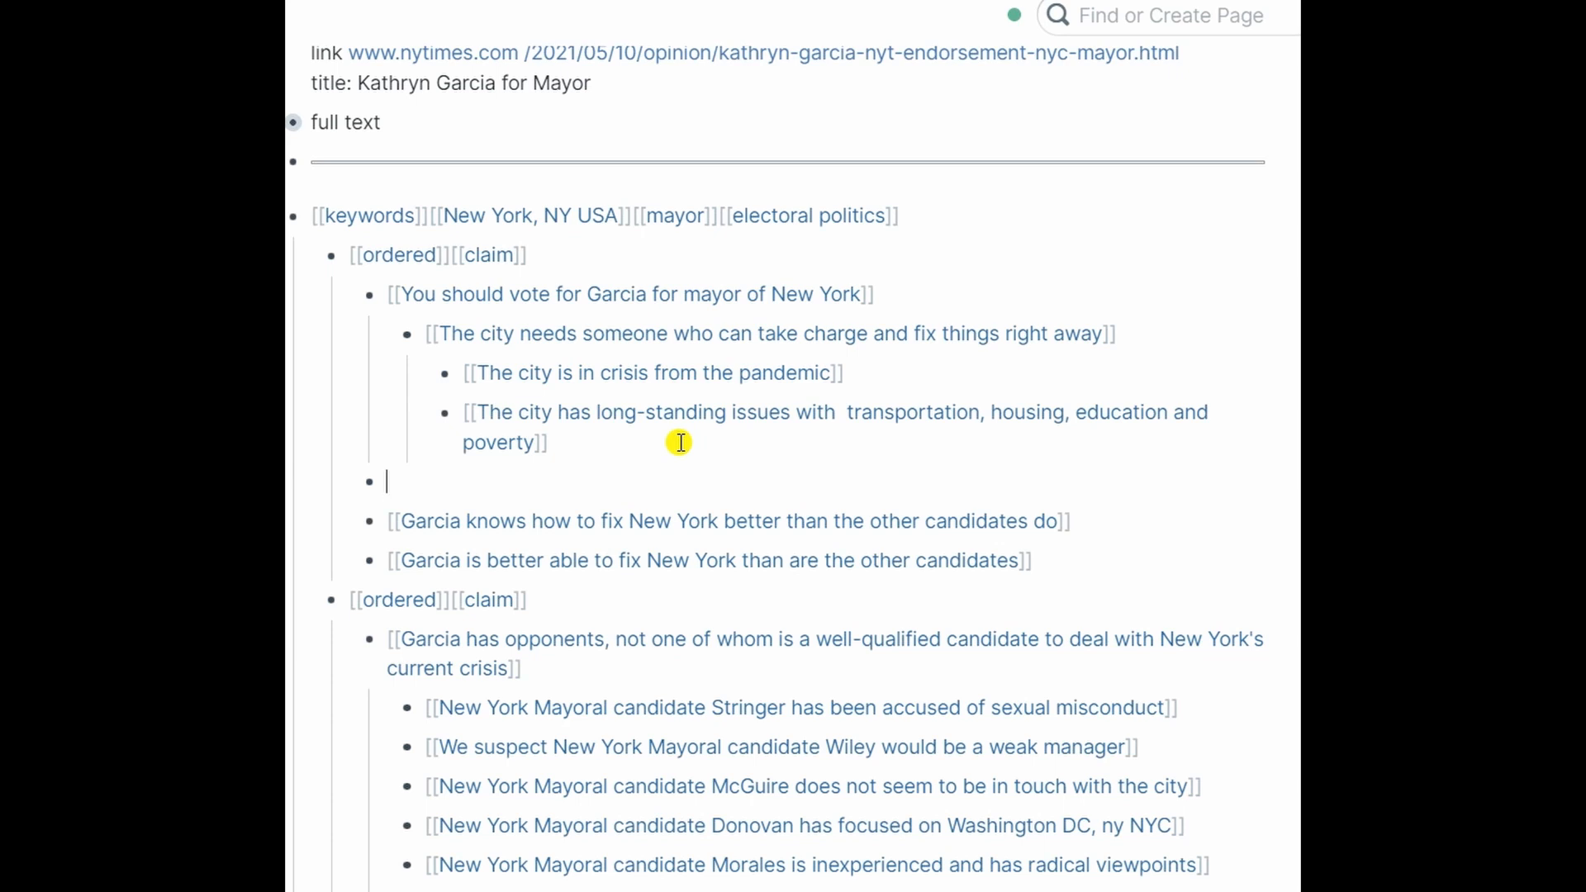
{"action": "type", "text": "[["}
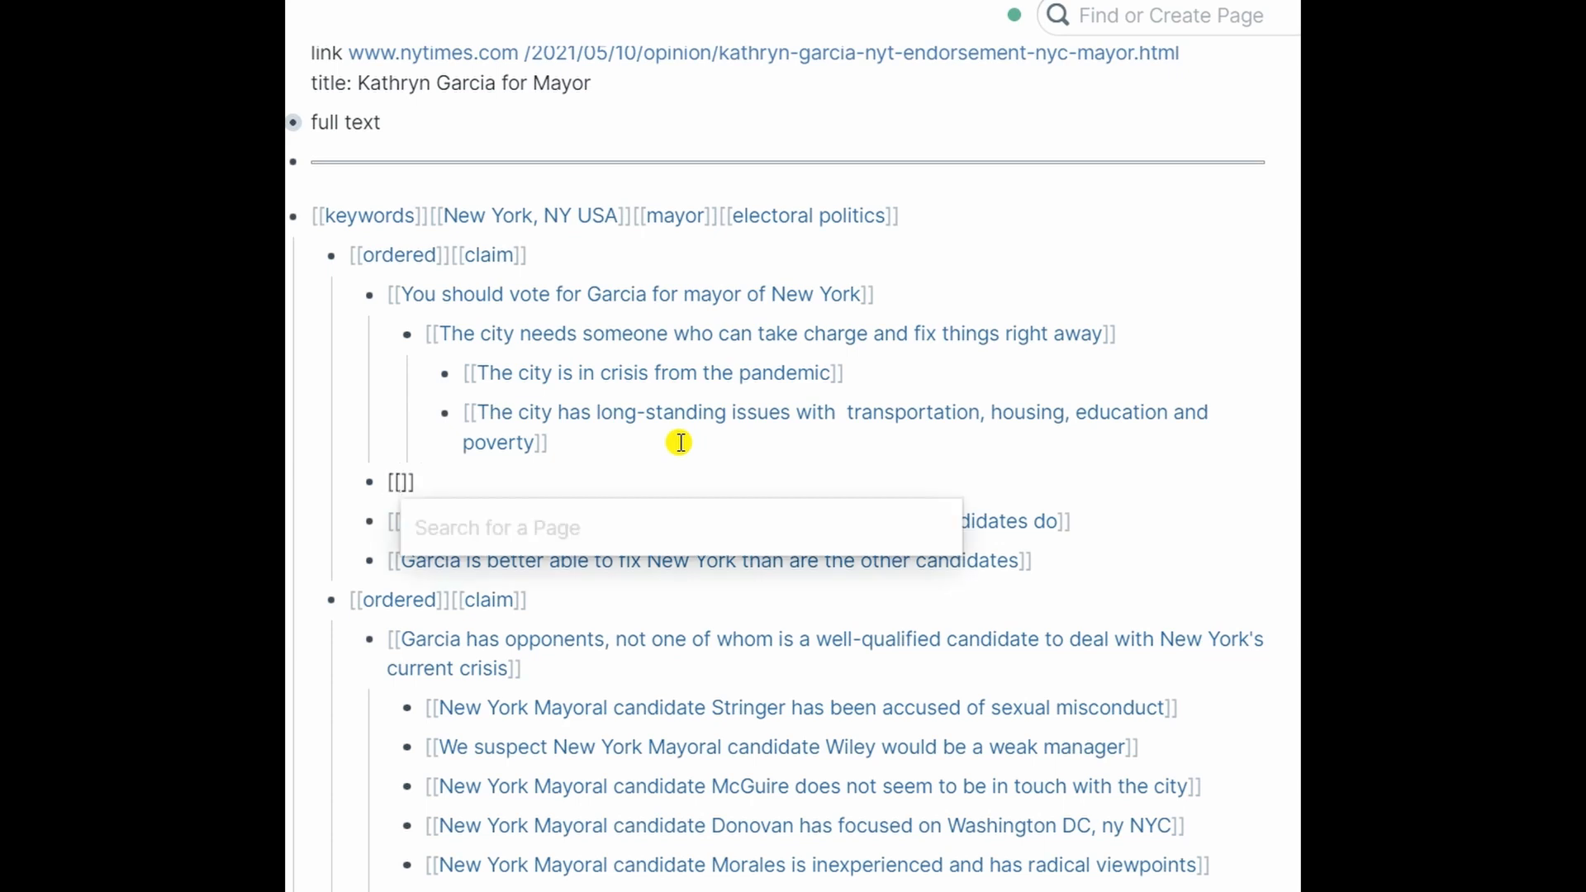
{"action": "type", "text": "Garcia"}
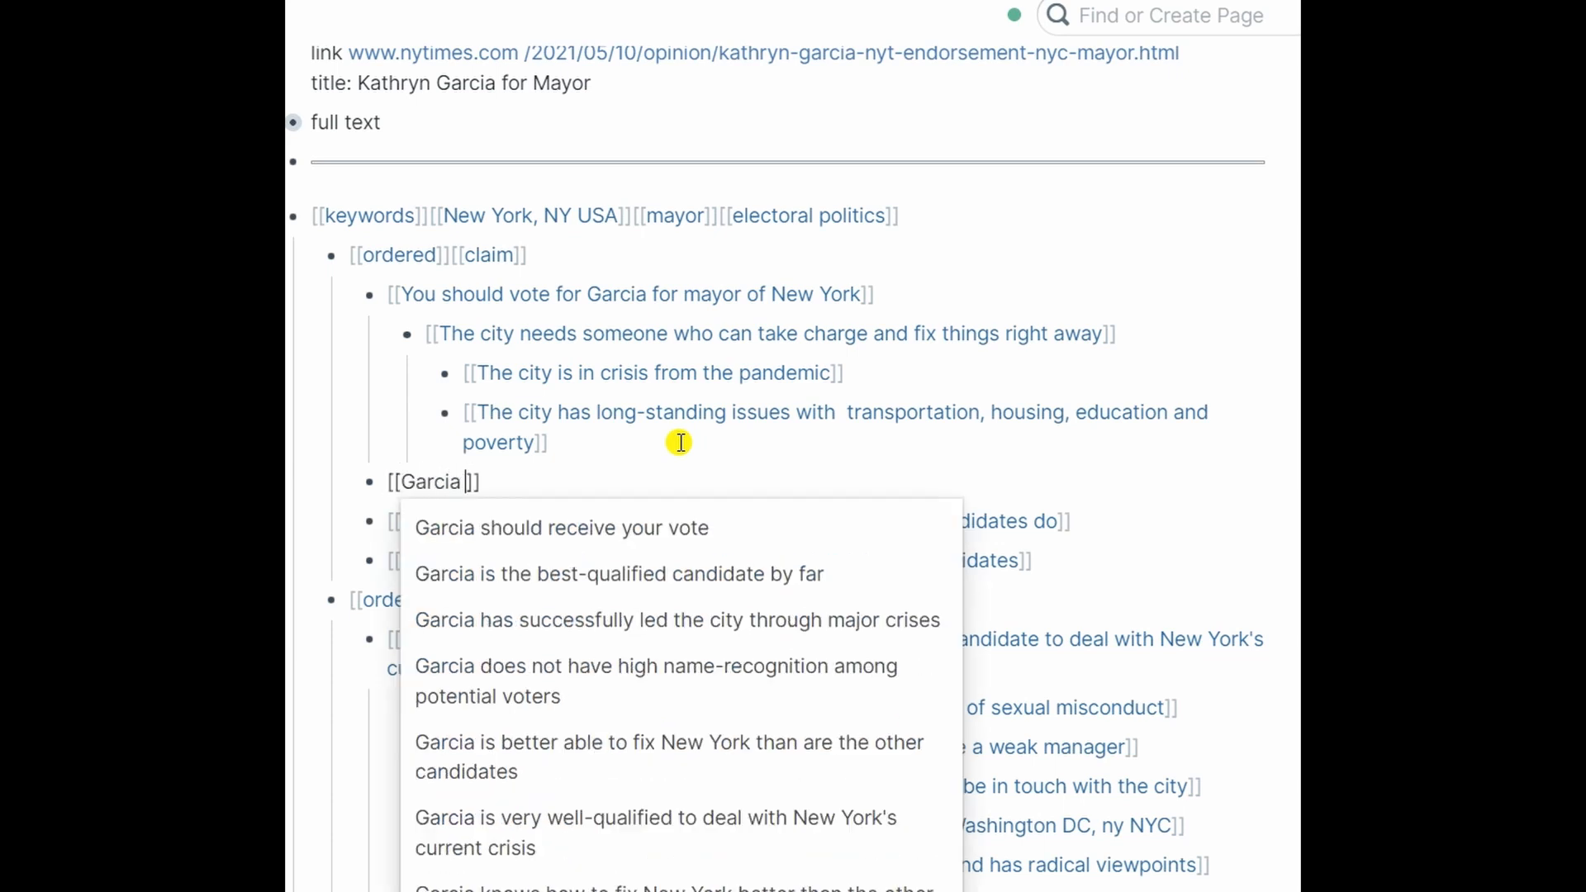
{"action": "type", "text": " can take charge and fix things right away]]"}
Step: Nest the claims that Garcia knows how and is better able to fix New York under "Garcia can take charge and fix things right away"
{"action": "key", "text": "shift+Down"}
{"action": "key", "text": "shift+Down"}
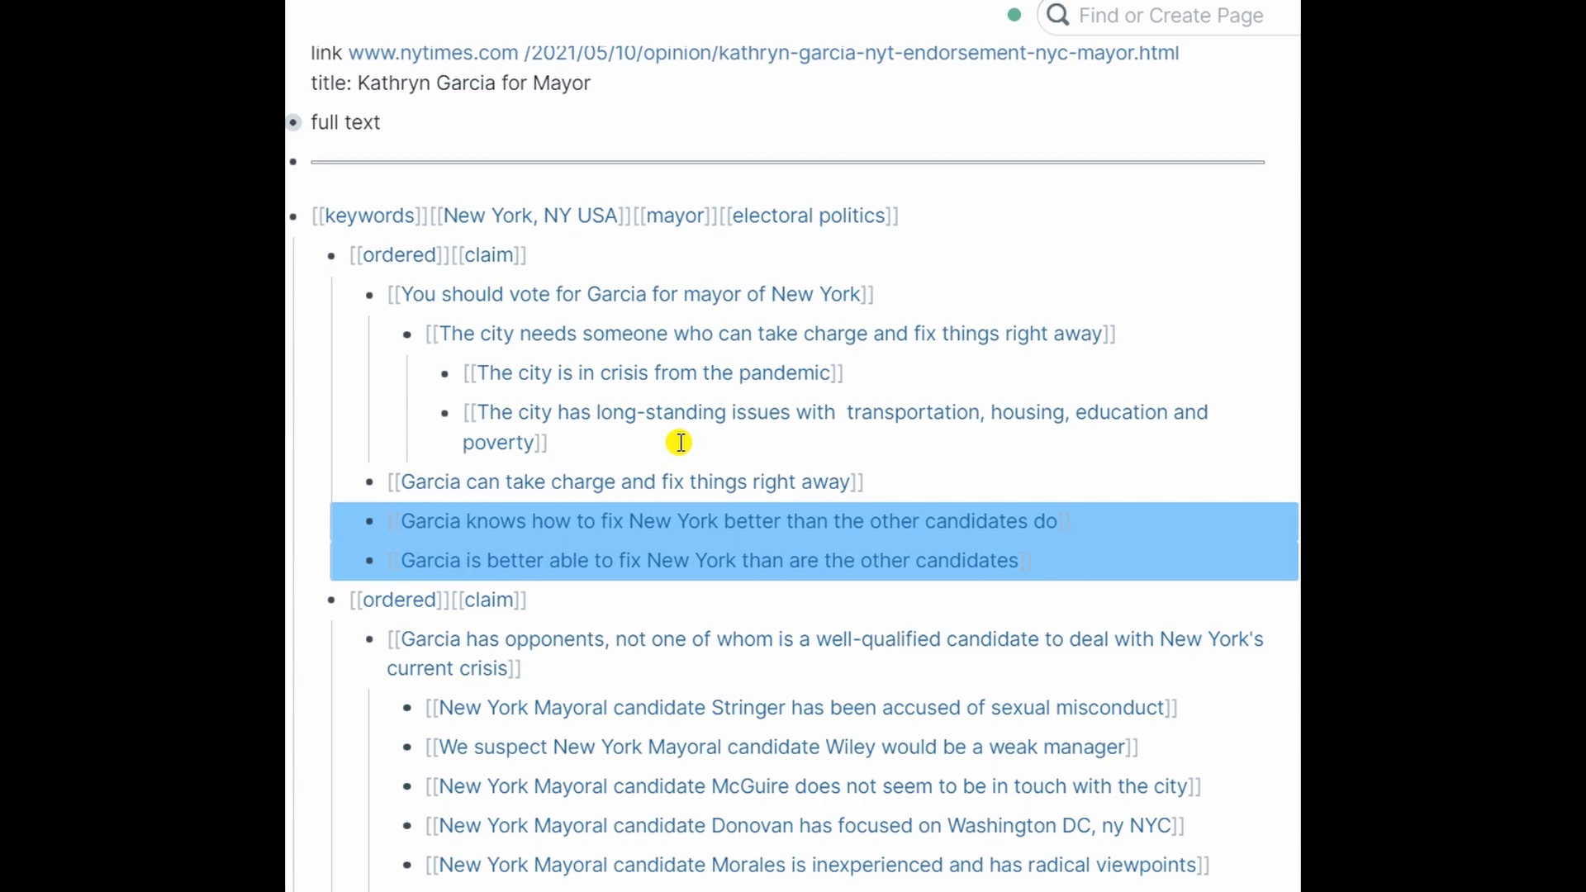
{"action": "key", "text": "Tab"}
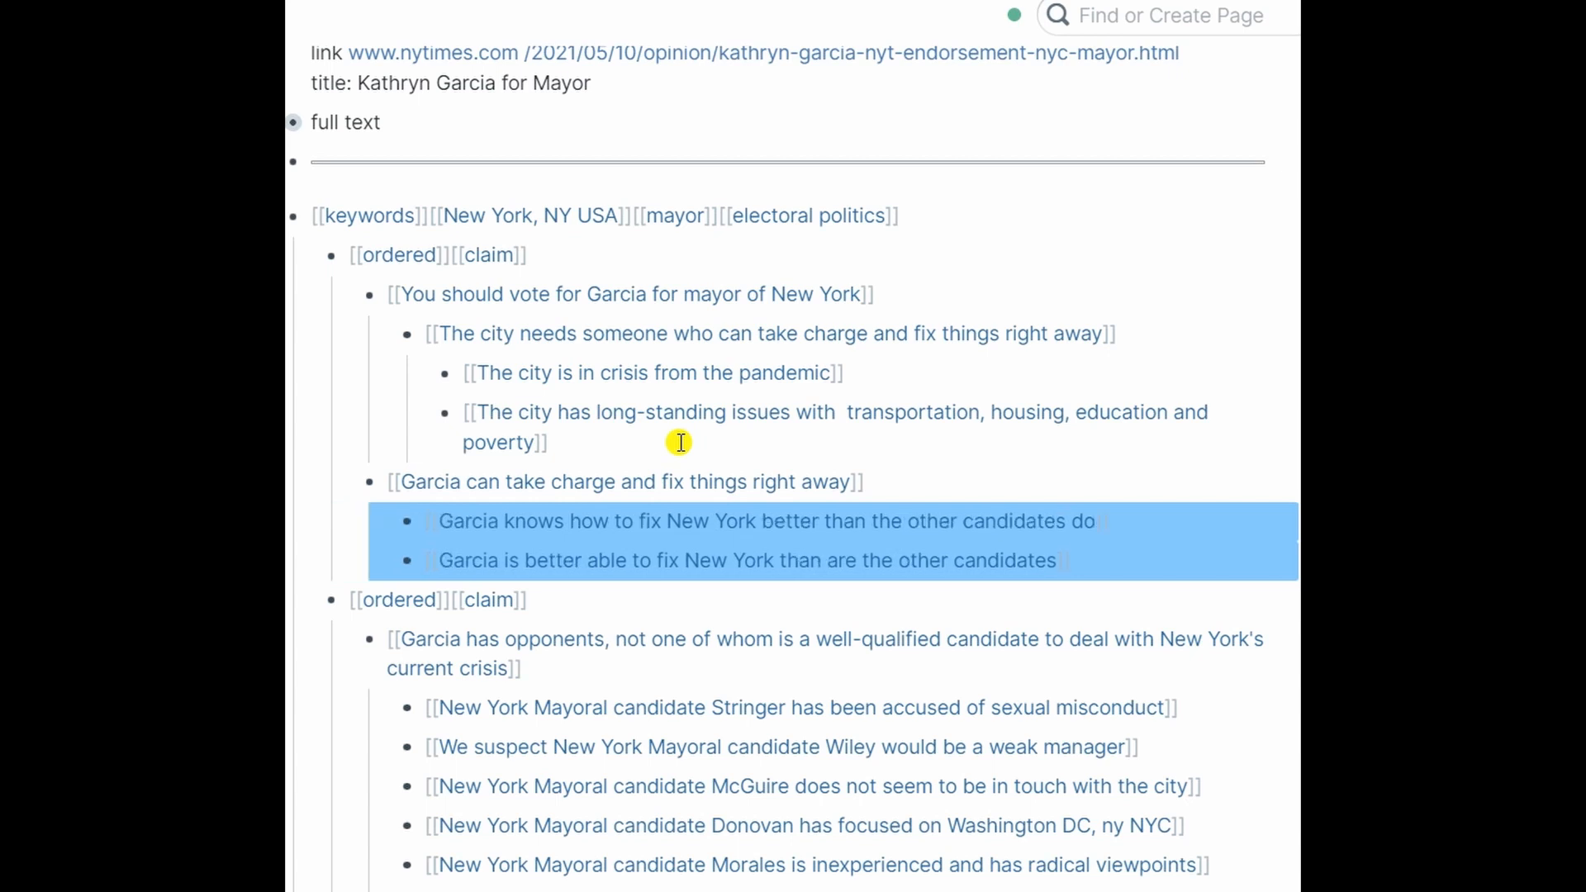
{"action": "left_click", "coordinate": [905, 484]}
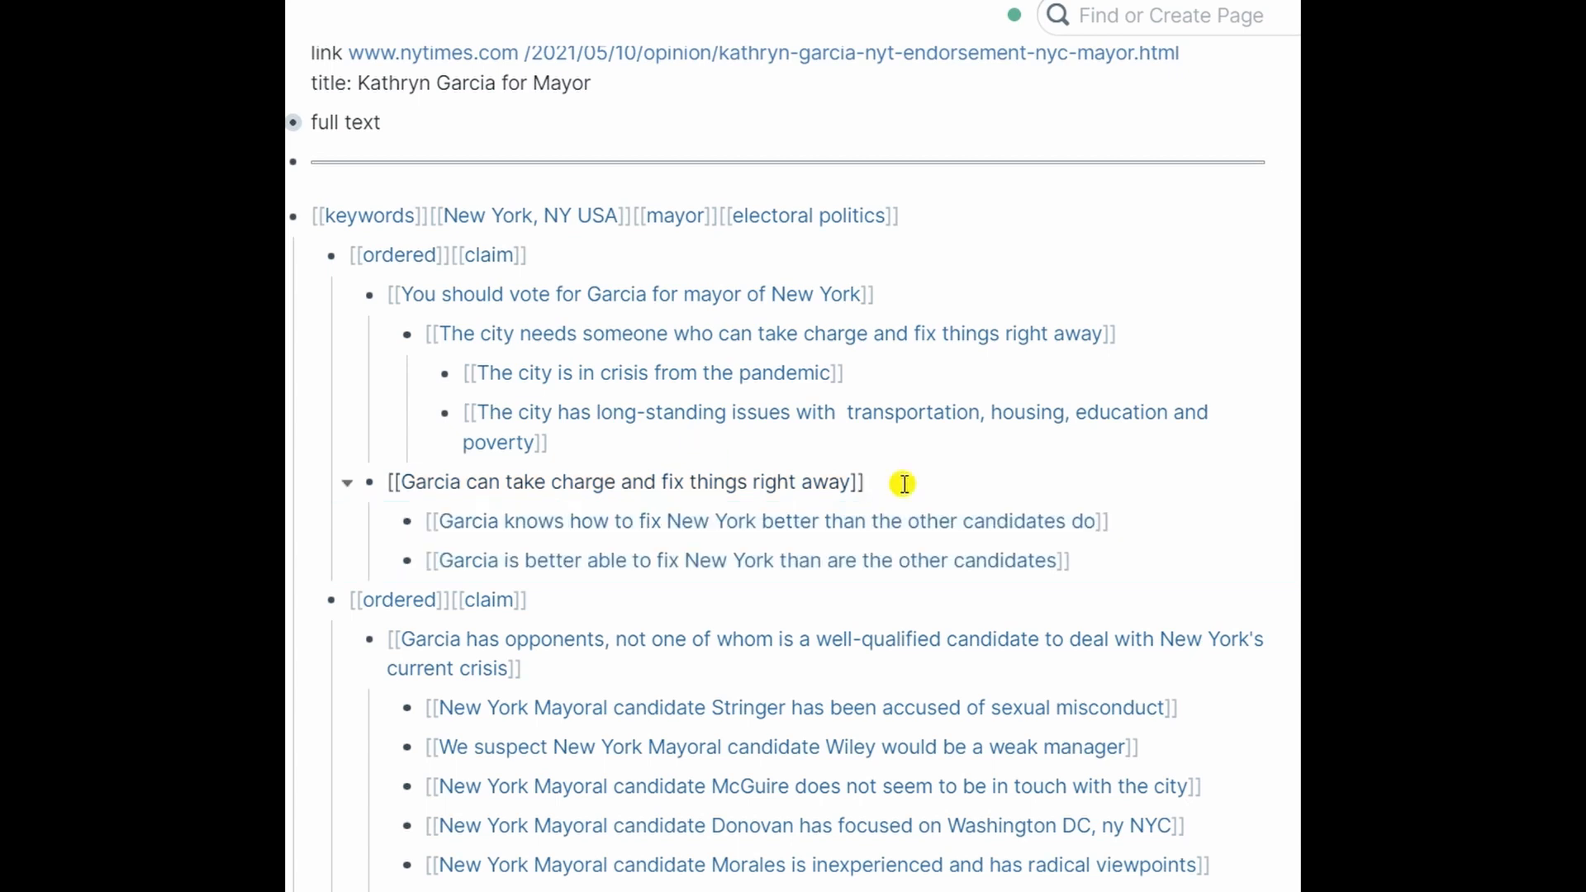
Step: Nest "Garcia can take charge and fix things right away", with its subclaims, under "You should vote for Garcia for mayor of New York"
{"action": "key", "text": "Tab"}
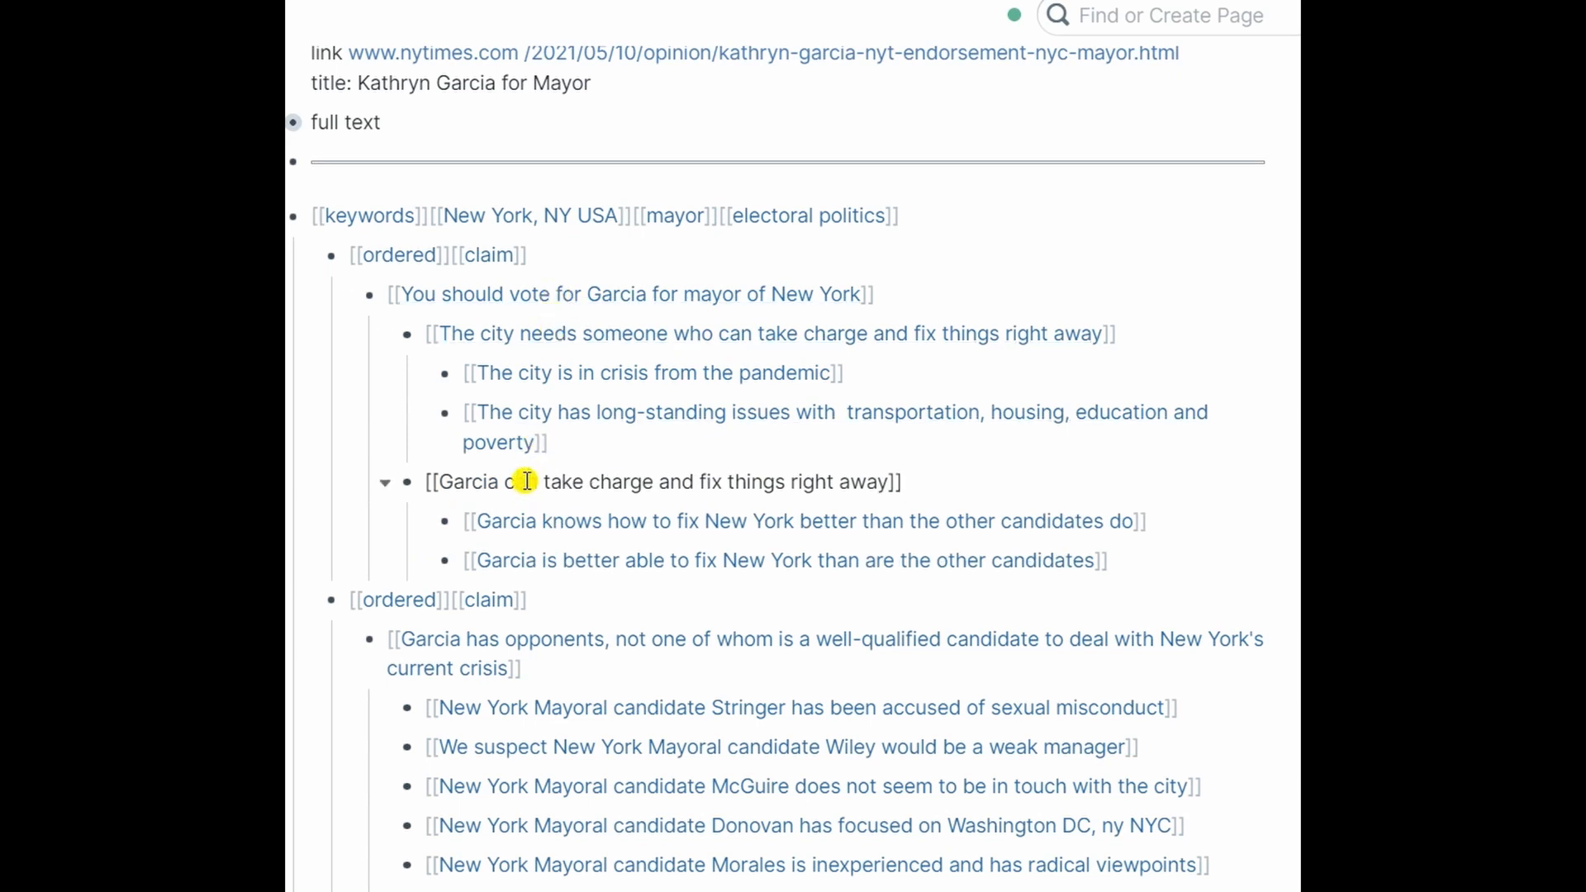
{"action": "key", "text": "Escape"}
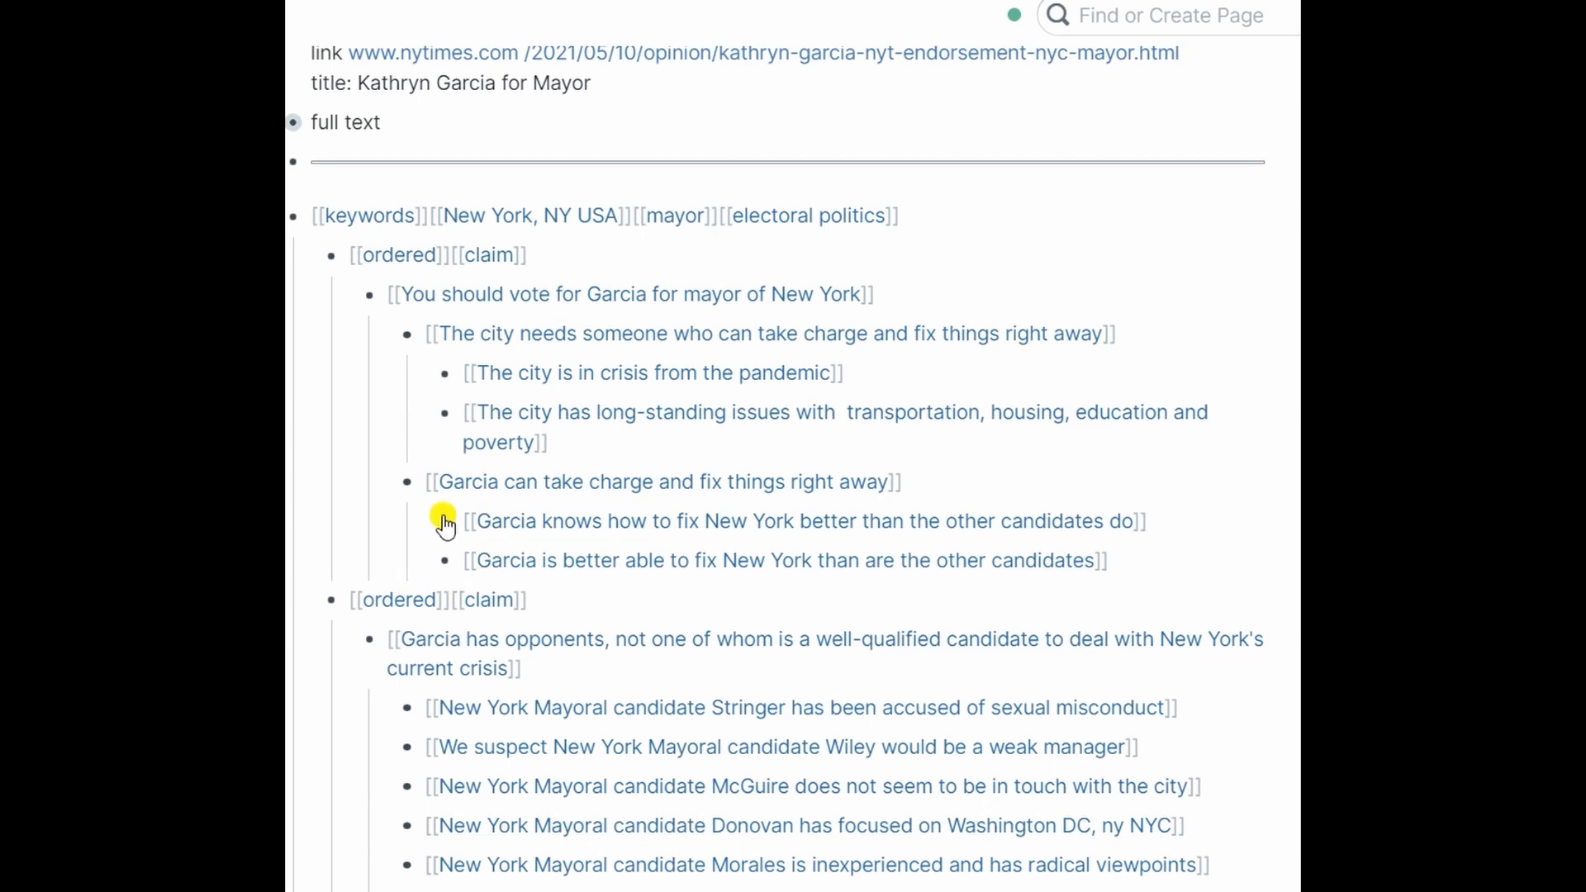
{"action": "mouse_move", "coordinate": [444, 522]}
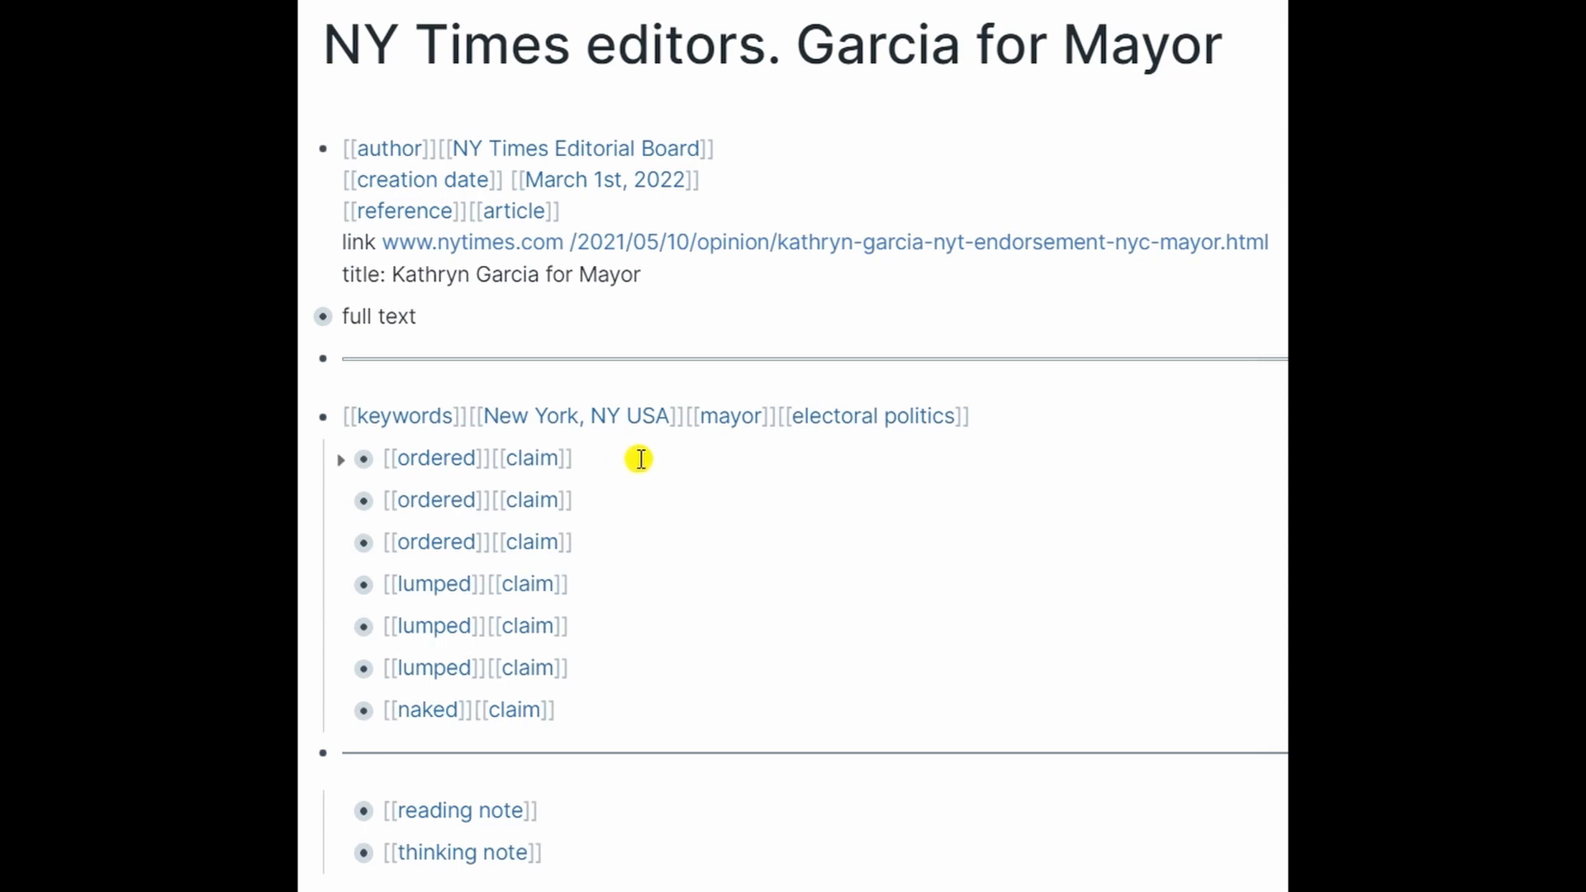
Step: Add a linked [[clarified]][[claim]] block directly beneath the keywords line, above the ordered claim blocks
{"action": "left_click", "coordinate": [1017, 415]}
{"action": "key", "text": "Return"}
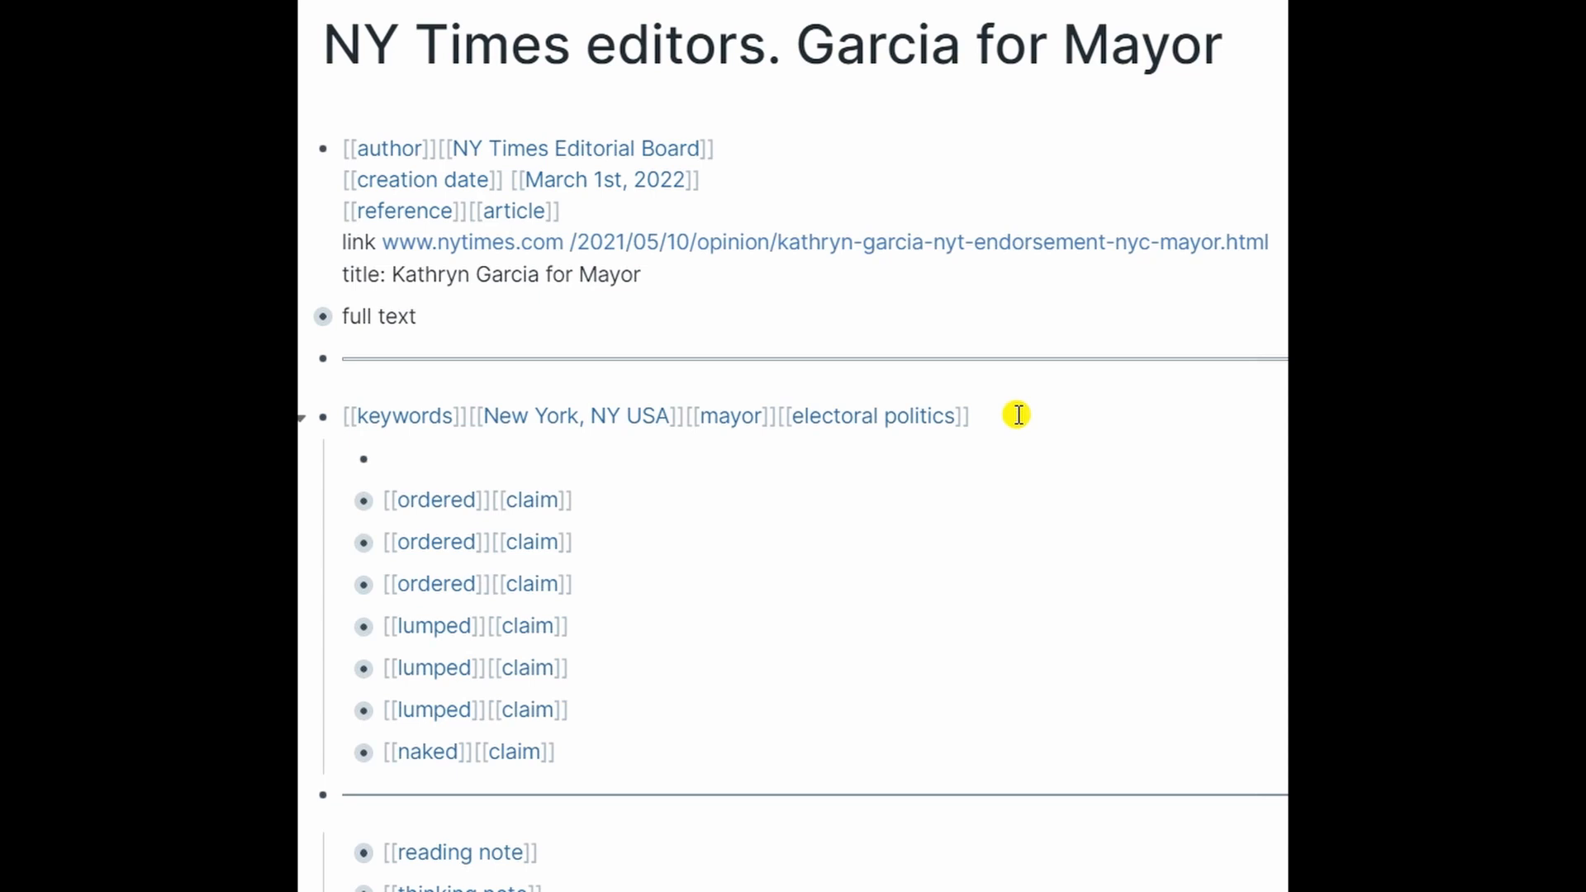
{"action": "type", "text": "[clarif"}
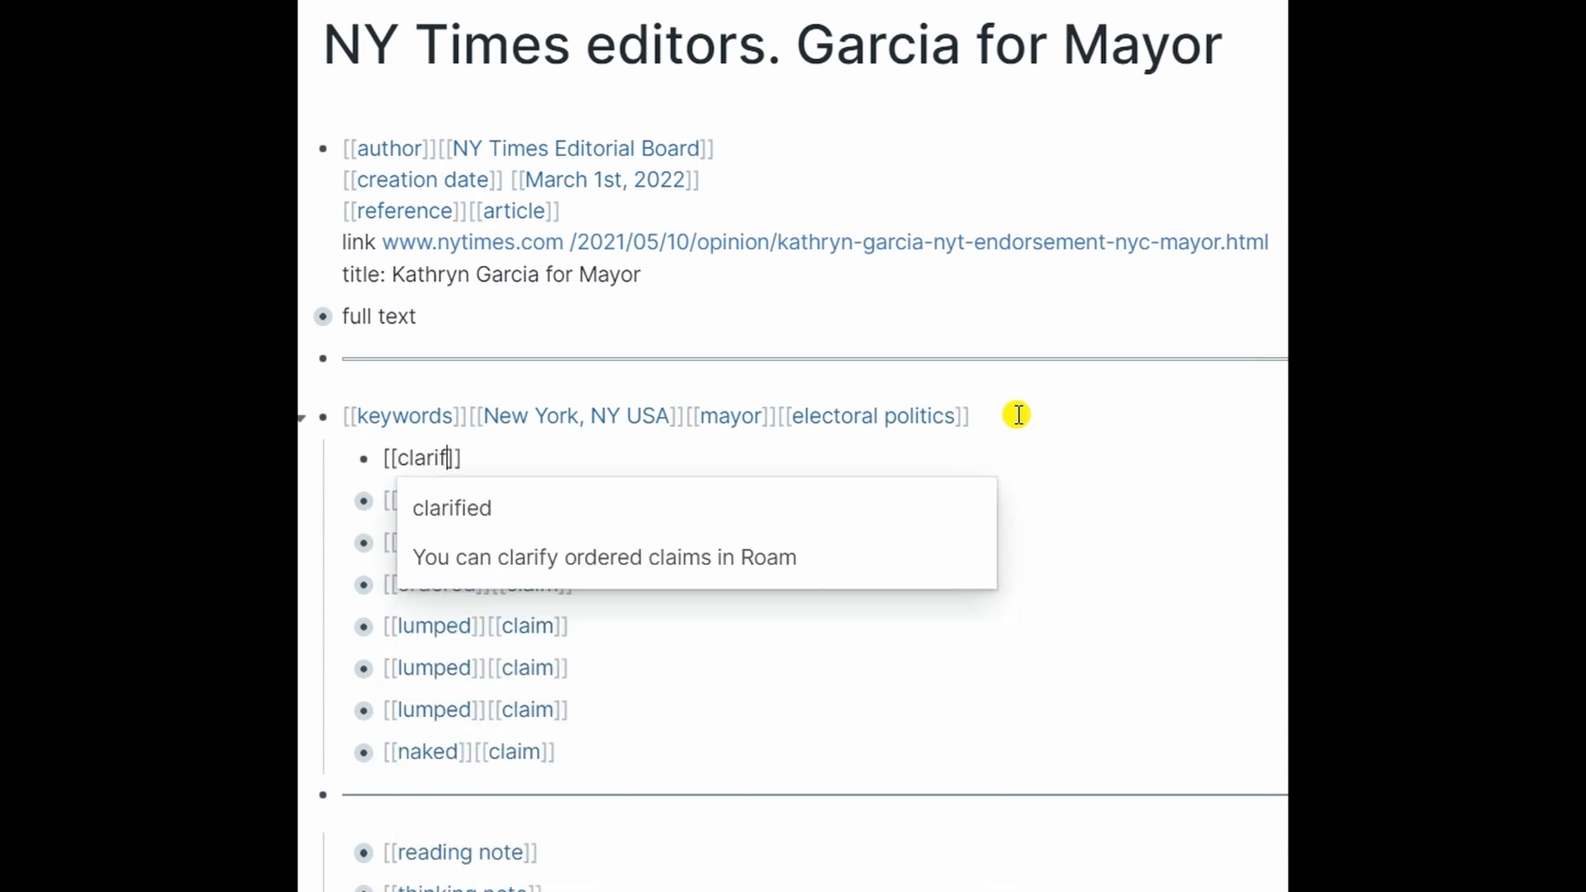
{"action": "key", "text": "Return"}
{"action": "type", "text": "[[cla"}
{"action": "key", "text": "Return"}
{"action": "key", "text": "Down"}
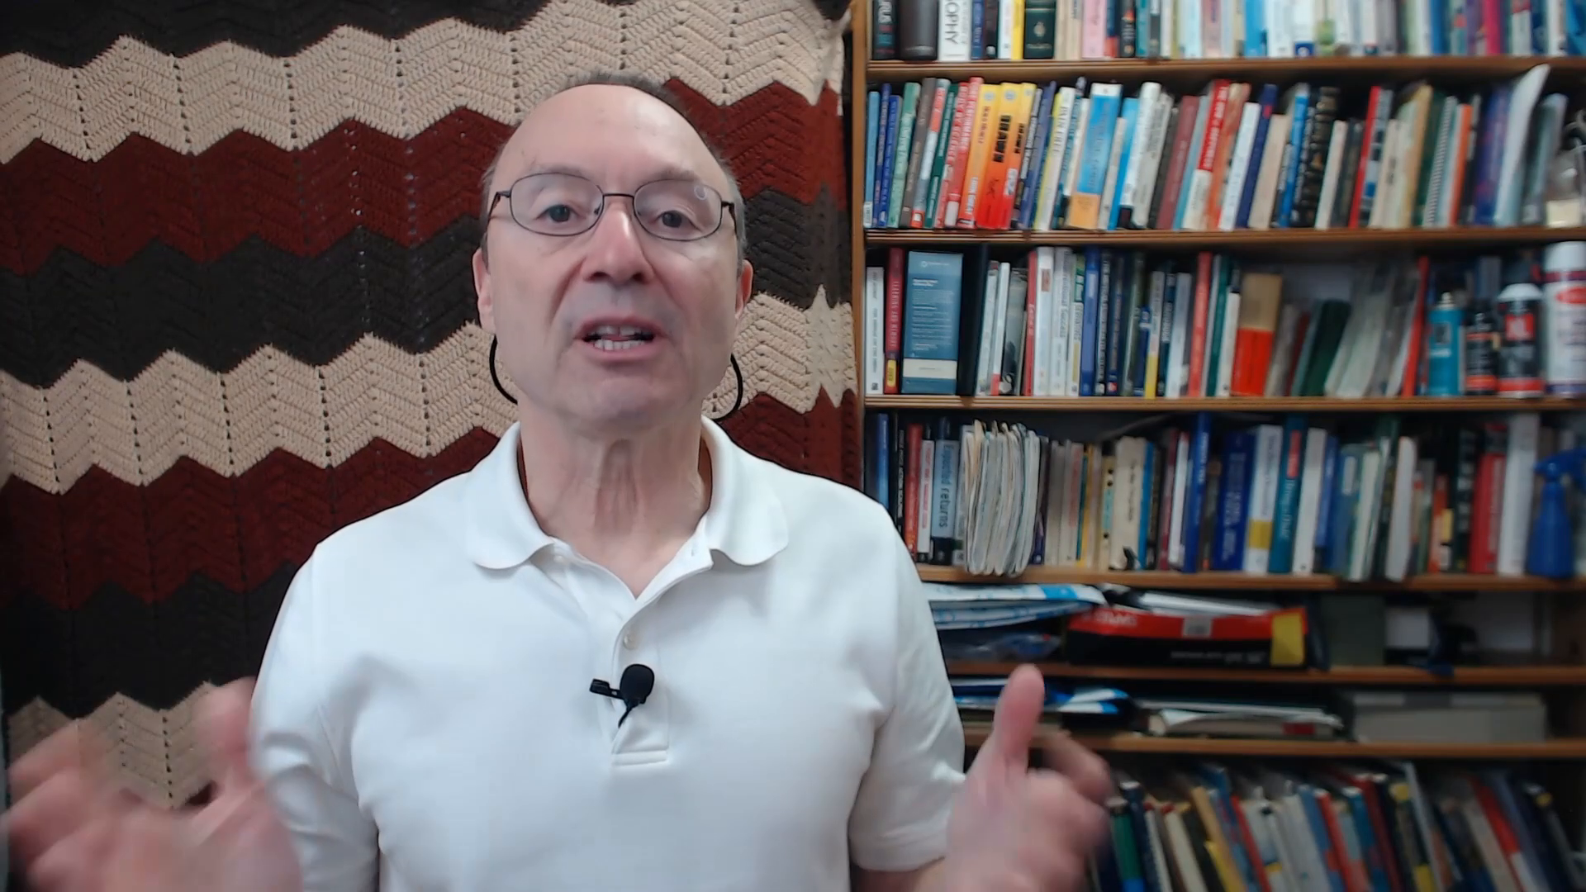
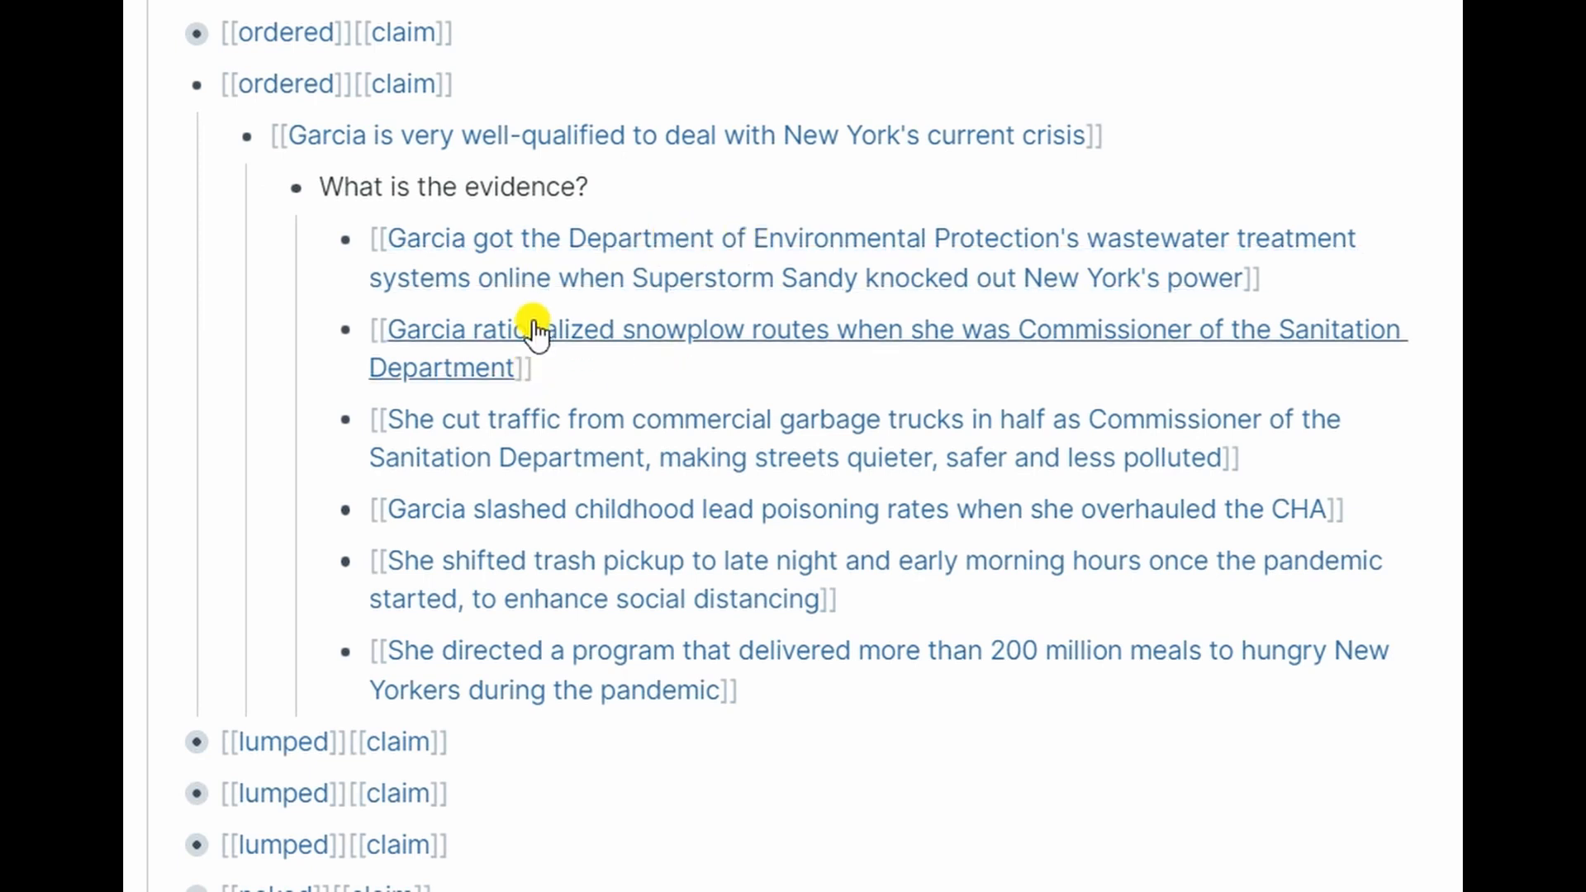
Step: Add "What is the evidence?" under "None of Garcia's opponents is a well-qualified candidate" and nest the seven opponent claims beneath it
{"action": "scroll", "coordinate": [535, 330], "scroll_direction": "down", "scroll_amount": 4}
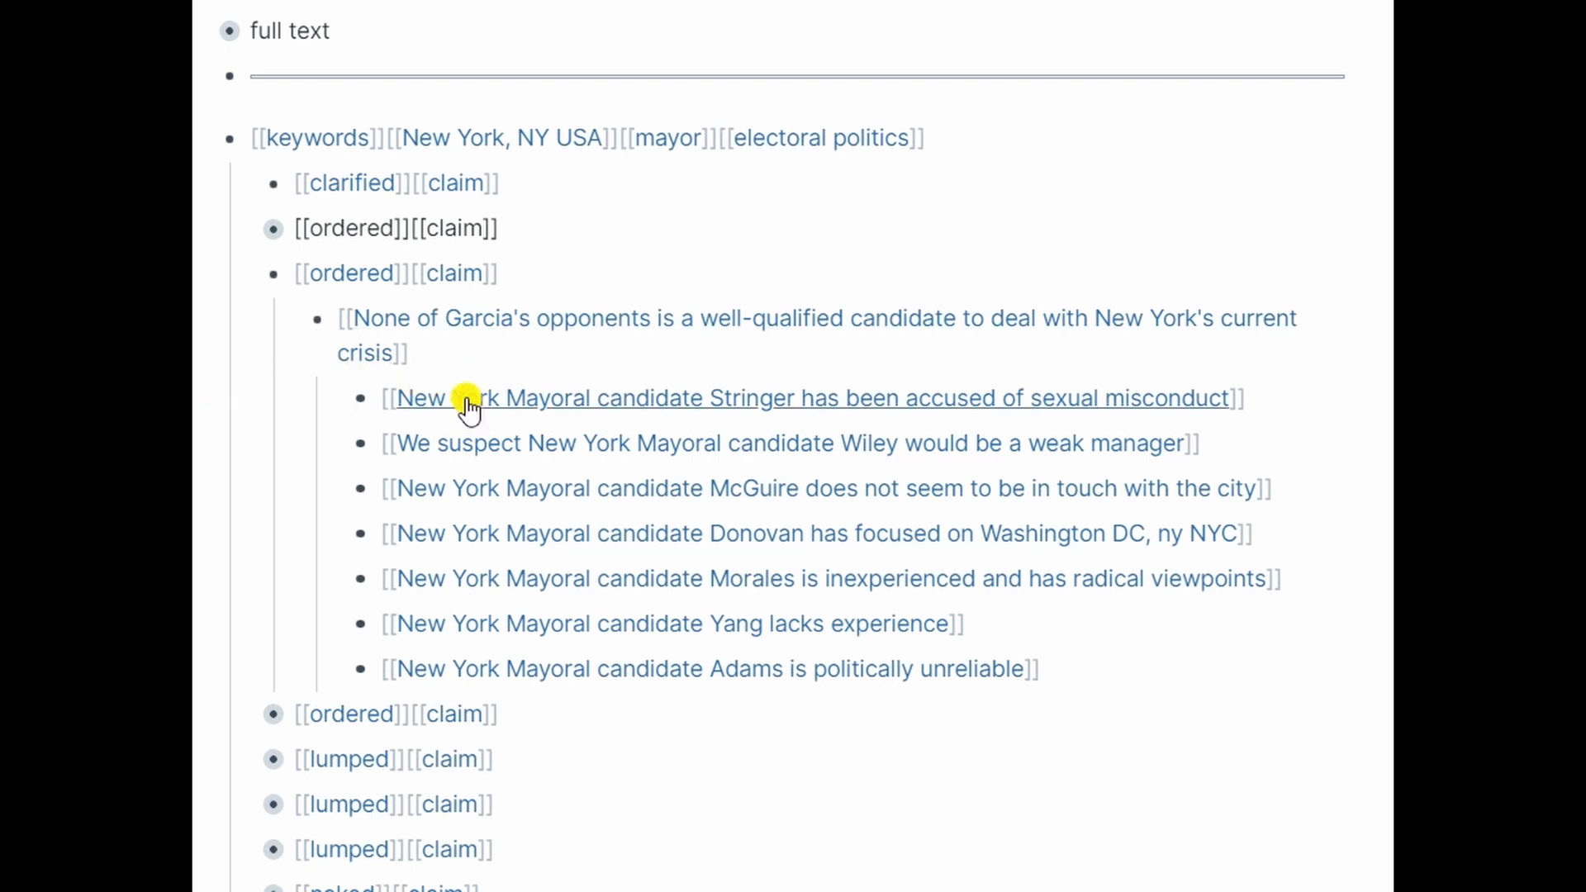
{"action": "left_click", "coordinate": [457, 355]}
{"action": "key", "text": "Return"}
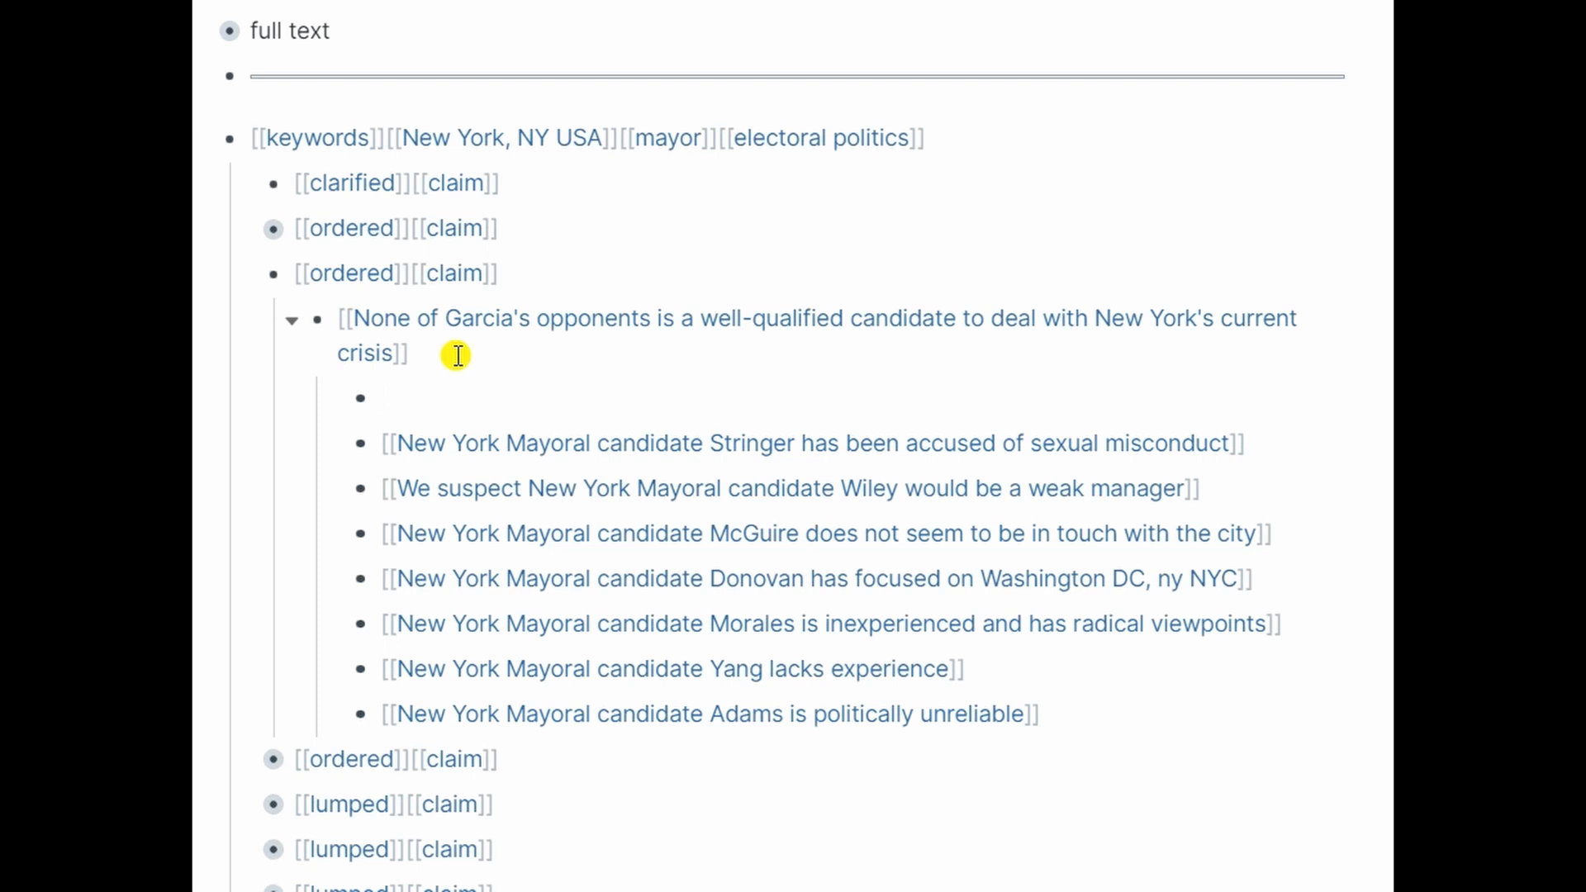
{"action": "type", "text": "What is the evidence?"}
{"action": "key", "text": "shift+Down"}
{"action": "key", "text": "shift+Down"}
{"action": "key", "text": "shift+Down"}
{"action": "key", "text": "shift+Down"}
{"action": "key", "text": "shift+Down"}
{"action": "key", "text": "shift+Down"}
{"action": "key", "text": "shift+Down"}
{"action": "key", "text": "Tab"}
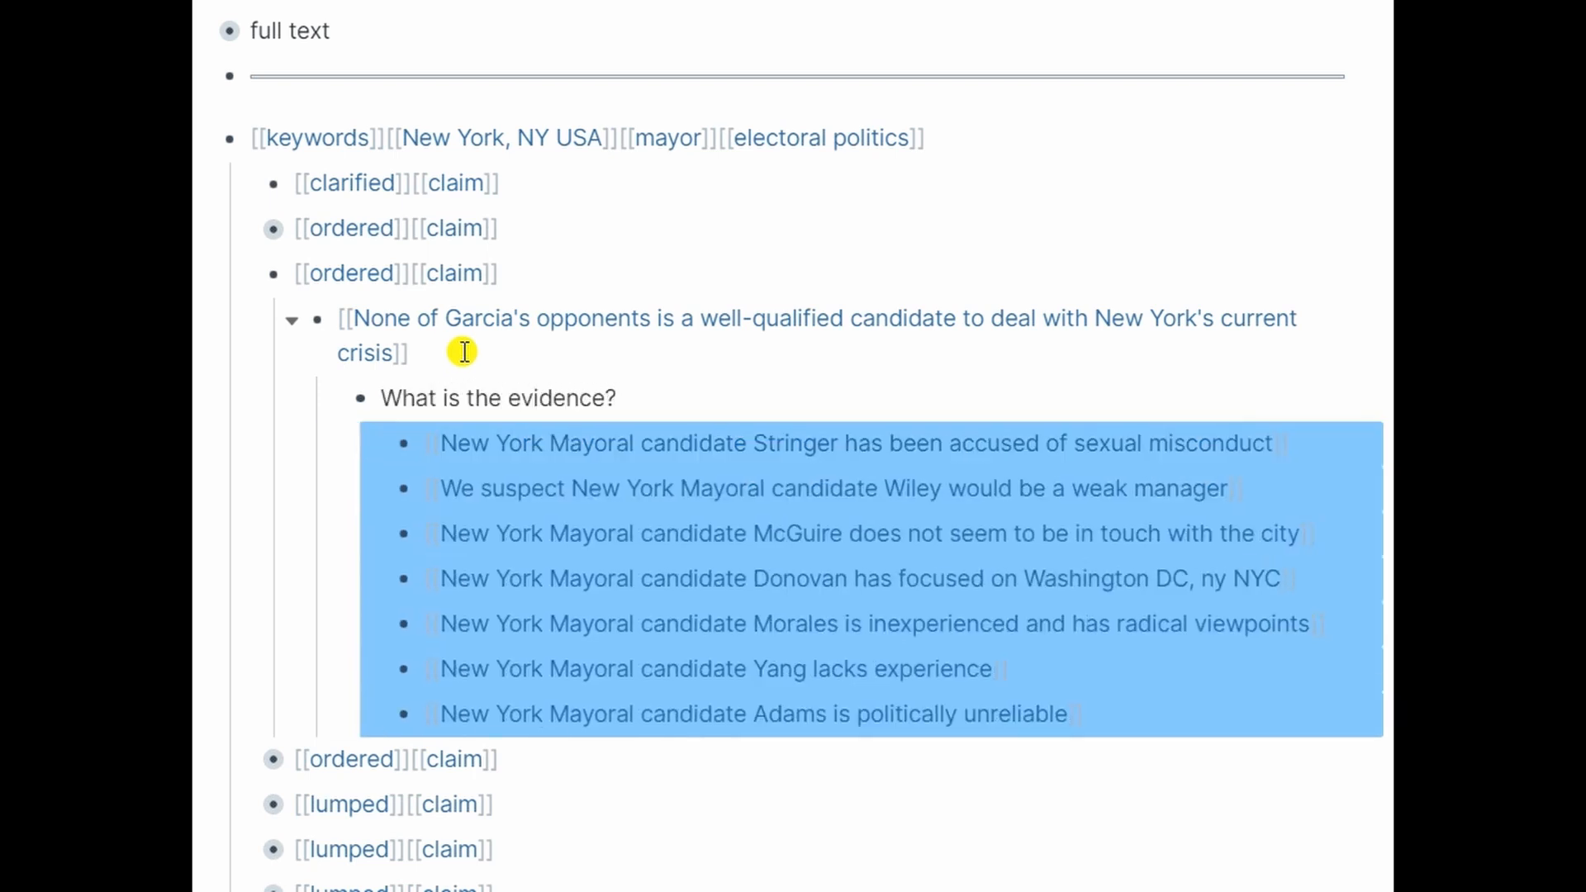
Step: Open the "None of Garcia's opponents" claim page and copy its title into the March 4th, 2022 change log entry
{"action": "left_click", "coordinate": [547, 322]}
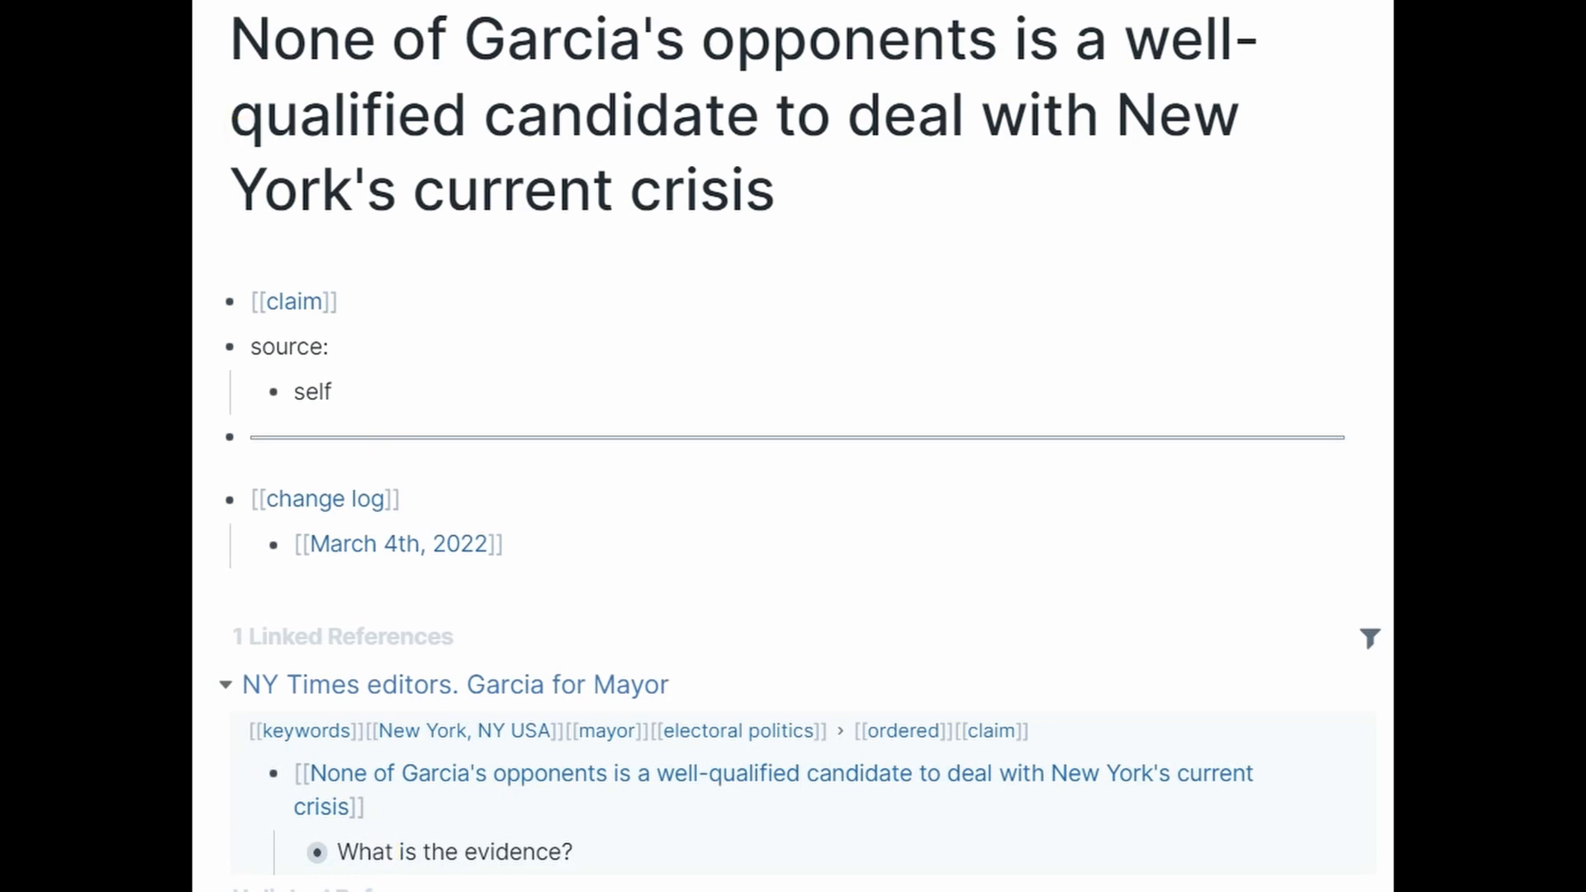
{"action": "left_click_drag", "start_coordinate": [231, 33], "coordinate": [780, 201]}
{"action": "key", "text": "ctrl+c"}
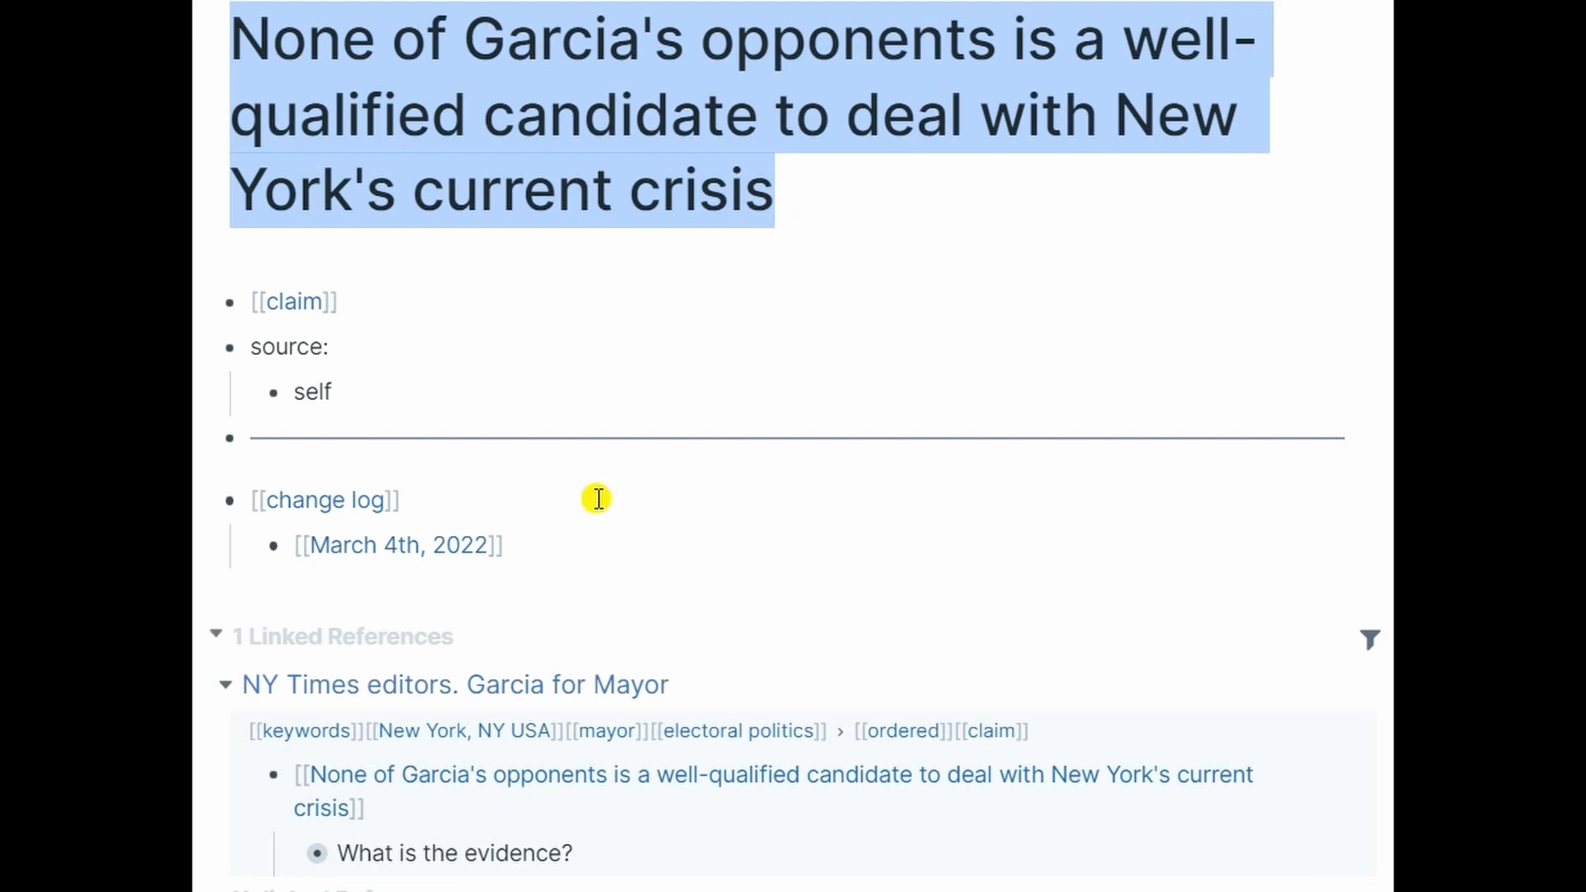
{"action": "left_click", "coordinate": [588, 545]}
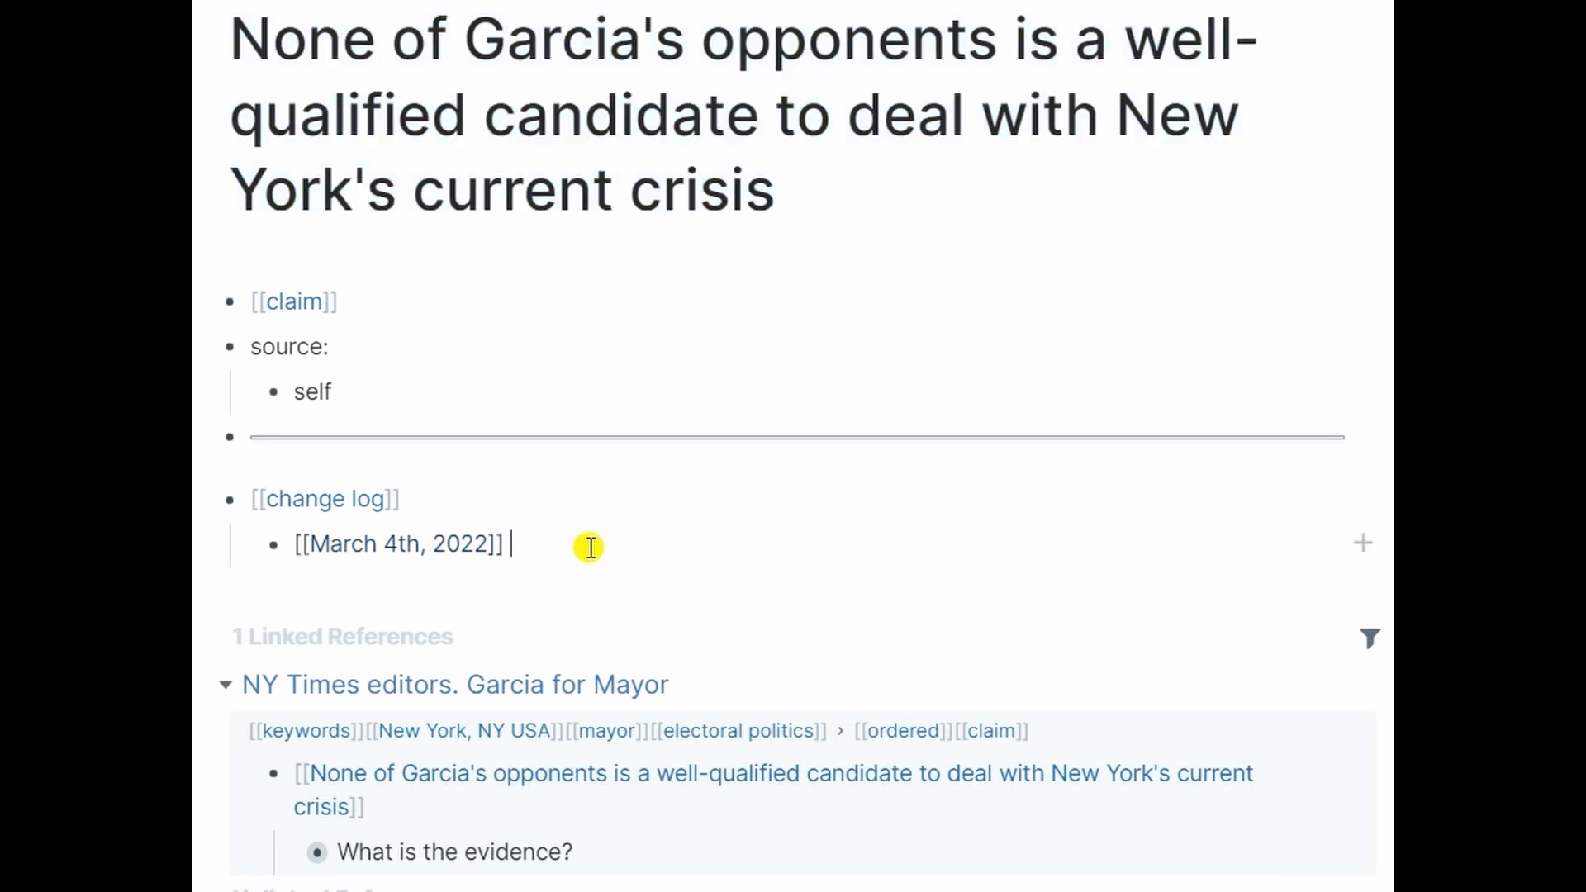
{"action": "key", "text": "ctrl+v"}
Step: Retitle the page "Every Garcia opponent candidate is not well-qualified to deal with New York's current crisis"
{"action": "left_click", "coordinate": [238, 71]}
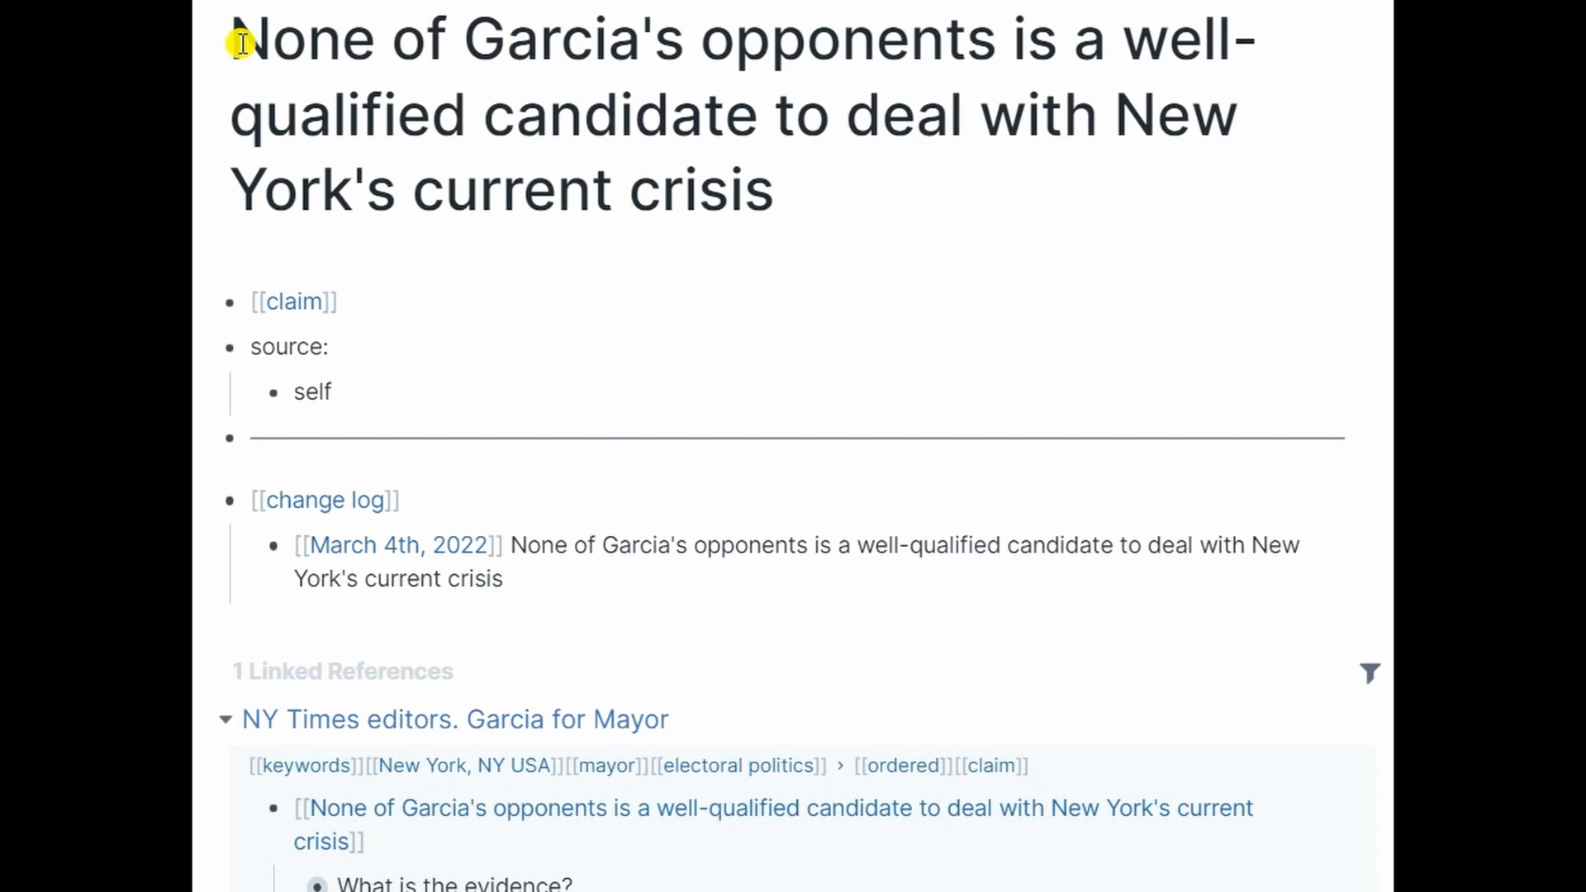
{"action": "key", "text": "shift+Right"}
{"action": "key", "text": "ctrl+shift+Right"}
{"action": "key", "text": "ctrl+shift+Right"}
{"action": "type", "text": "Every"}
{"action": "key", "text": "ctrl+Right"}
{"action": "key", "text": "BackSpace"}
{"action": "key", "text": "BackSpace"}
{"action": "key", "text": "Right"}
{"action": "key", "text": "ctrl+Right"}
{"action": "key", "text": "BackSpace"}
{"action": "type", "text": "candidate"}
{"action": "key", "text": "ctrl+Right"}
{"action": "key", "text": "ctrl+Right"}
{"action": "key", "text": "BackSpace"}
{"action": "type", "text": "not"}
{"action": "key", "text": "Right"}
{"action": "key", "text": "ctrl+Right"}
{"action": "key", "text": "ctrl+Right"}
{"action": "key", "text": "ctrl+shift+Right"}
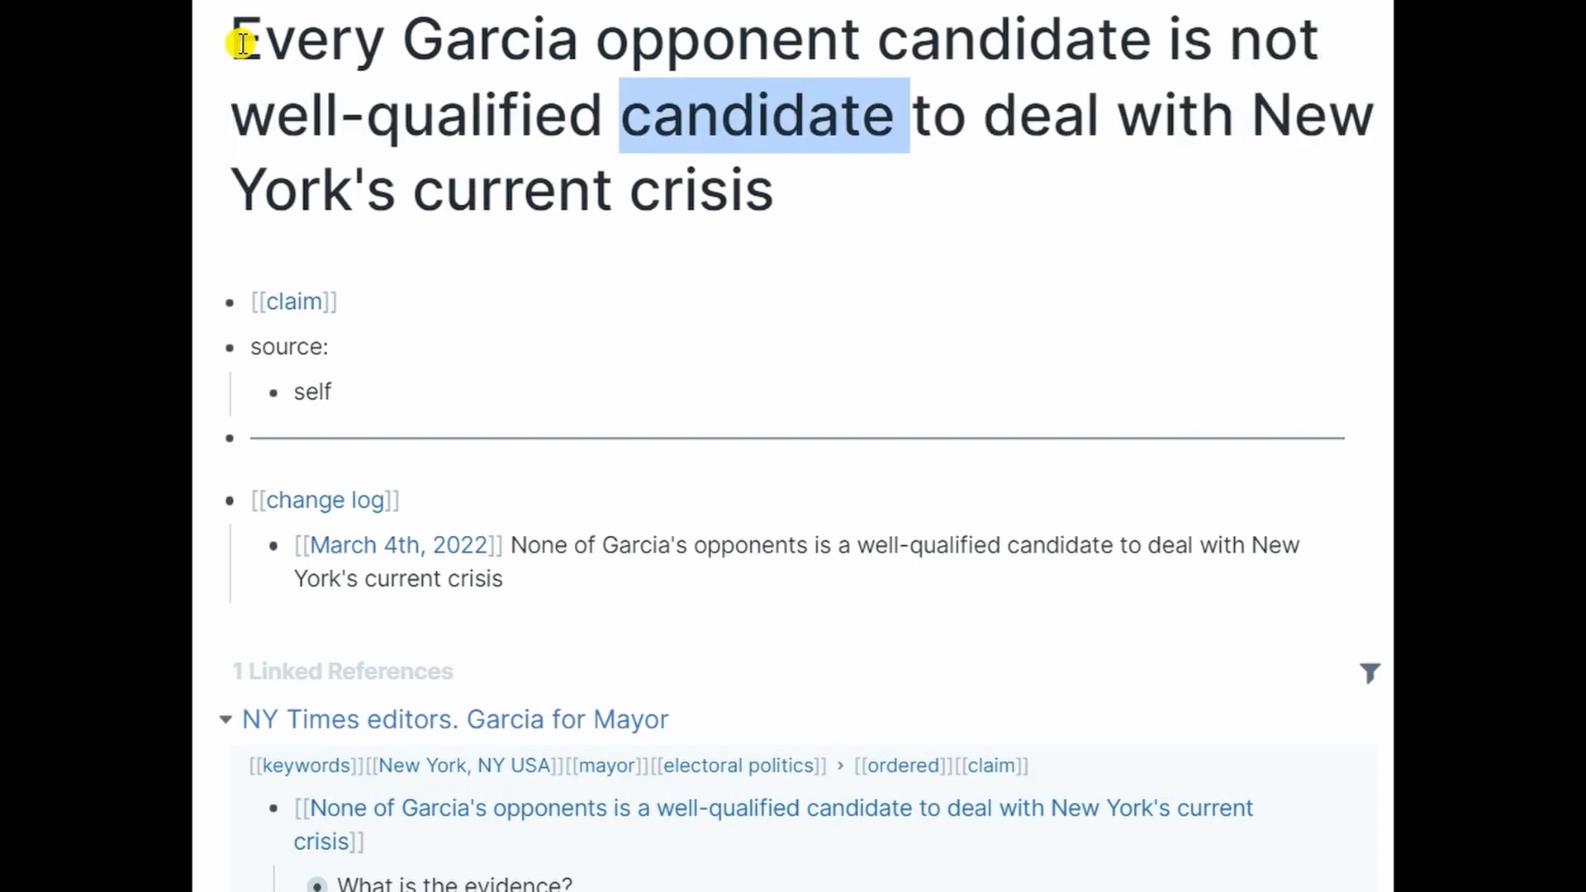
{"action": "key", "text": "BackSpace"}
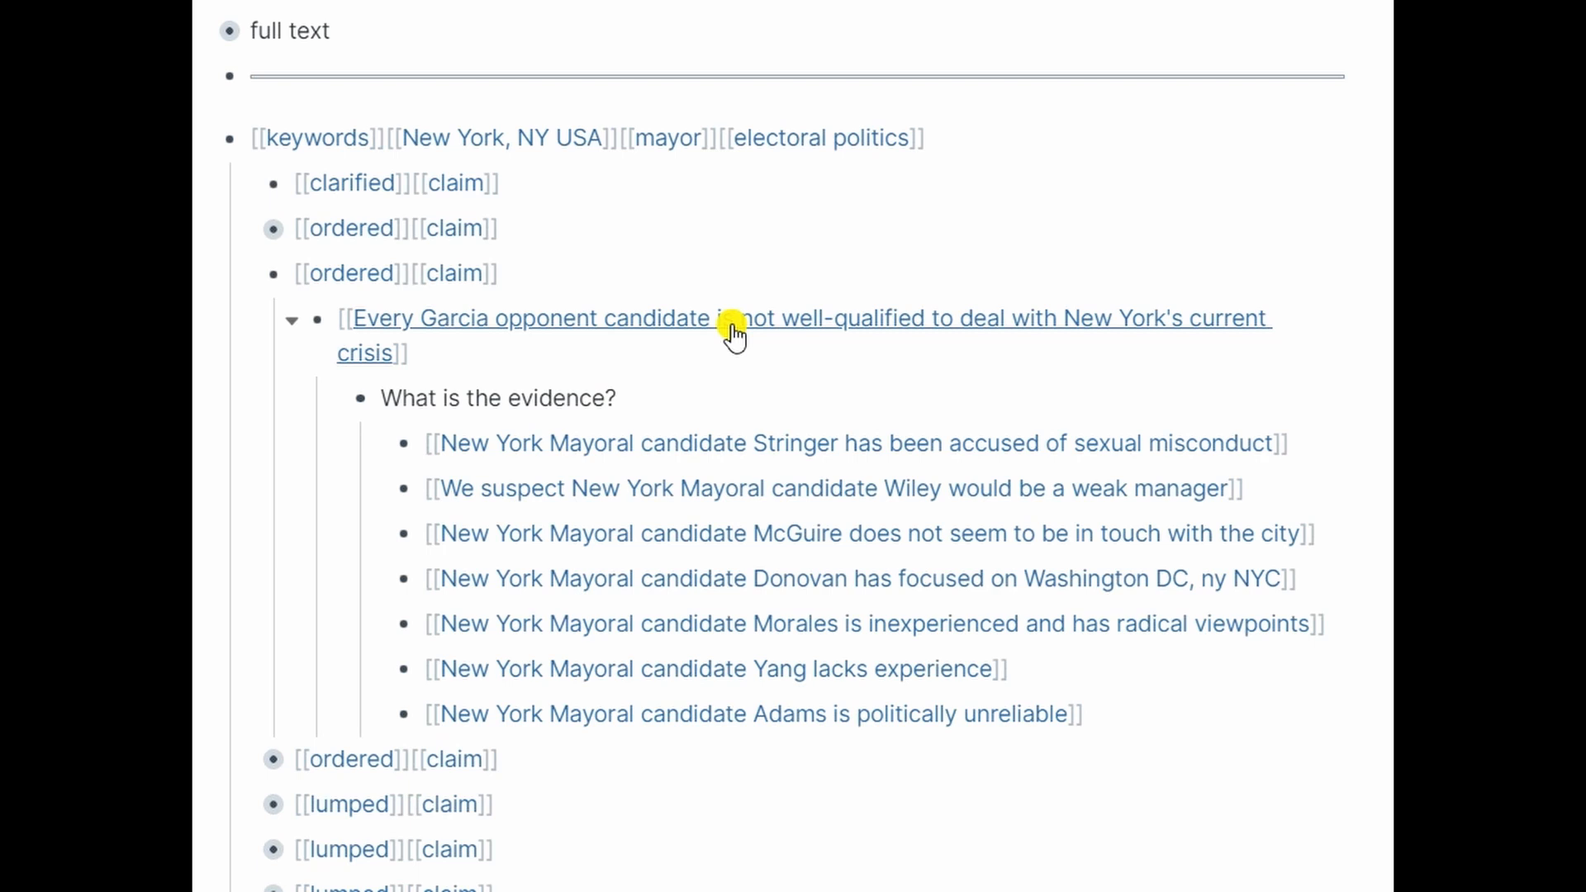
Step: On the Stringer sexual misconduct claim page, add a nested change log entry with [[March 4th, 2022]] and the page's title
{"action": "left_click", "coordinate": [621, 442]}
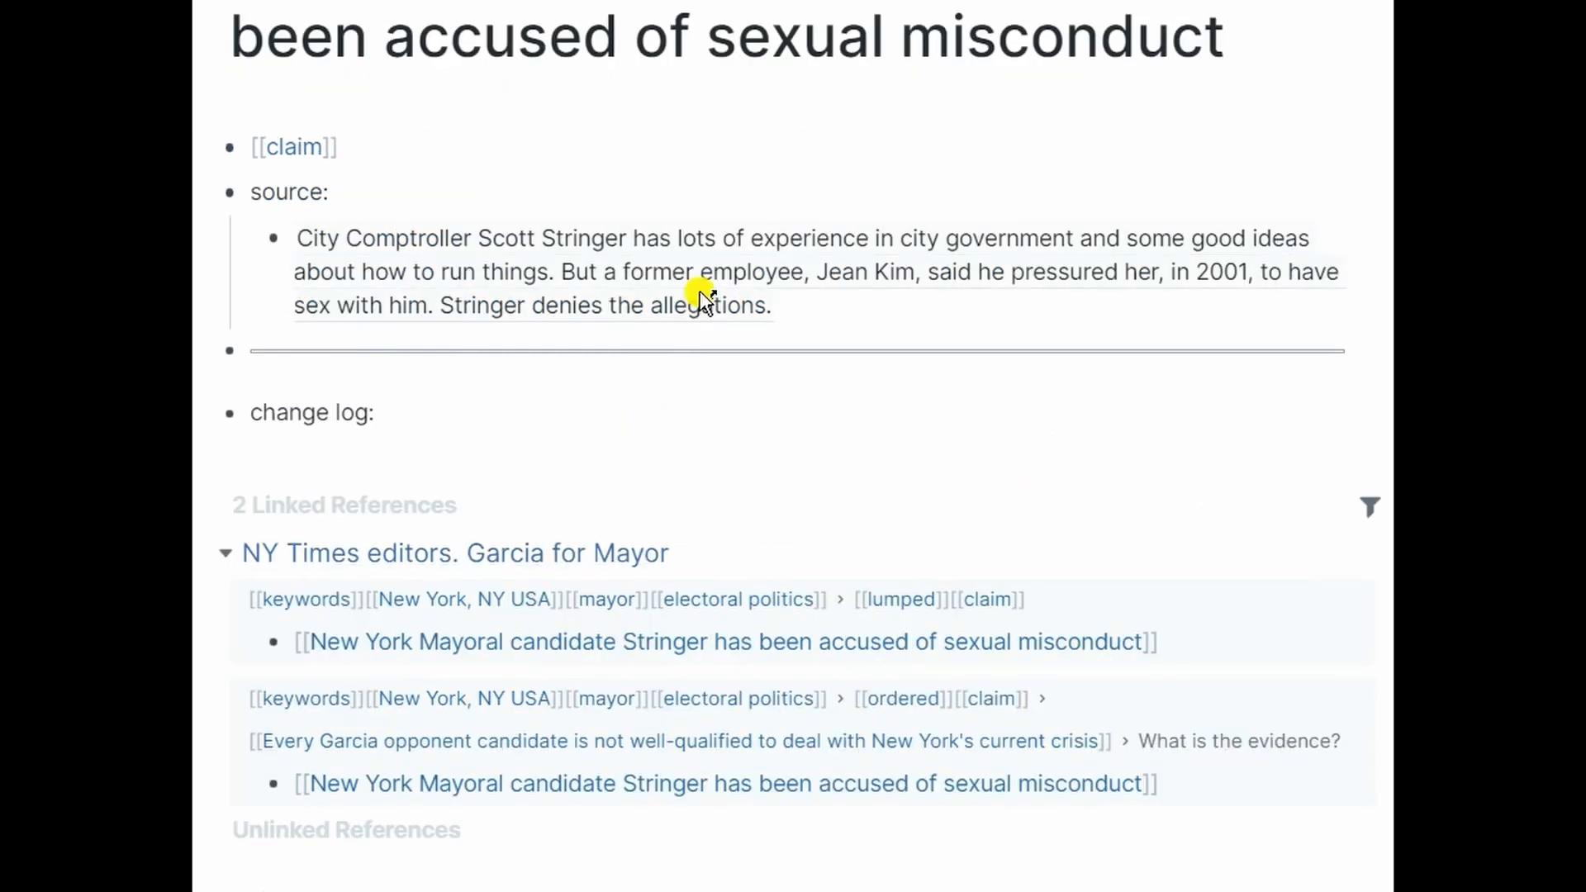
{"action": "scroll", "coordinate": [697, 284], "scroll_direction": "up", "scroll_amount": 2}
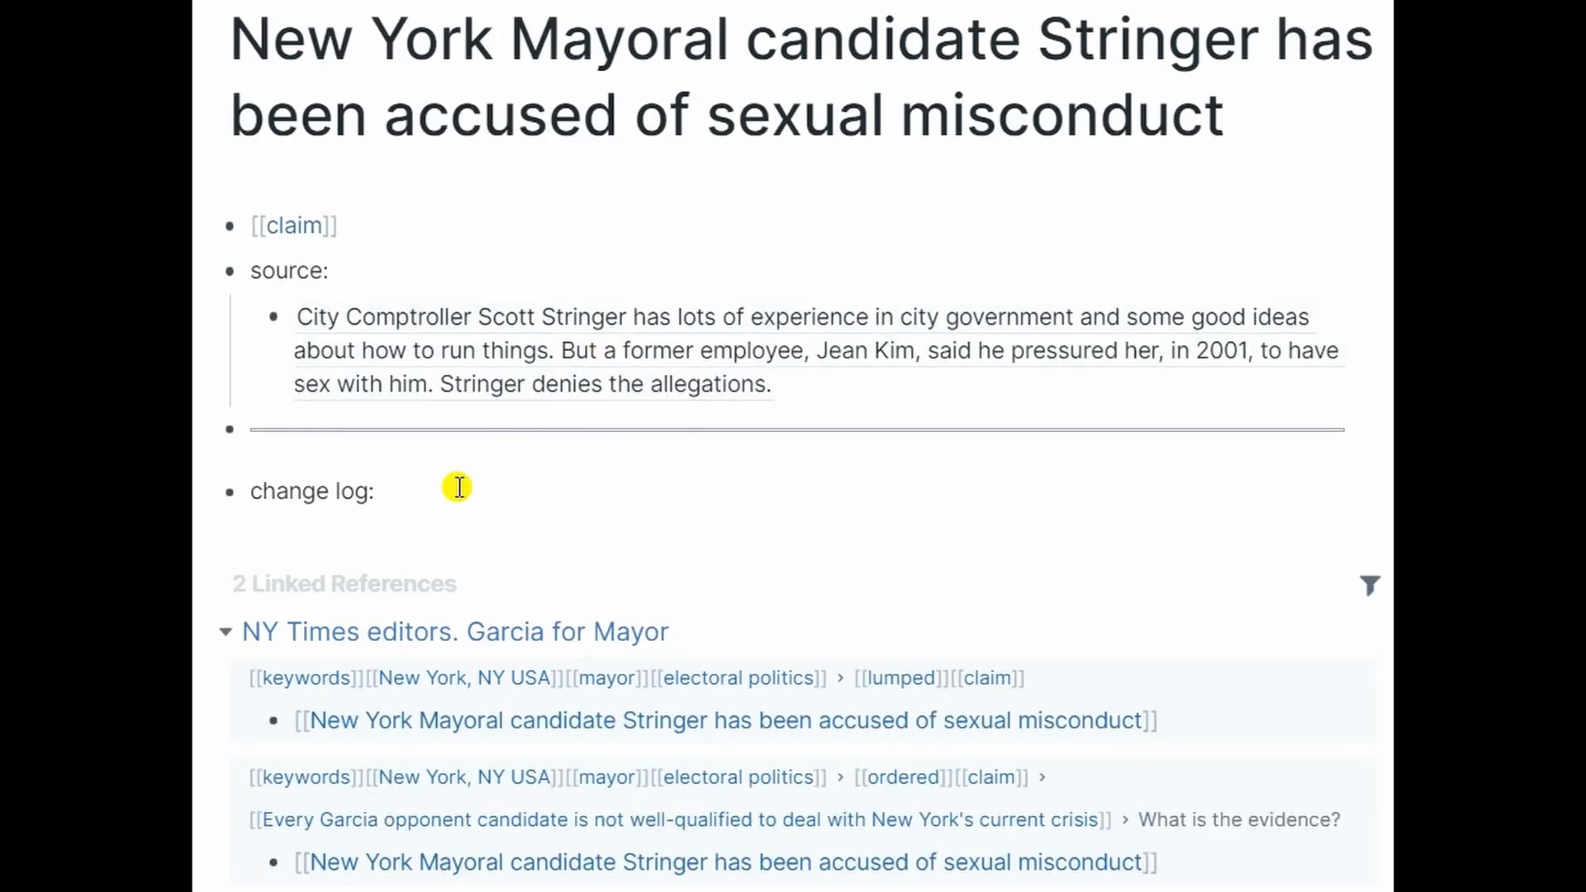
{"action": "left_click_drag", "start_coordinate": [240, 42], "coordinate": [1371, 127]}
{"action": "key", "text": "ctrl+c"}
{"action": "left_click", "coordinate": [503, 500]}
{"action": "key", "text": "Return"}
{"action": "key", "text": "Tab"}
{"action": "type", "text": "[[March 4th, 2022]]"}
{"action": "key", "text": "ctrl+v"}
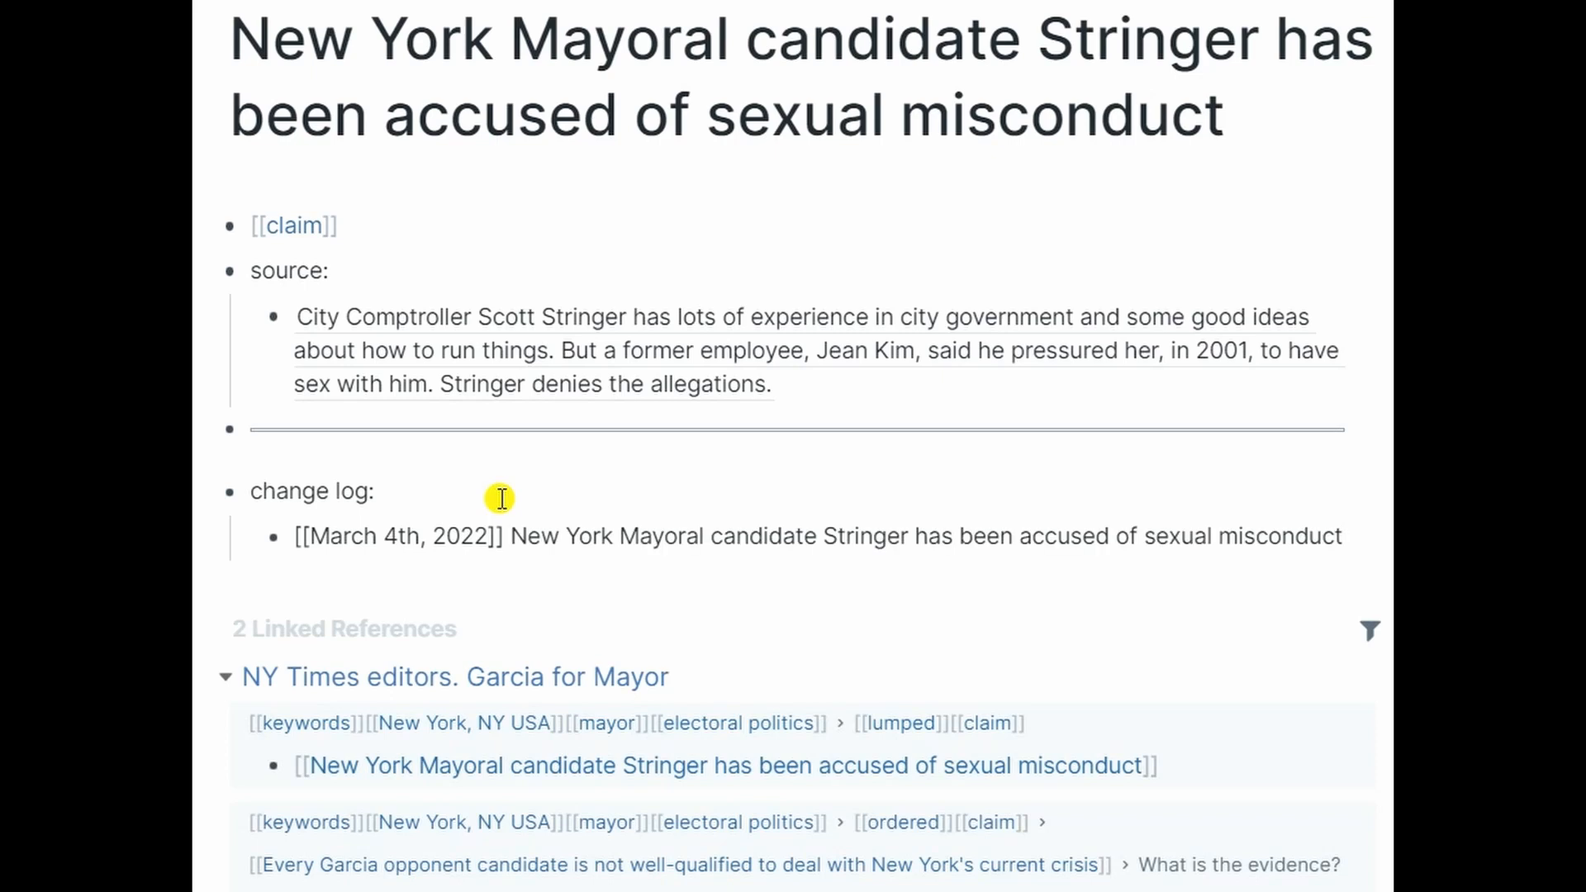
Step: Retitle the page "Garcia opponent candidate Stringer is not well-qualified to deal with New York's current crisis"
{"action": "left_click_drag", "start_coordinate": [234, 40], "coordinate": [724, 28]}
{"action": "type", "text": "Garcia opponent"}
{"action": "key", "text": "ctrl+Right"}
{"action": "key", "text": "ctrl+Right"}
{"action": "key", "text": "ctrl+Right"}
{"action": "key", "text": "ctrl+shift+End"}
{"action": "type", "text": "is not well-qualified to deal with New York's current crisis"}
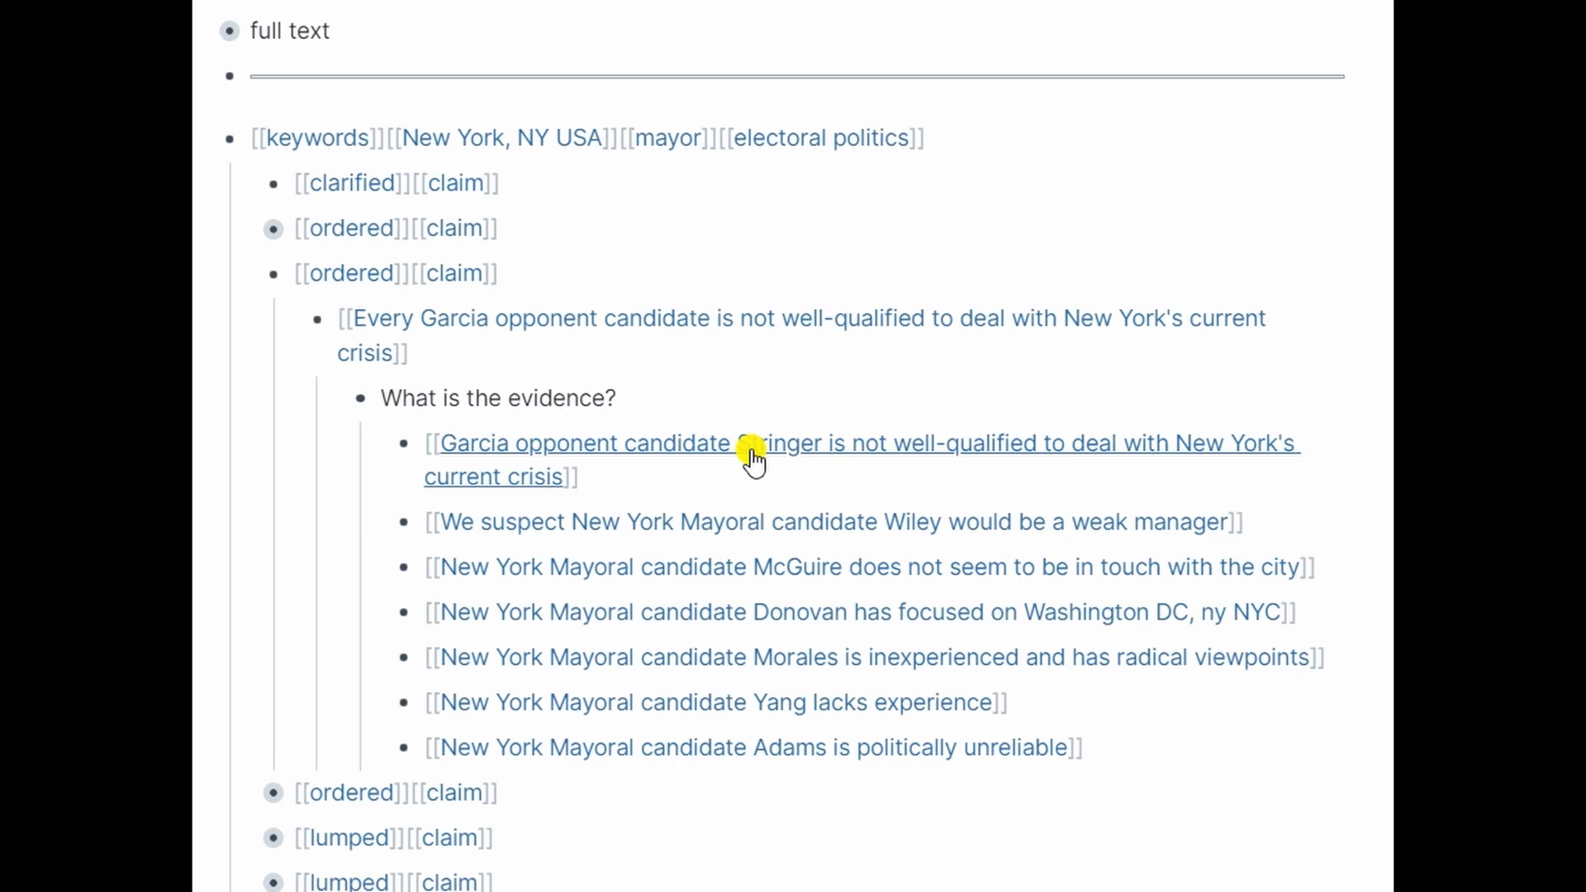
Step: Add the question "Why?" as a child of the claim that Stringer is not well-qualified
{"action": "left_click", "coordinate": [708, 476]}
{"action": "key", "text": "Return"}
{"action": "key", "text": "Tab"}
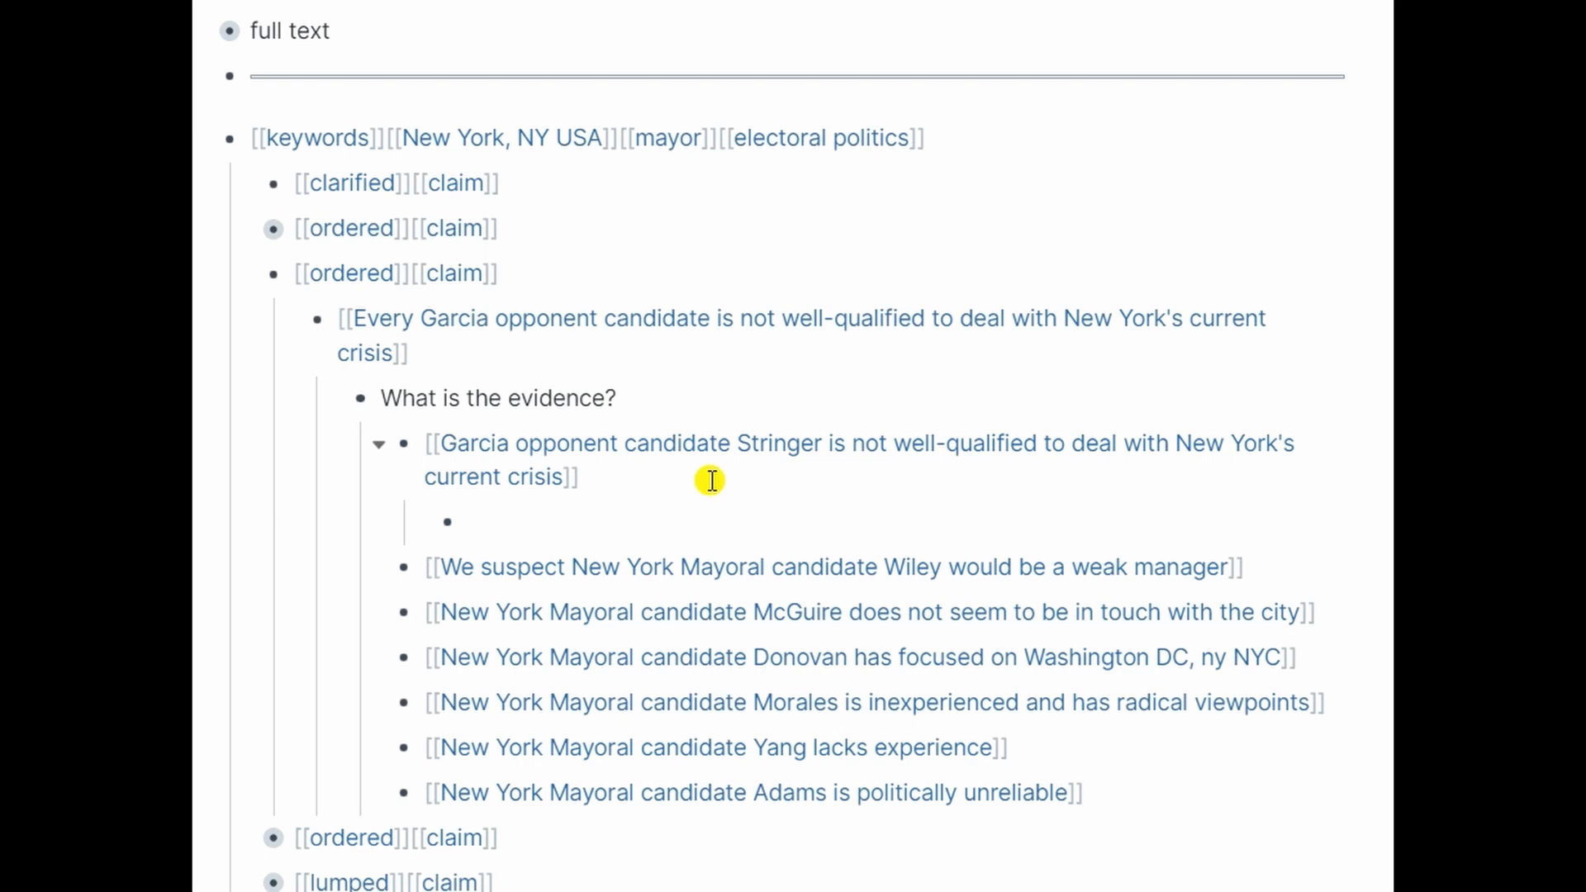
{"action": "type", "text": "Why?"}
Step: Insert the linked claim "Garcia opponent candidate Stringer has been accused of sexual misconduct" nested under "Why?"
{"action": "key", "text": "Return"}
{"action": "key", "text": "Tab"}
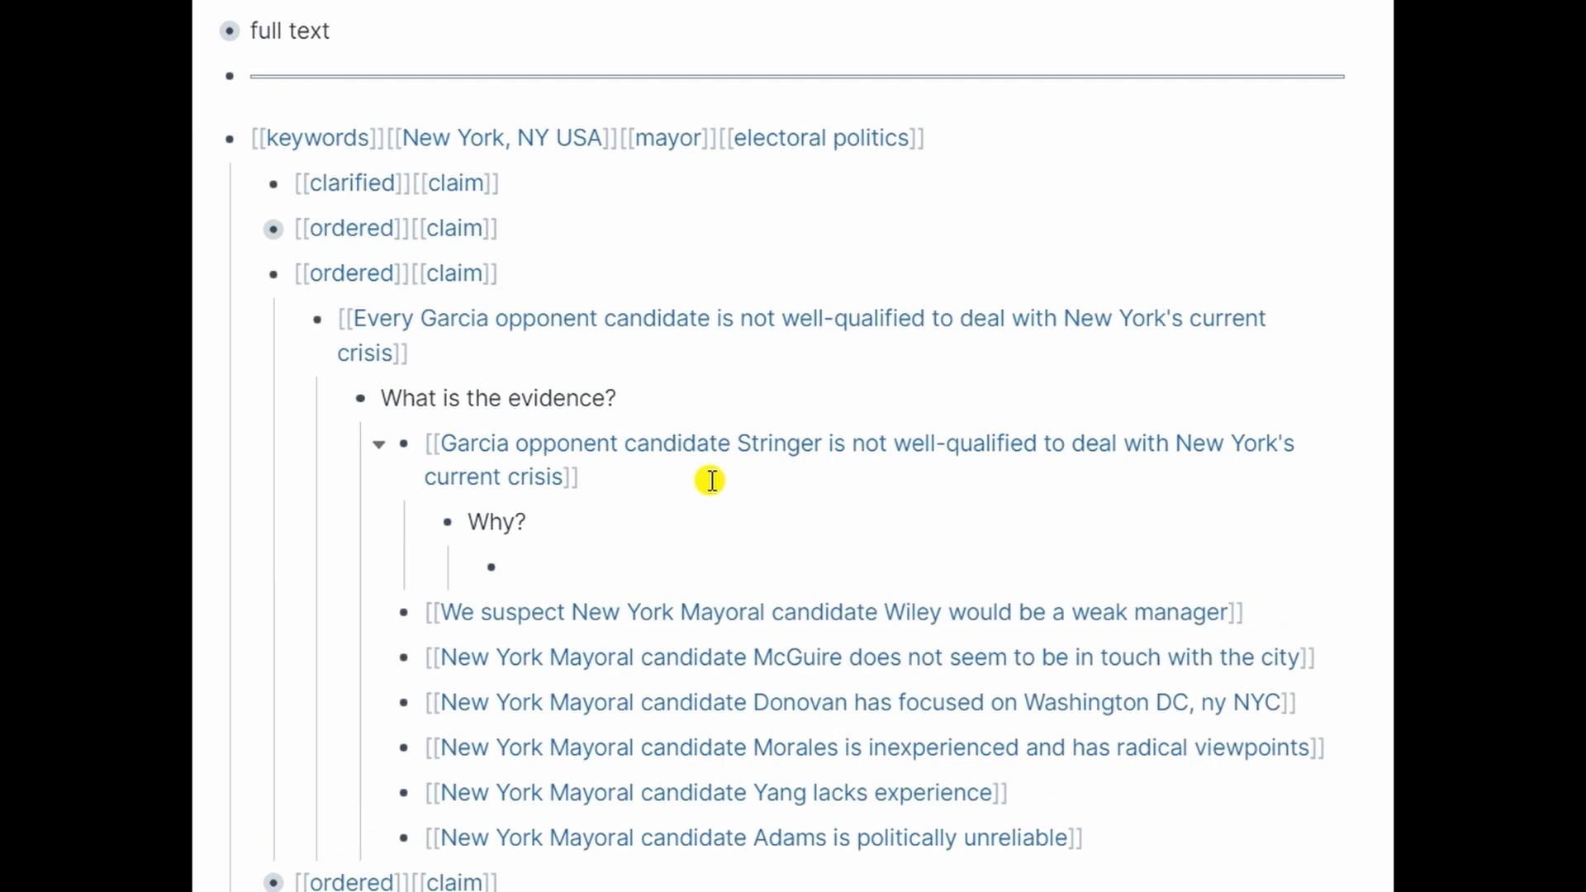
{"action": "type", "text": "[[string"}
{"action": "key", "text": "Down"}
{"action": "key", "text": "Return"}
{"action": "key", "text": "Return"}
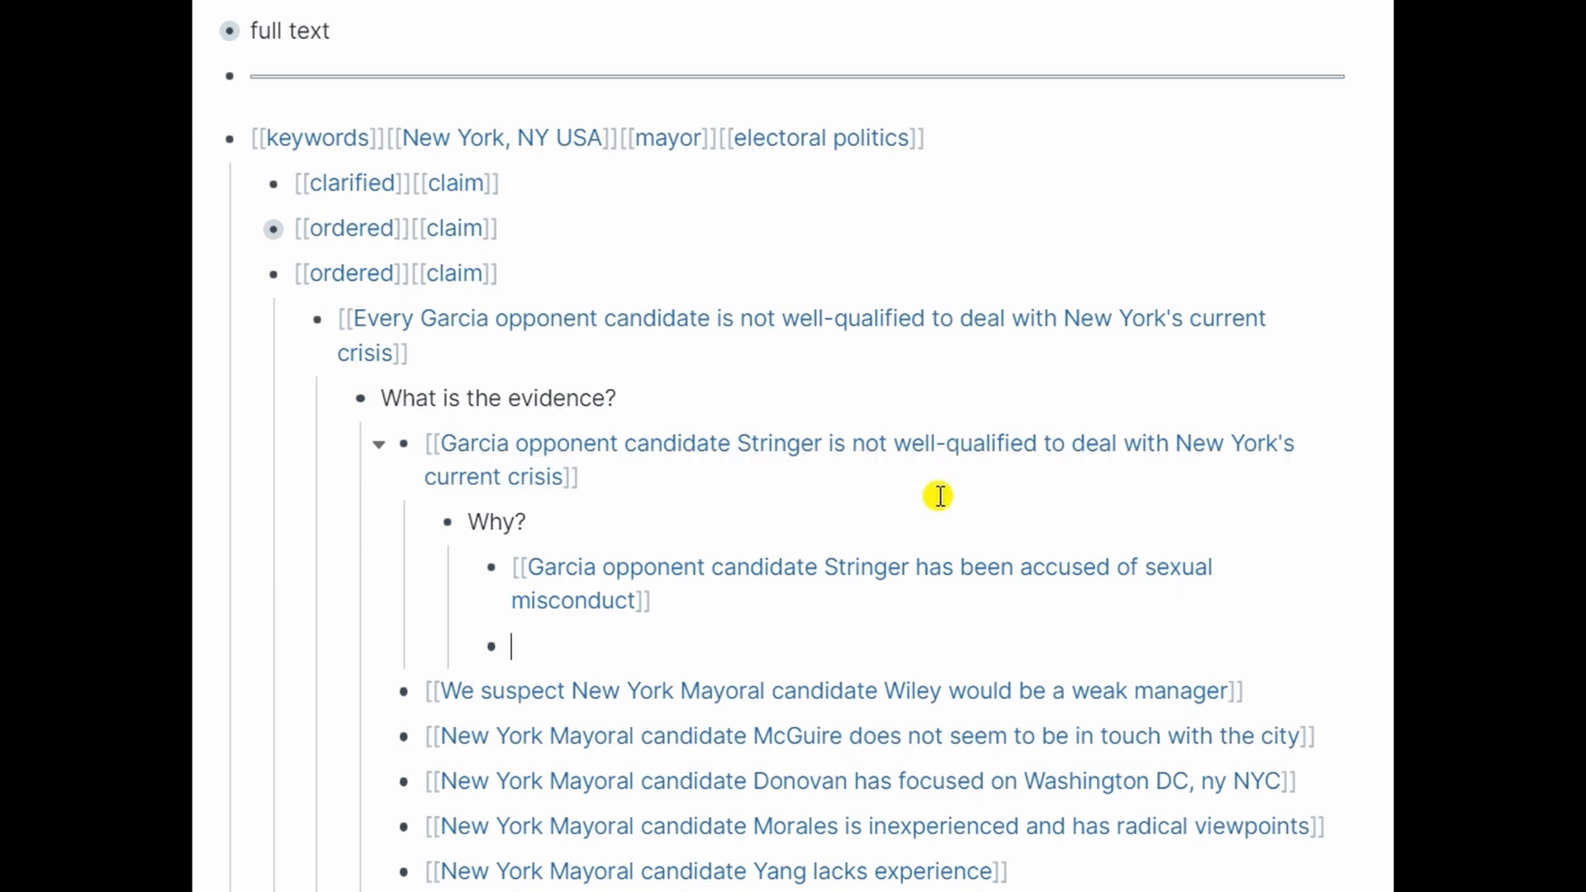
Step: Add the linked claim "Anyone who has been accused of sexual misconduct is not well-qualified to deal with New York's current crisis" under "Why?"
{"action": "type", "text": "Anyone who has been accused of sexual misconduct is not well-qualified to deal with New York's current crisis"}
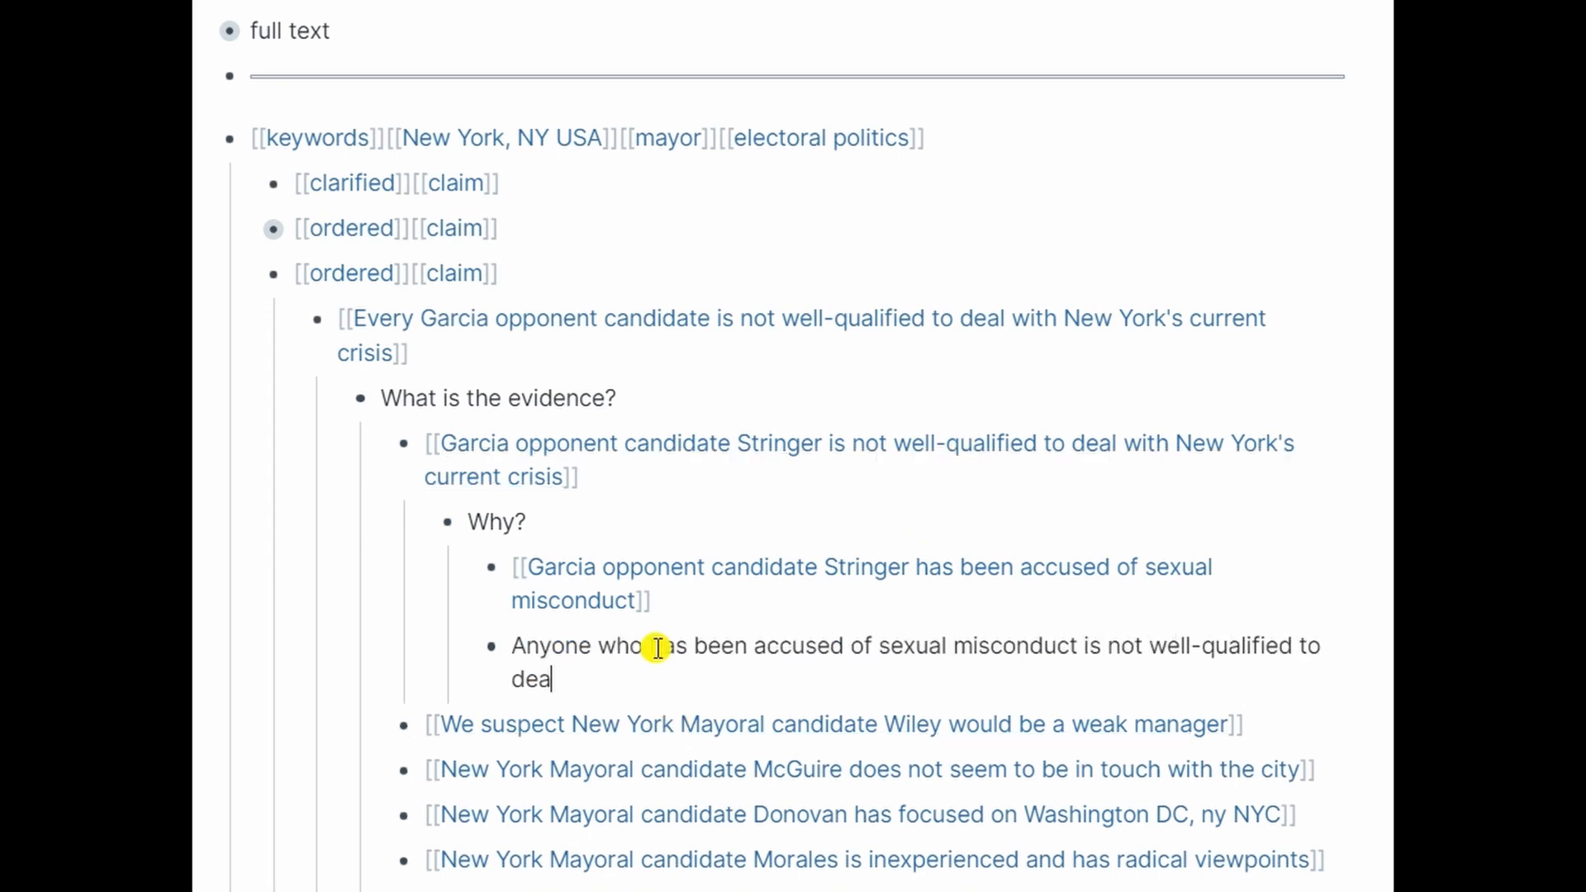
{"action": "key", "text": "ctrl+a"}
{"action": "type", "text": "[["}
{"action": "left_click", "coordinate": [667, 516]}
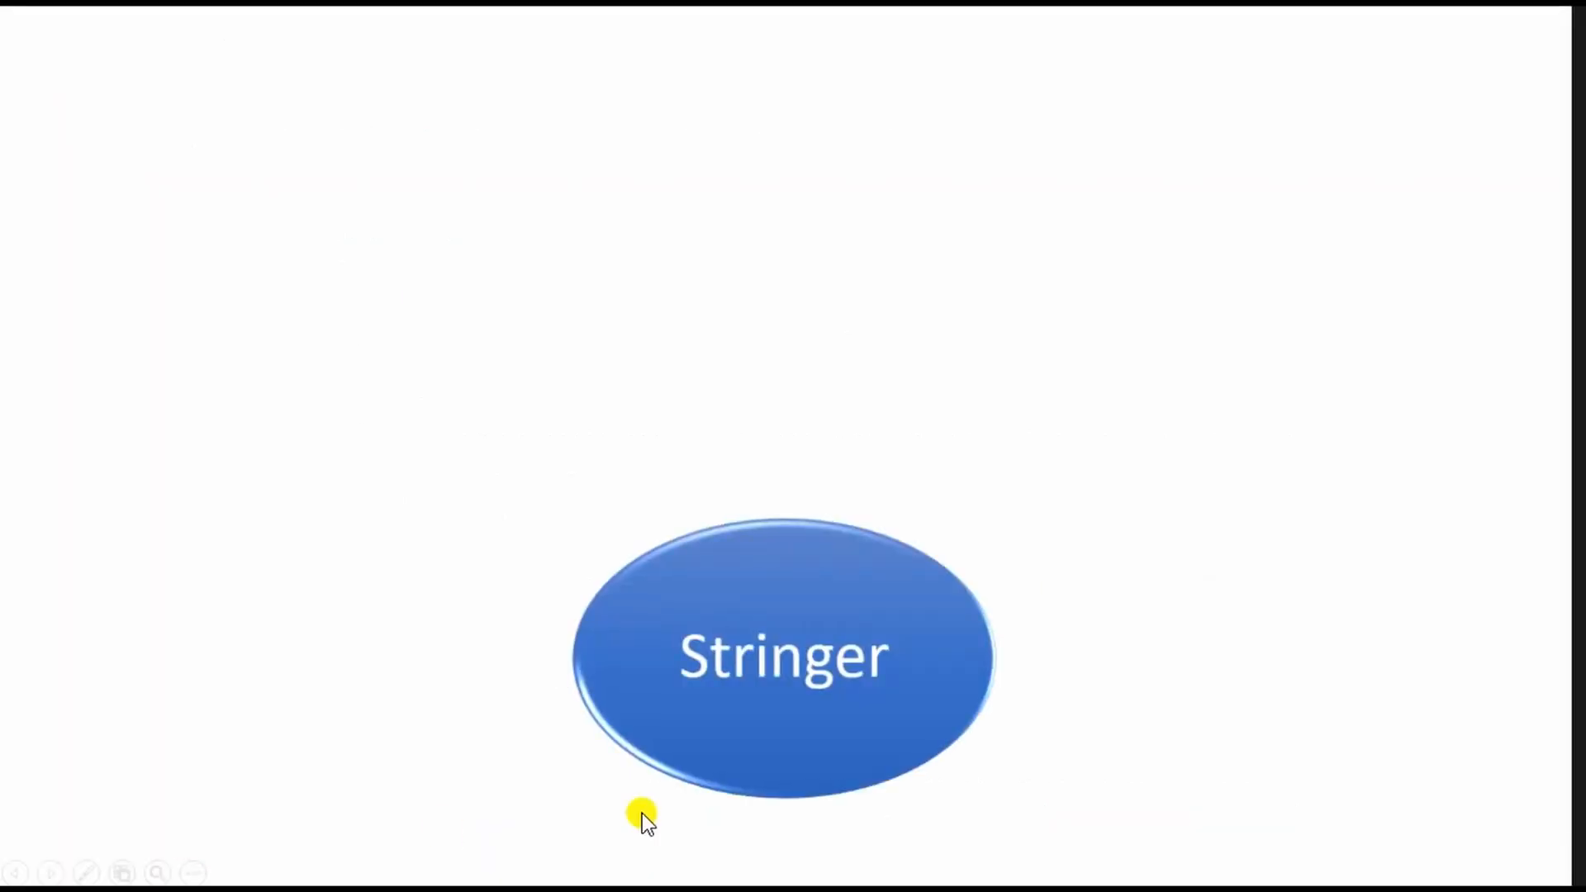
{"action": "left_click", "coordinate": [750, 643]}
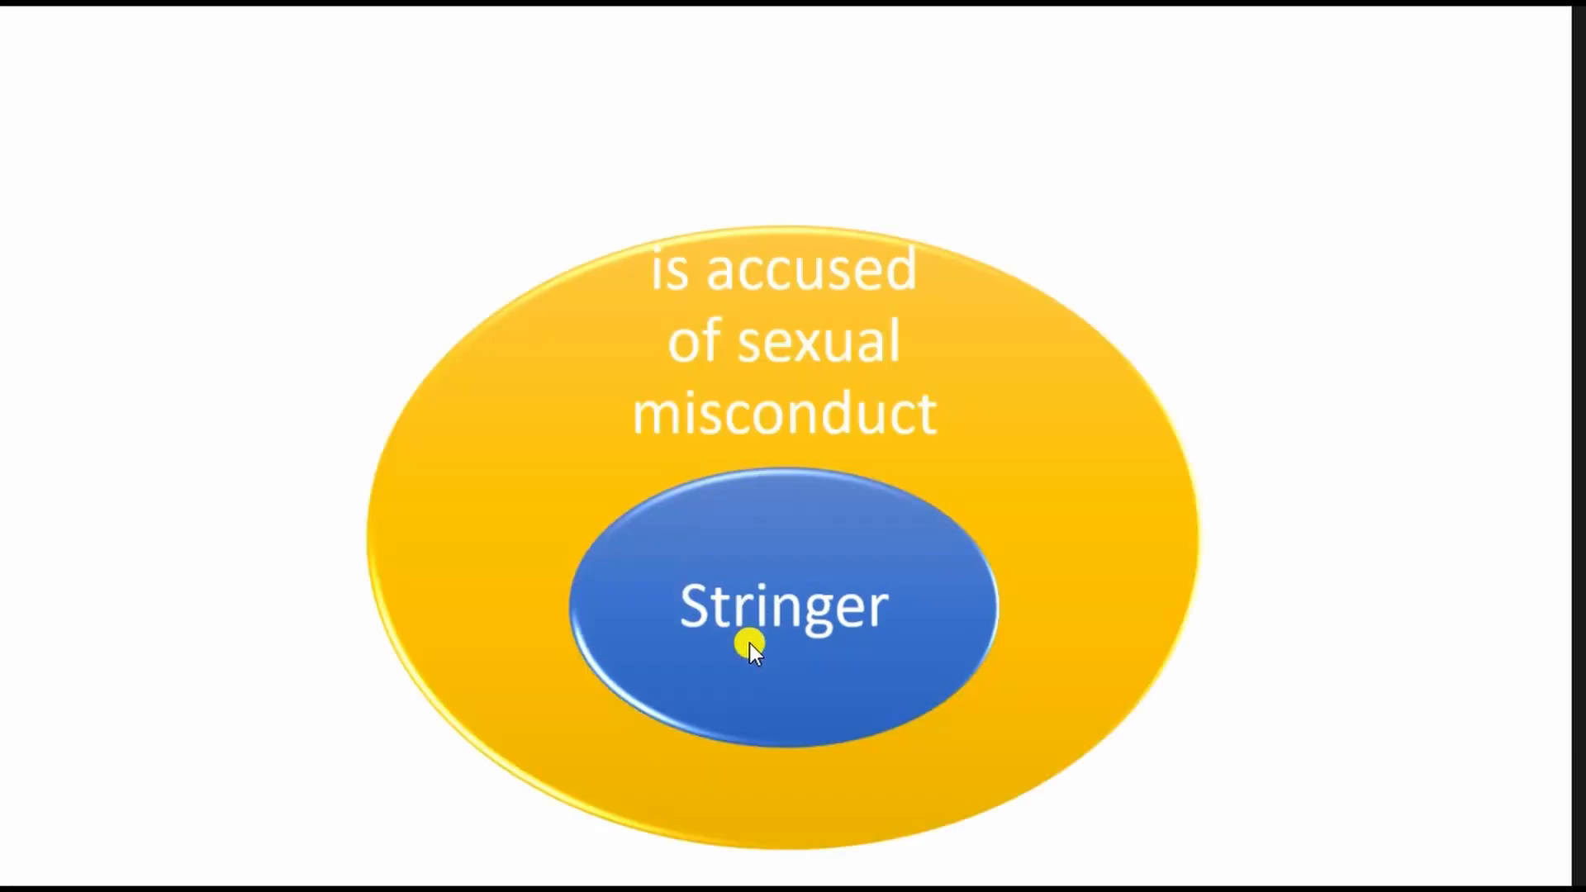
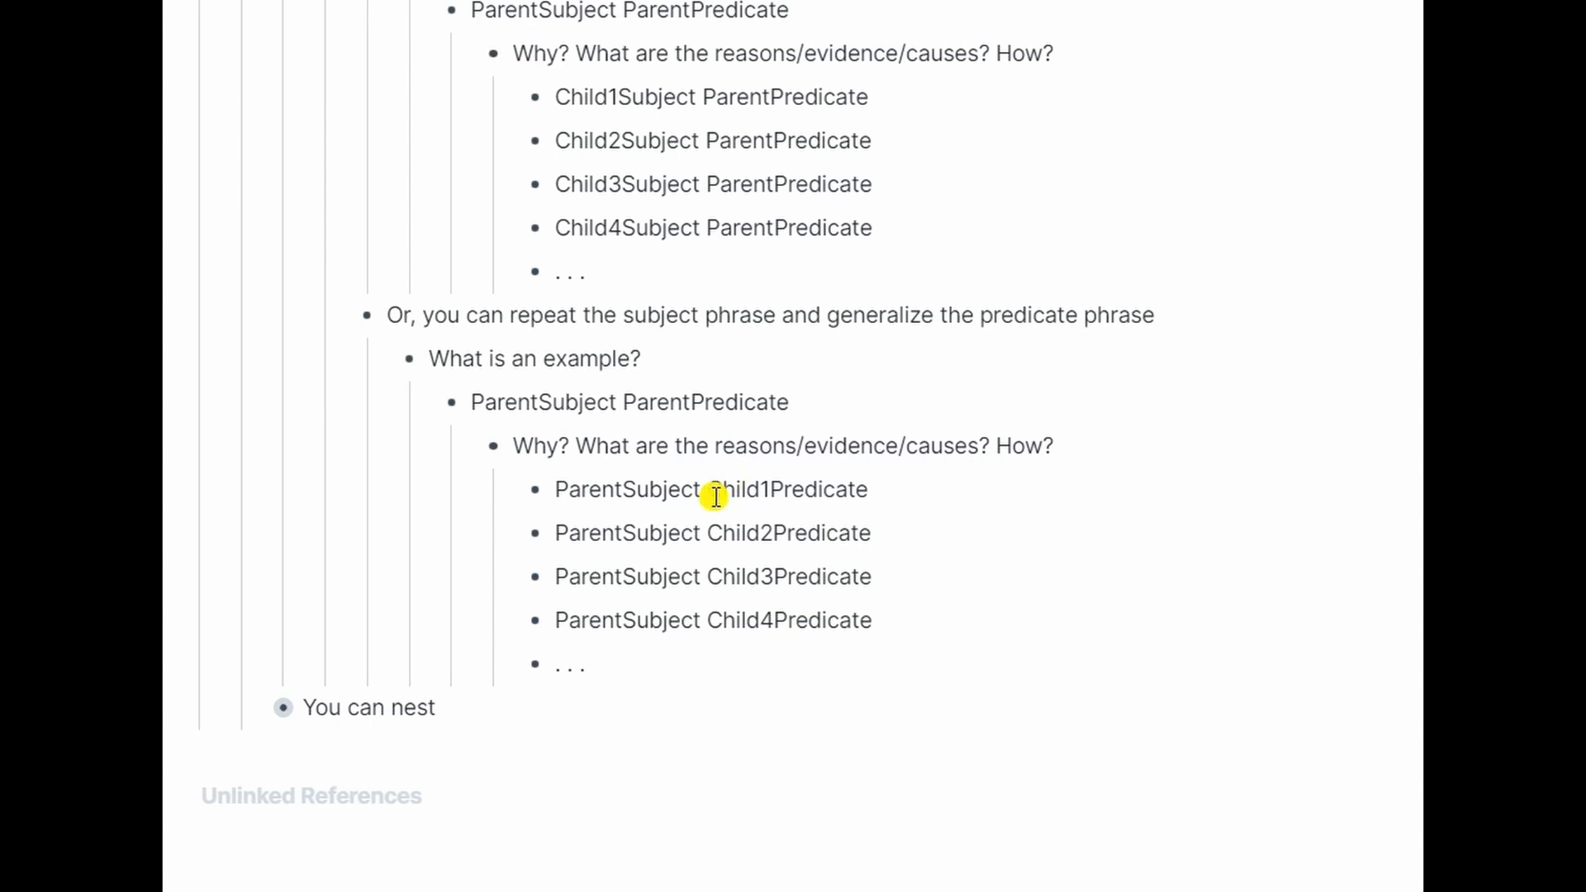
Step: Collapse the "You can generalize" outline and expand "You can nest" in the notes on clarifying claims
{"action": "scroll", "coordinate": [549, 467], "scroll_direction": "up", "scroll_amount": 4}
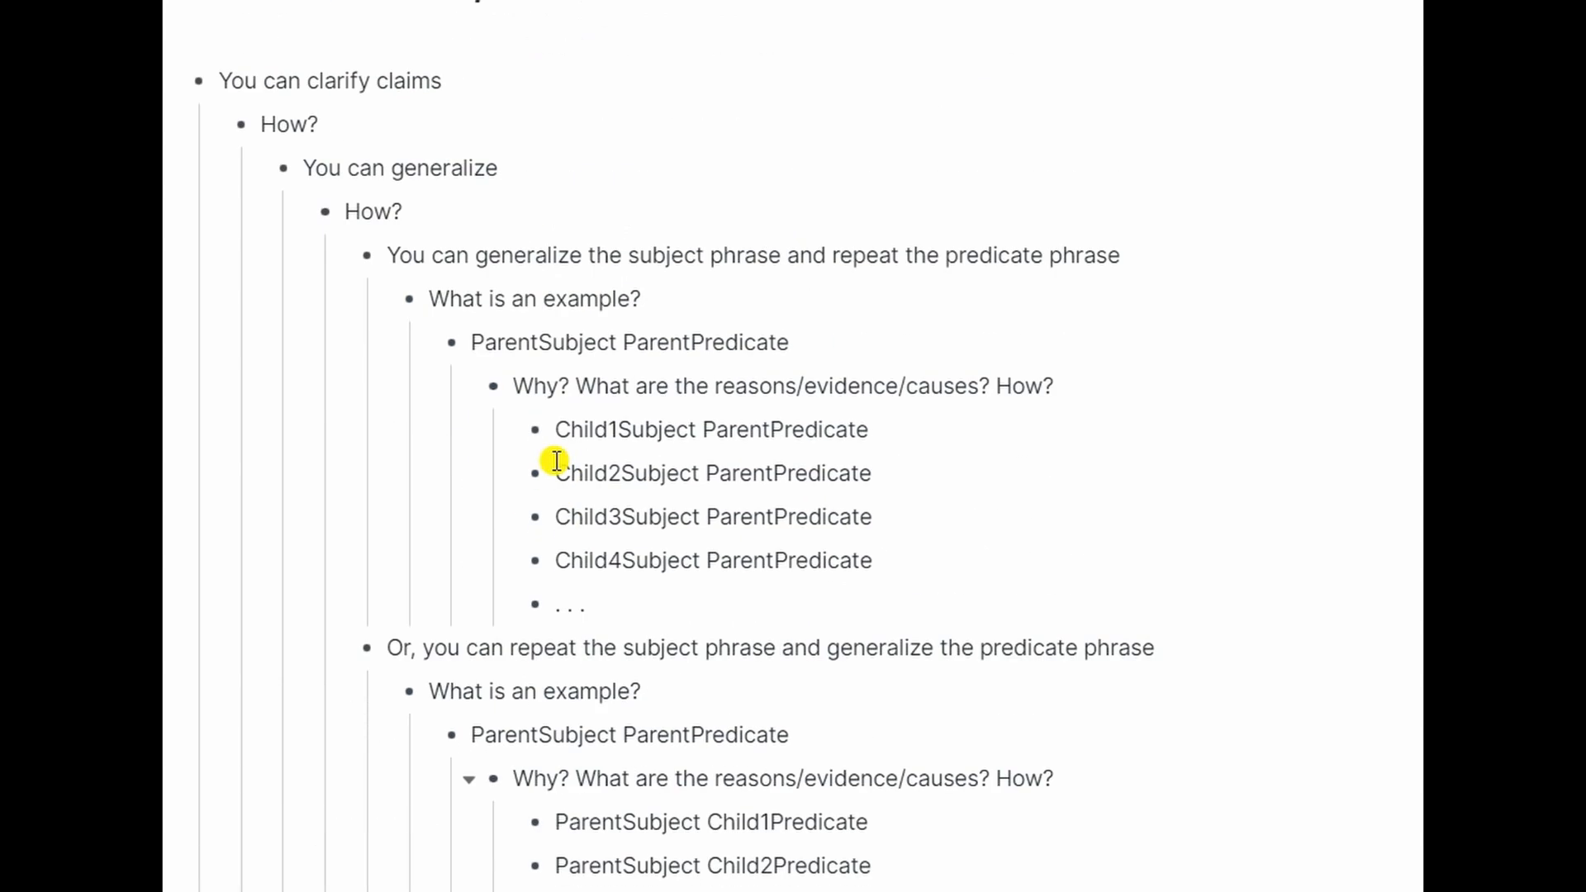
{"action": "left_click", "coordinate": [261, 169]}
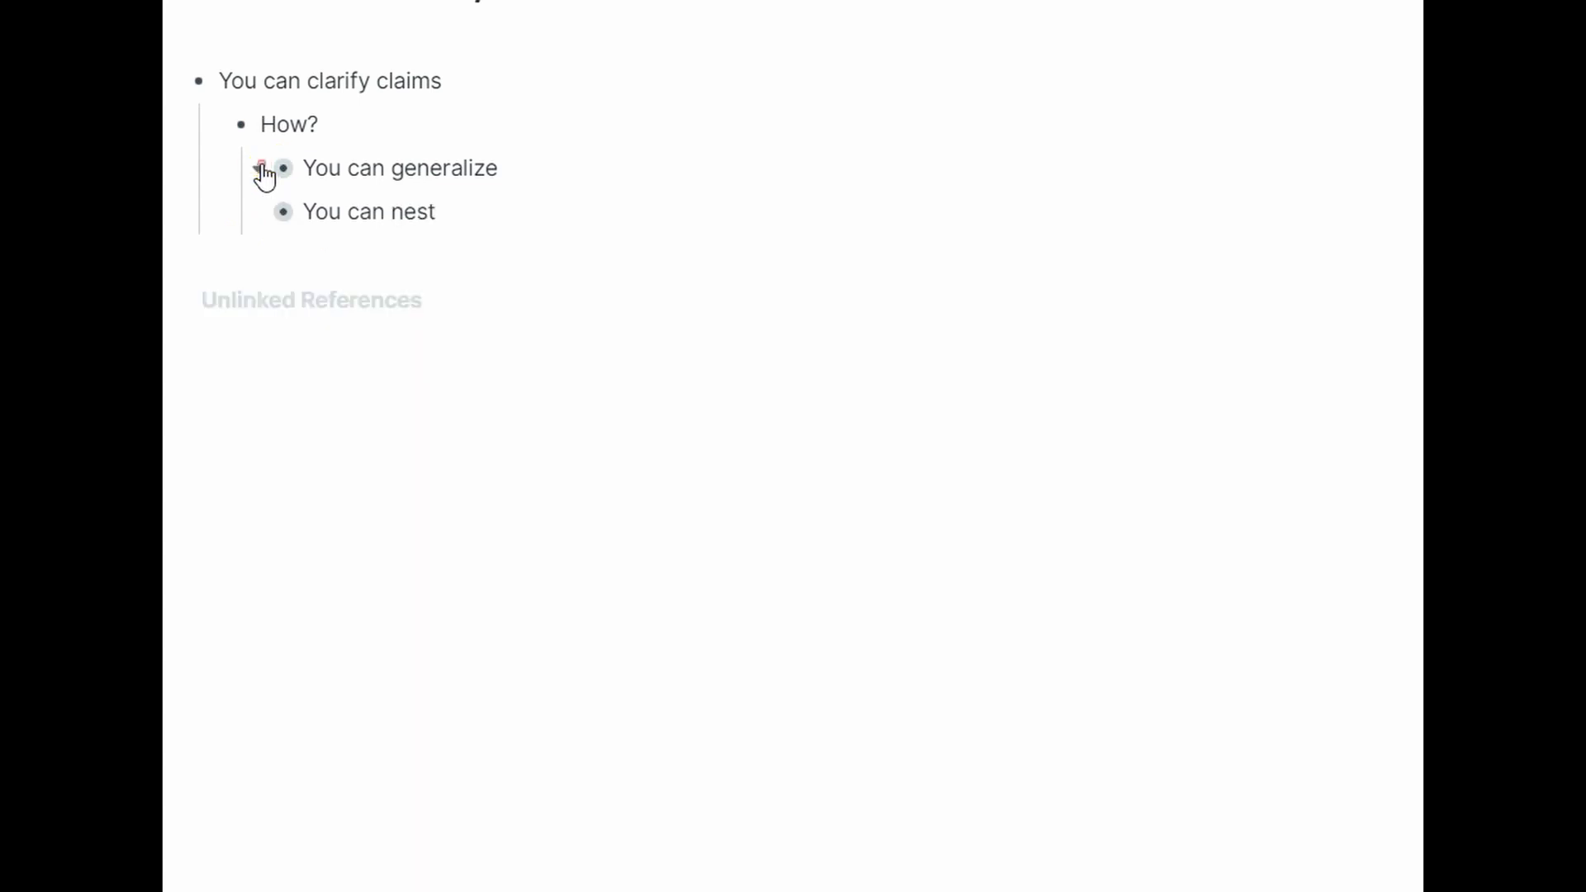
{"action": "left_click", "coordinate": [256, 216]}
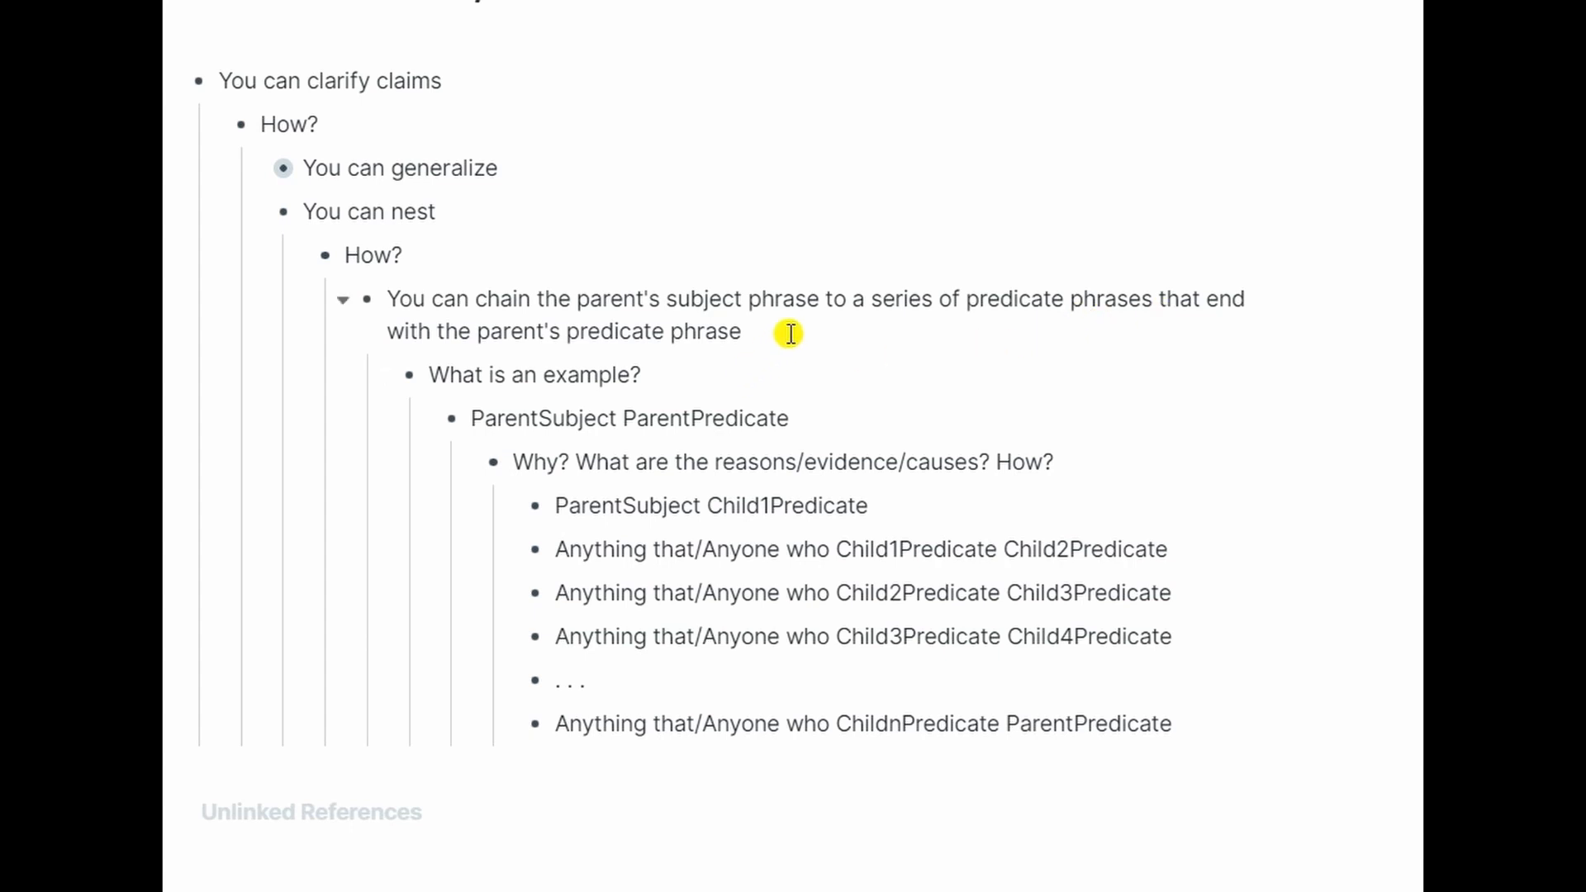
Step: Compare the parent claim's subject and predicate phrases with those in the first and last child claims of the nesting example
{"action": "scroll", "coordinate": [789, 334], "scroll_direction": "down", "scroll_amount": 1}
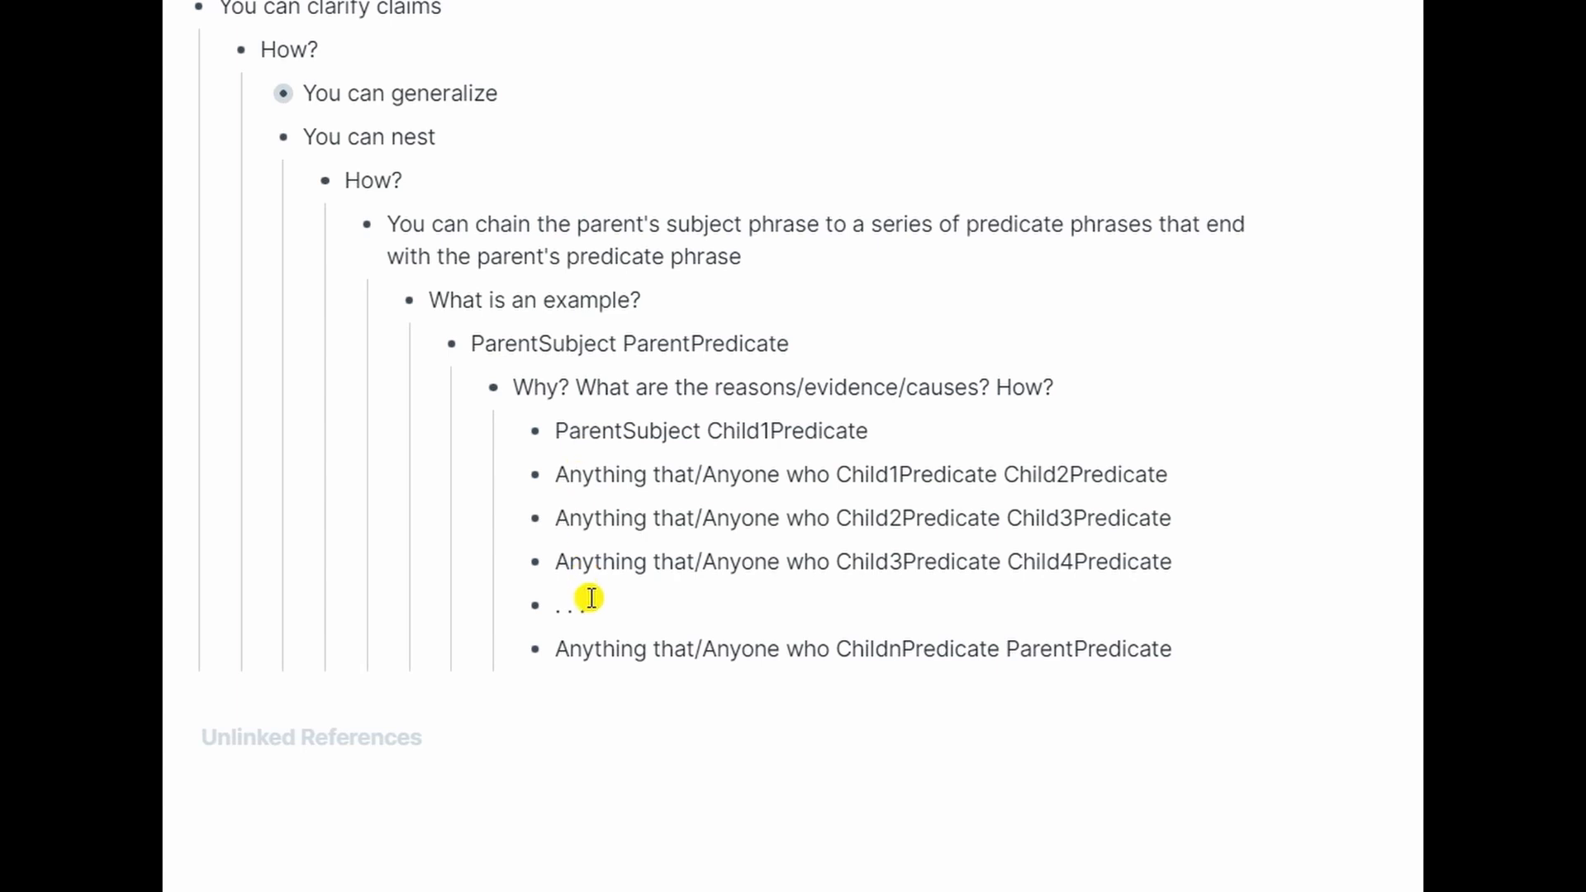
{"action": "left_click_drag", "start_coordinate": [555, 430], "coordinate": [701, 434]}
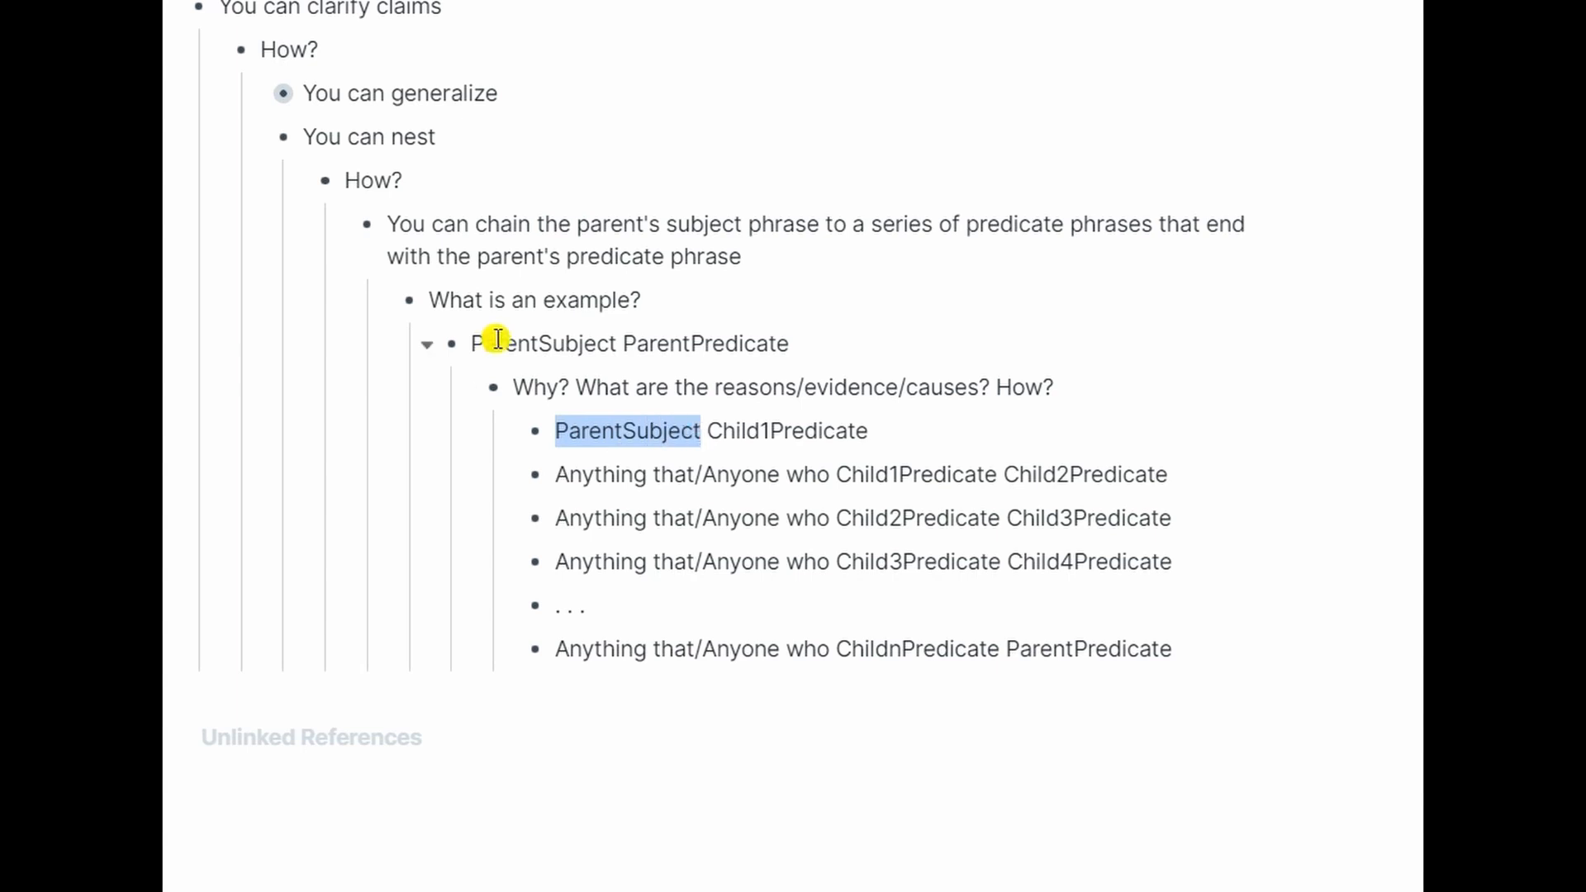
{"action": "left_click_drag", "start_coordinate": [470, 344], "coordinate": [629, 347]}
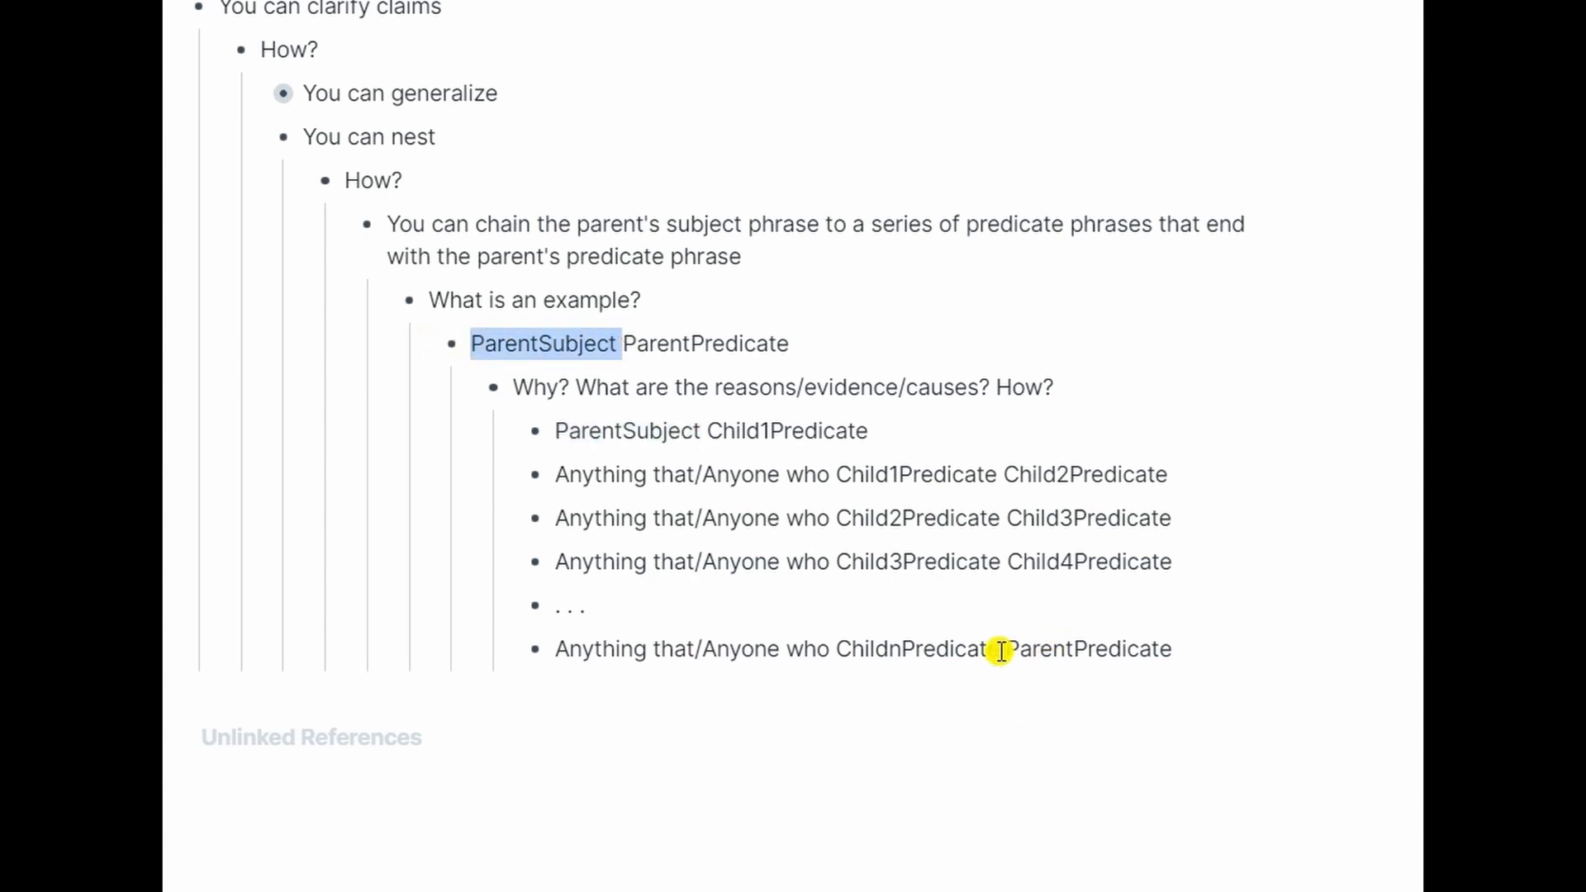
{"action": "left_click_drag", "start_coordinate": [1006, 647], "coordinate": [1204, 655]}
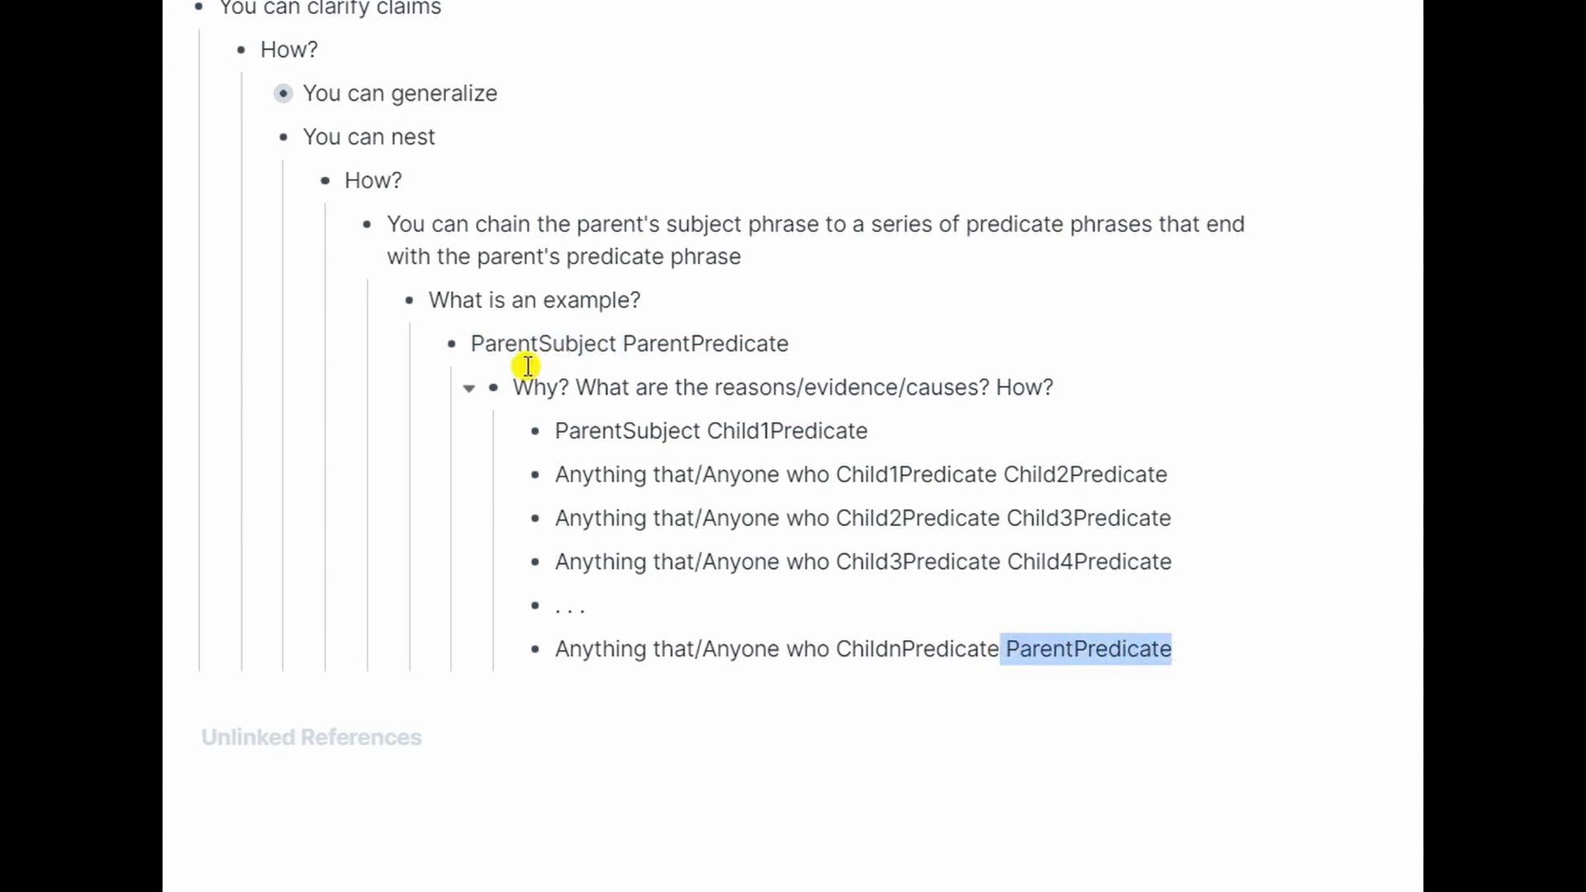
{"action": "left_click_drag", "start_coordinate": [623, 344], "coordinate": [806, 345]}
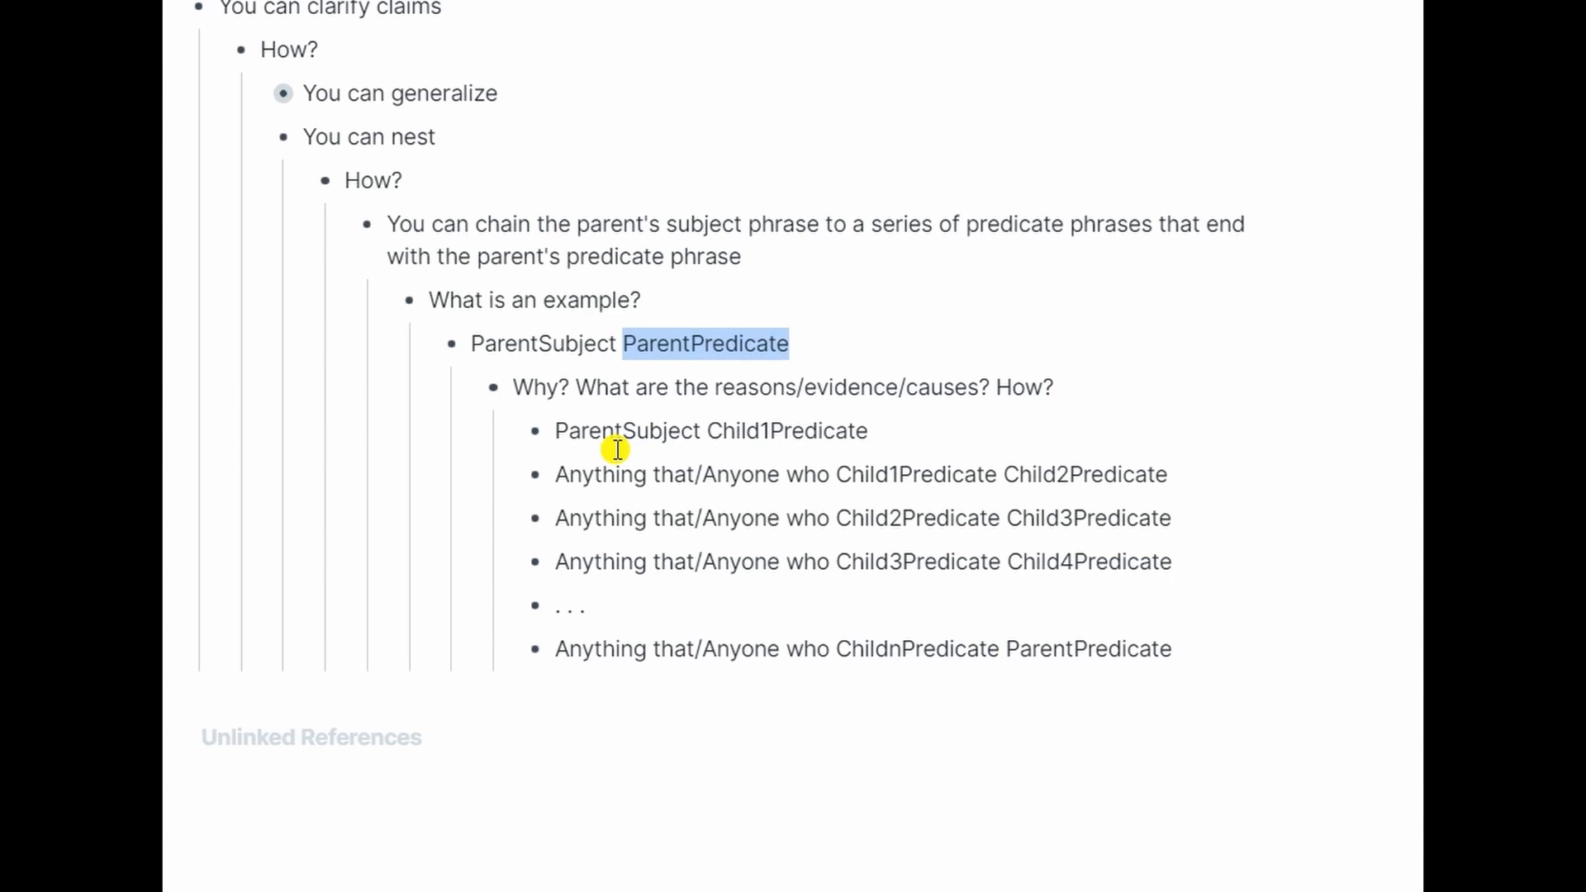
Step: Trace how the nesting example chains ParentSubject through Child1Predicate and Child2Predicate down to ParentPredicate in the last child claim
{"action": "left_click", "coordinate": [575, 438]}
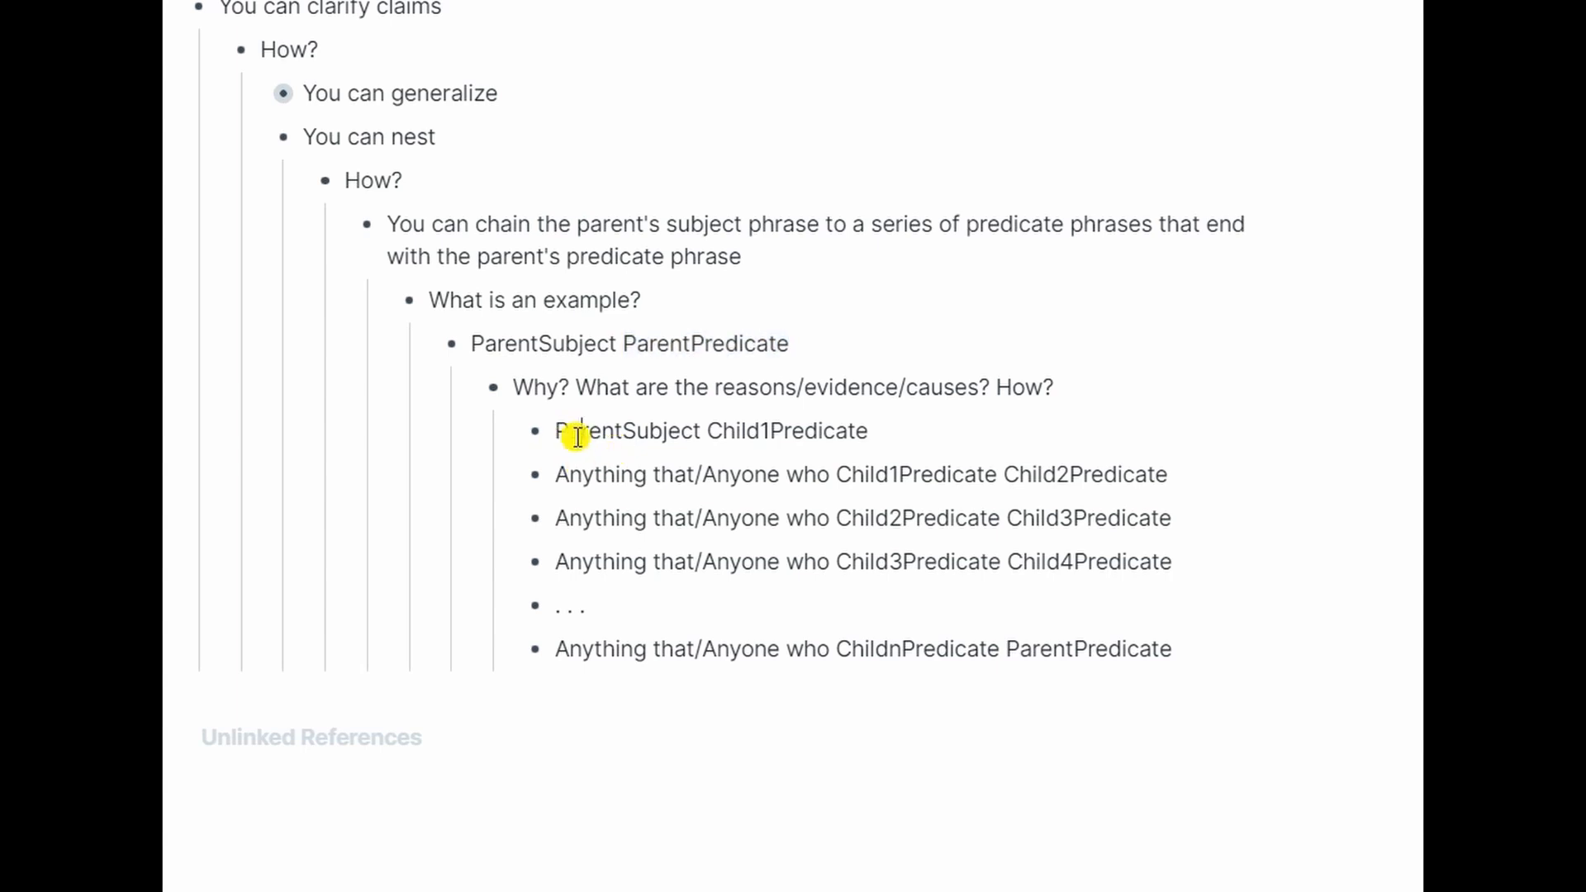
{"action": "left_click_drag", "start_coordinate": [555, 430], "coordinate": [865, 441]}
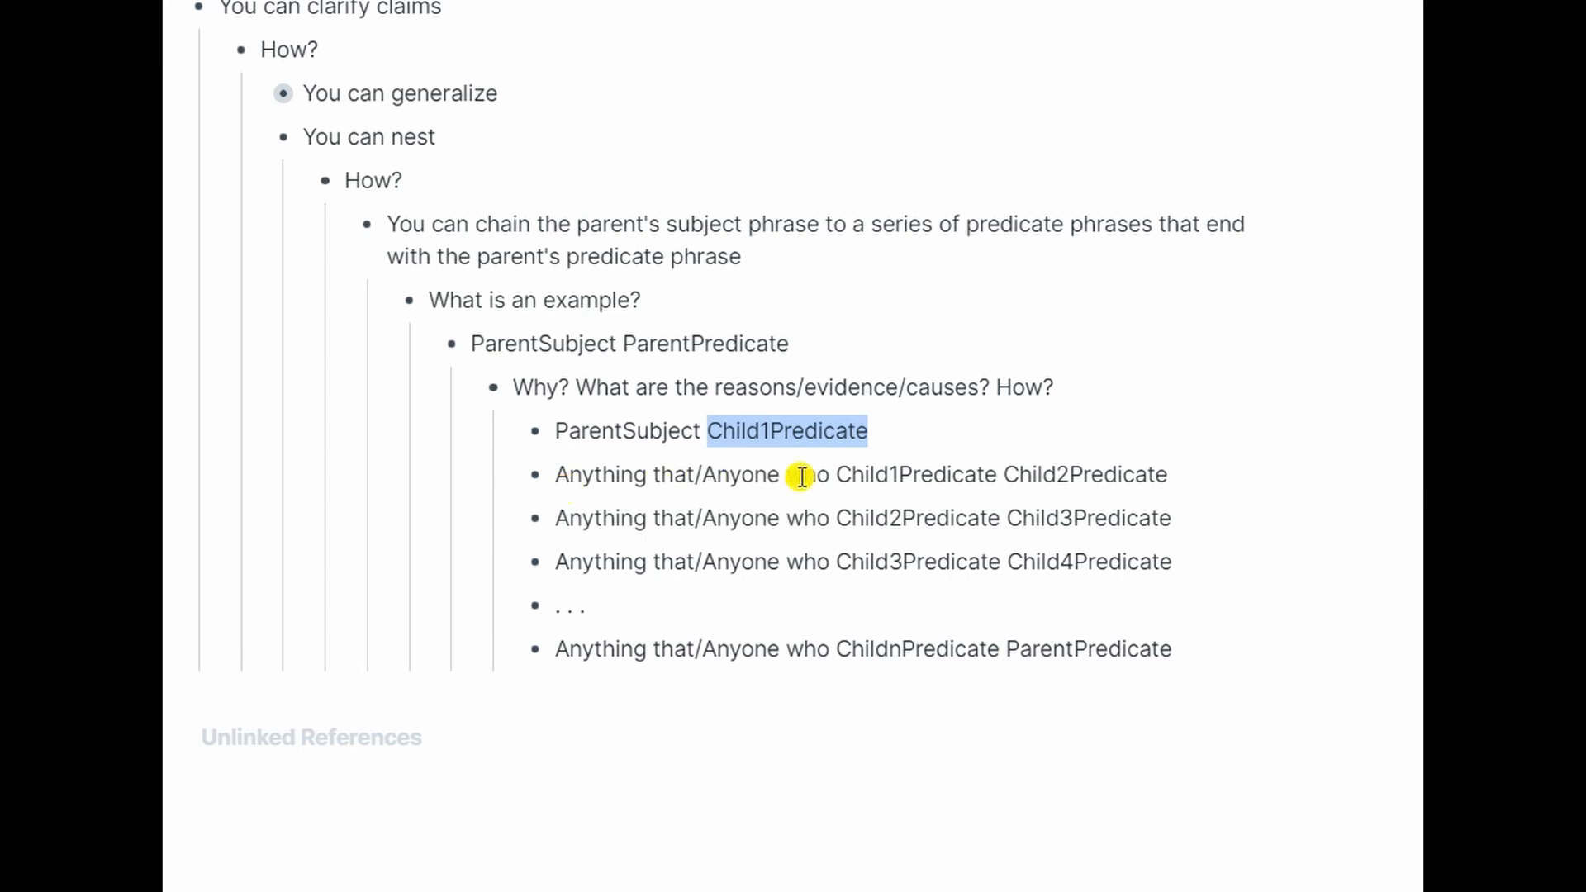
{"action": "left_click_drag", "start_coordinate": [836, 476], "coordinate": [995, 470]}
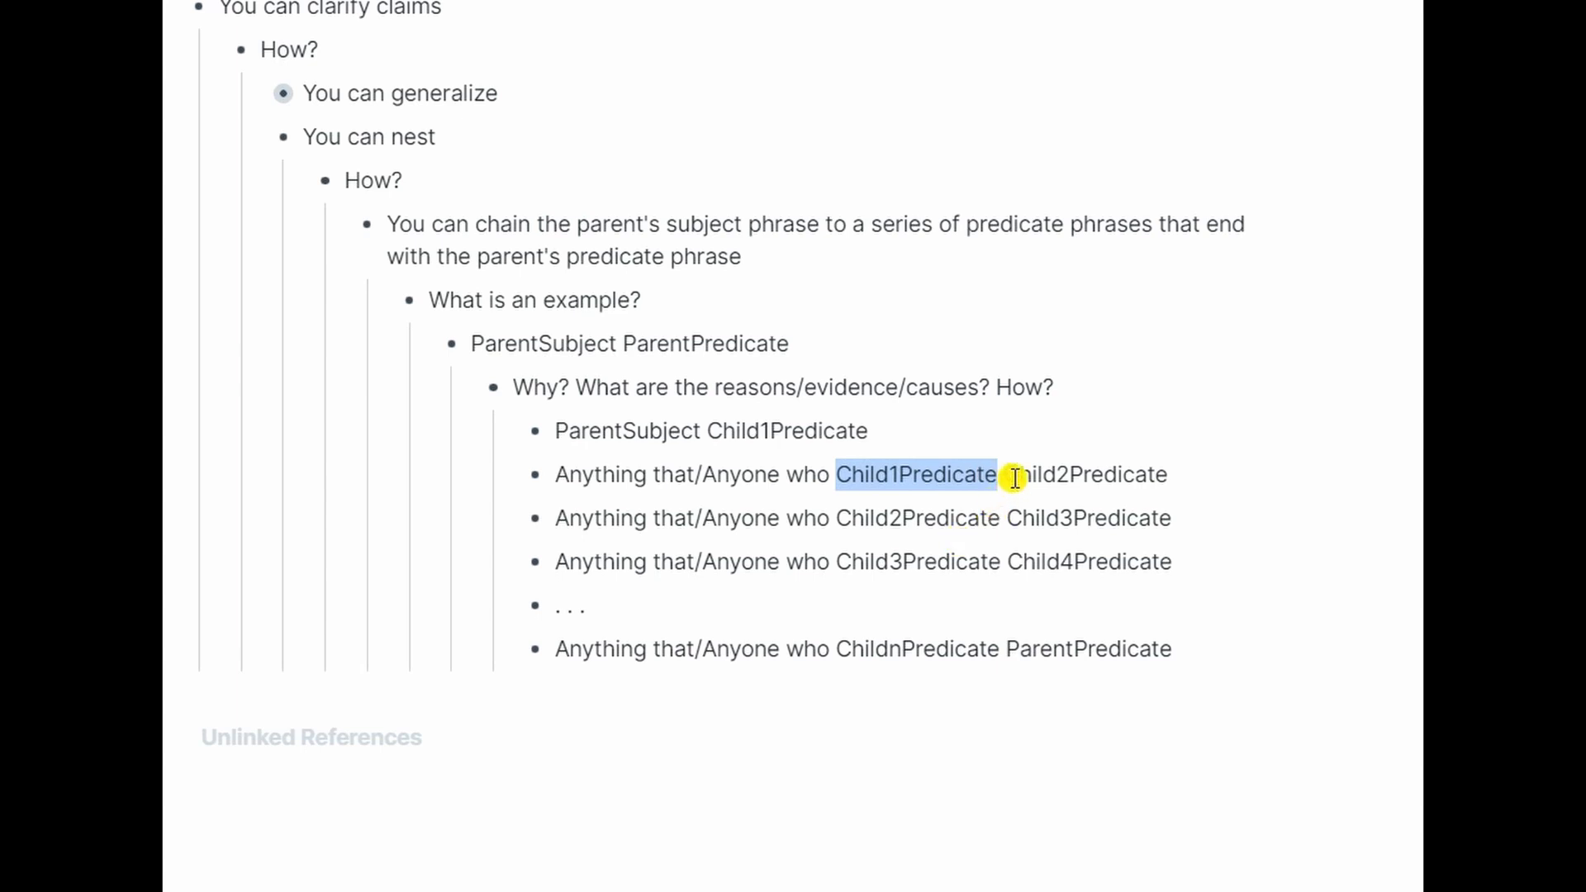
{"action": "left_click_drag", "start_coordinate": [1004, 475], "coordinate": [1167, 472]}
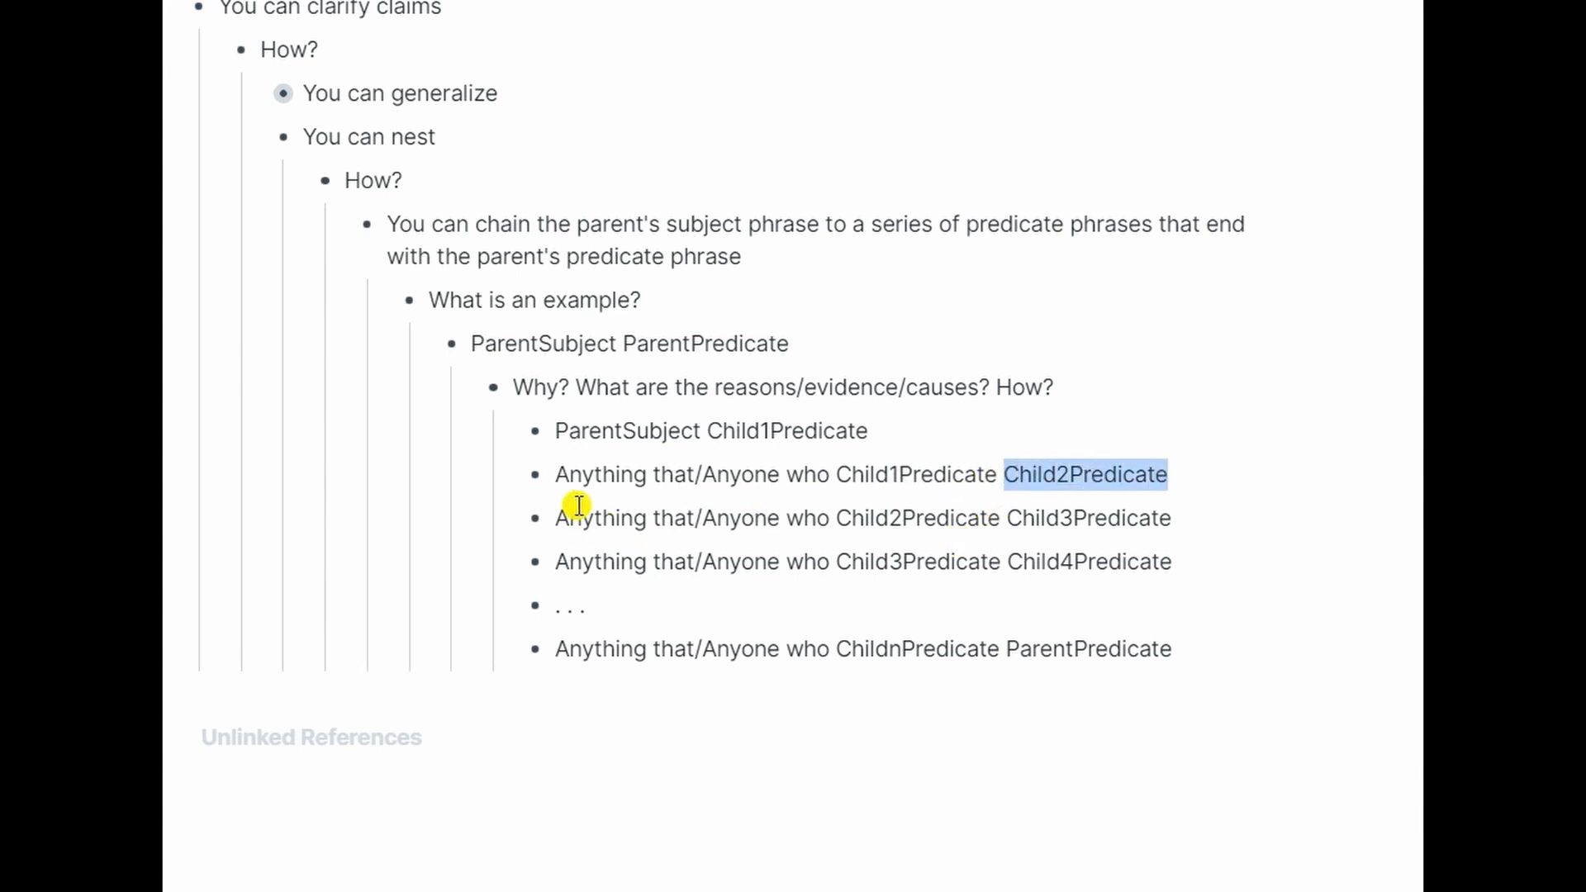
{"action": "left_click_drag", "start_coordinate": [565, 521], "coordinate": [968, 514]}
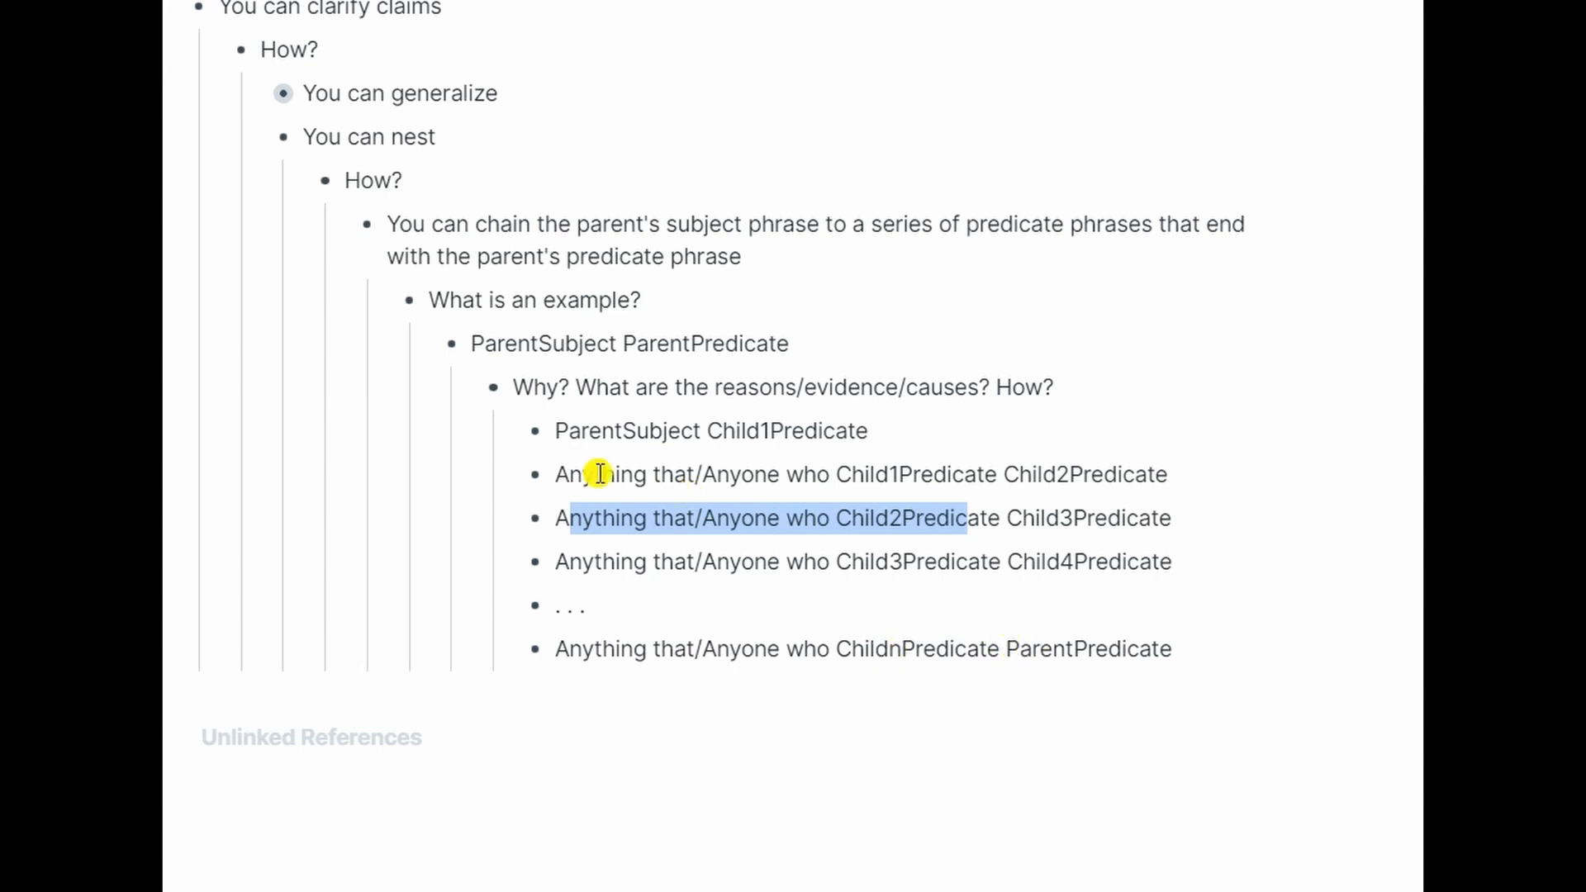
{"action": "left_click_drag", "start_coordinate": [578, 452], "coordinate": [679, 449]}
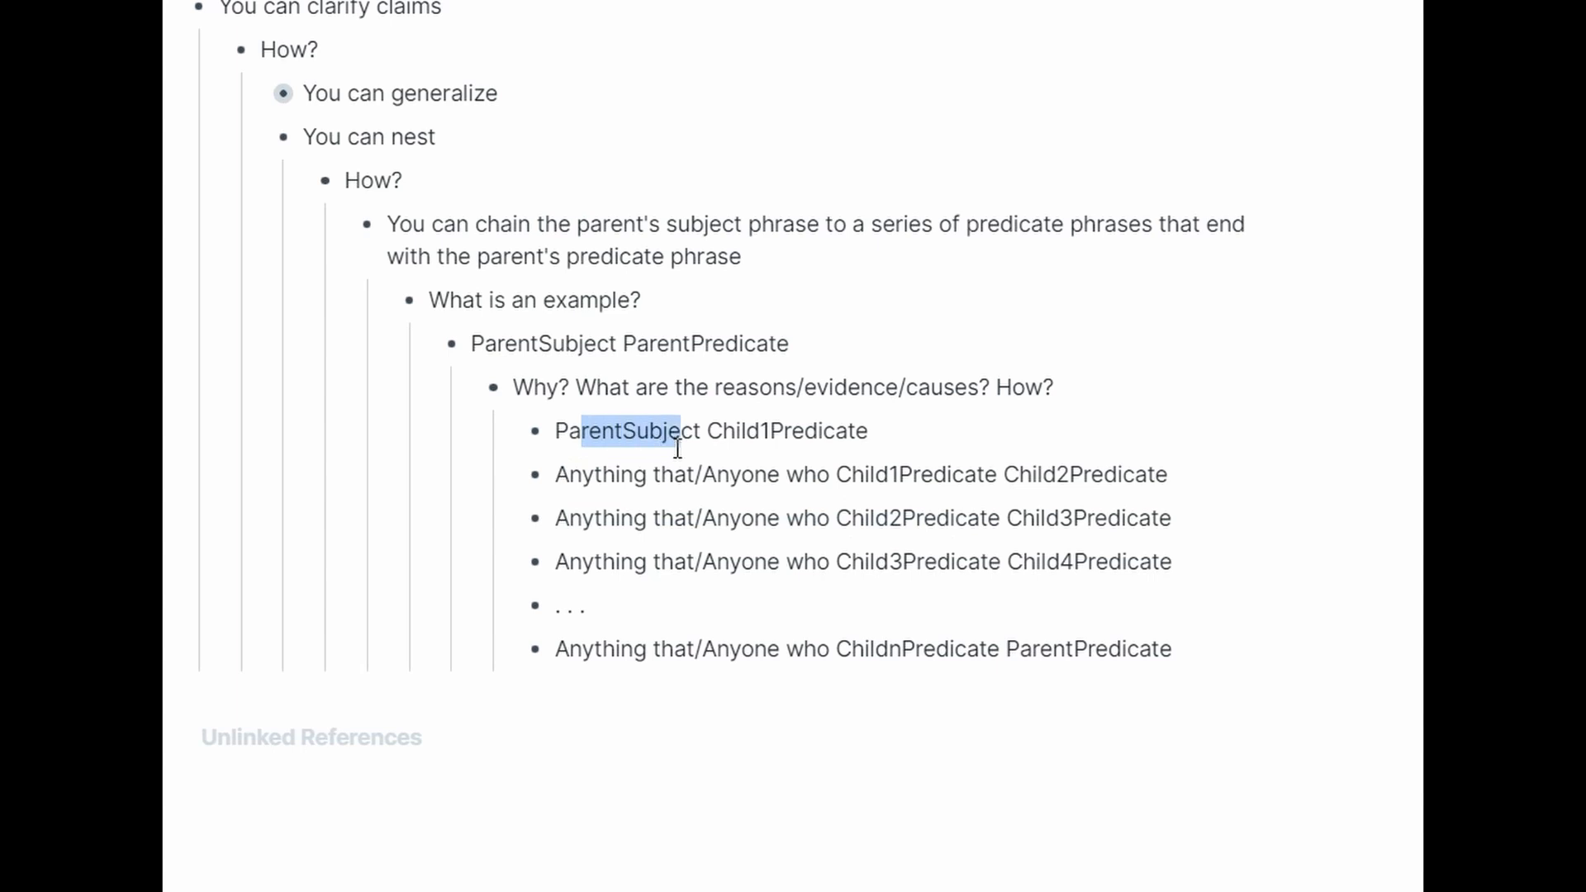
{"action": "left_click_drag", "start_coordinate": [1005, 648], "coordinate": [1140, 653]}
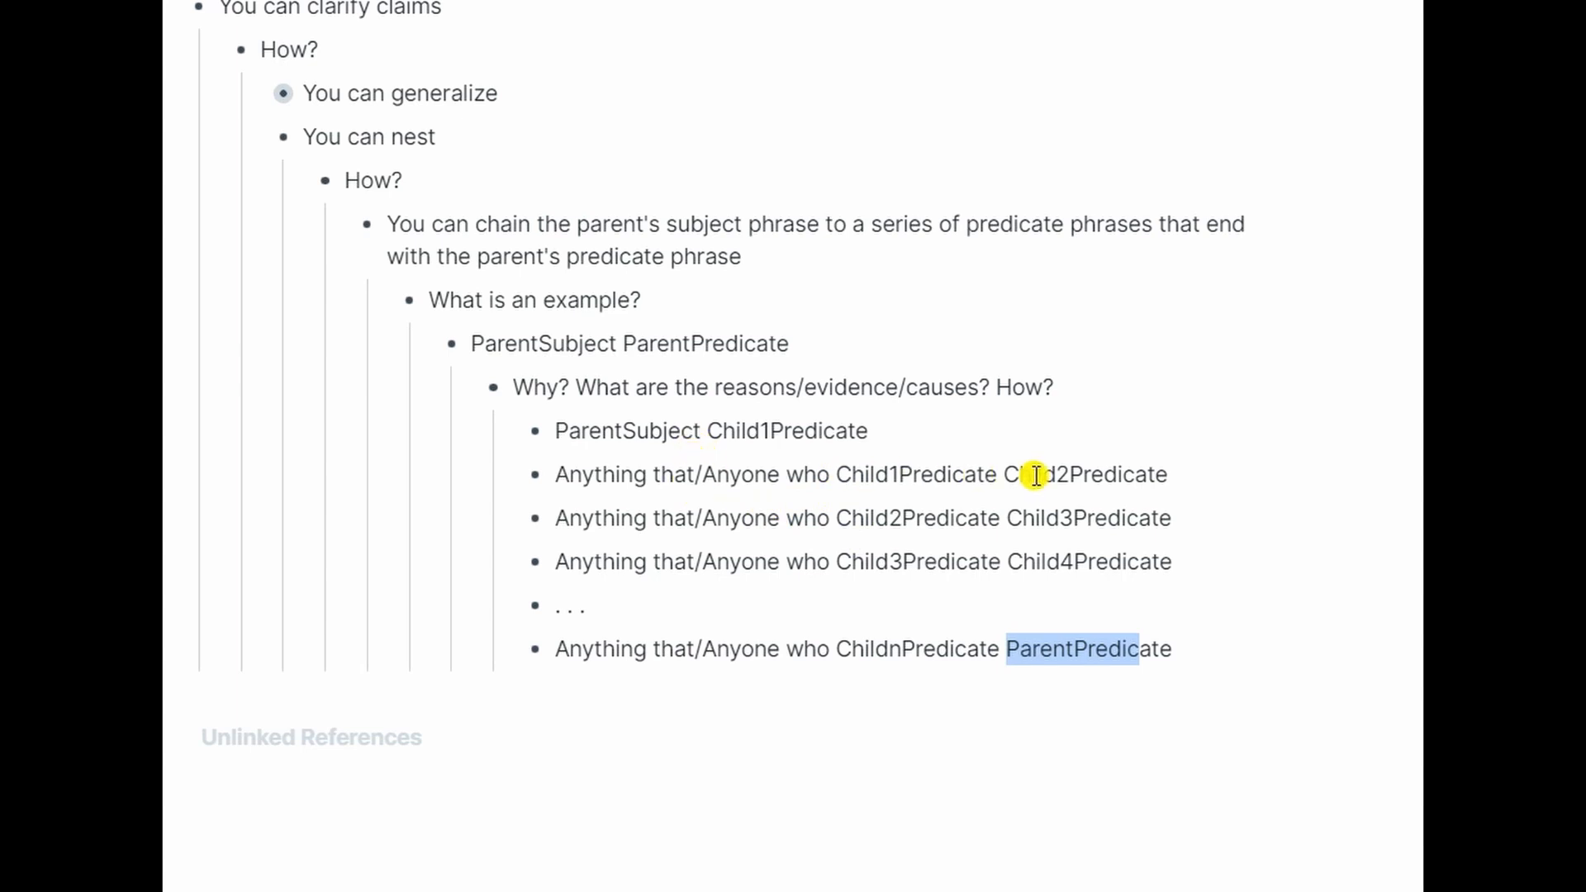
{"action": "left_click_drag", "start_coordinate": [1005, 475], "coordinate": [1166, 475]}
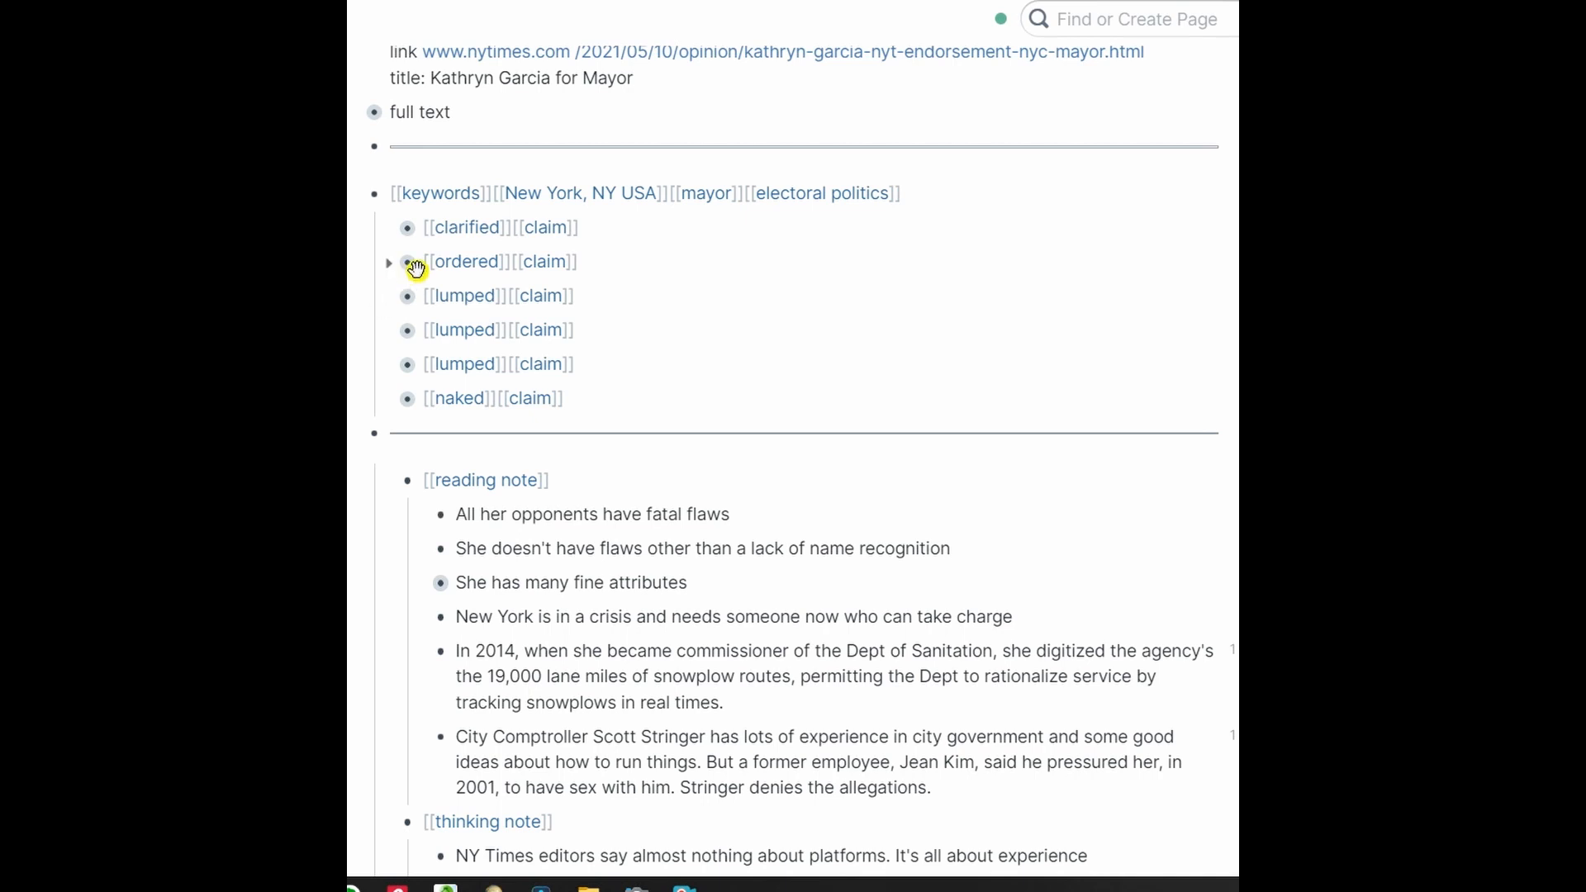
Step: Review the ordered claim outline on the Kathryn Garcia for Mayor page, and expand the clarified claim "Garcia should receive your vote" through its "Why?" reasons
{"action": "left_click", "coordinate": [389, 263]}
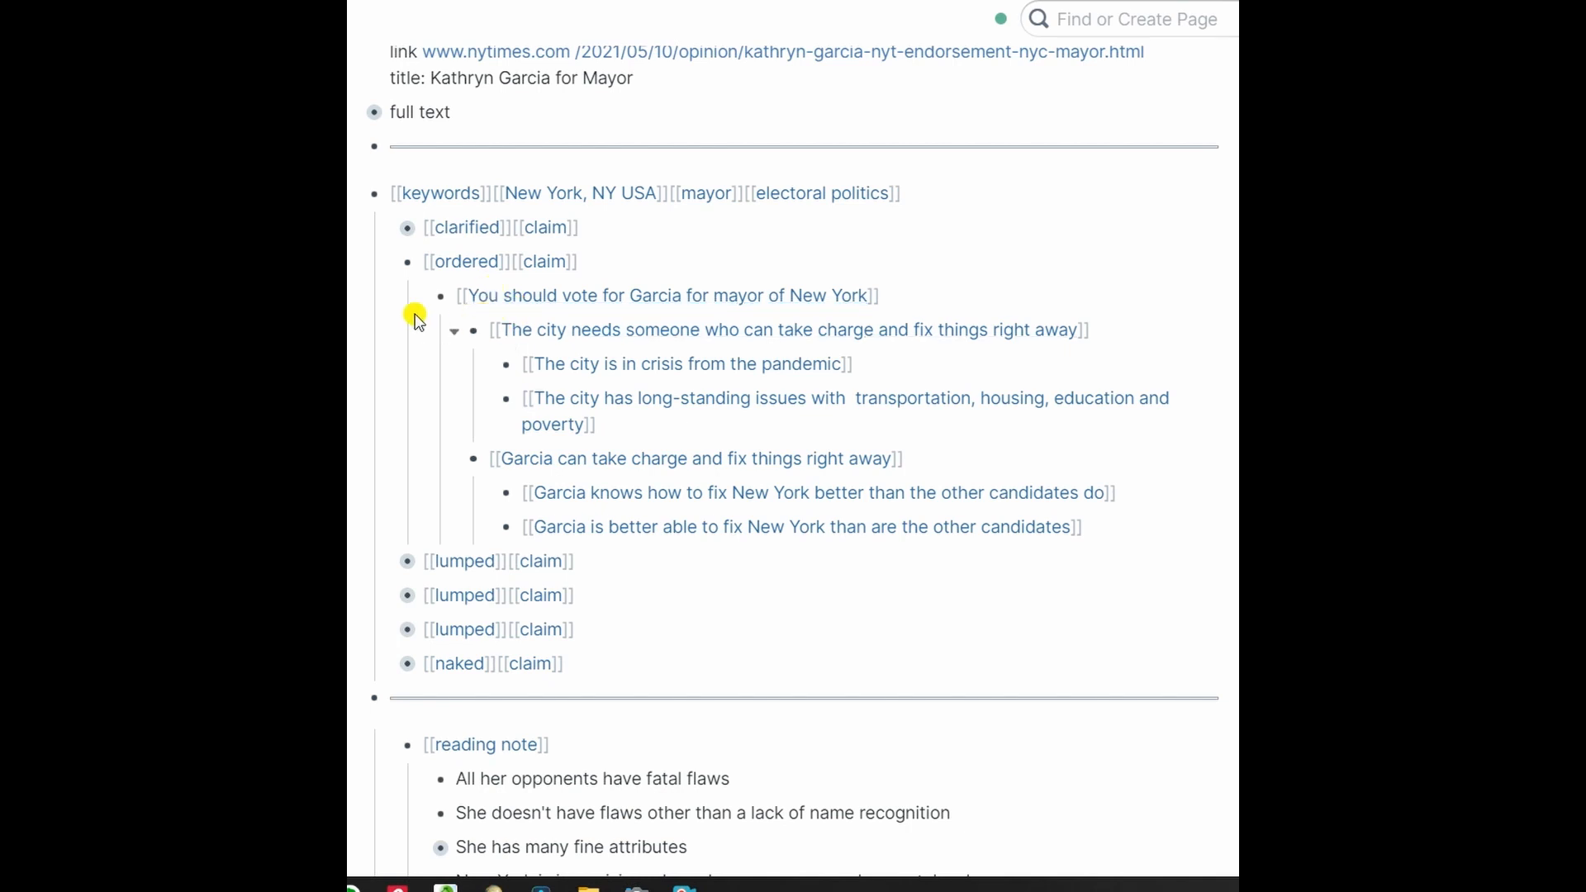
{"action": "left_click", "coordinate": [382, 263]}
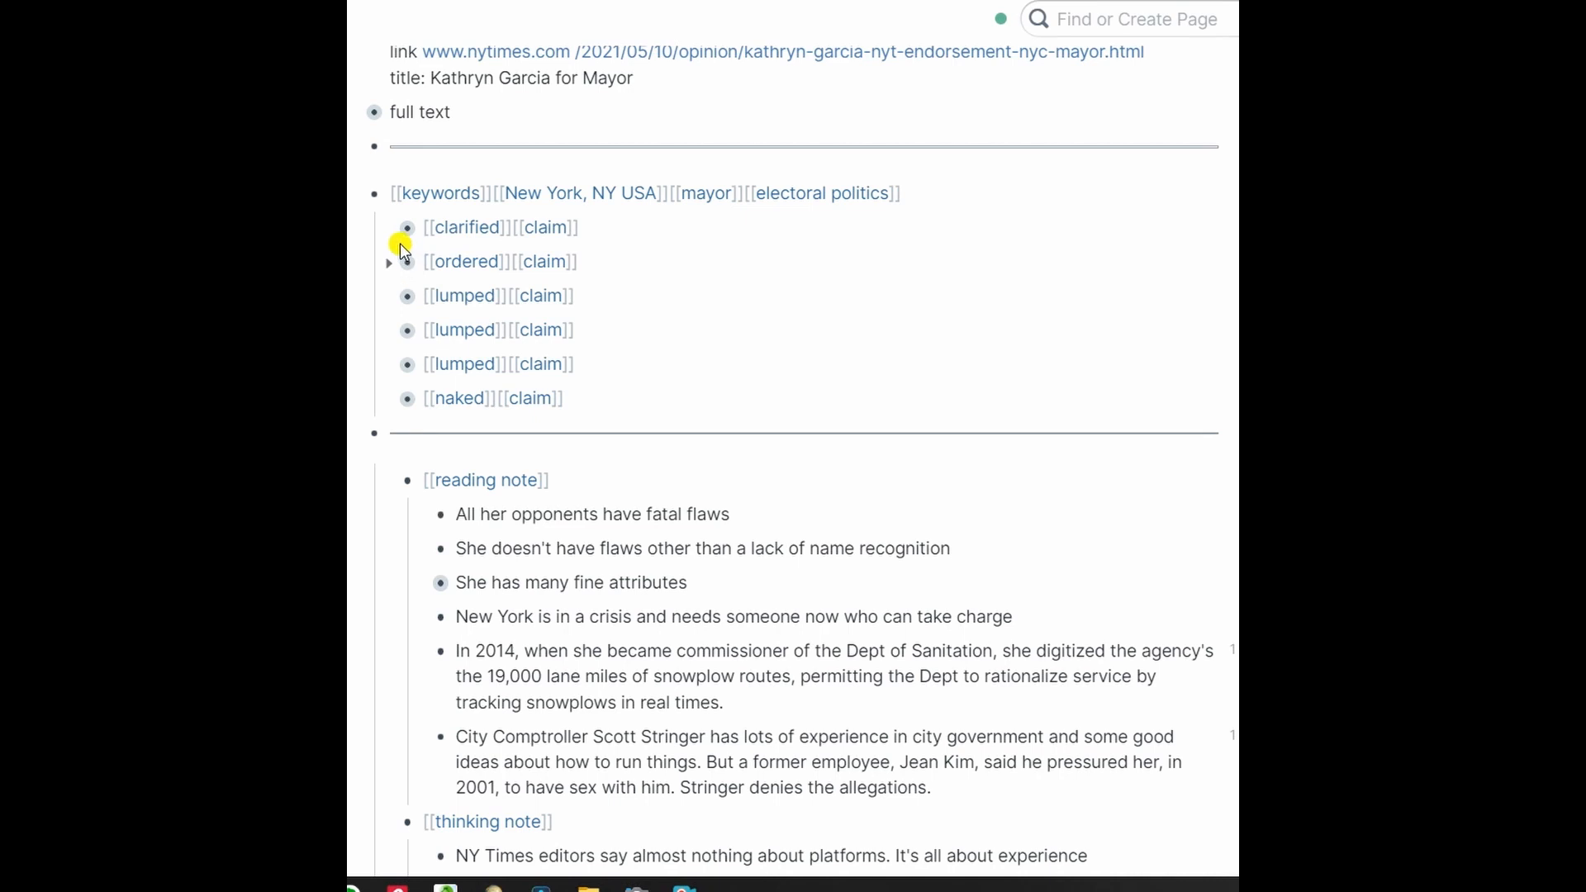
{"action": "left_click", "coordinate": [393, 230]}
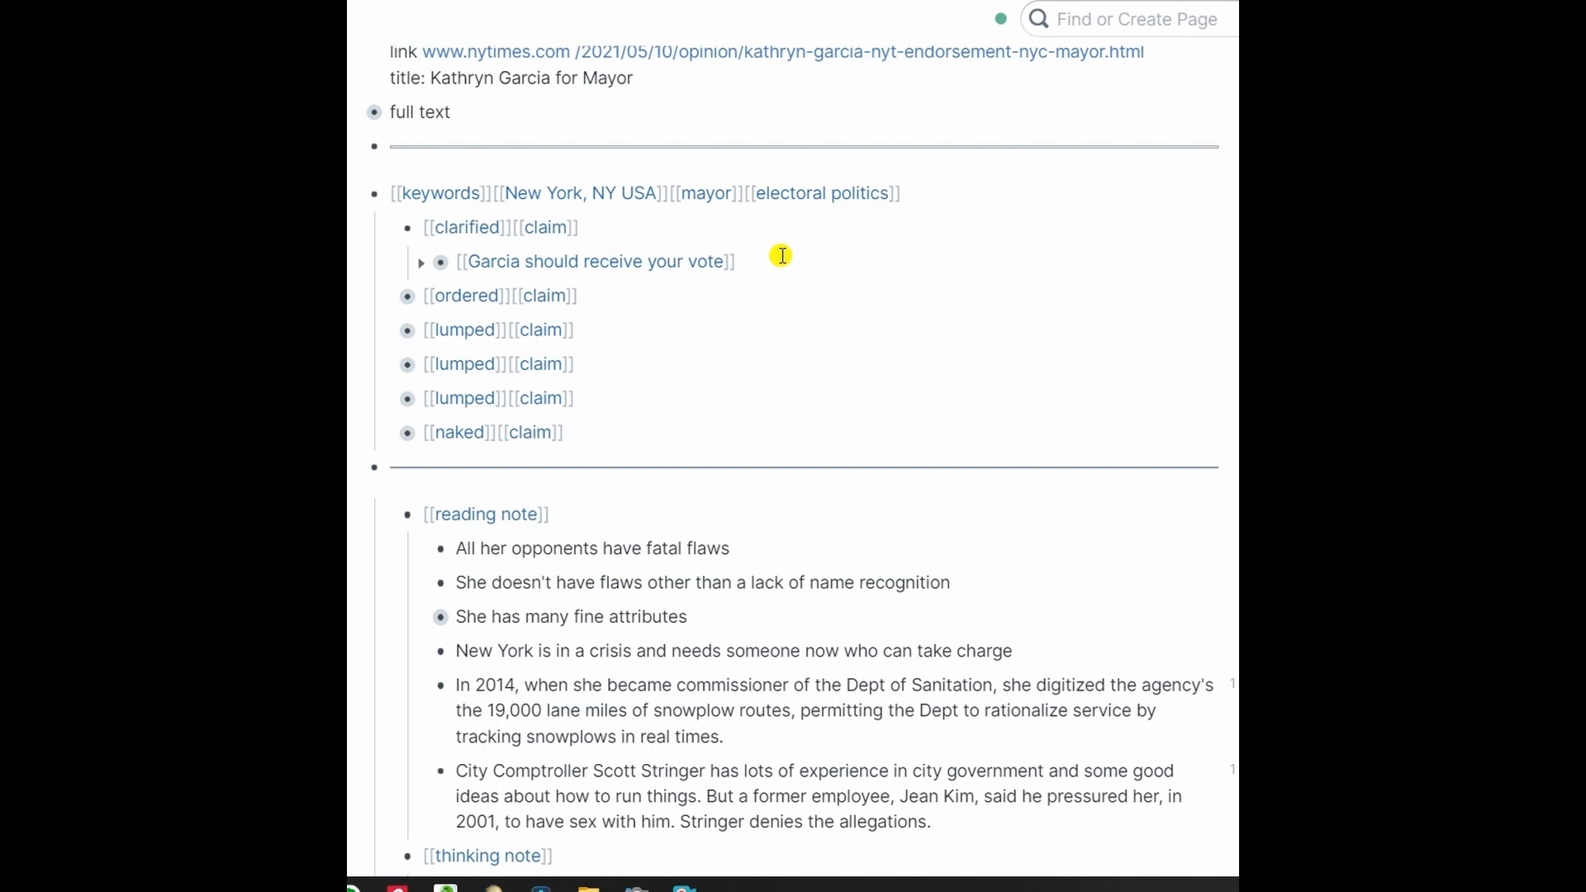
{"action": "left_click", "coordinate": [420, 263]}
{"action": "left_click", "coordinate": [456, 299]}
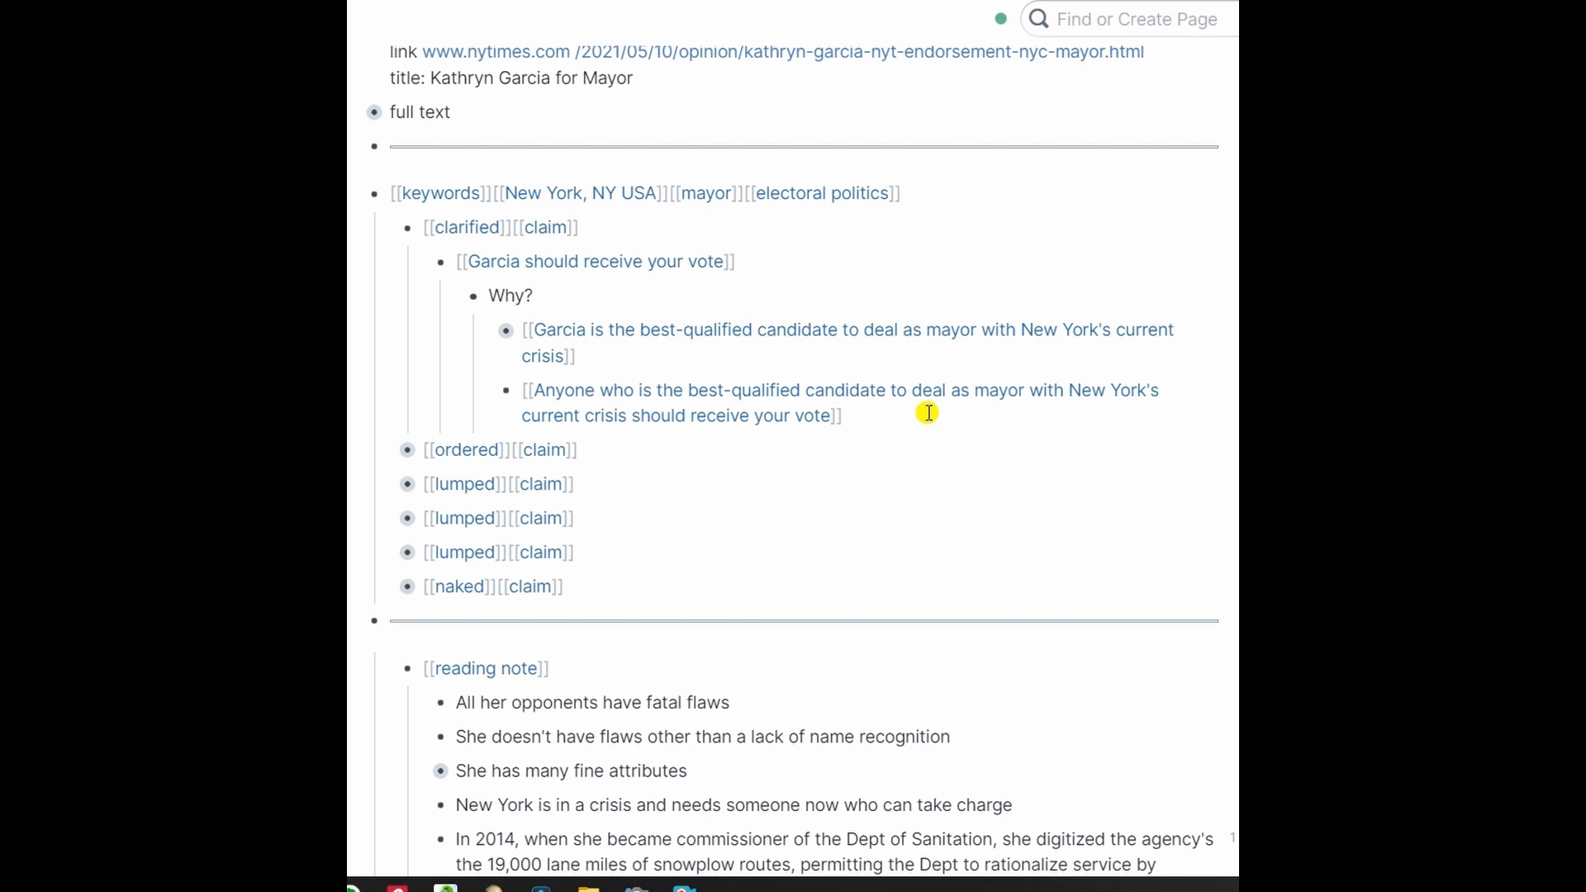
{"action": "left_click", "coordinate": [899, 425]}
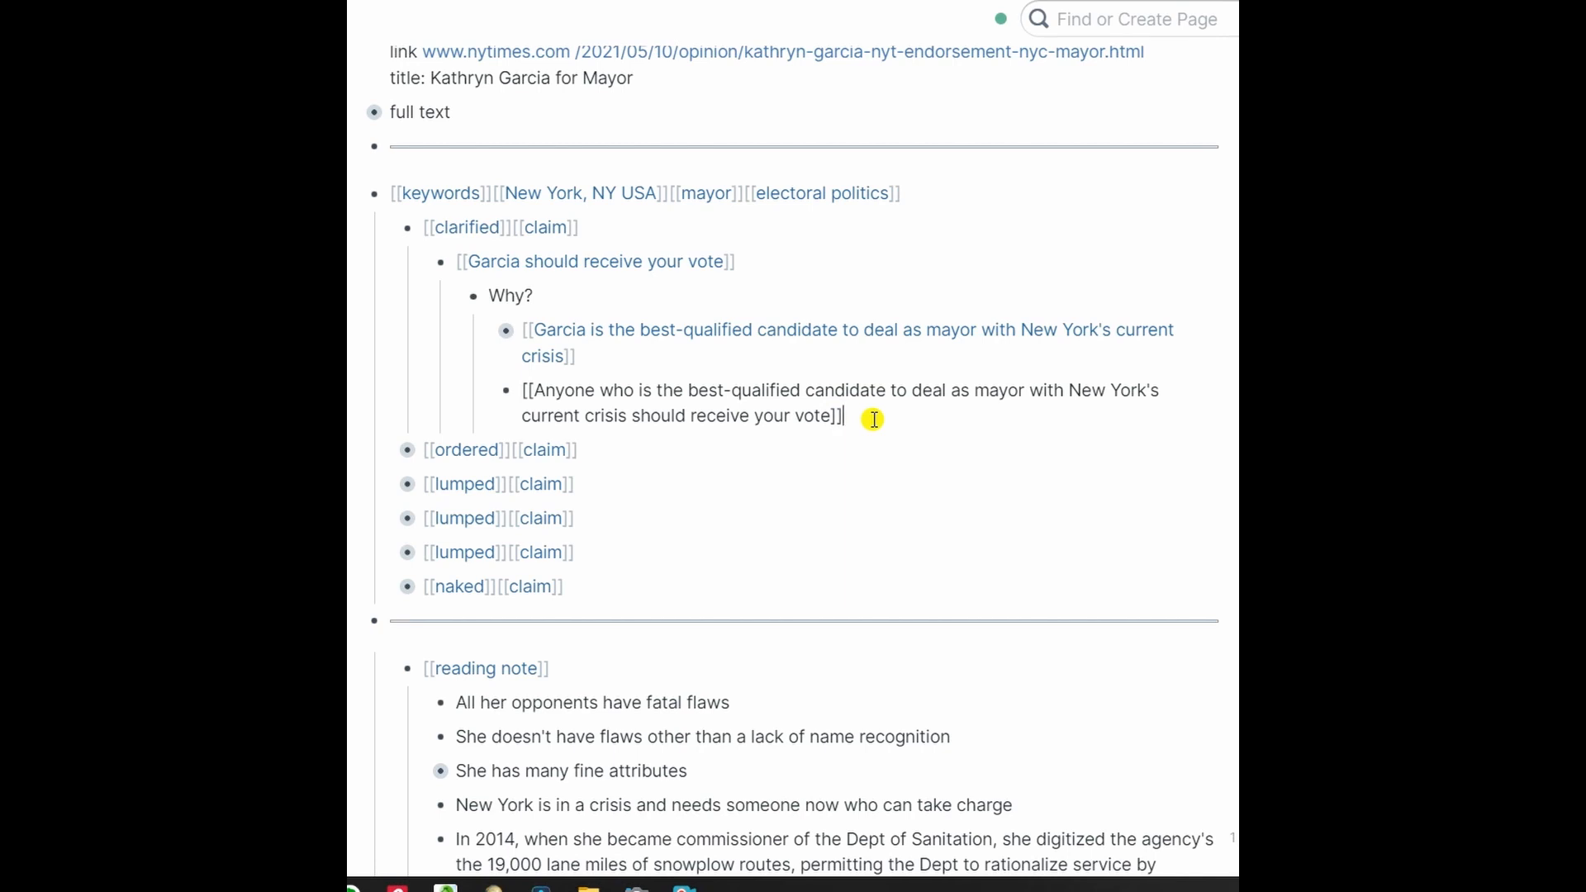
Step: Expand the evidence that Garcia is the best-qualified candidate and examine the nested claims supporting "Garcia is a very well-qualified candidate", collapsing that branch when done
{"action": "left_click", "coordinate": [498, 332]}
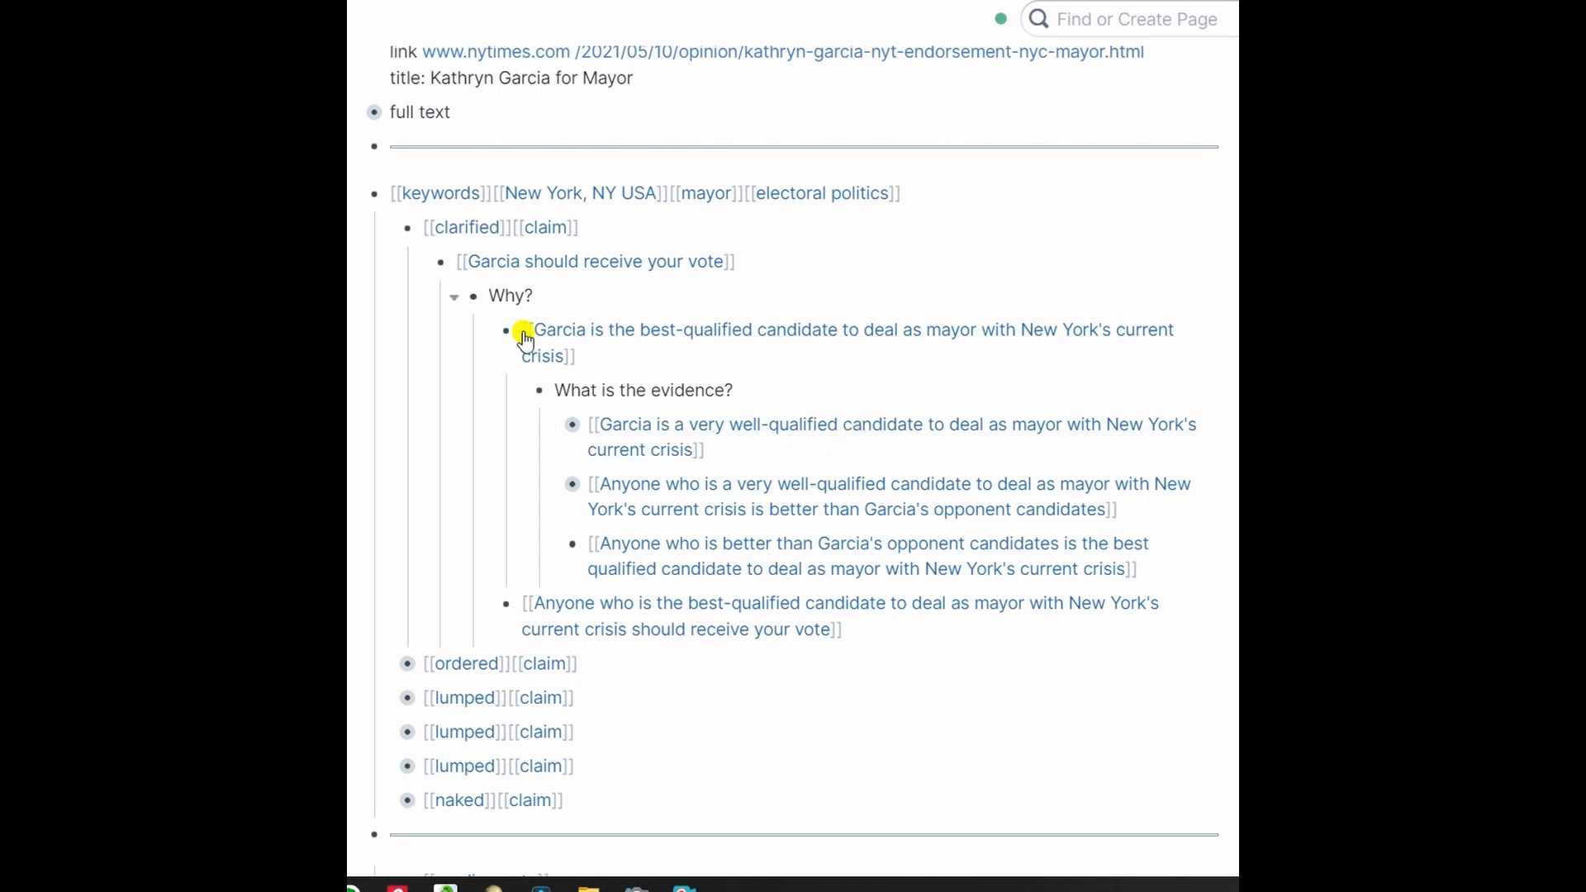
{"action": "left_click", "coordinate": [549, 428]}
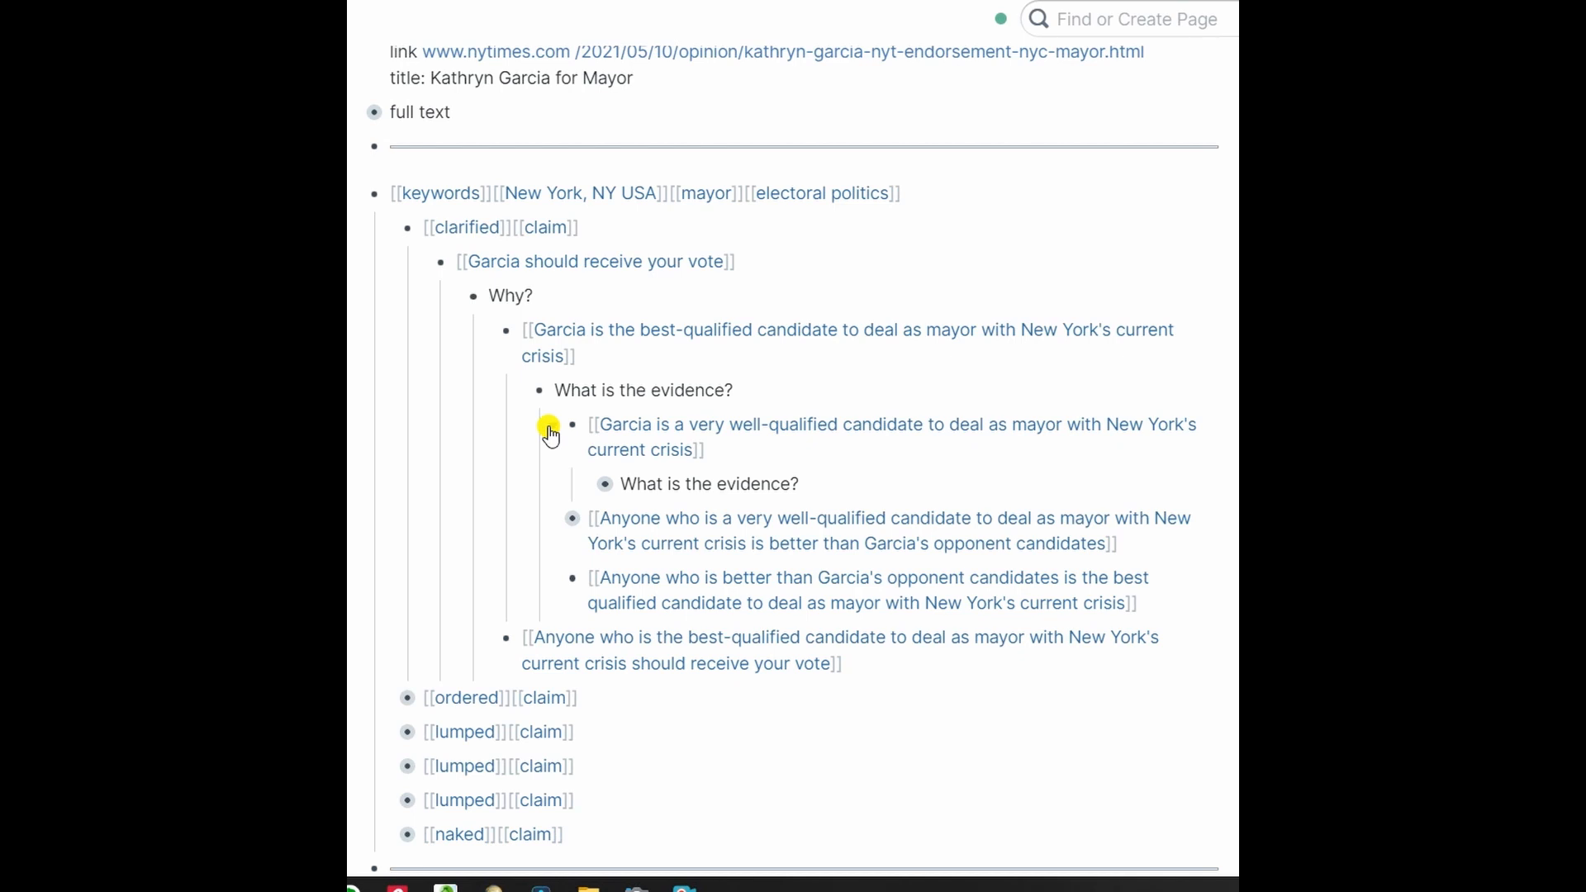
{"action": "left_click", "coordinate": [590, 492]}
{"action": "scroll", "coordinate": [664, 446], "scroll_direction": "down", "scroll_amount": 3}
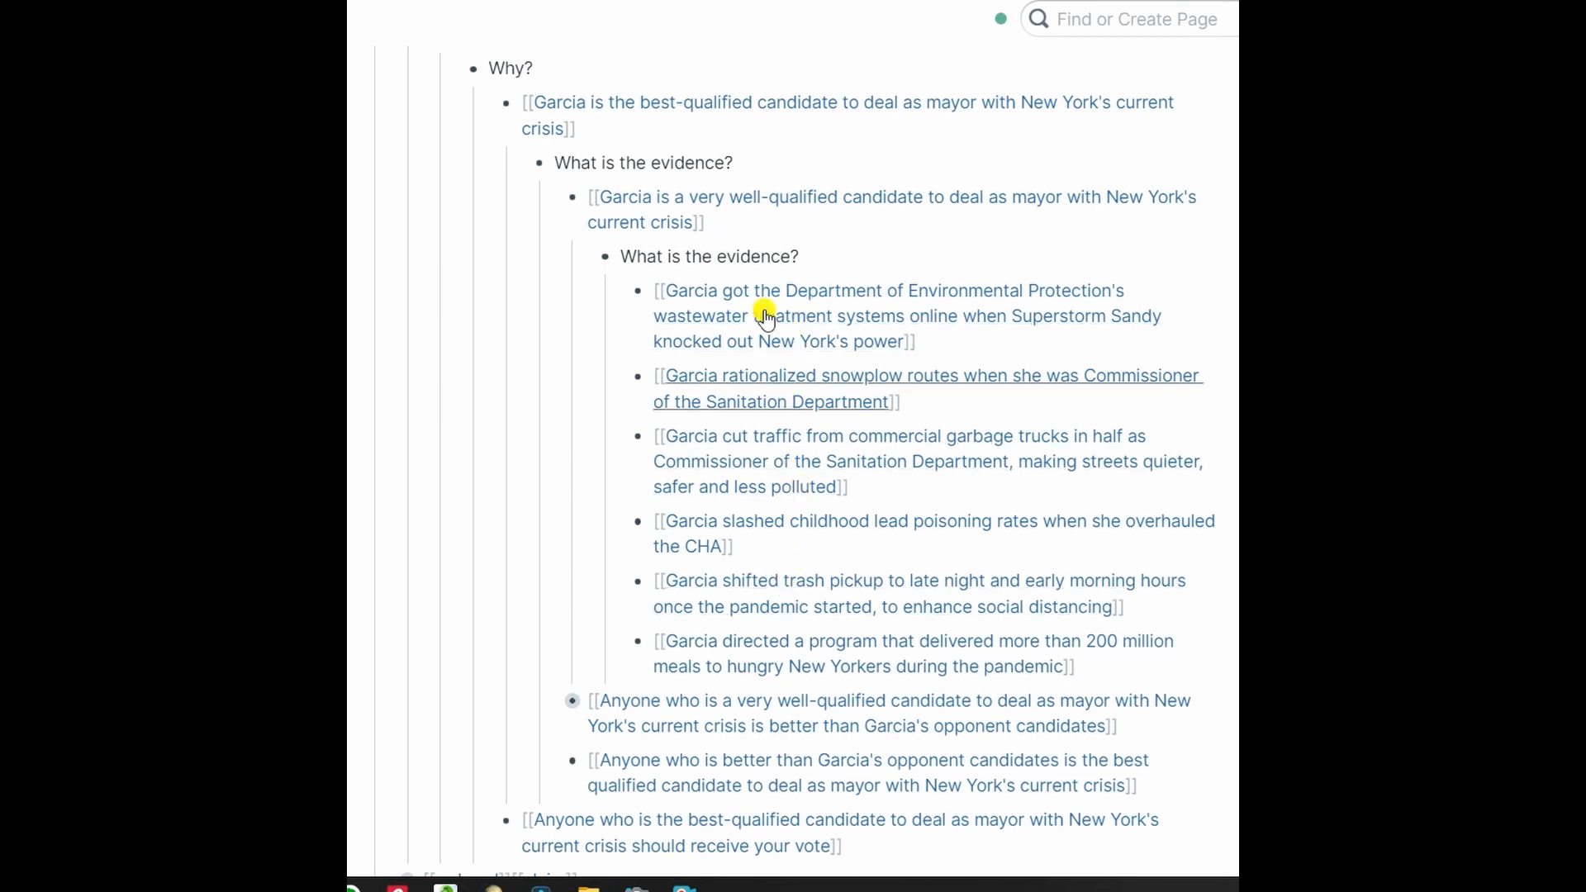
{"action": "left_click", "coordinate": [551, 200]}
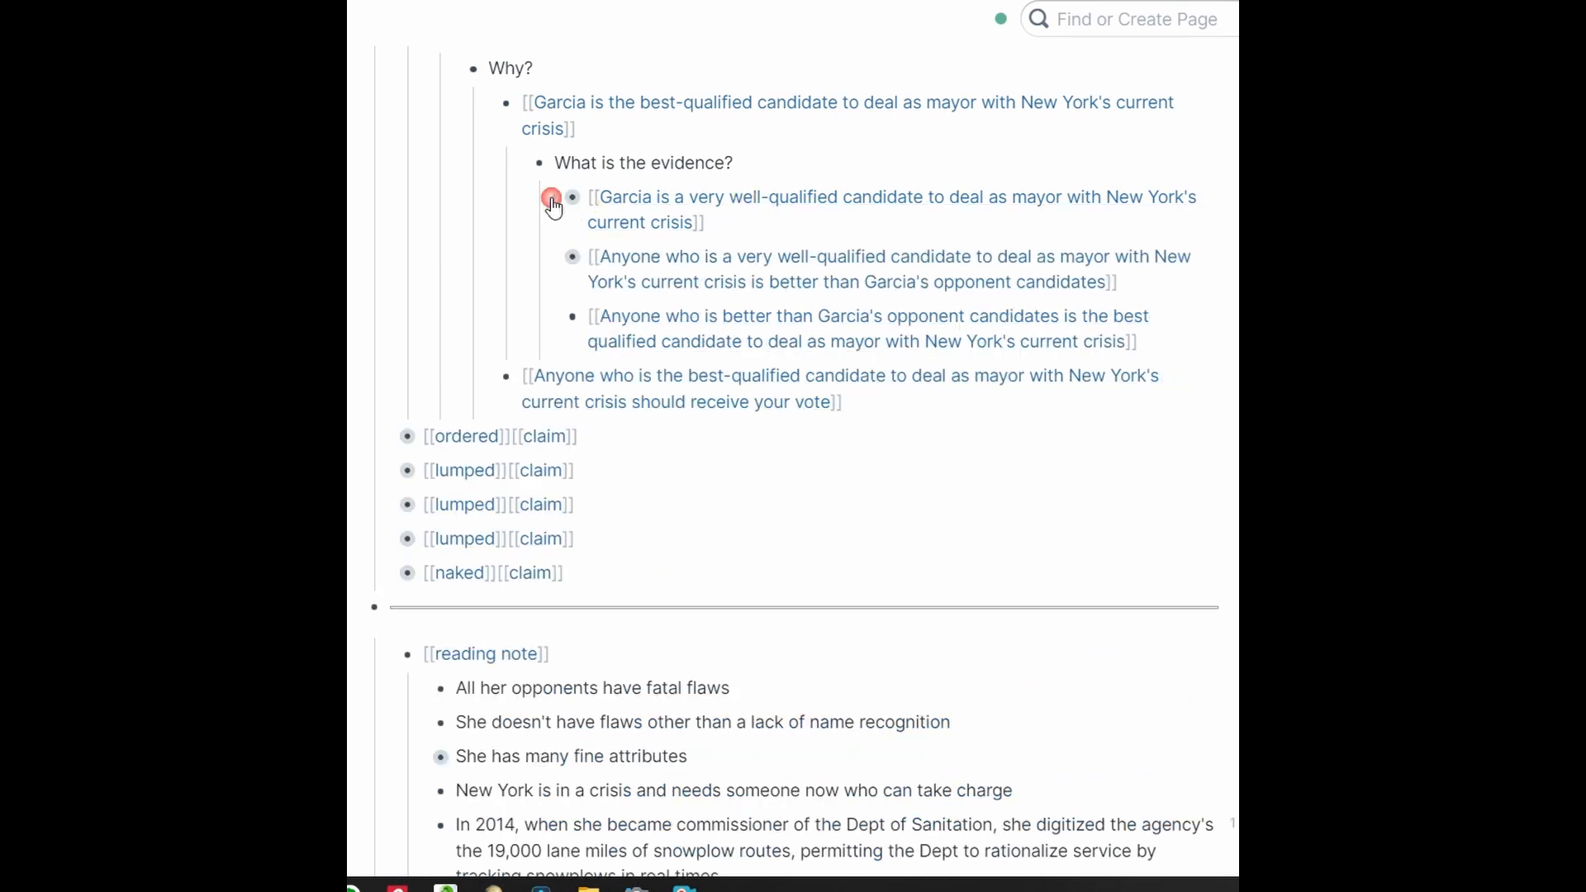
Step: Expand the evidence for very well-qualified candidates being better than Garcia's opponents, including the Stringer branch, and review the claims about each opponent
{"action": "left_click", "coordinate": [554, 256]}
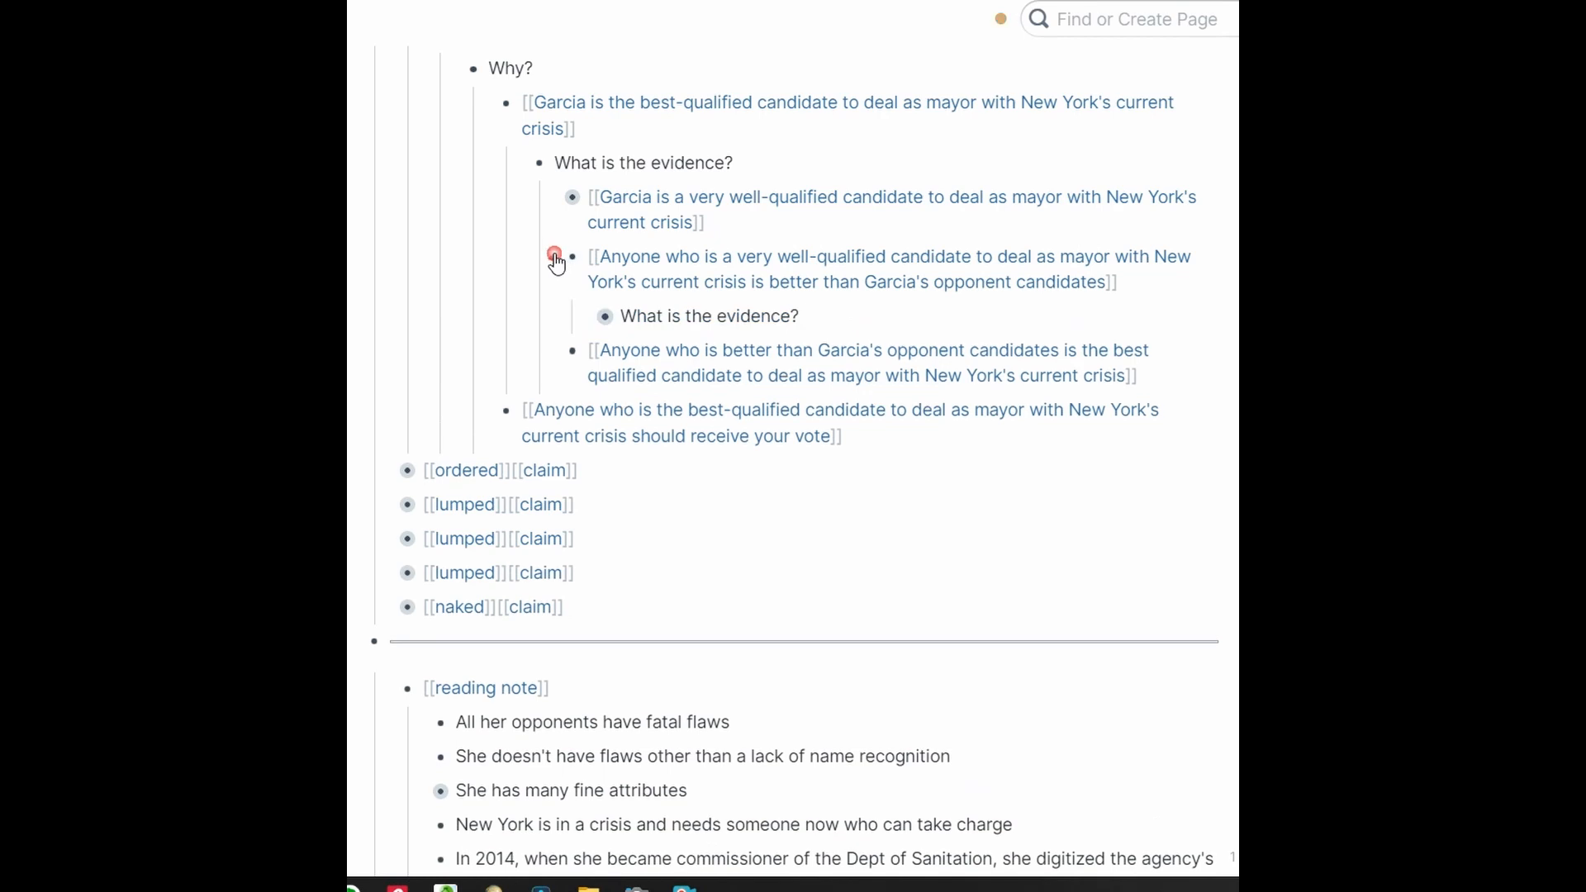
{"action": "left_click", "coordinate": [585, 318]}
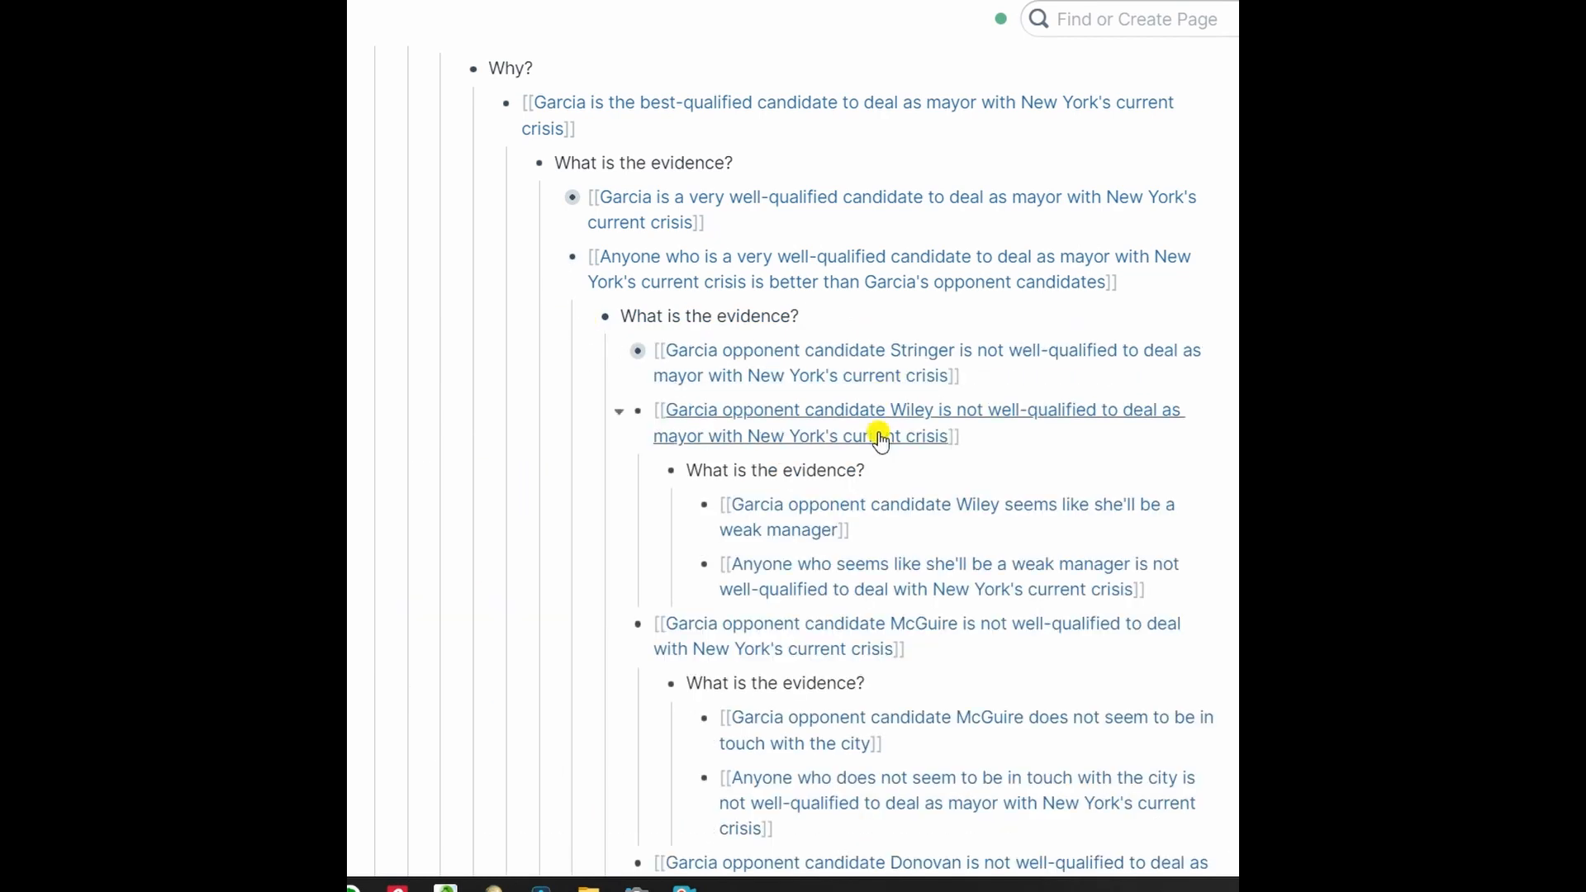
{"action": "left_click", "coordinate": [619, 355]}
{"action": "left_click", "coordinate": [653, 410]}
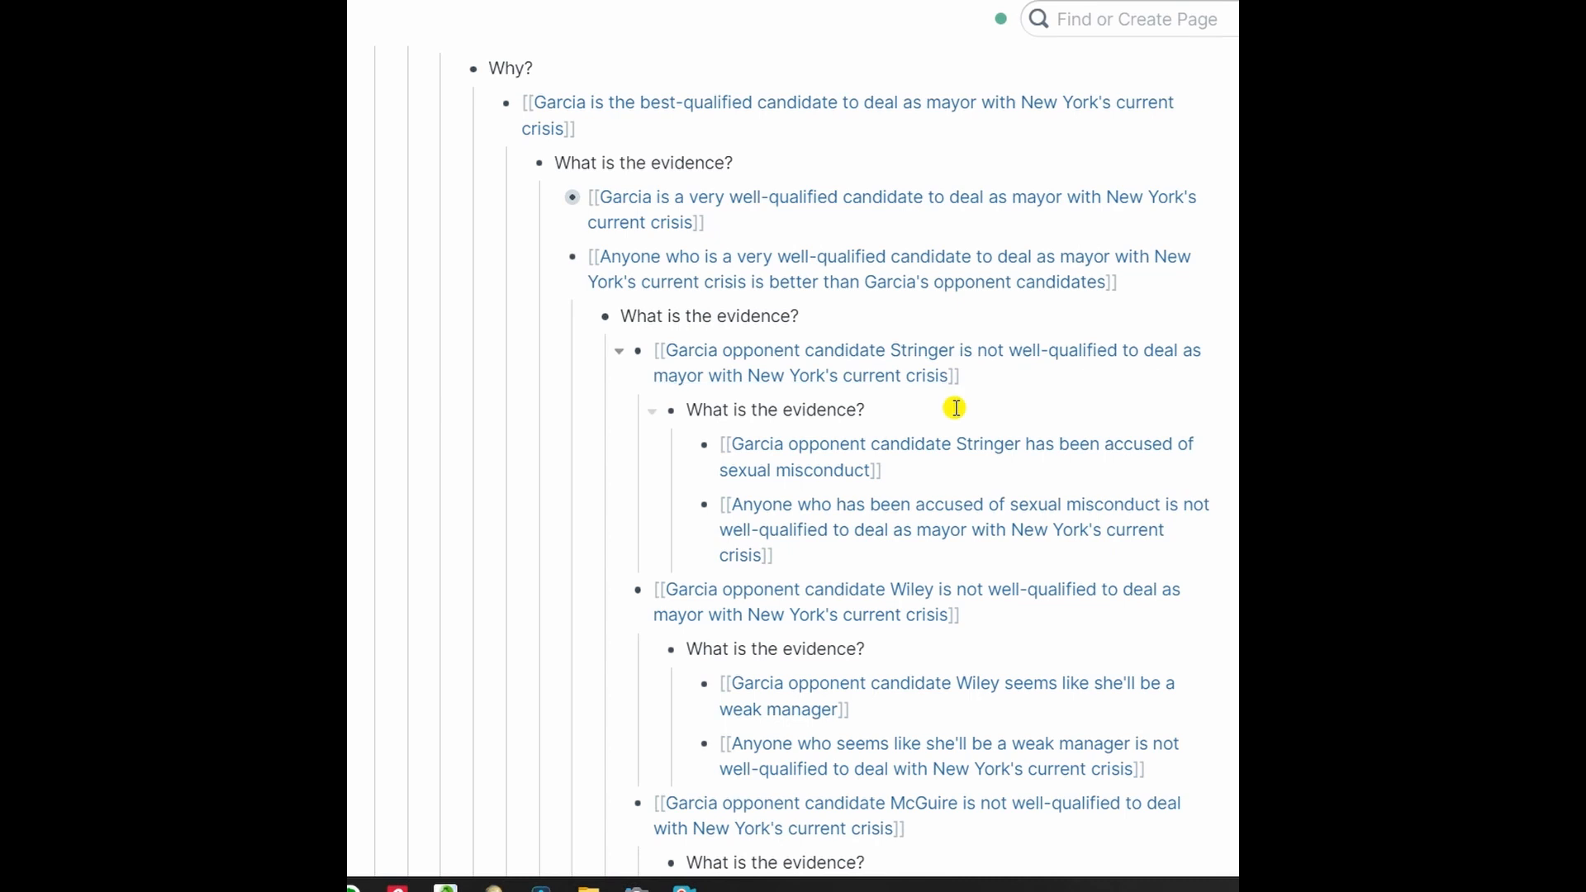
{"action": "scroll", "coordinate": [949, 539], "scroll_direction": "down", "scroll_amount": 3}
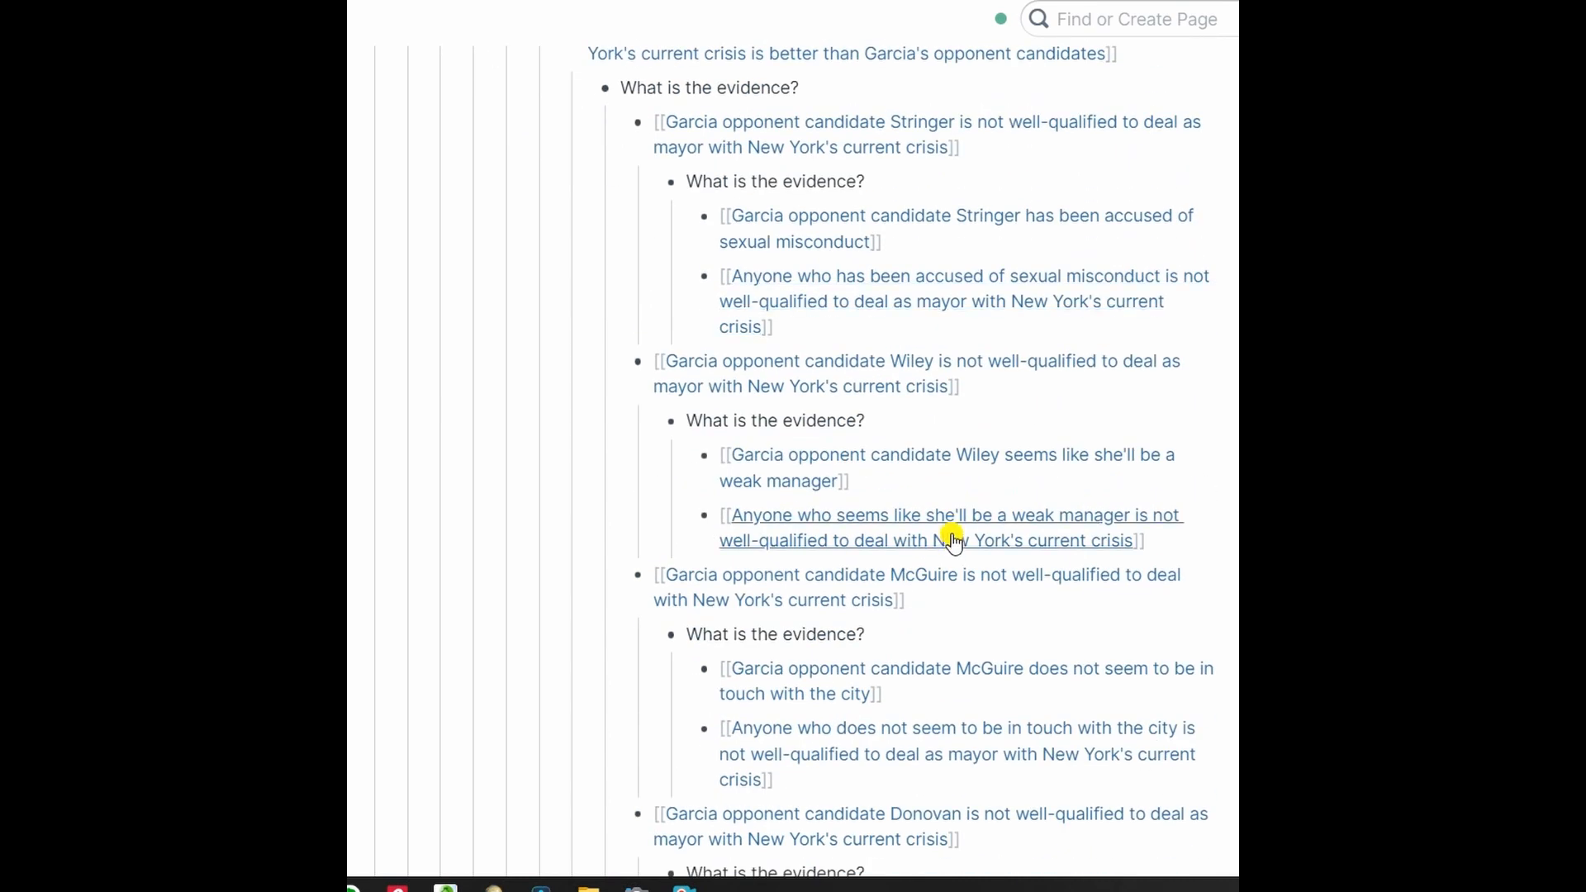